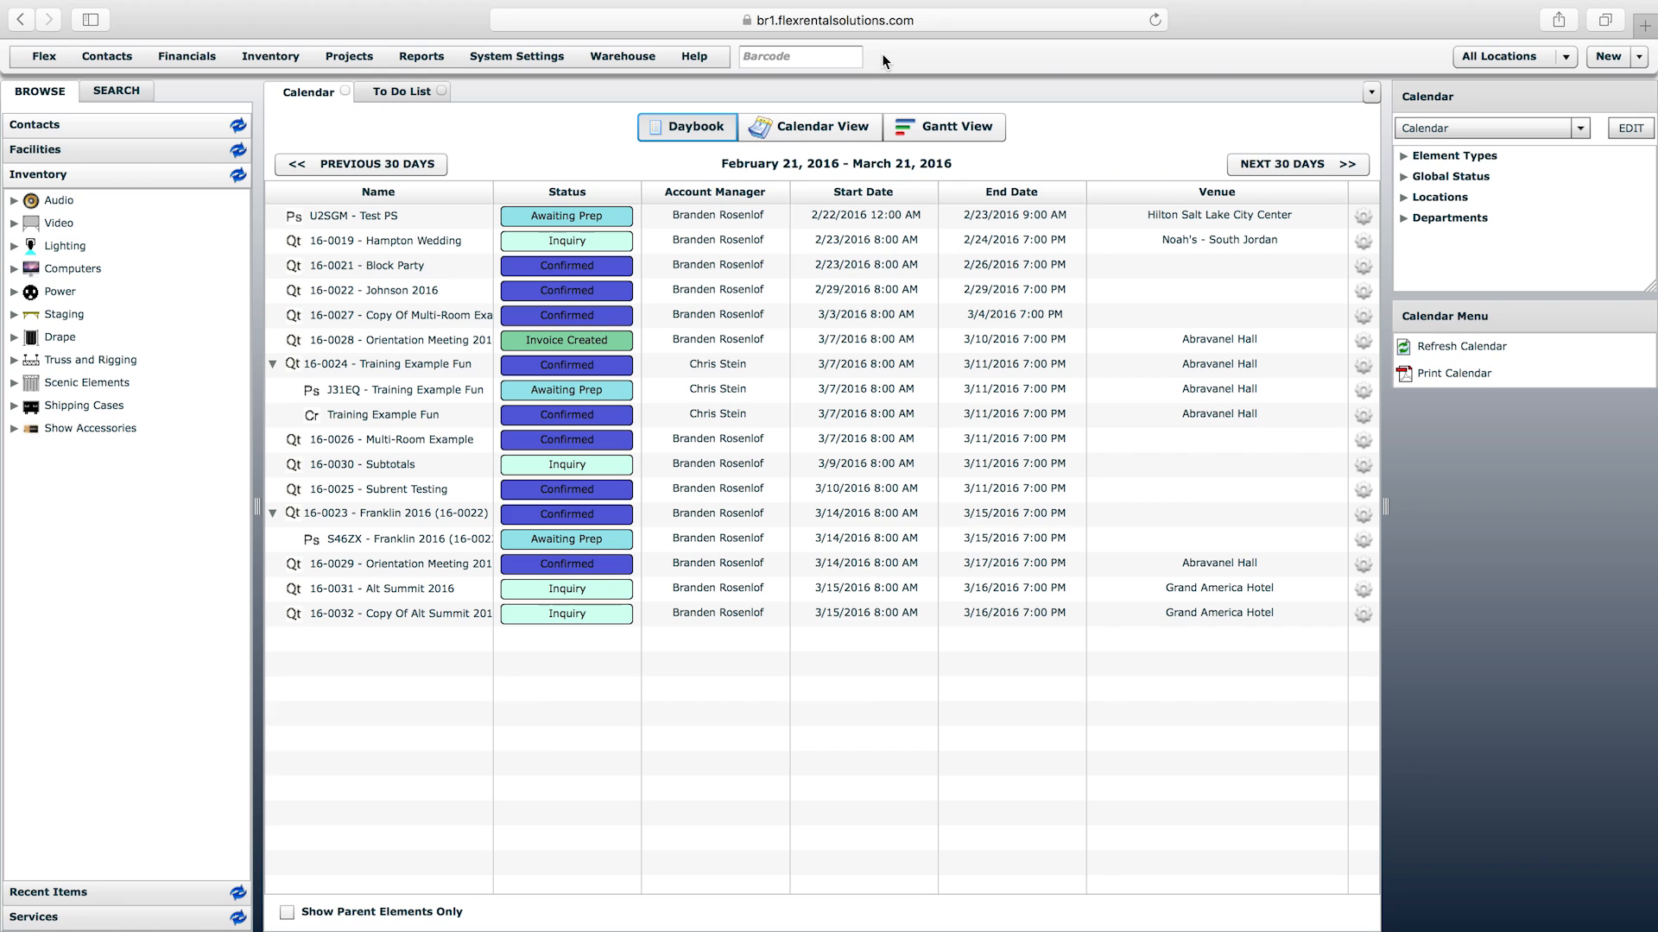
pyautogui.click(516, 57)
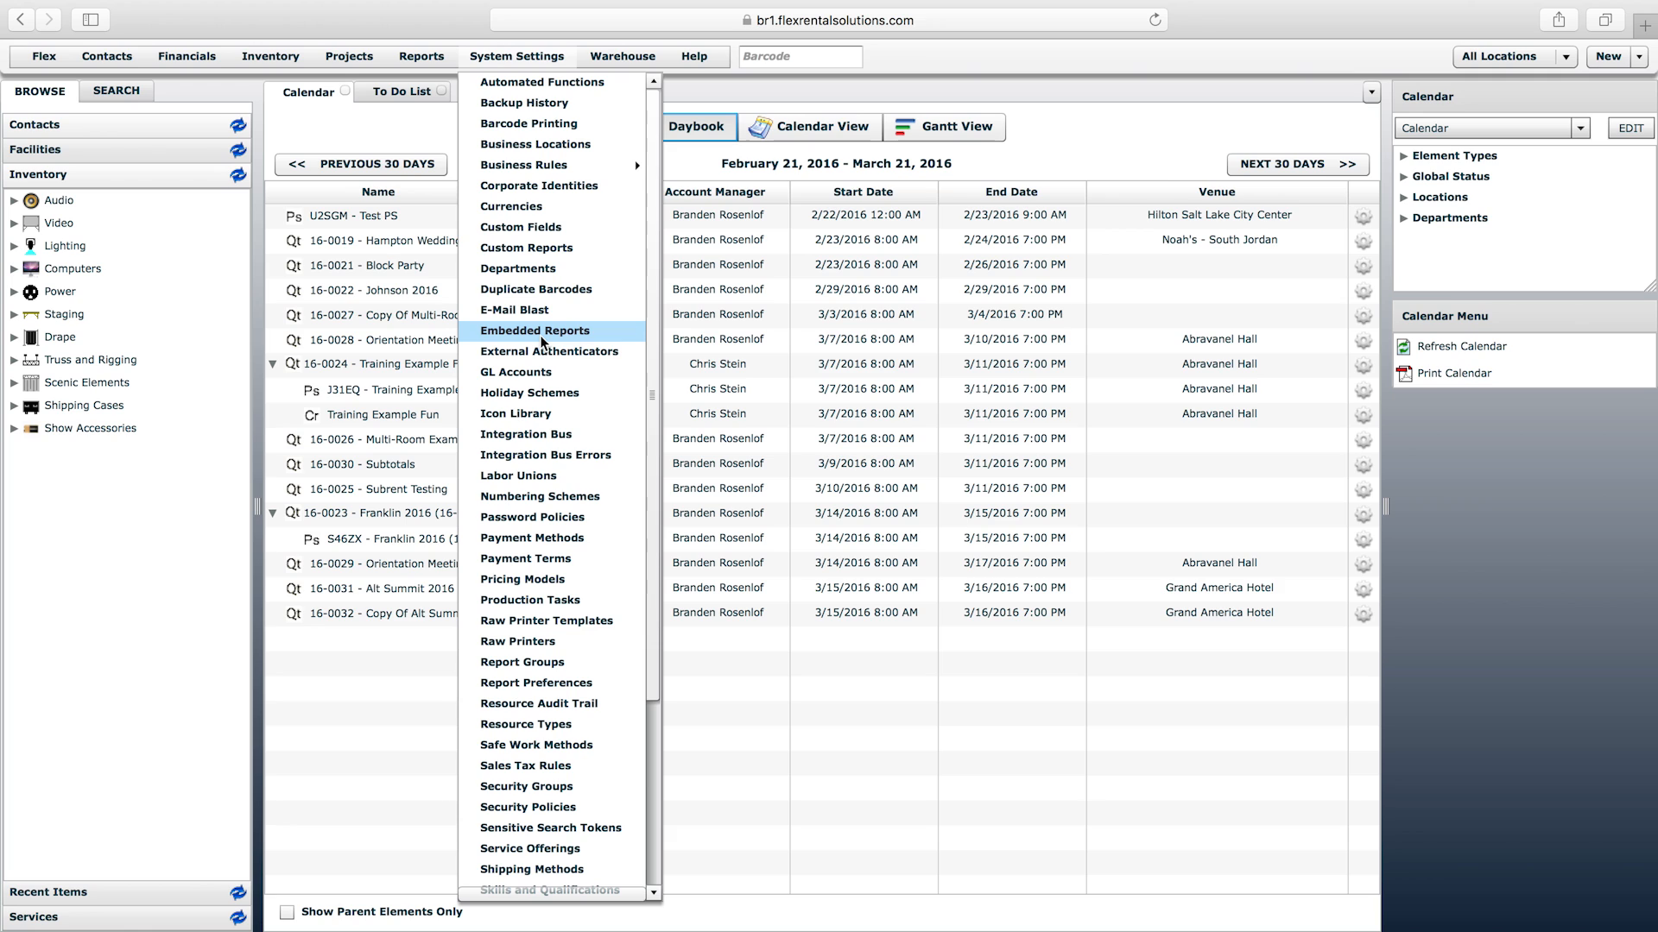
pyautogui.click(912, 57)
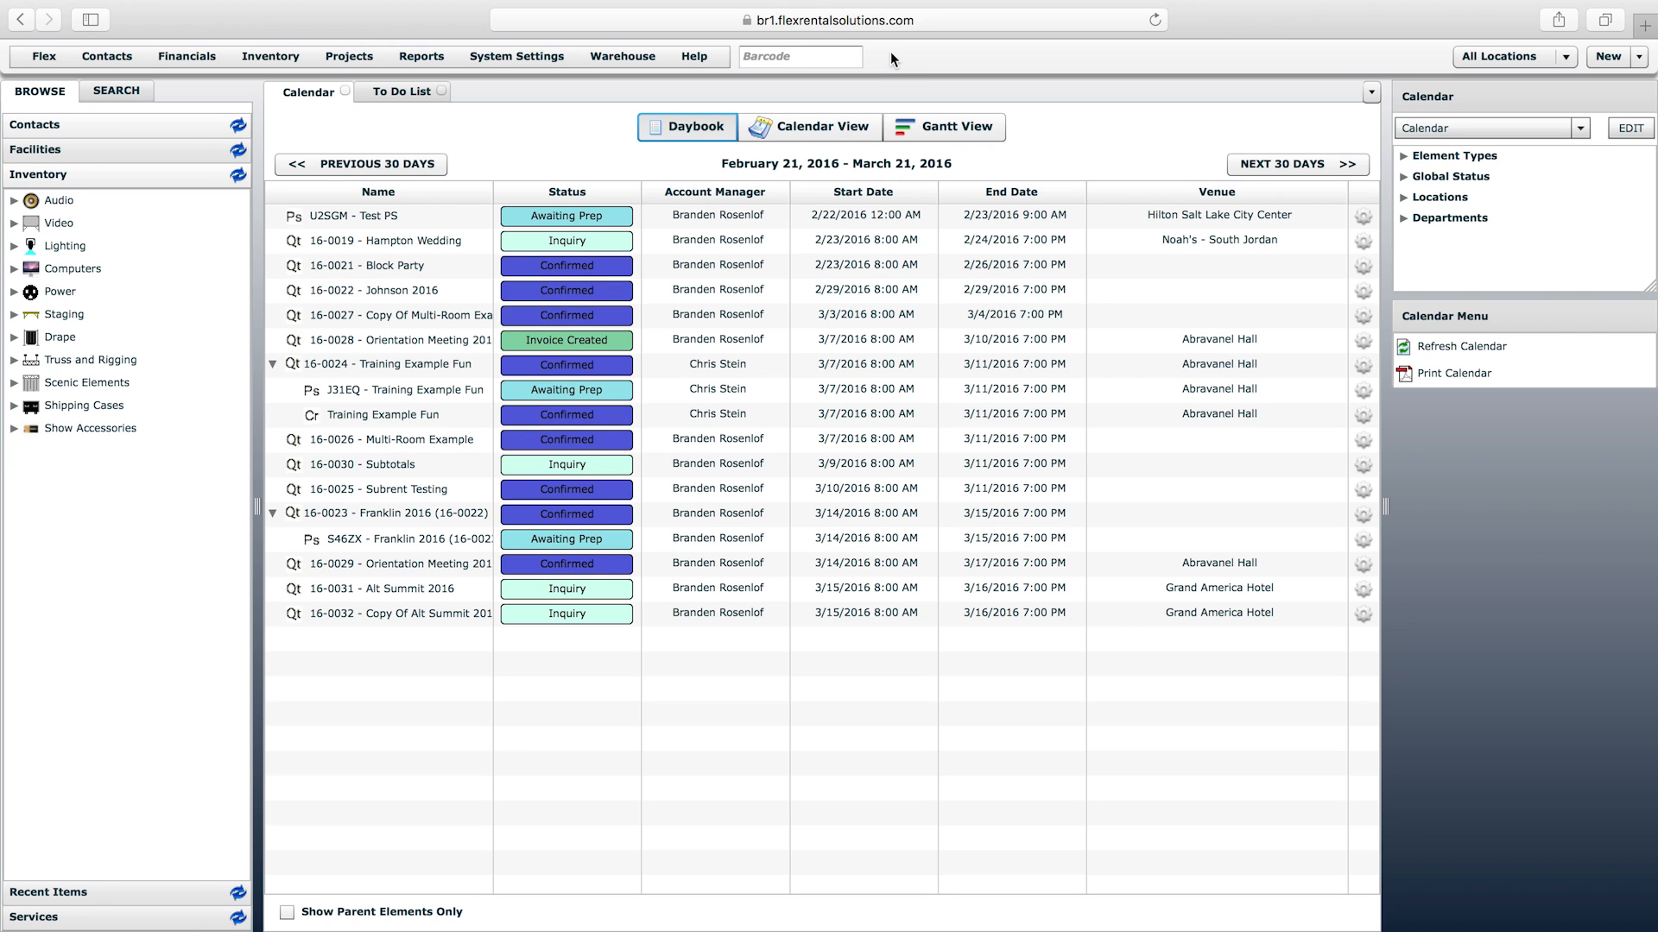
# Open the Quote definition from the project element definitions and display its report settings
pyautogui.click(344, 57)
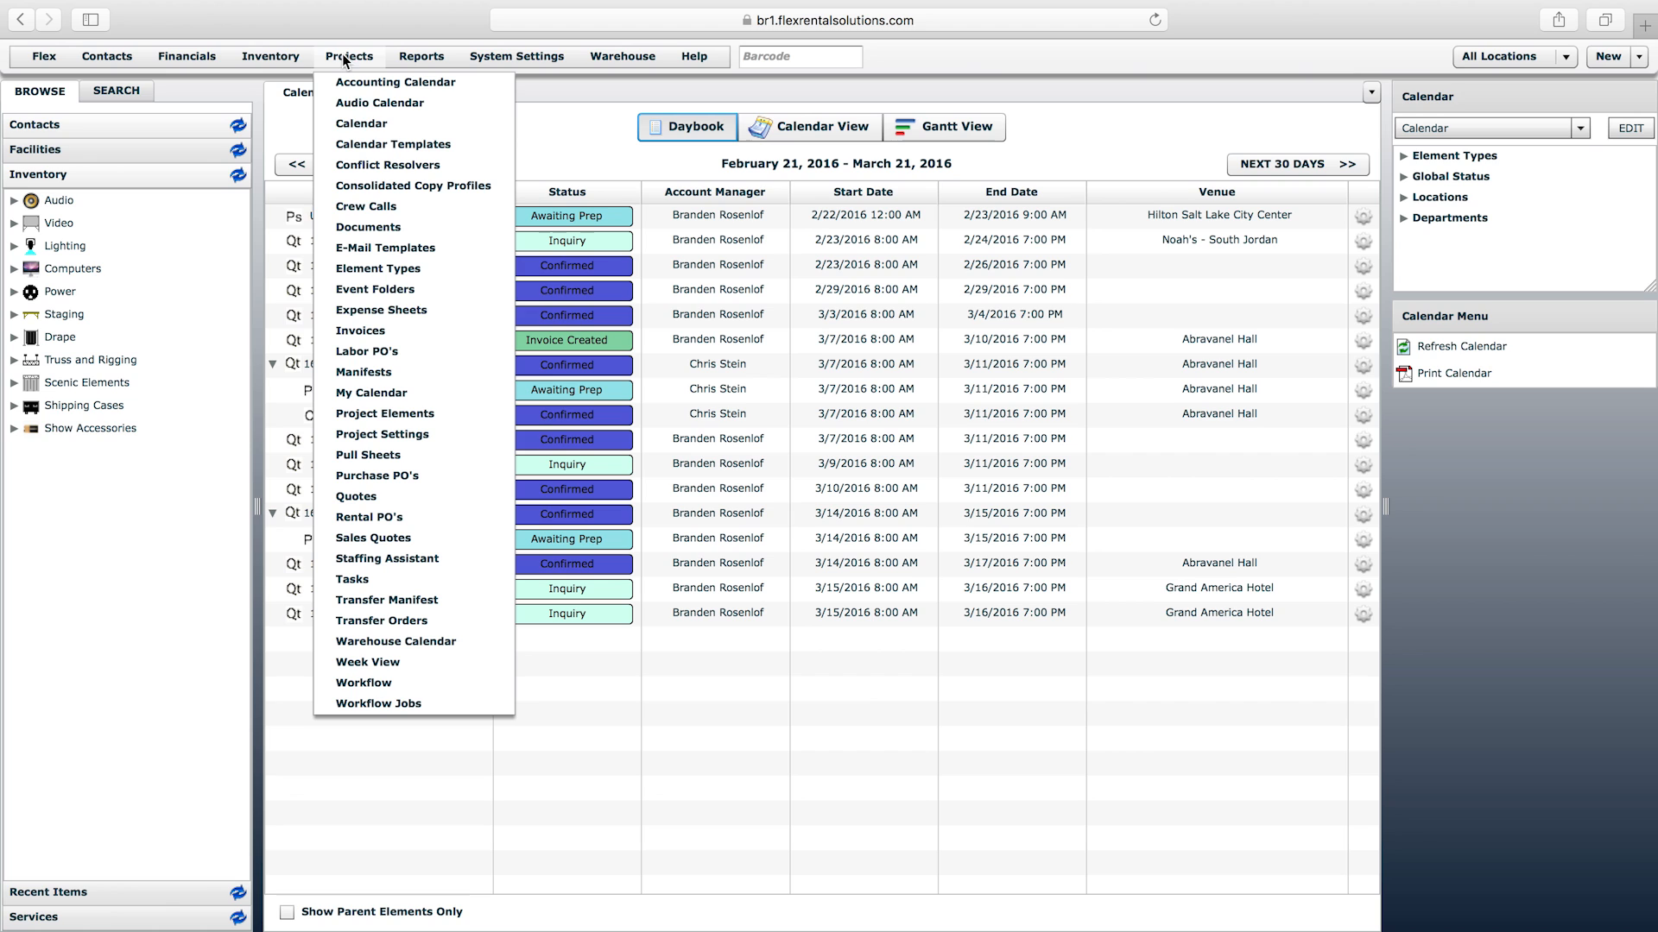
pyautogui.click(396, 414)
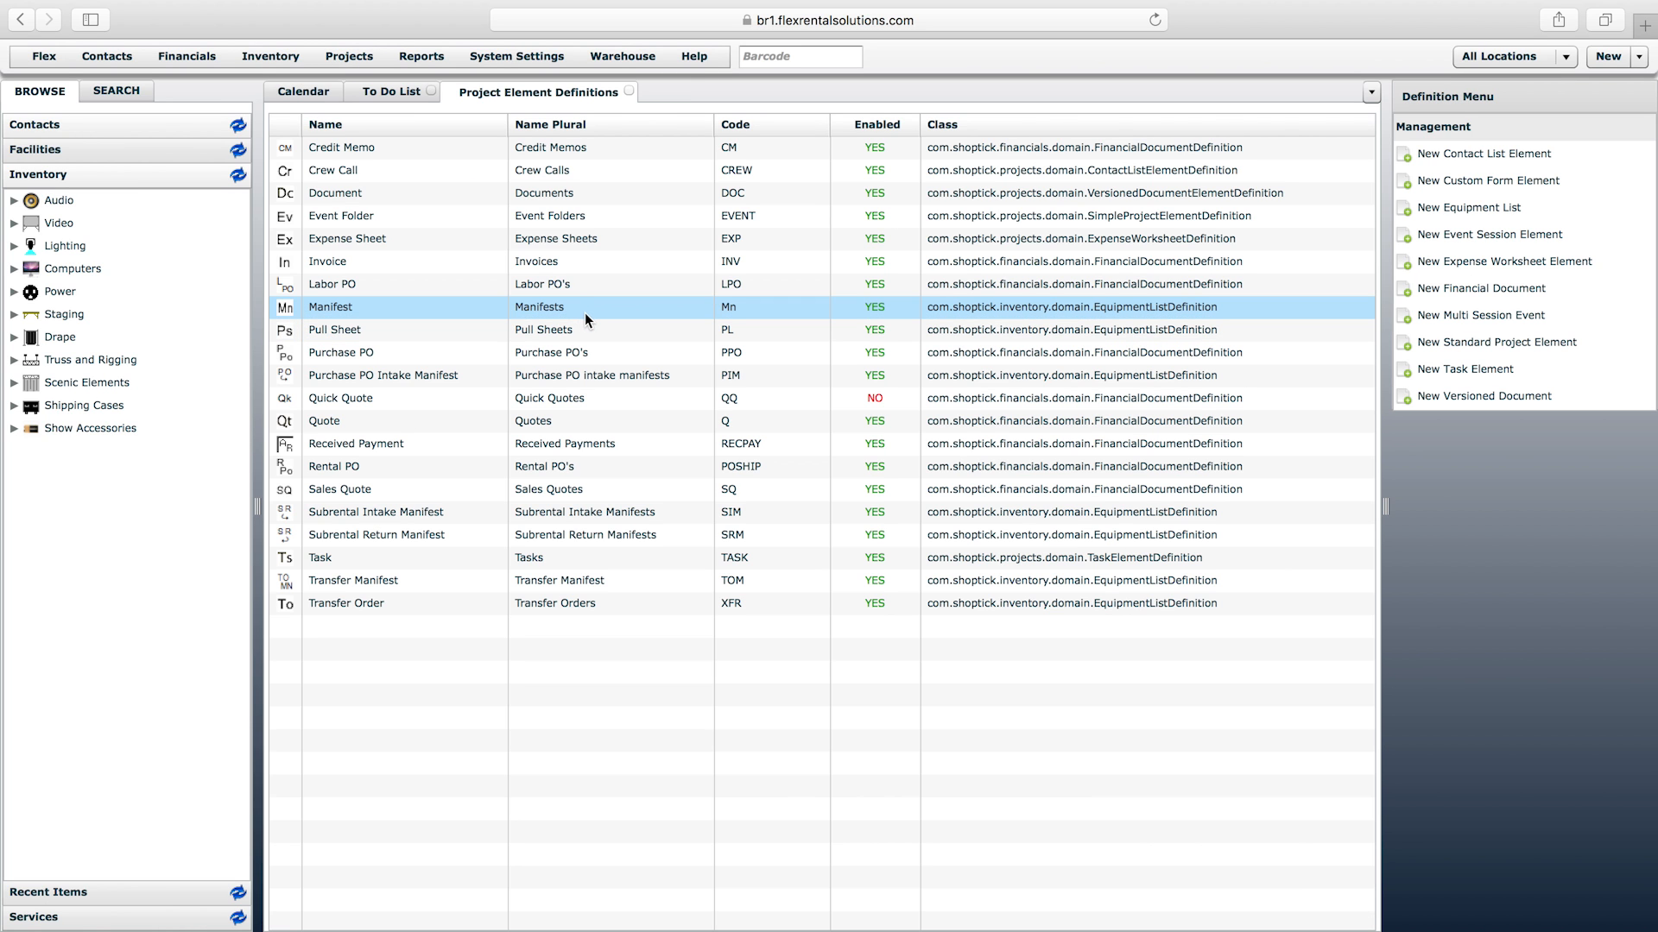
pyautogui.click(338, 429)
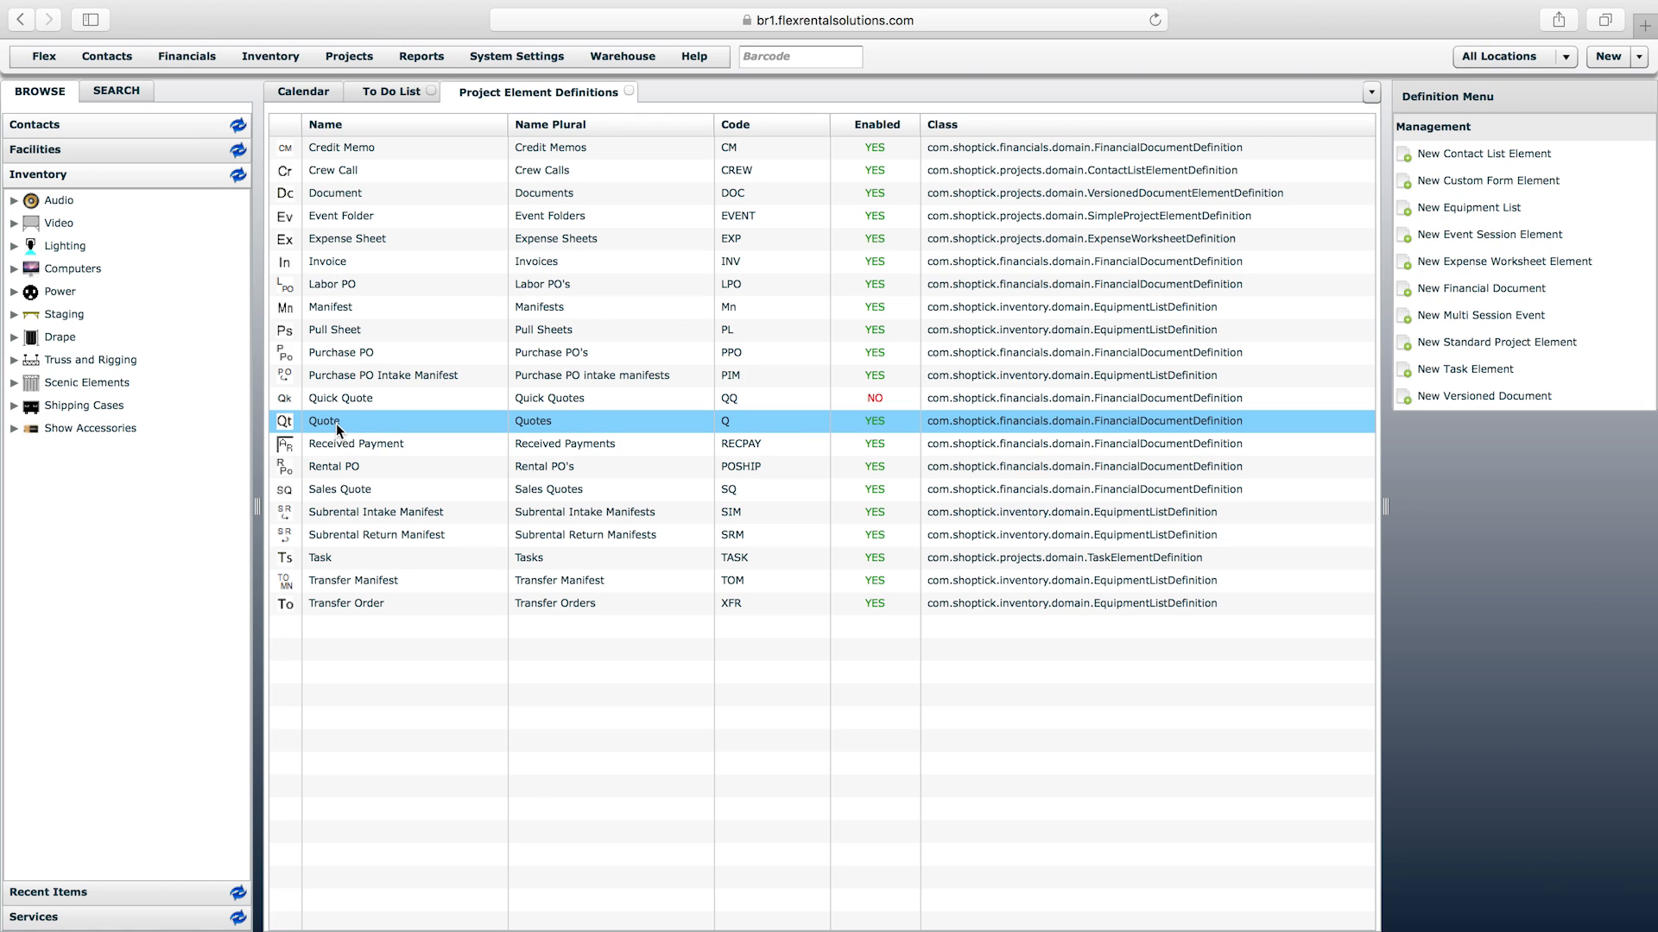
pyautogui.doubleClick(387, 427)
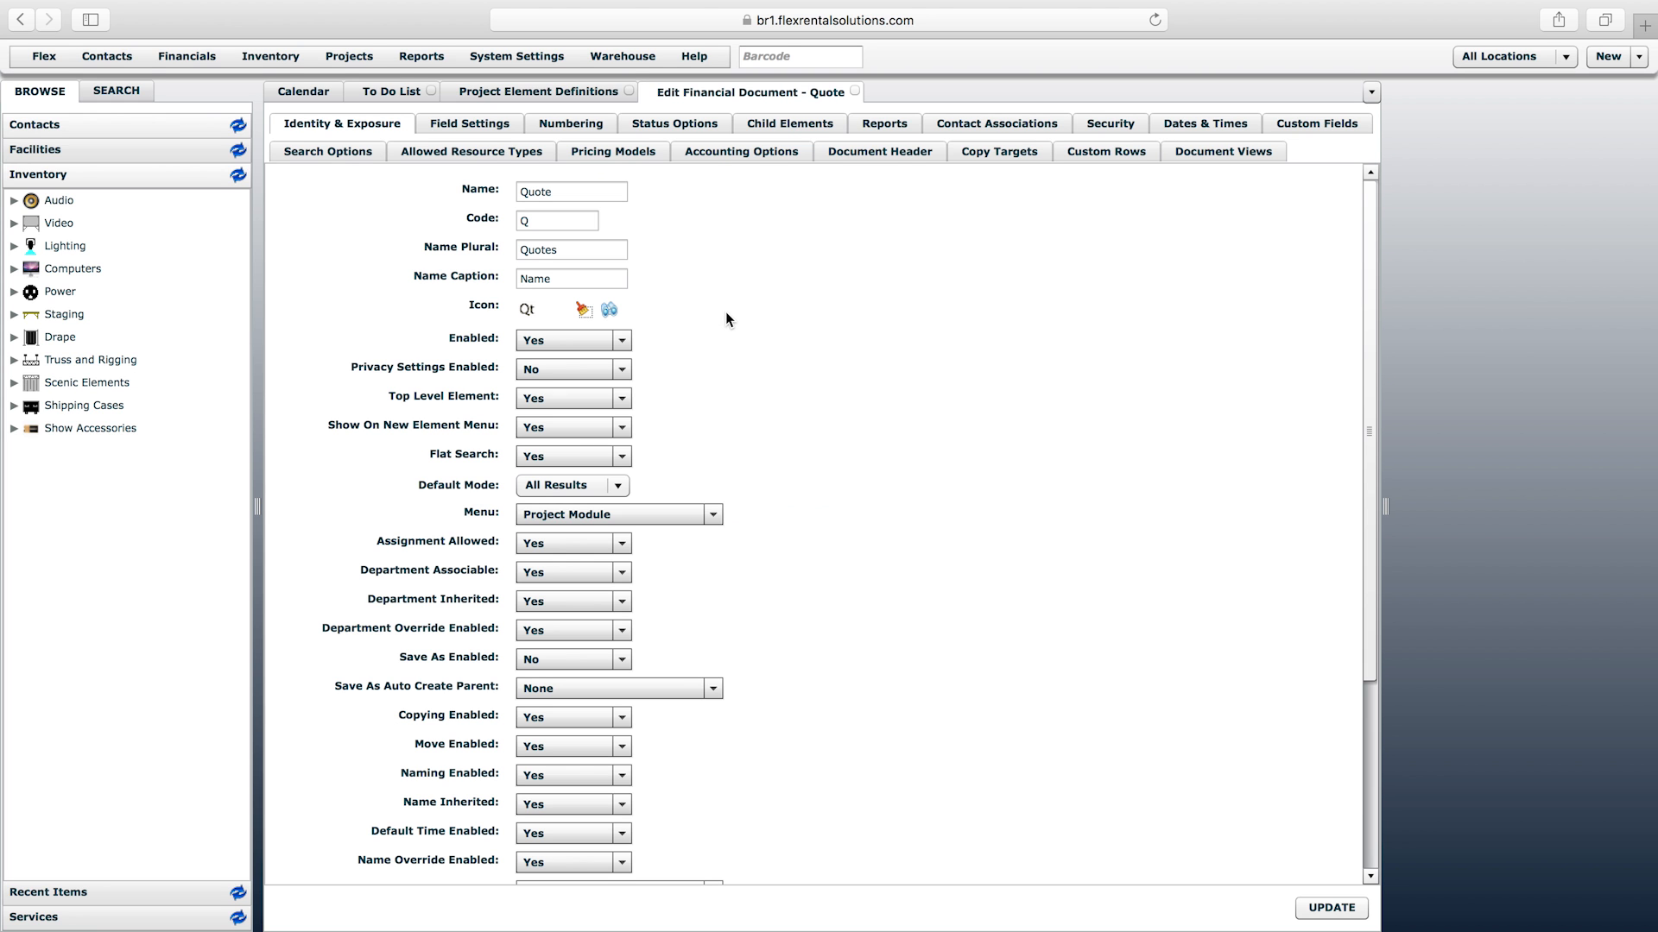
pyautogui.click(886, 124)
# Enable the instance level reports Quote Summary Look B, Quote No Price Look and Quote Images for the Quote definition and save the update
pyautogui.moveTo(785, 436); pyautogui.dragTo(795, 483)
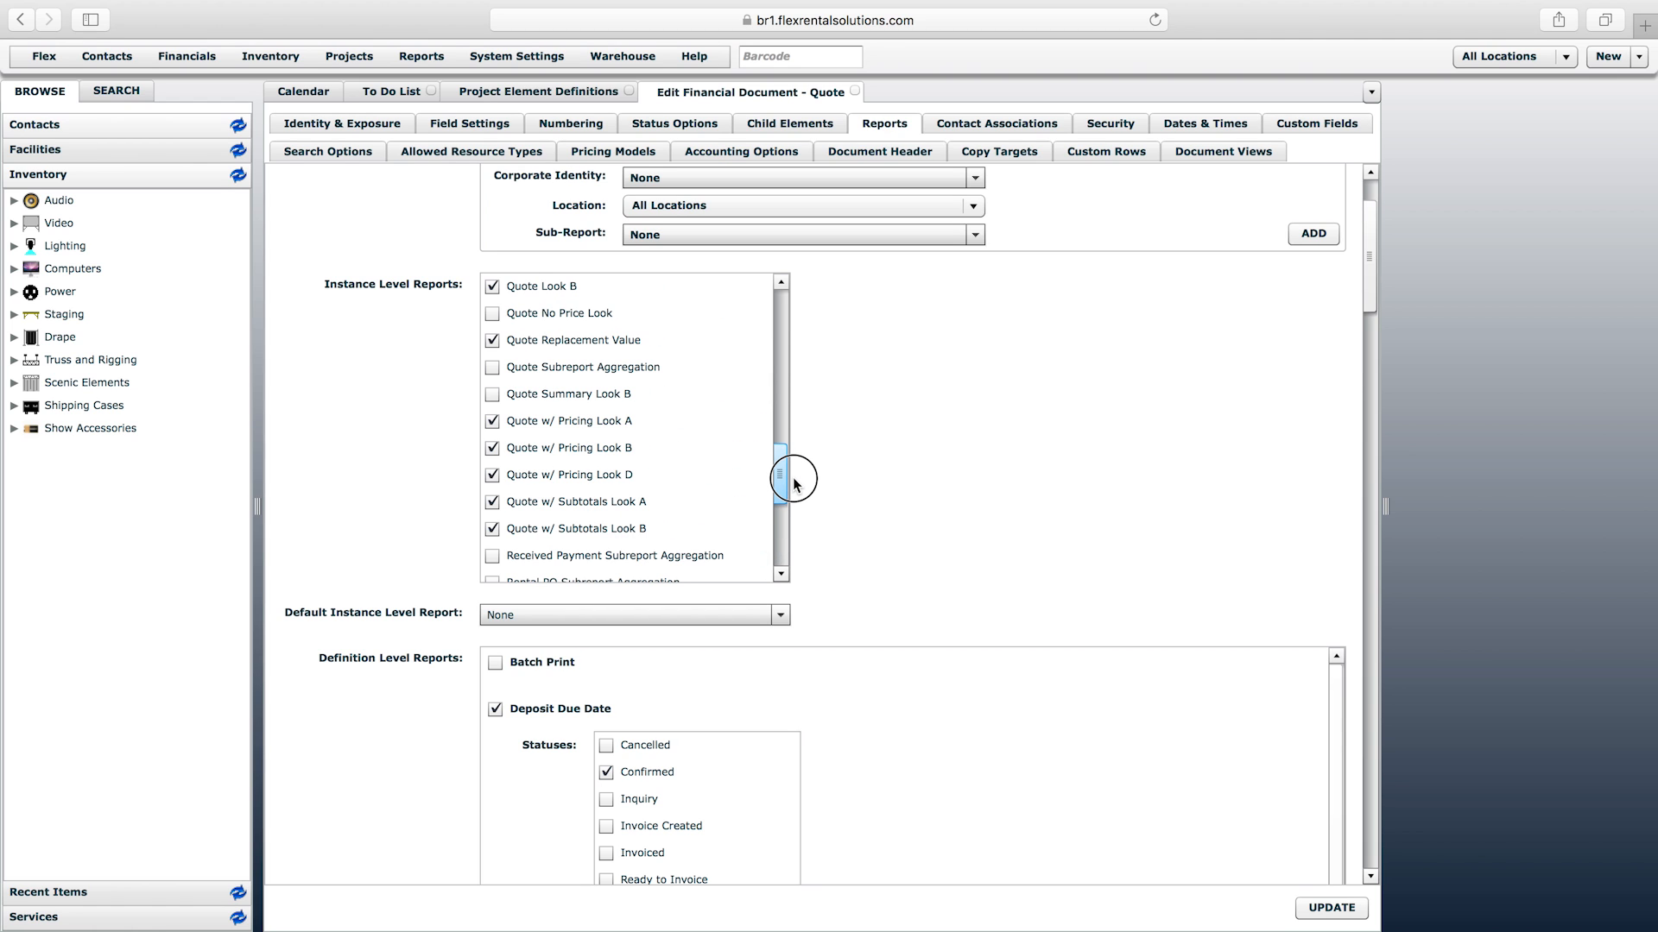
pyautogui.click(538, 386)
pyautogui.click(545, 326)
pyautogui.scroll(-1, 546, 326)
pyautogui.scroll(2, 548, 327)
pyautogui.moveTo(785, 473); pyautogui.dragTo(785, 465)
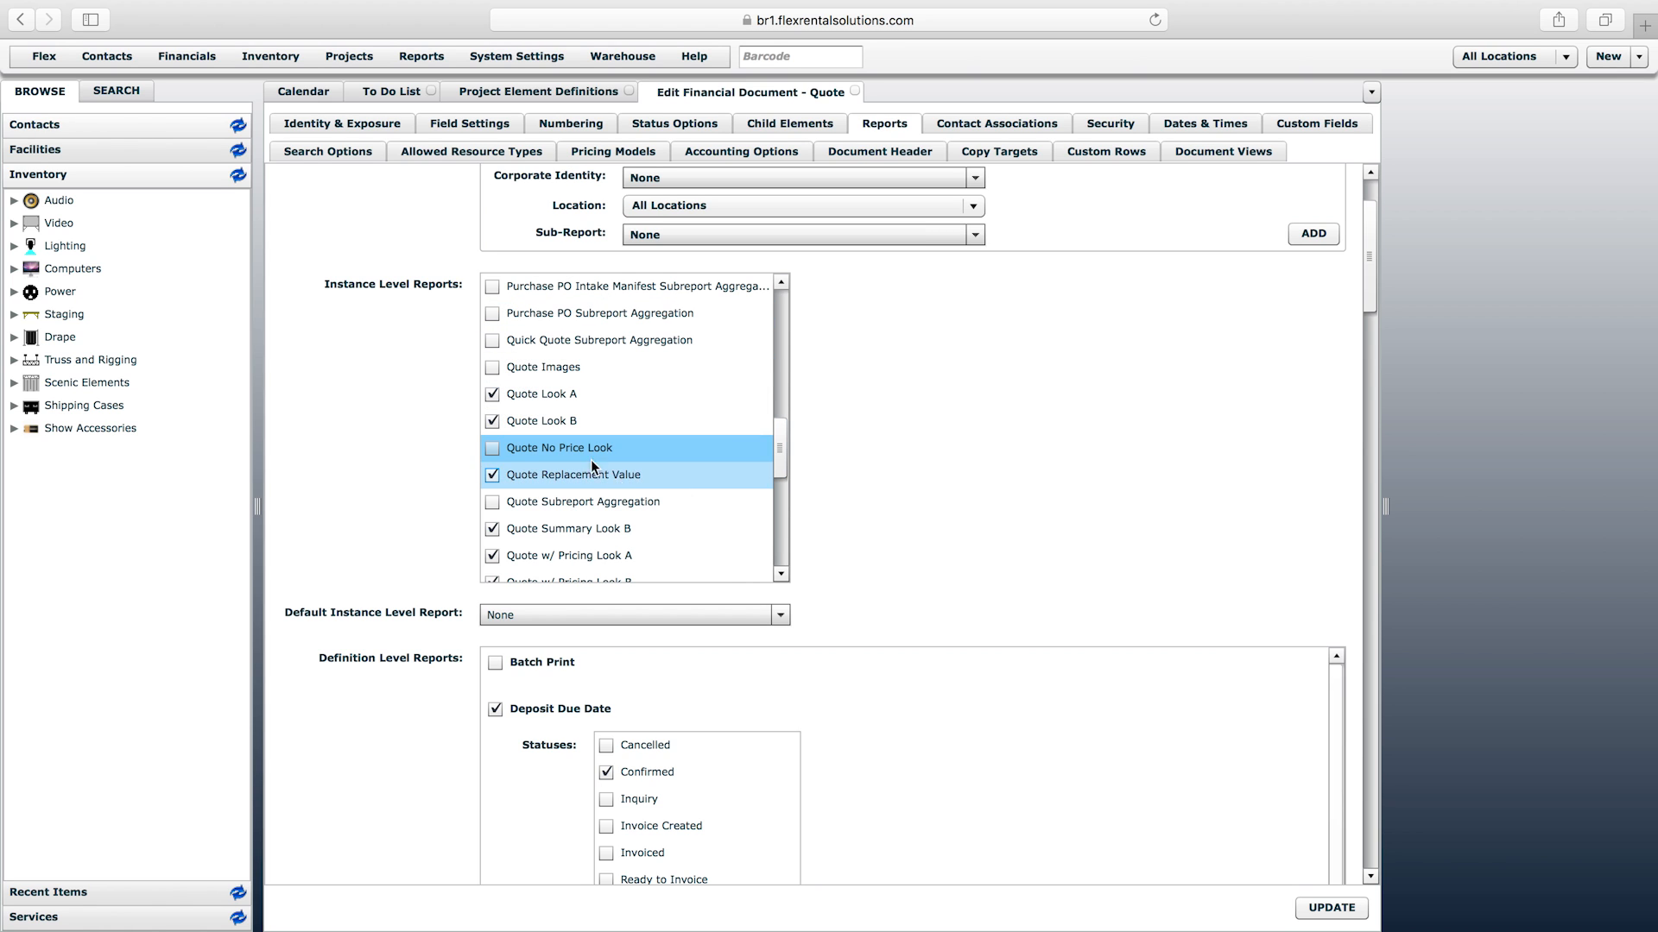
pyautogui.click(573, 444)
pyautogui.click(537, 369)
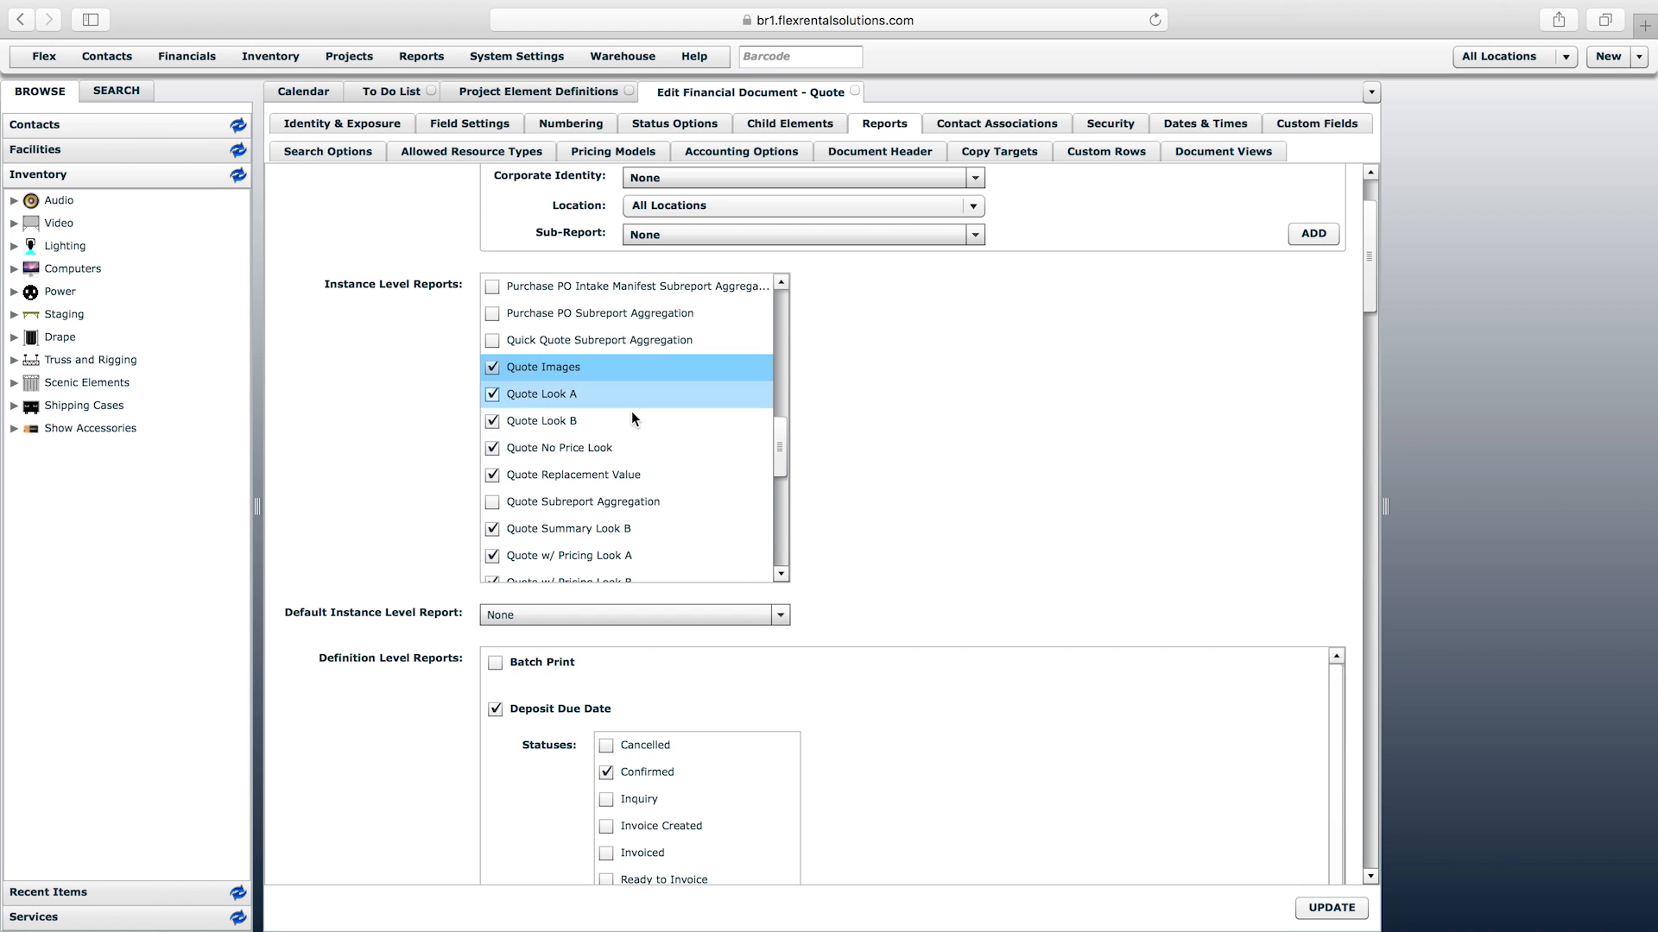
pyautogui.click(1316, 911)
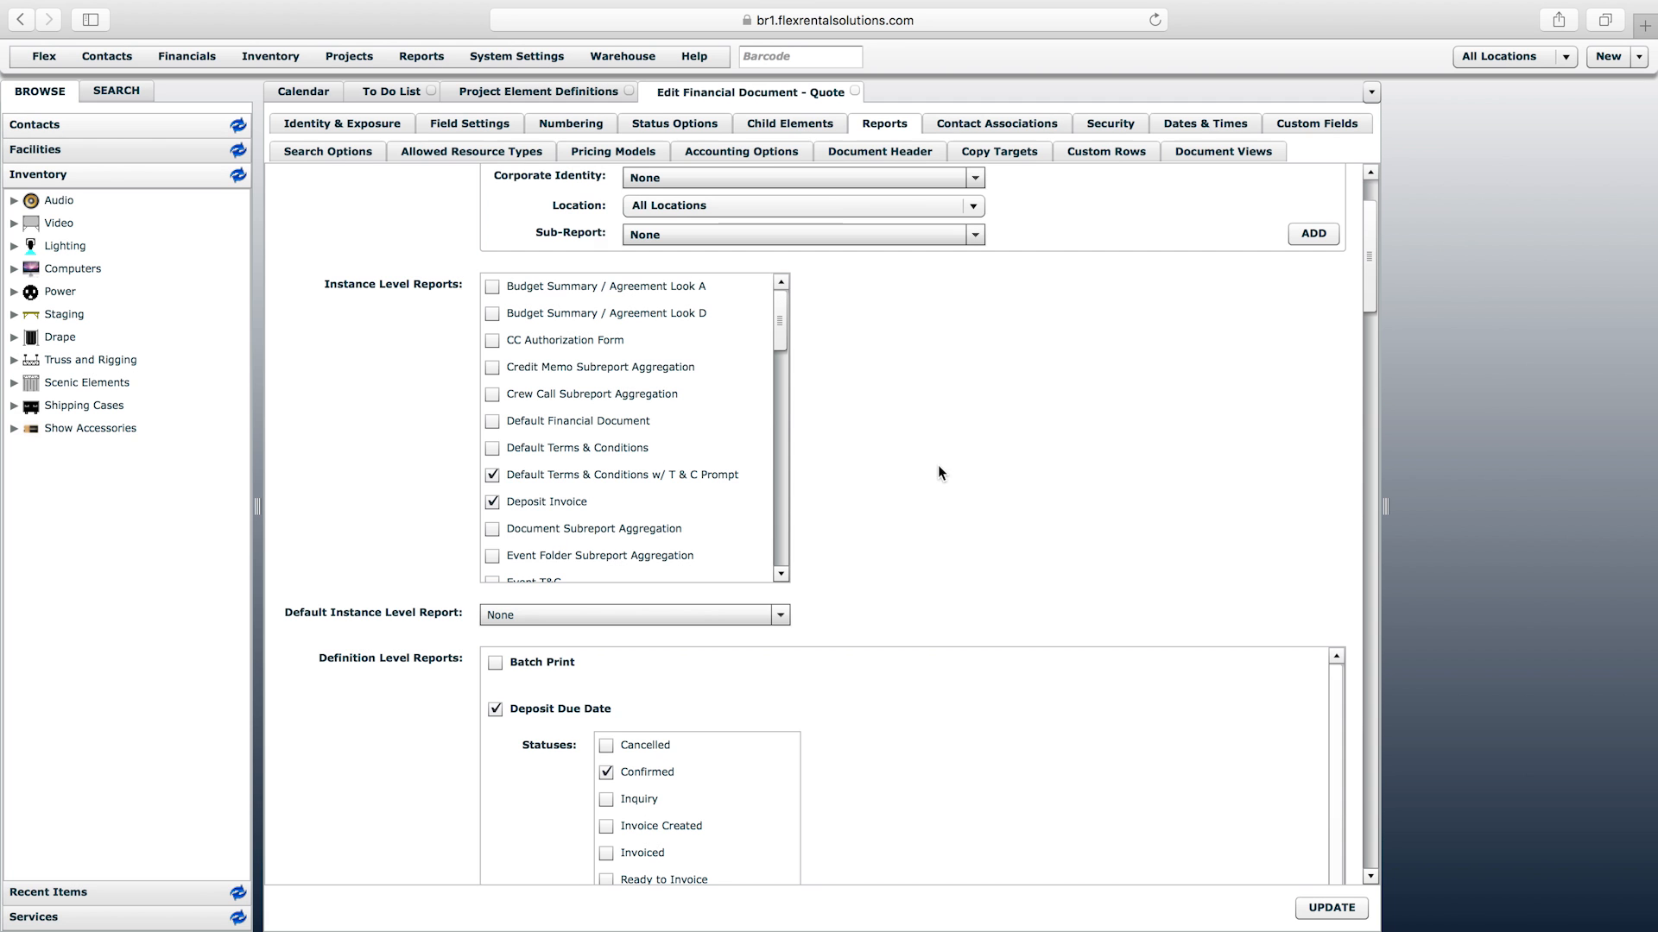
# Open the quote 16-0031 Alt Summit 2016 from the calendar and view its list of available reports
pyautogui.click(303, 95)
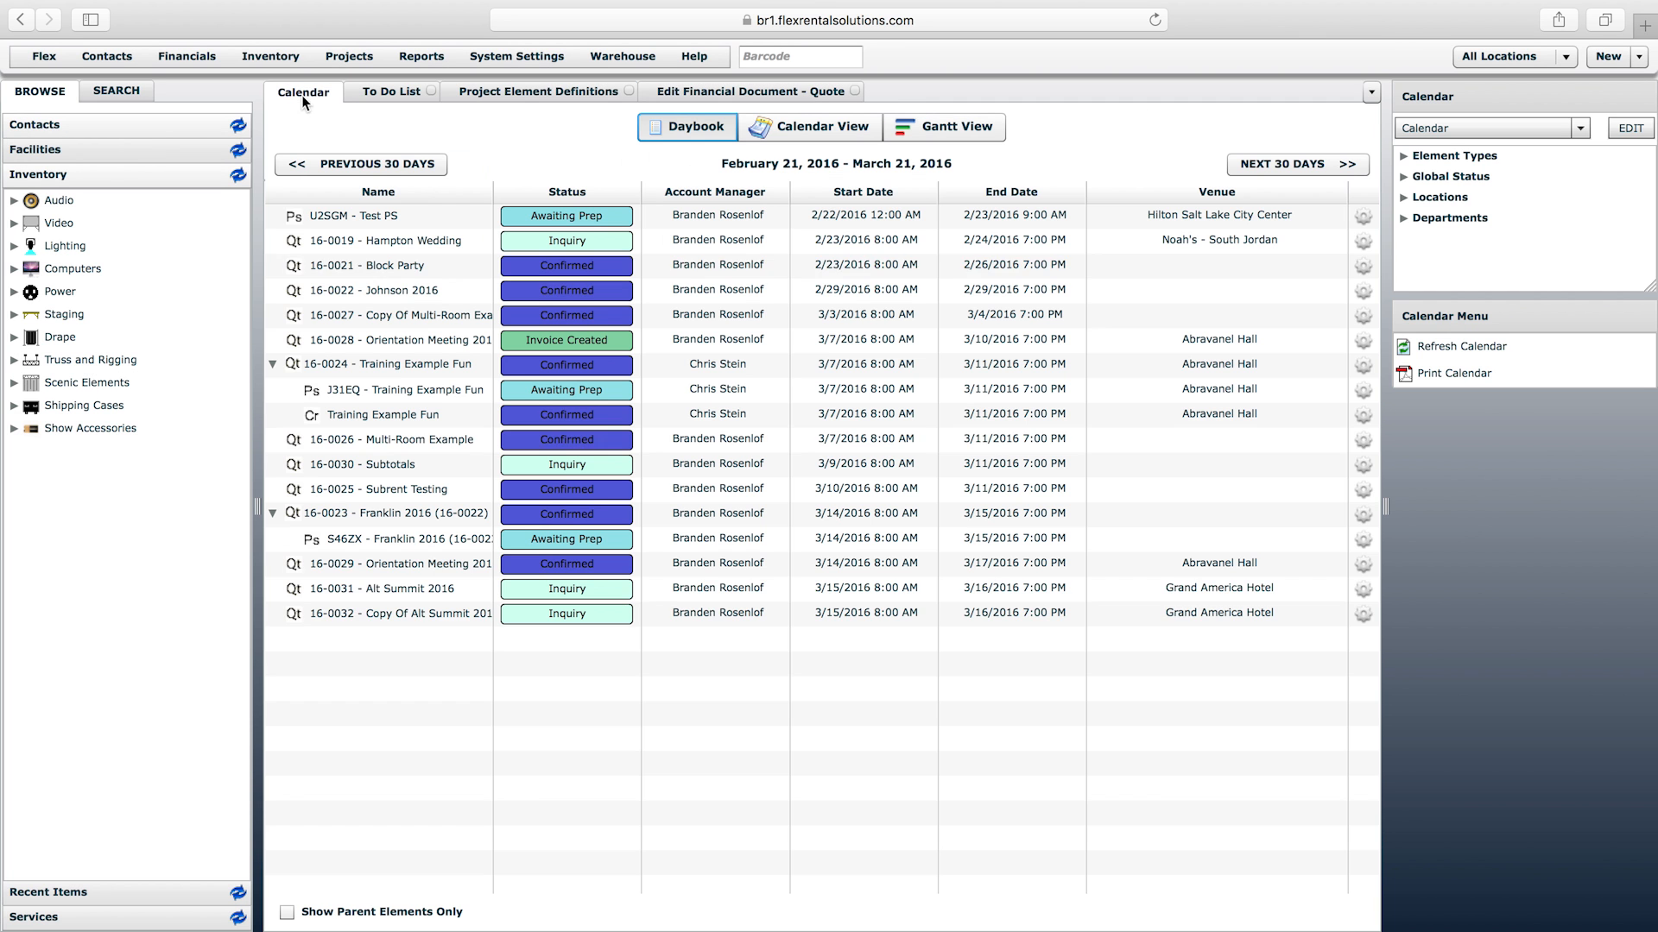
pyautogui.doubleClick(426, 592)
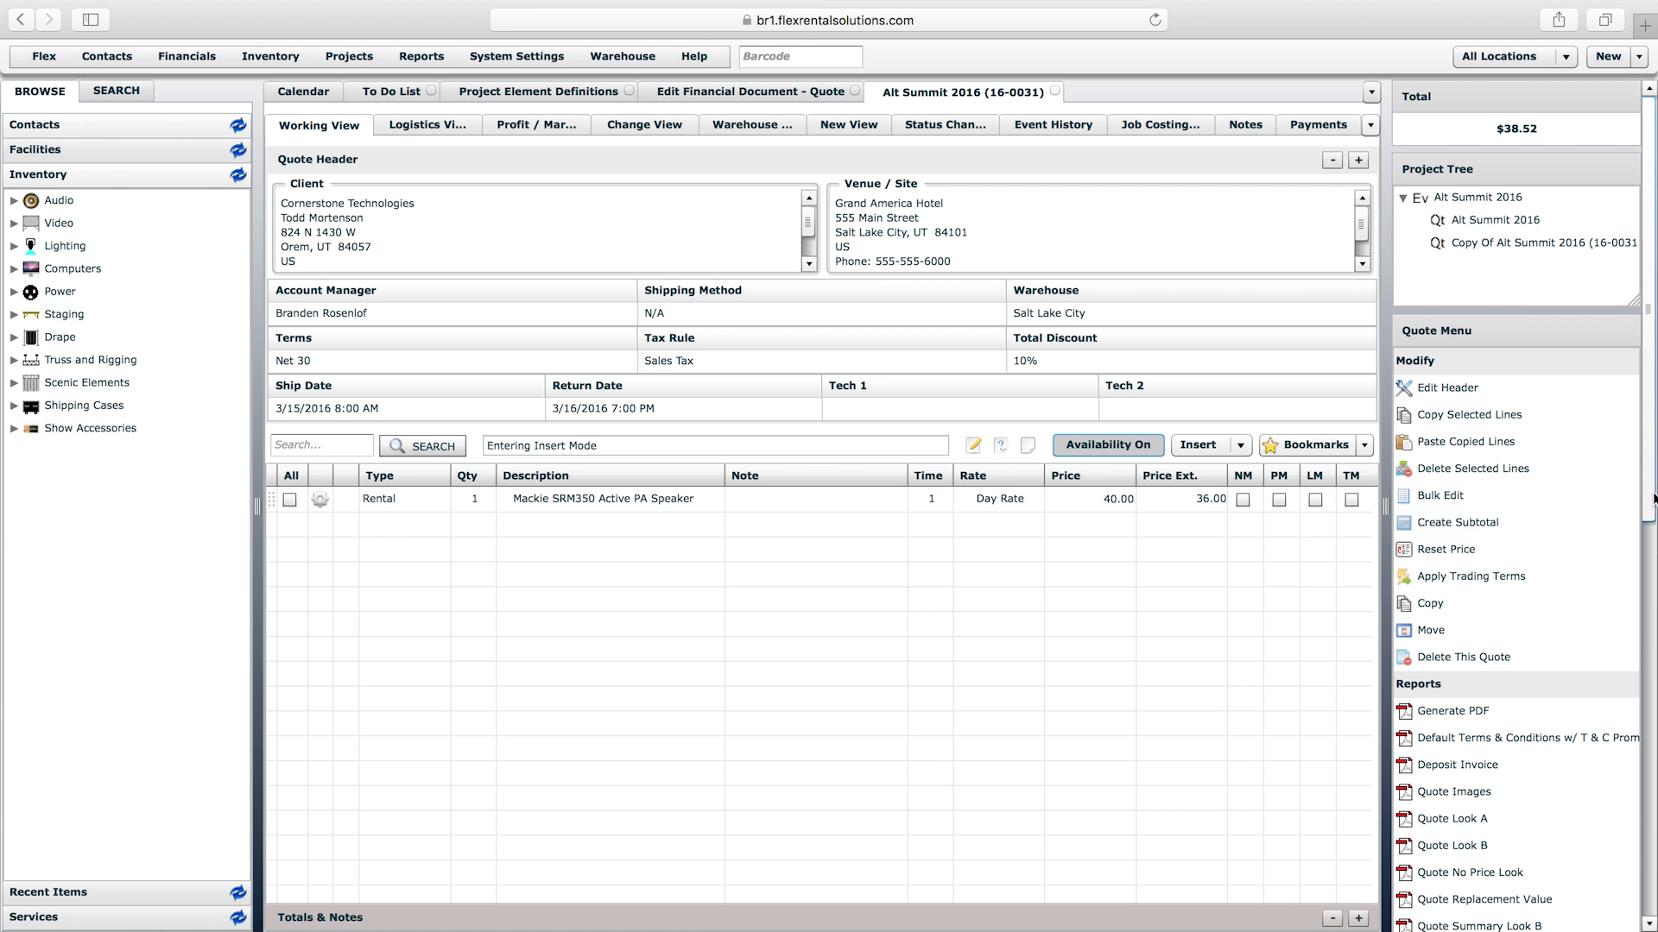
pyautogui.scroll(-5, 1654, 499)
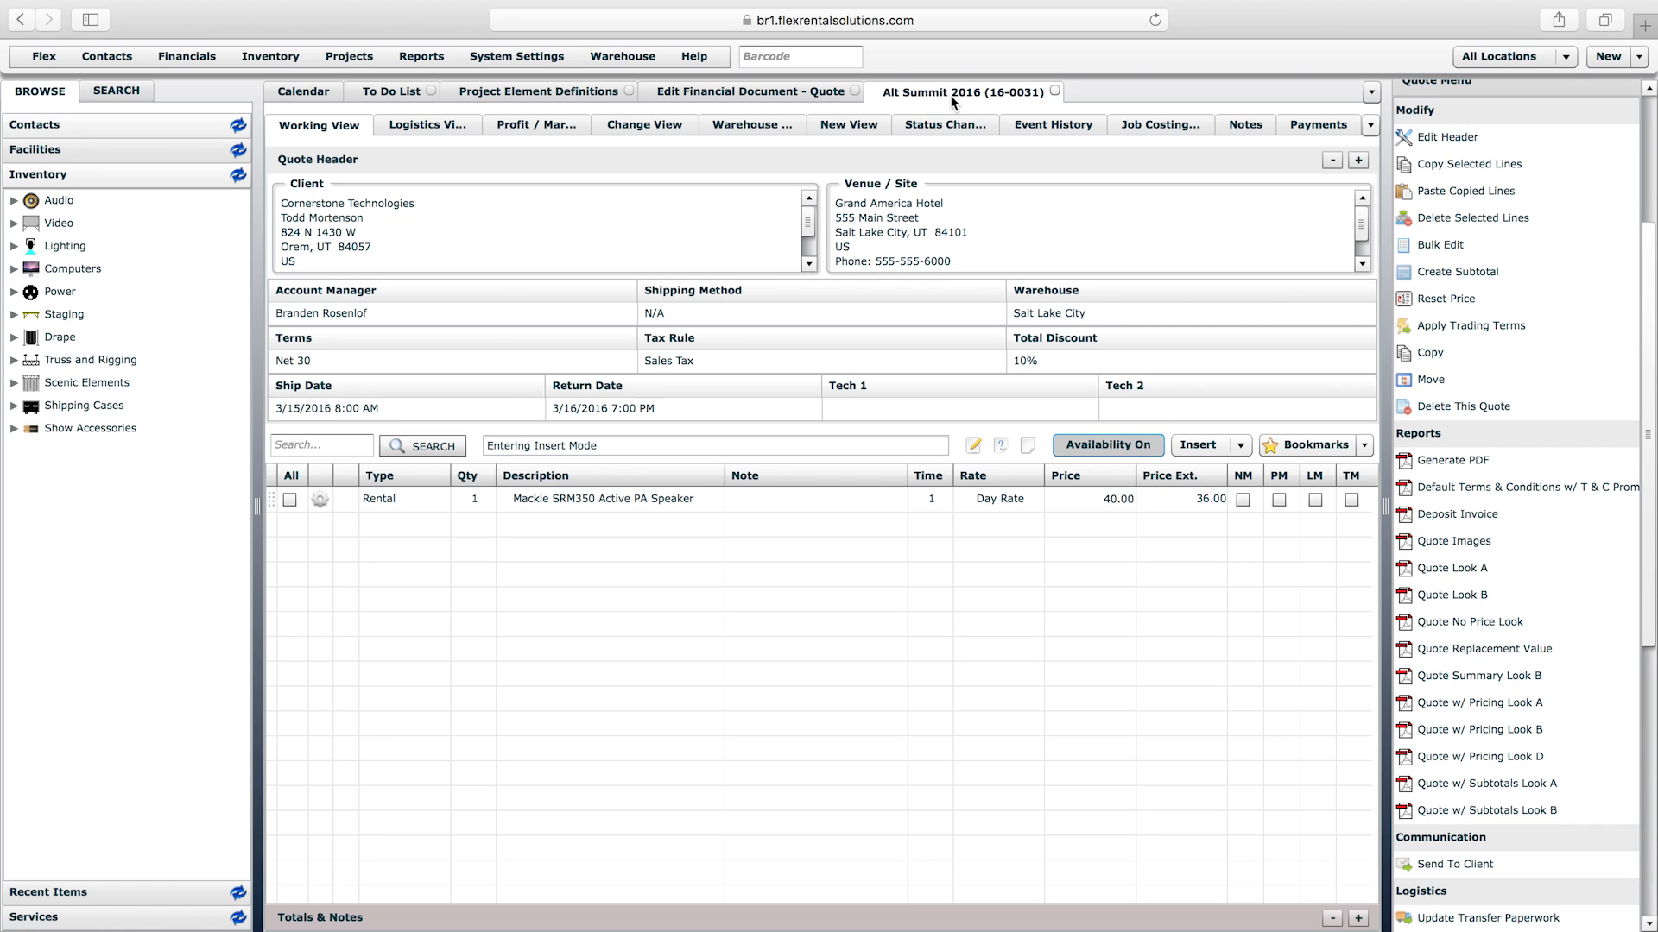
# Close the Alt Summit 2016 quote, the Quote definition and the project element definitions, and return to the calendar
pyautogui.click(1056, 92)
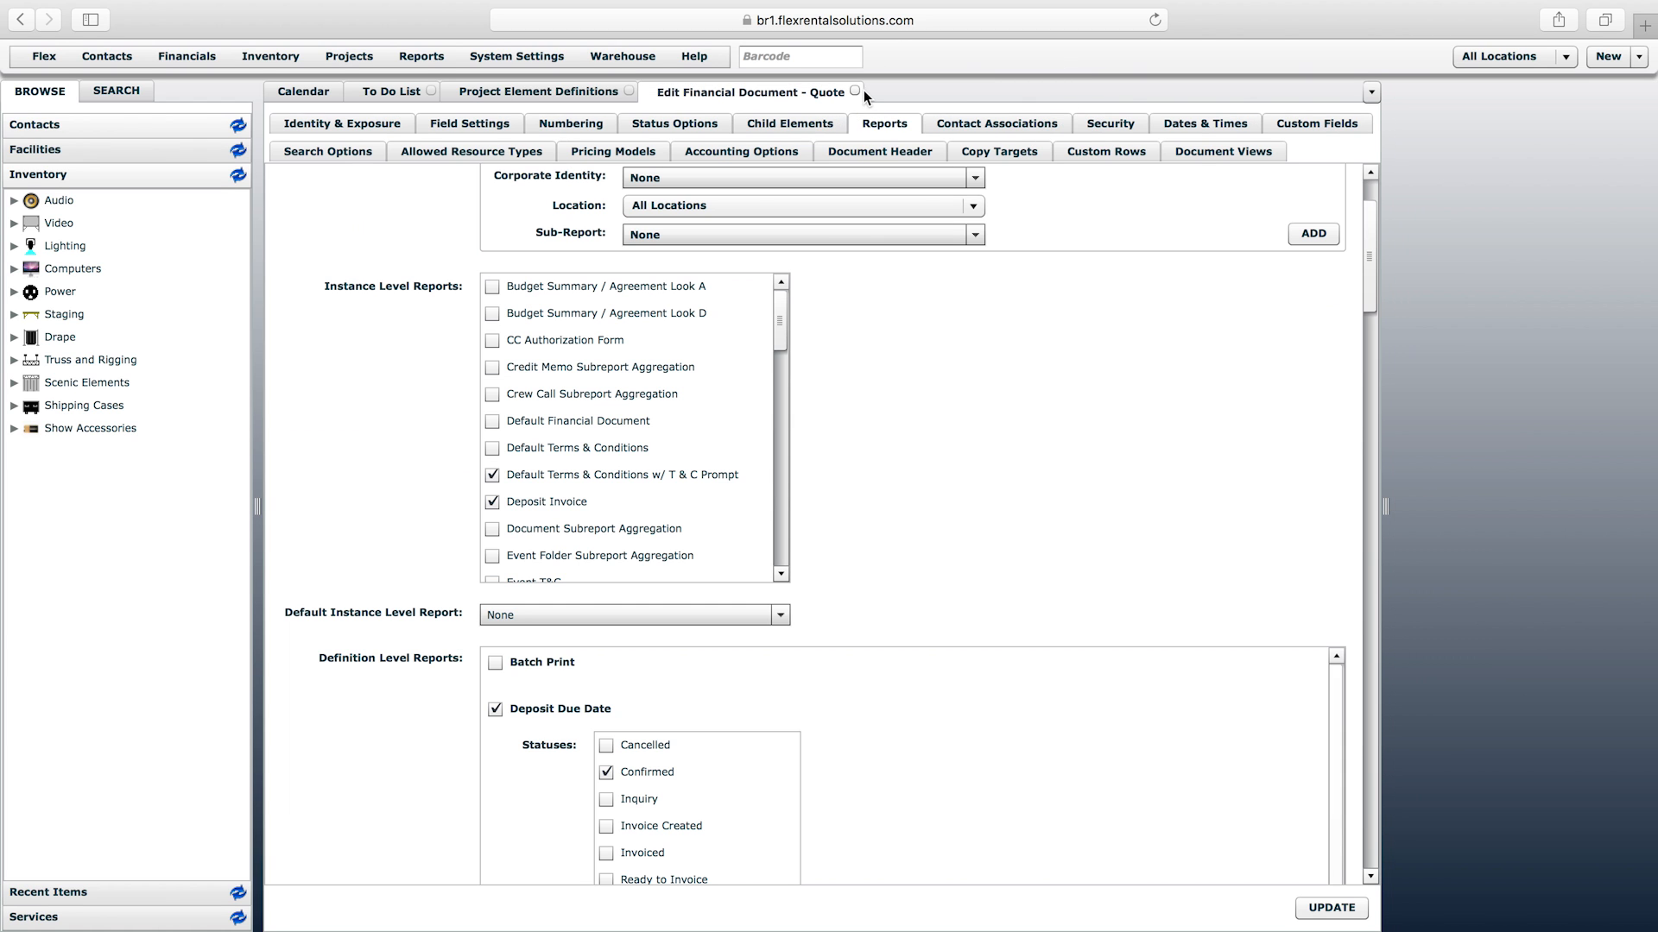
pyautogui.click(854, 91)
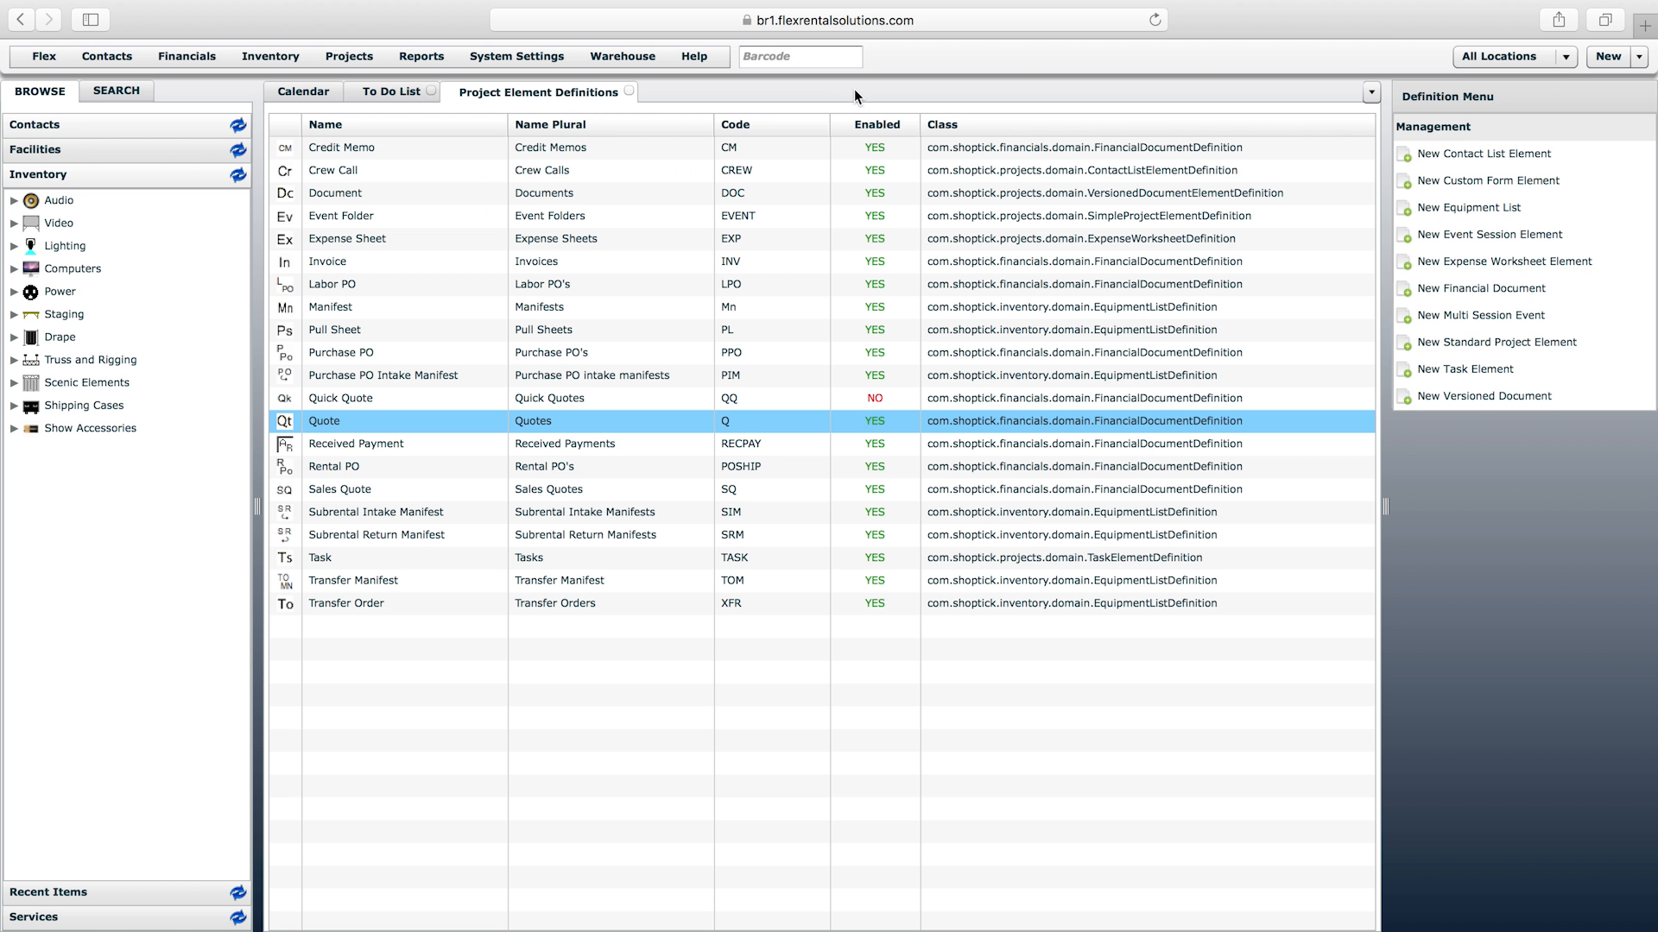
pyautogui.click(628, 90)
pyautogui.click(311, 92)
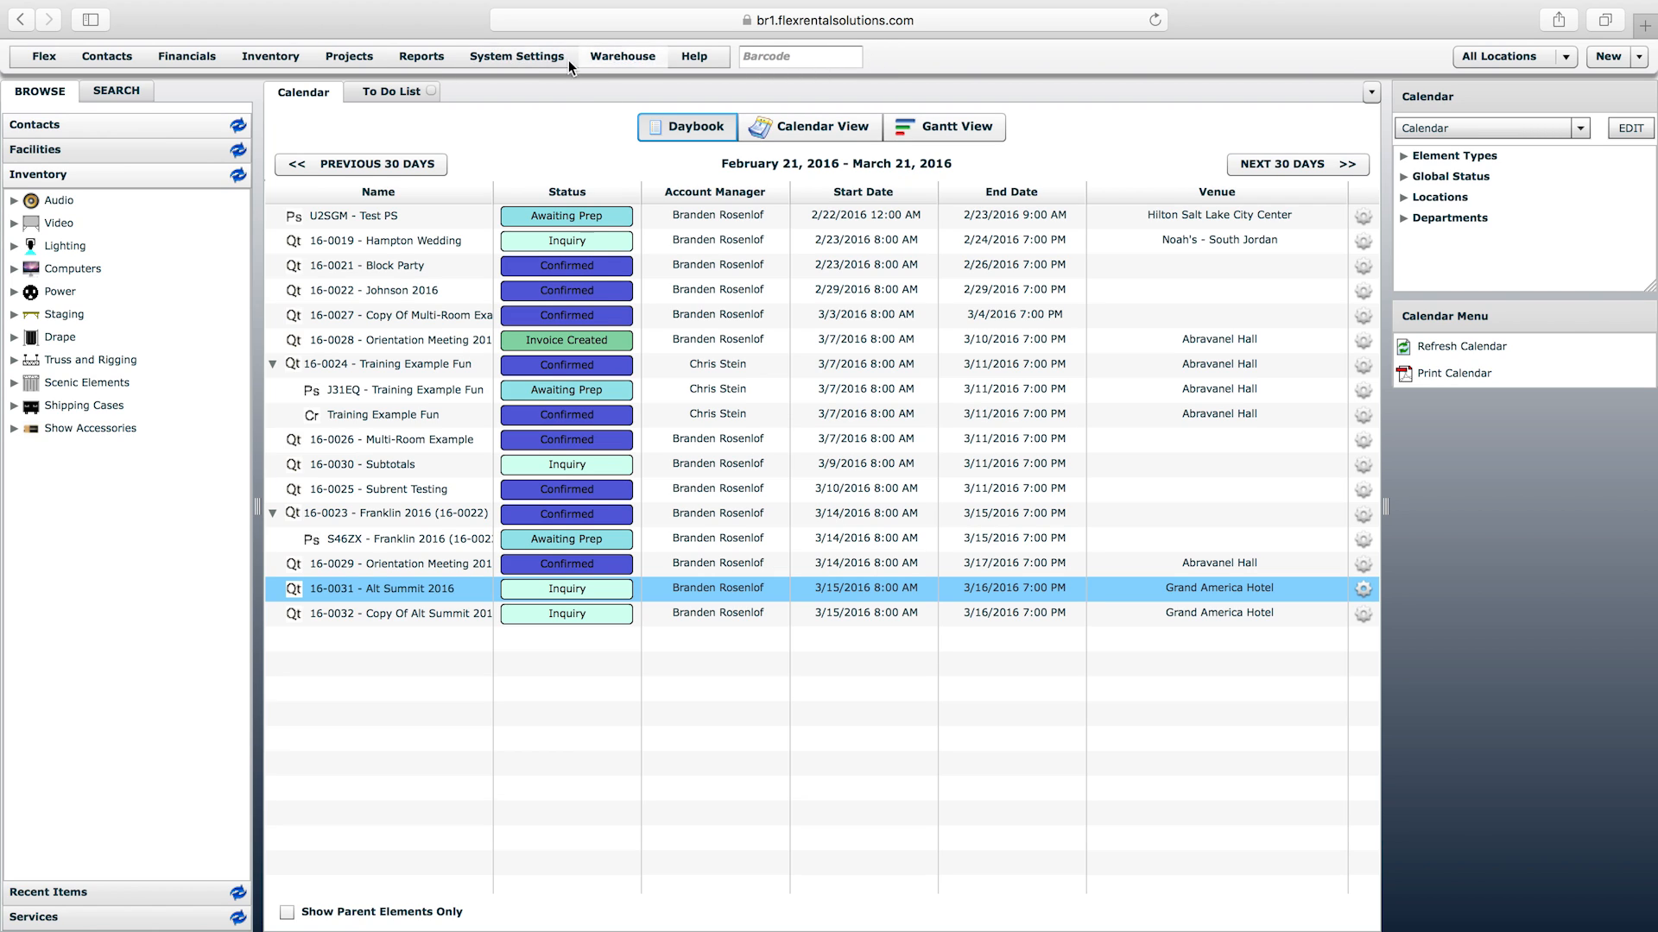
# Search the web for "ireport" in a new browser tab and open the SourceForge iReport-Designer for JasperReports page
pyautogui.click(904, 52)
pyautogui.press('super+t')
pyautogui.write('ireport')
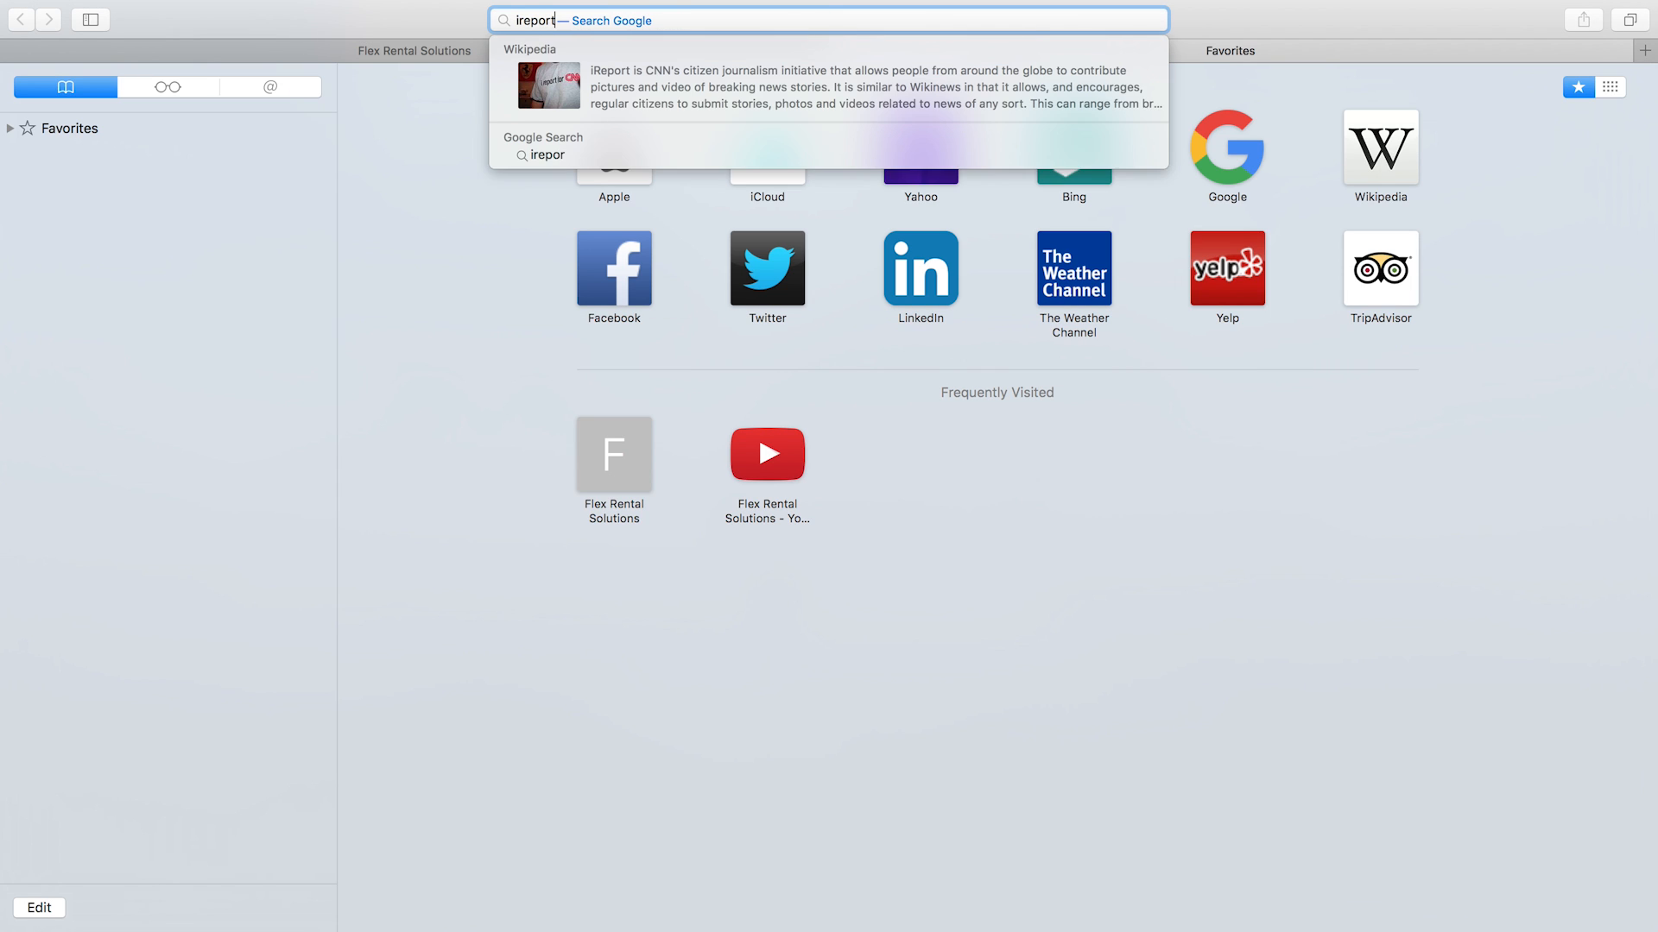
pyautogui.press('Return')
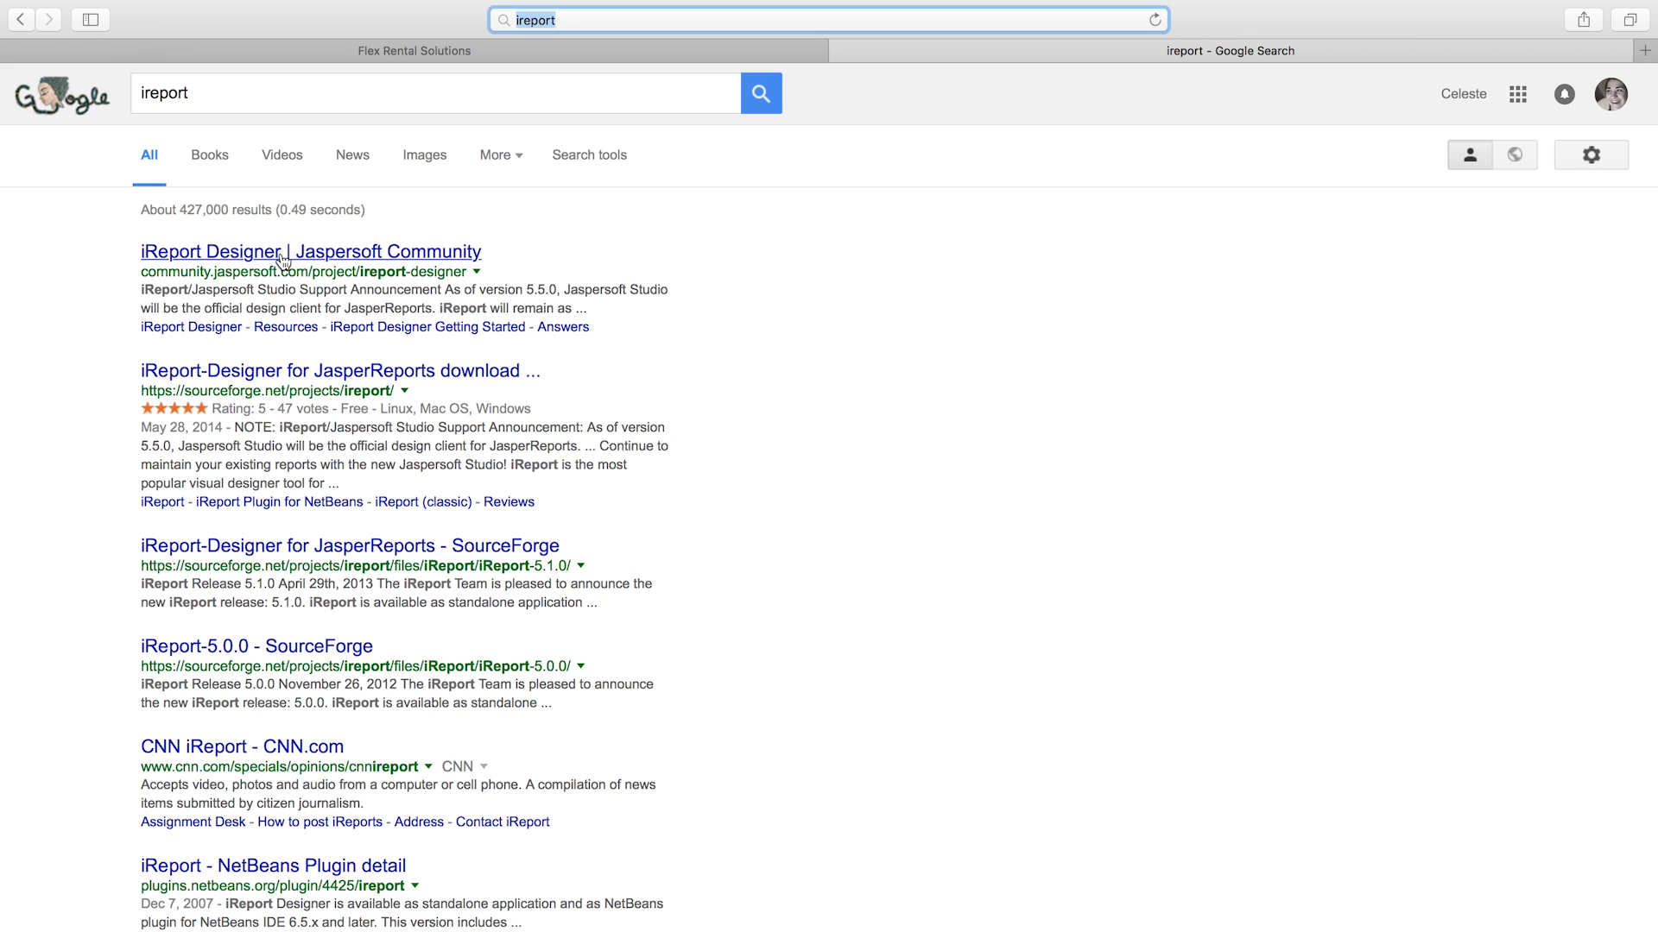
pyautogui.click(272, 374)
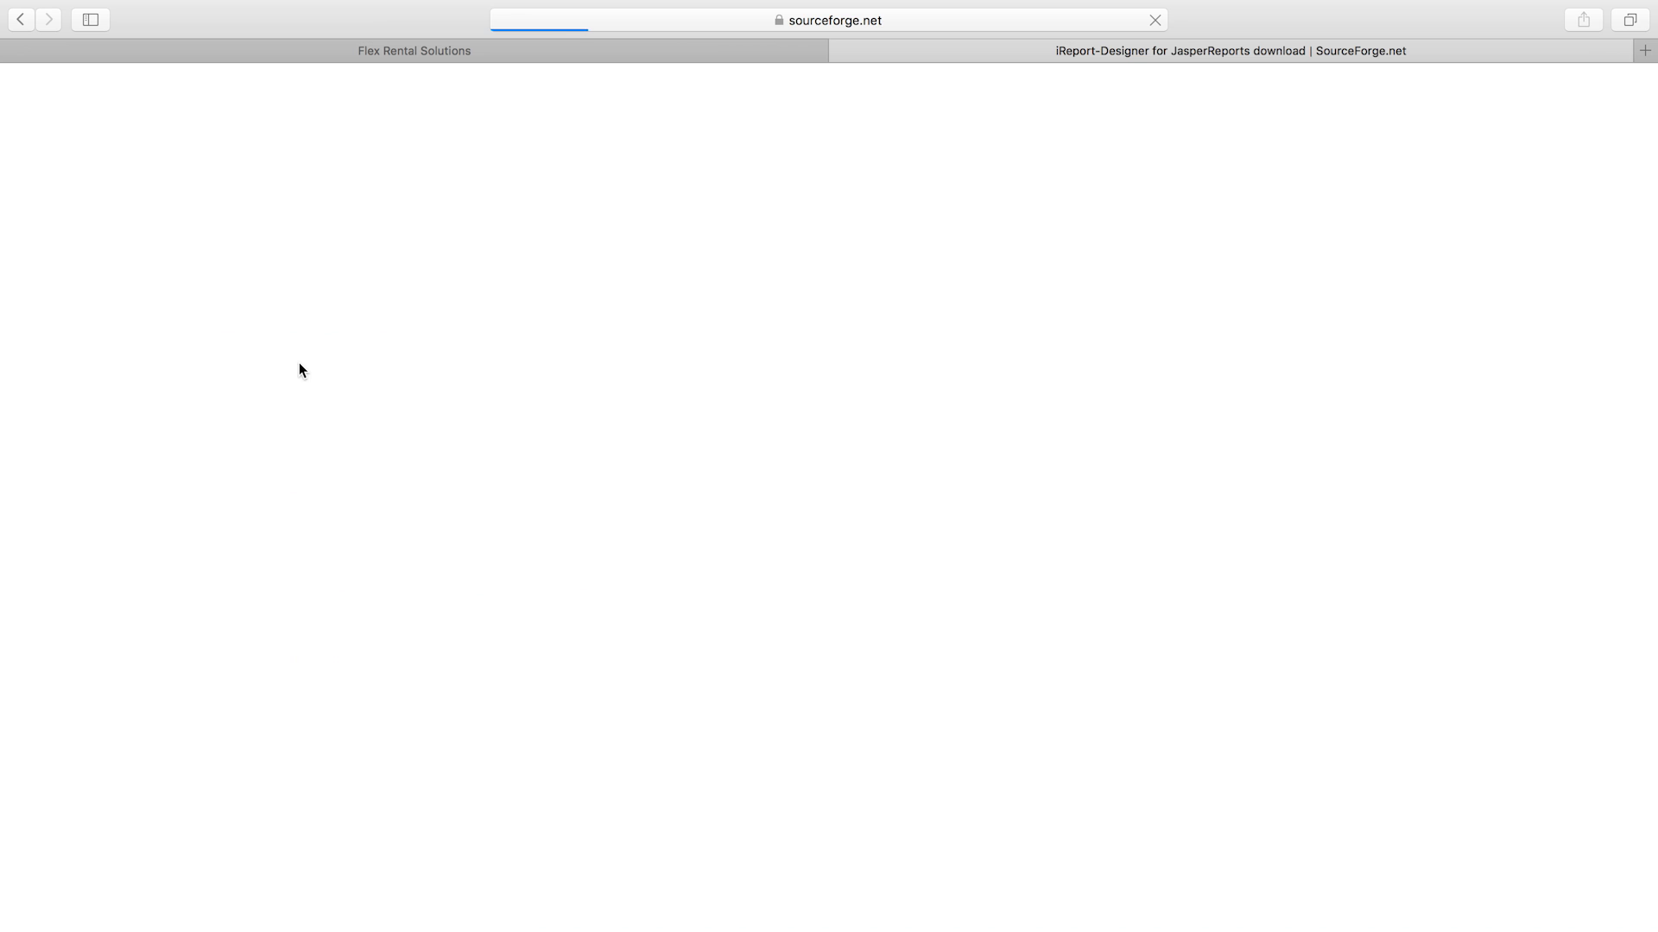
# Examine the iReport-Designer page's download section and the description's note on version 5.5.0 and Jaspersoft Studio
pyautogui.scroll(-1, 657, 406)
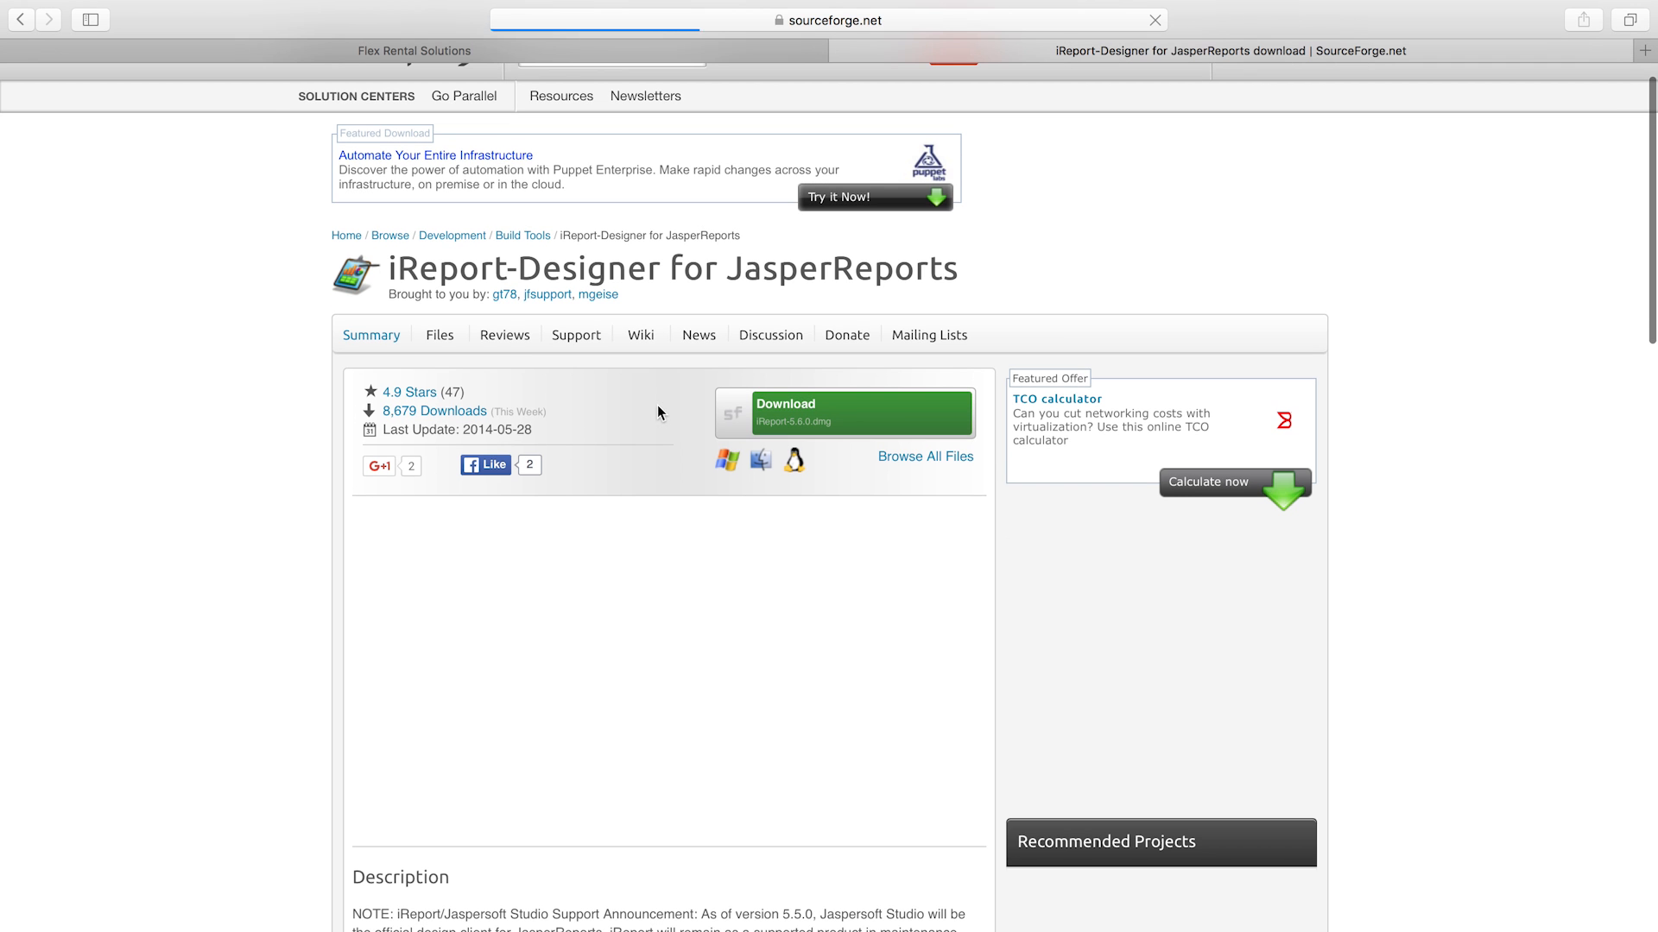
pyautogui.scroll(-7, 294, 417)
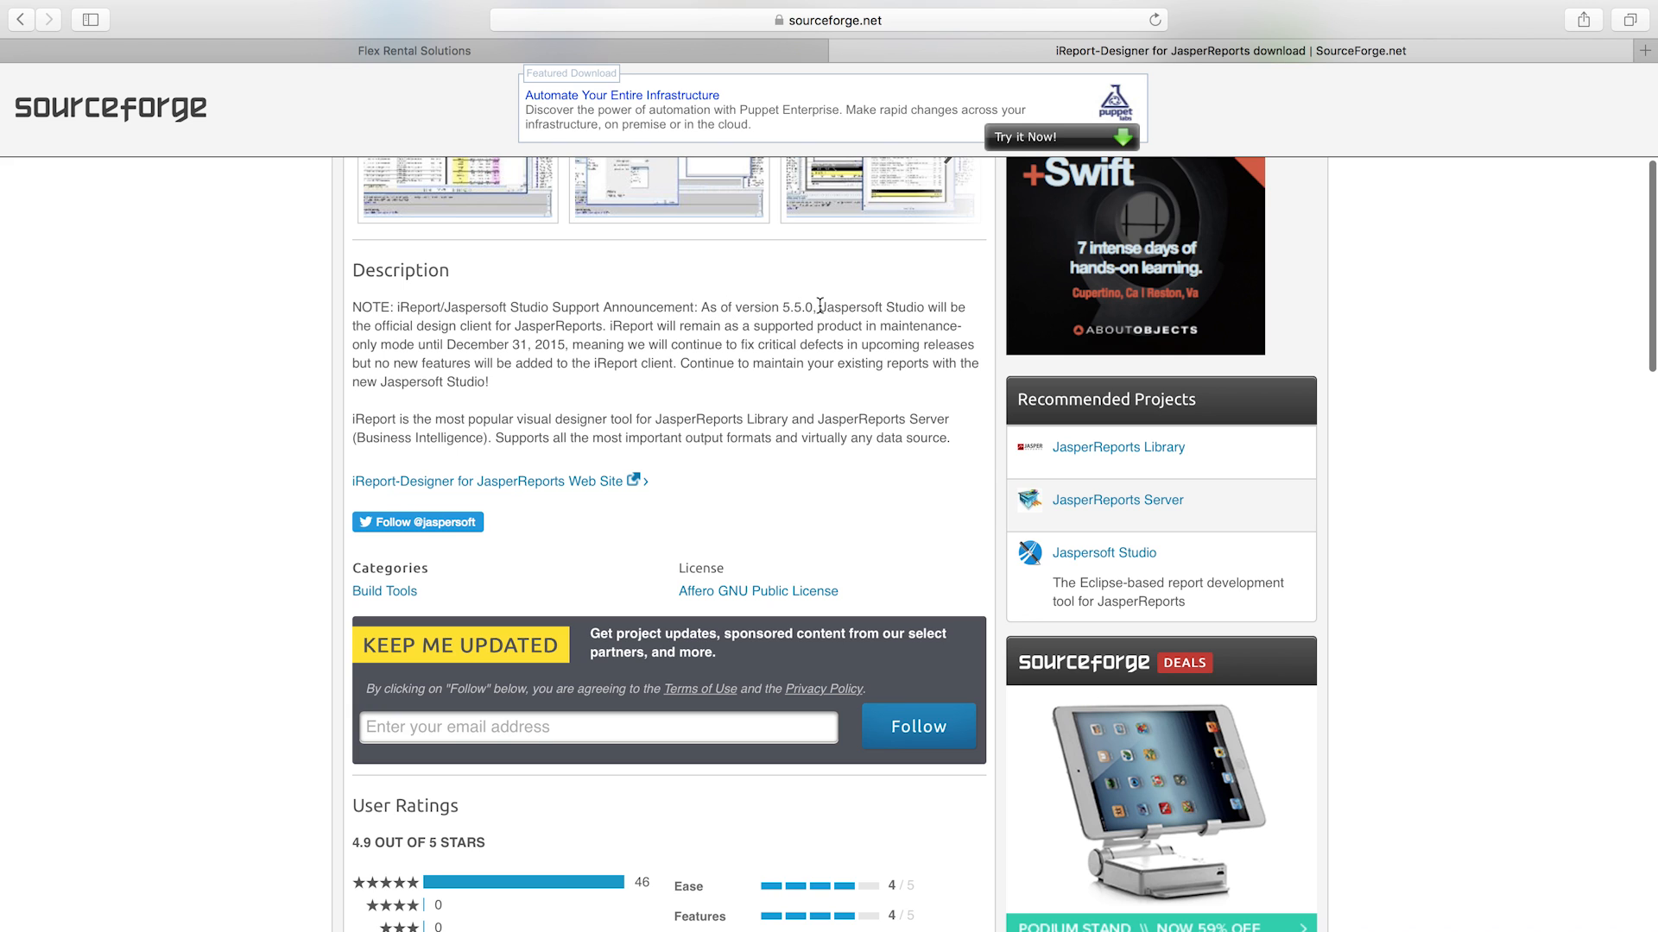
pyautogui.moveTo(817, 308); pyautogui.dragTo(924, 306)
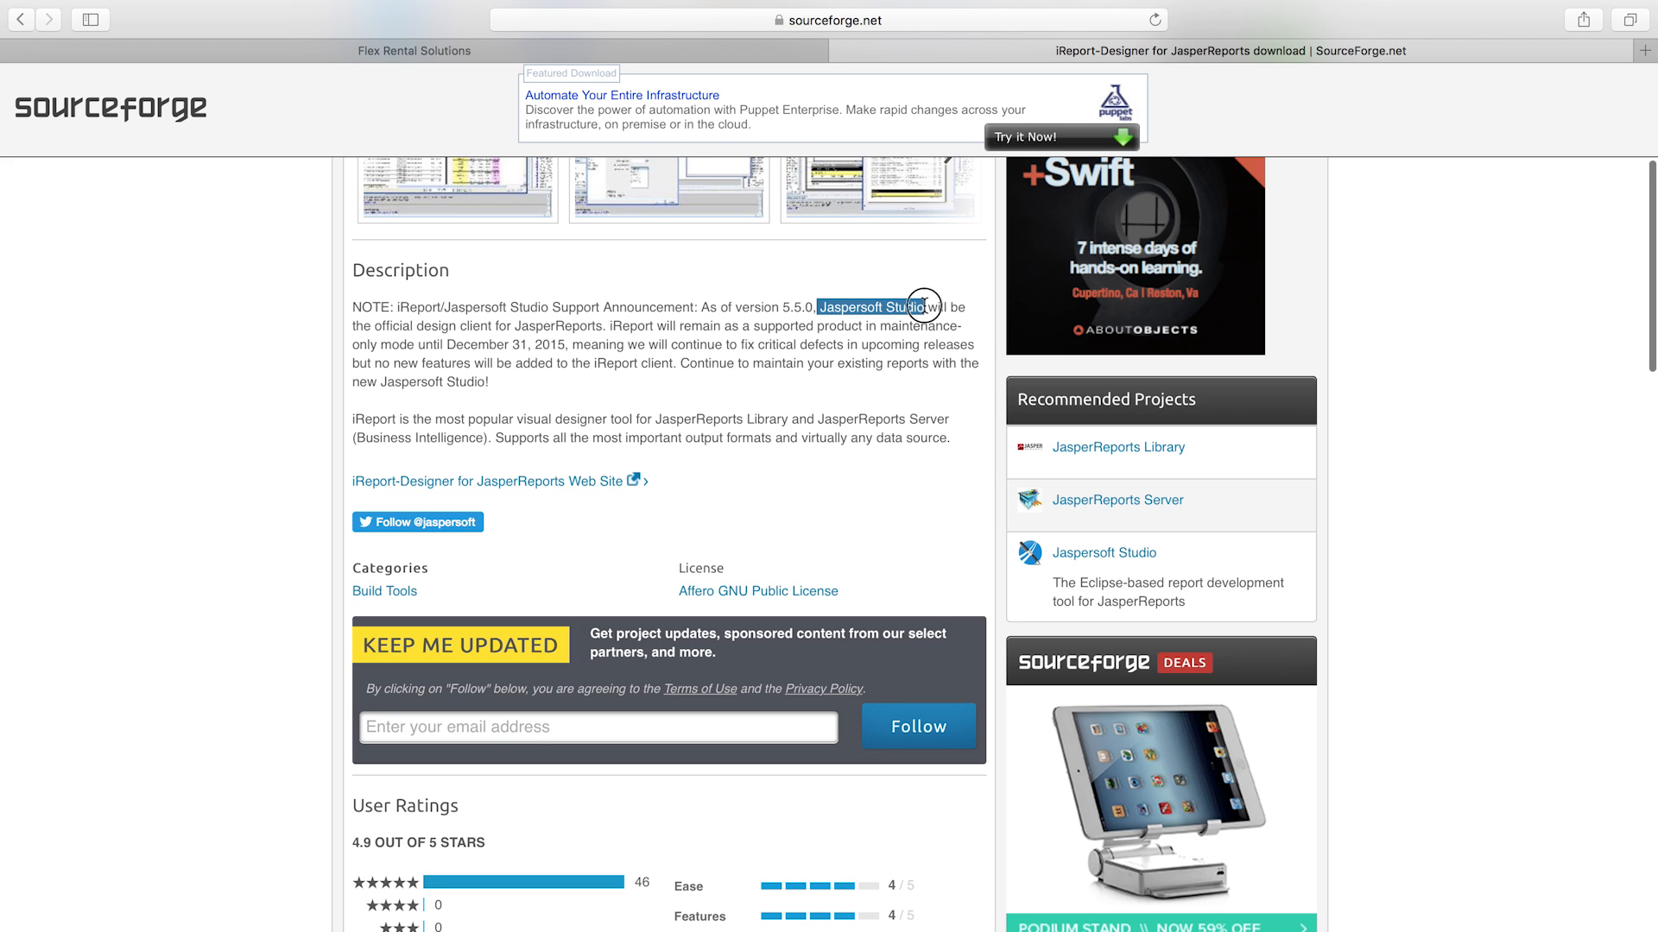
pyautogui.click(628, 291)
pyautogui.scroll(5, 625, 278)
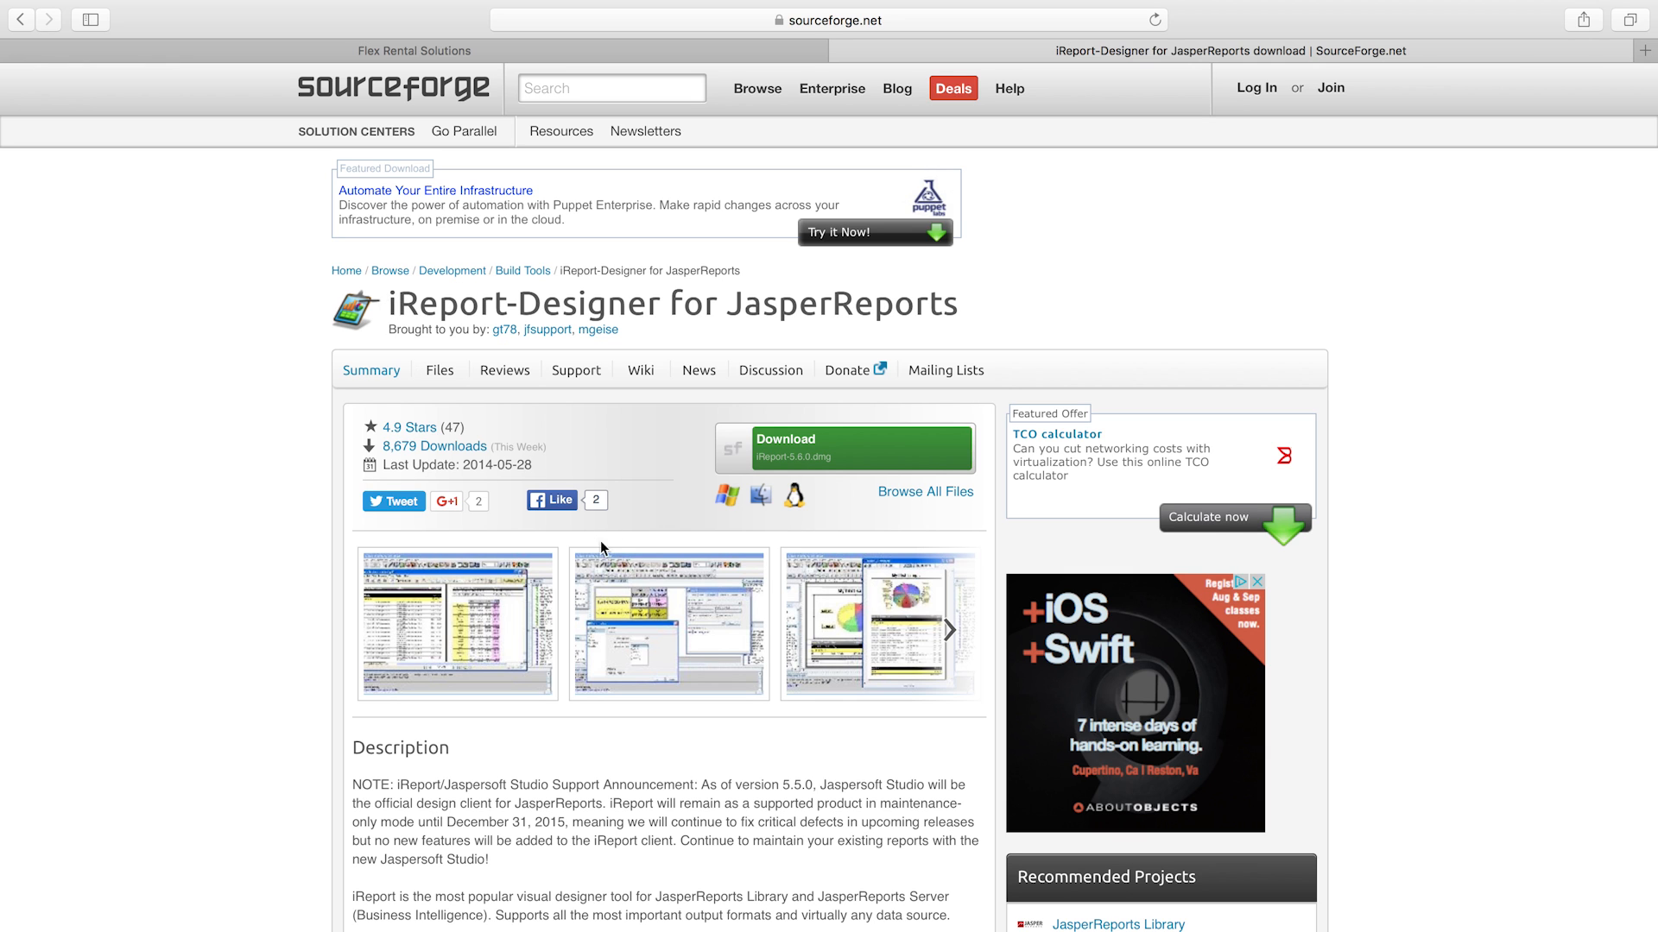
pyautogui.scroll(-5, 738, 562)
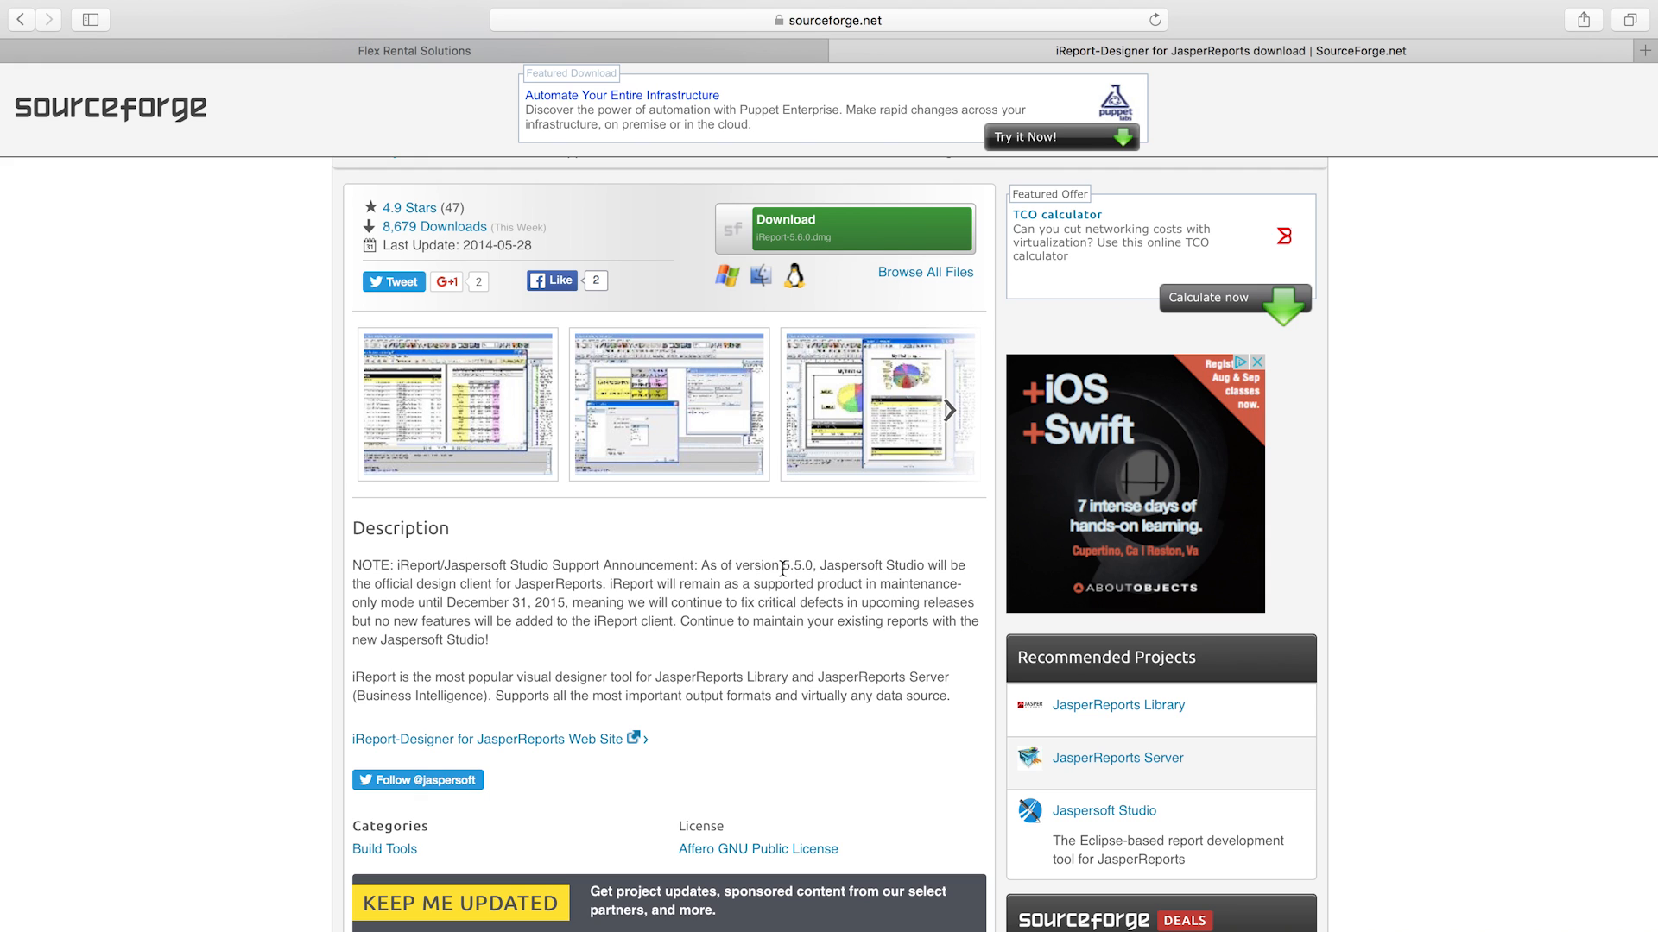
pyautogui.moveTo(783, 567); pyautogui.dragTo(801, 566)
pyautogui.click(670, 606)
pyautogui.scroll(3, 719, 565)
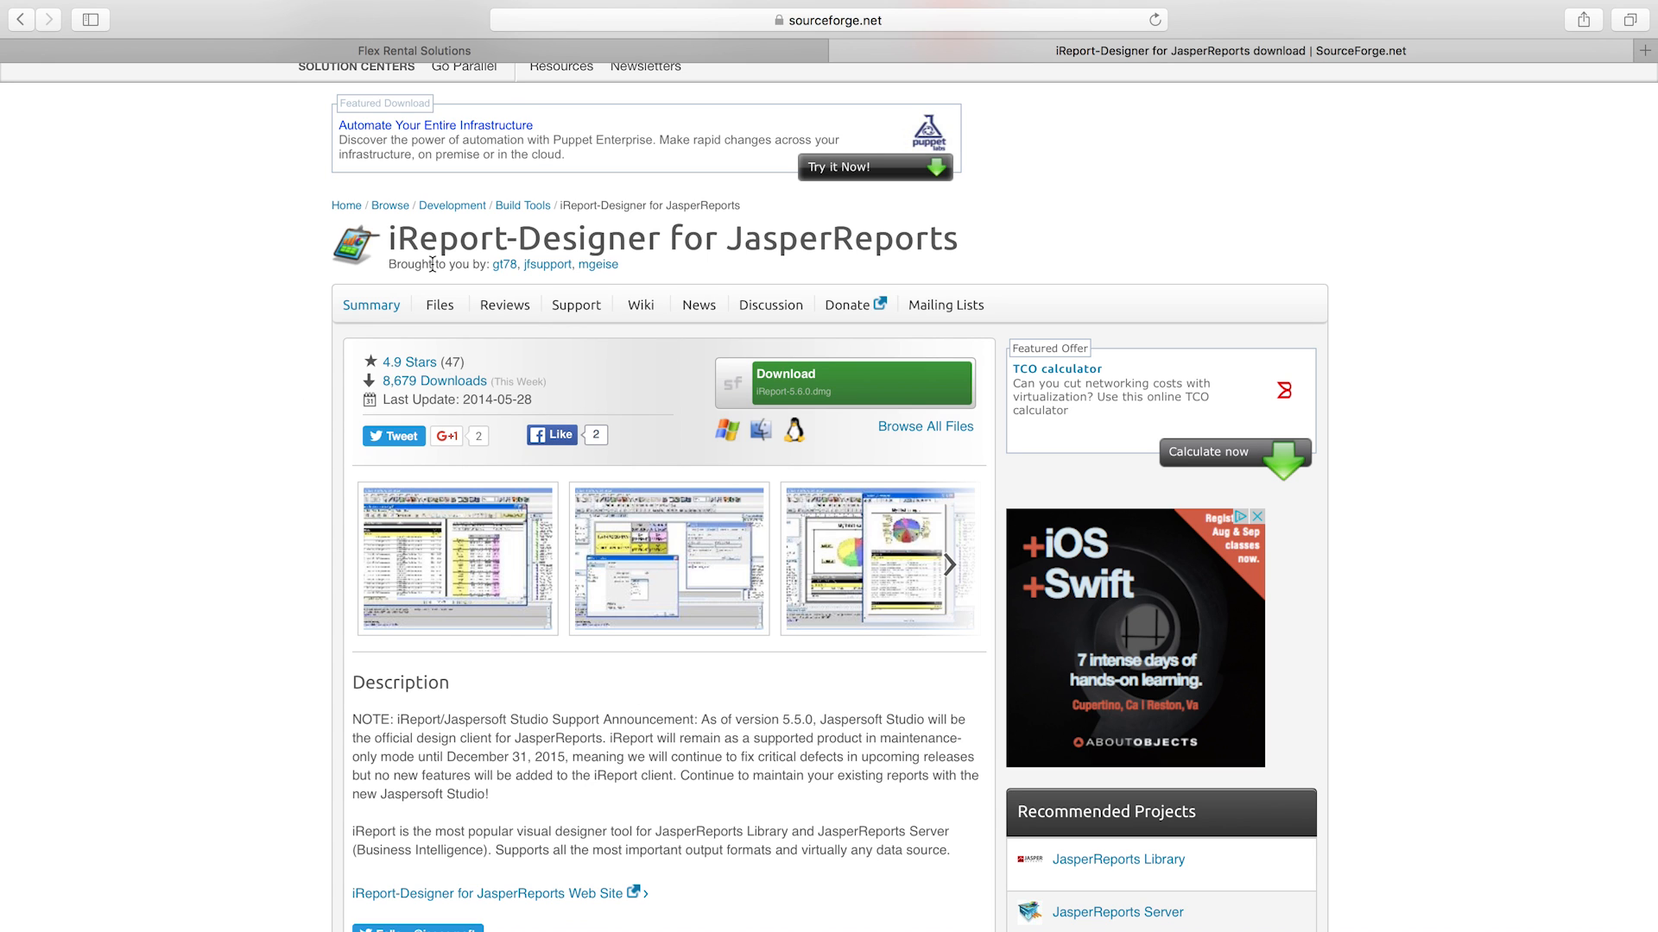
pyautogui.click(415, 50)
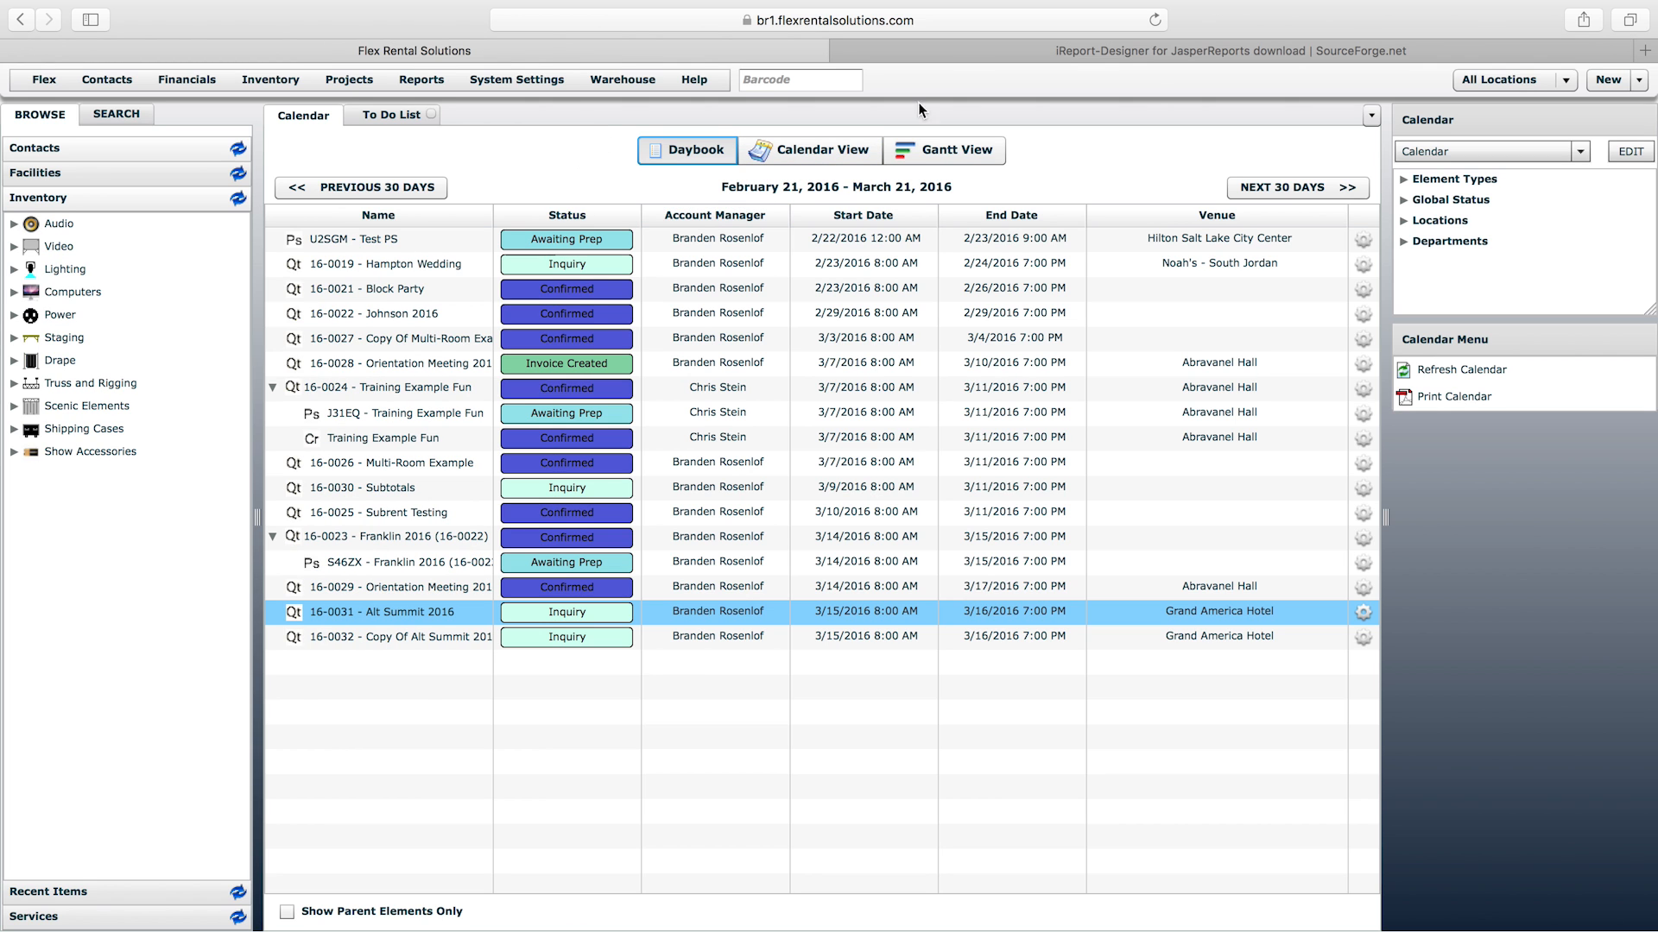
pyautogui.click(1127, 58)
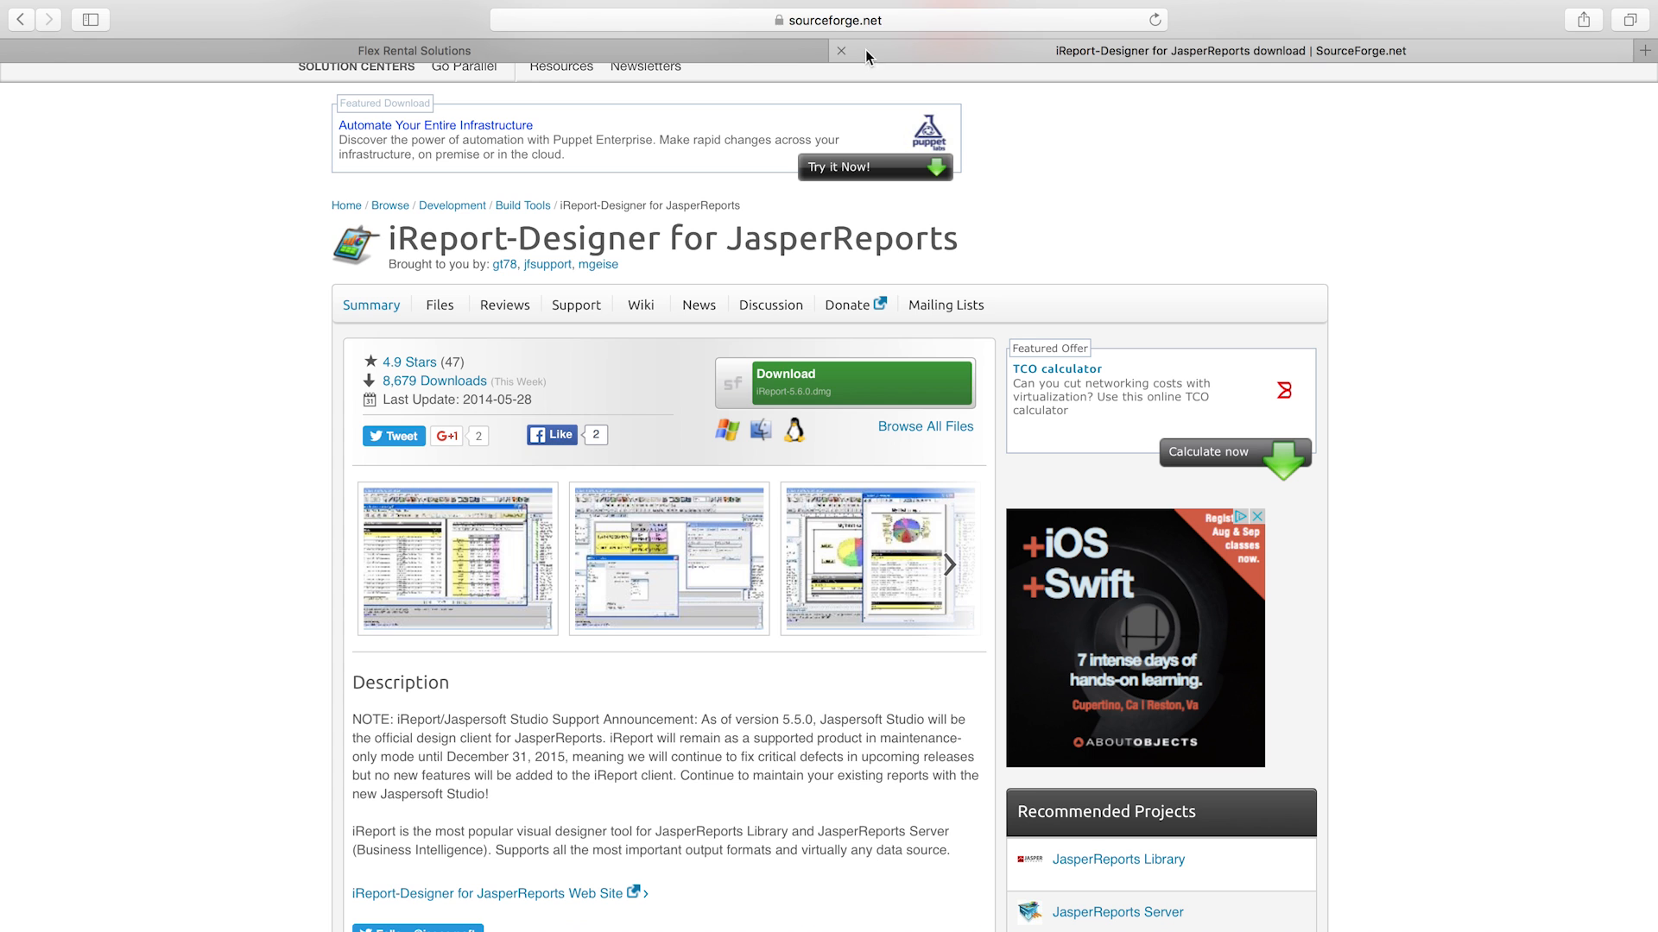
# Search the web for "jaspersoft studio" and view the Jaspersoft Studio project page on Jaspersoft Community
pyautogui.click(867, 28)
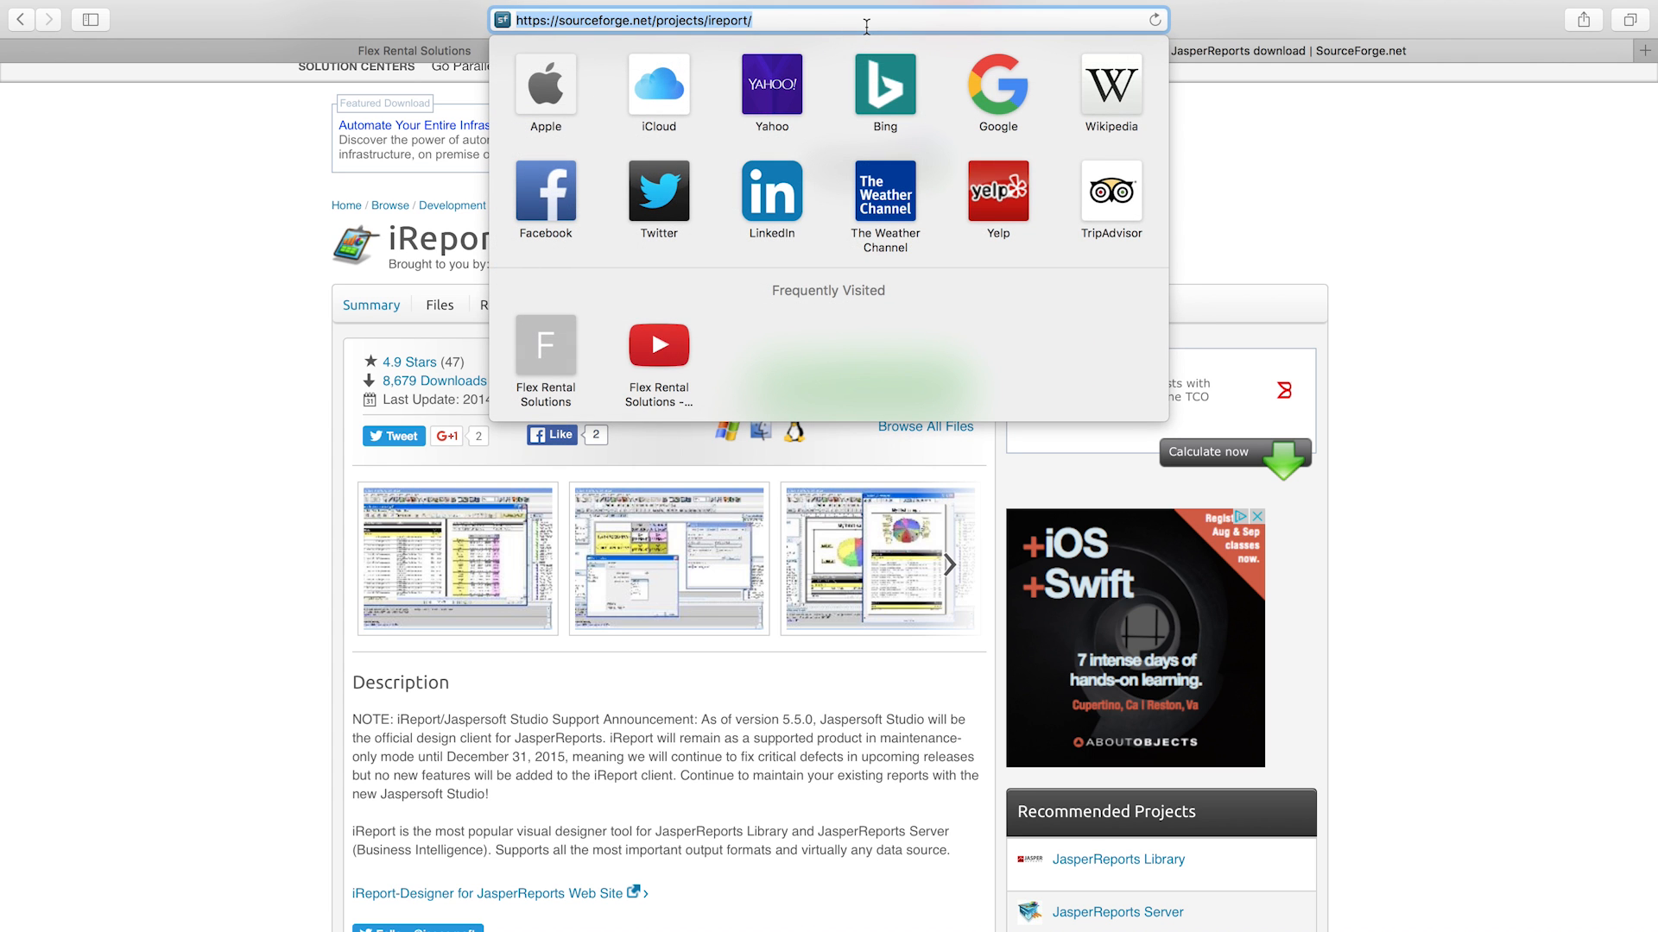
pyautogui.write('jaspersoft studio')
pyautogui.press('Return')
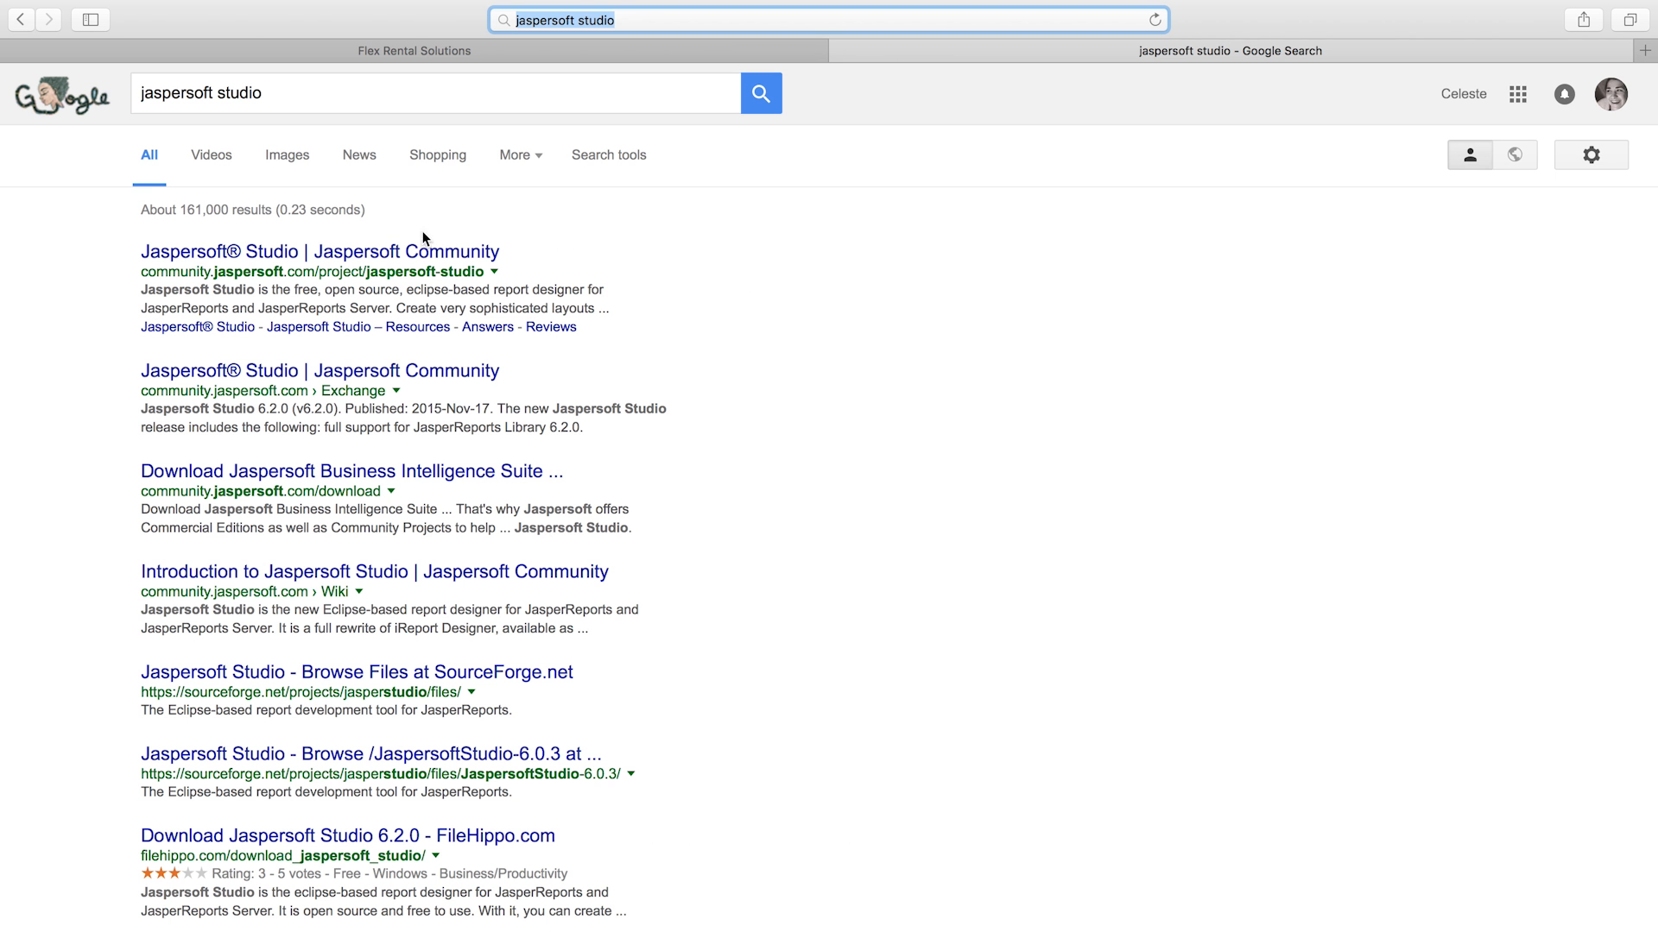
pyautogui.click(239, 256)
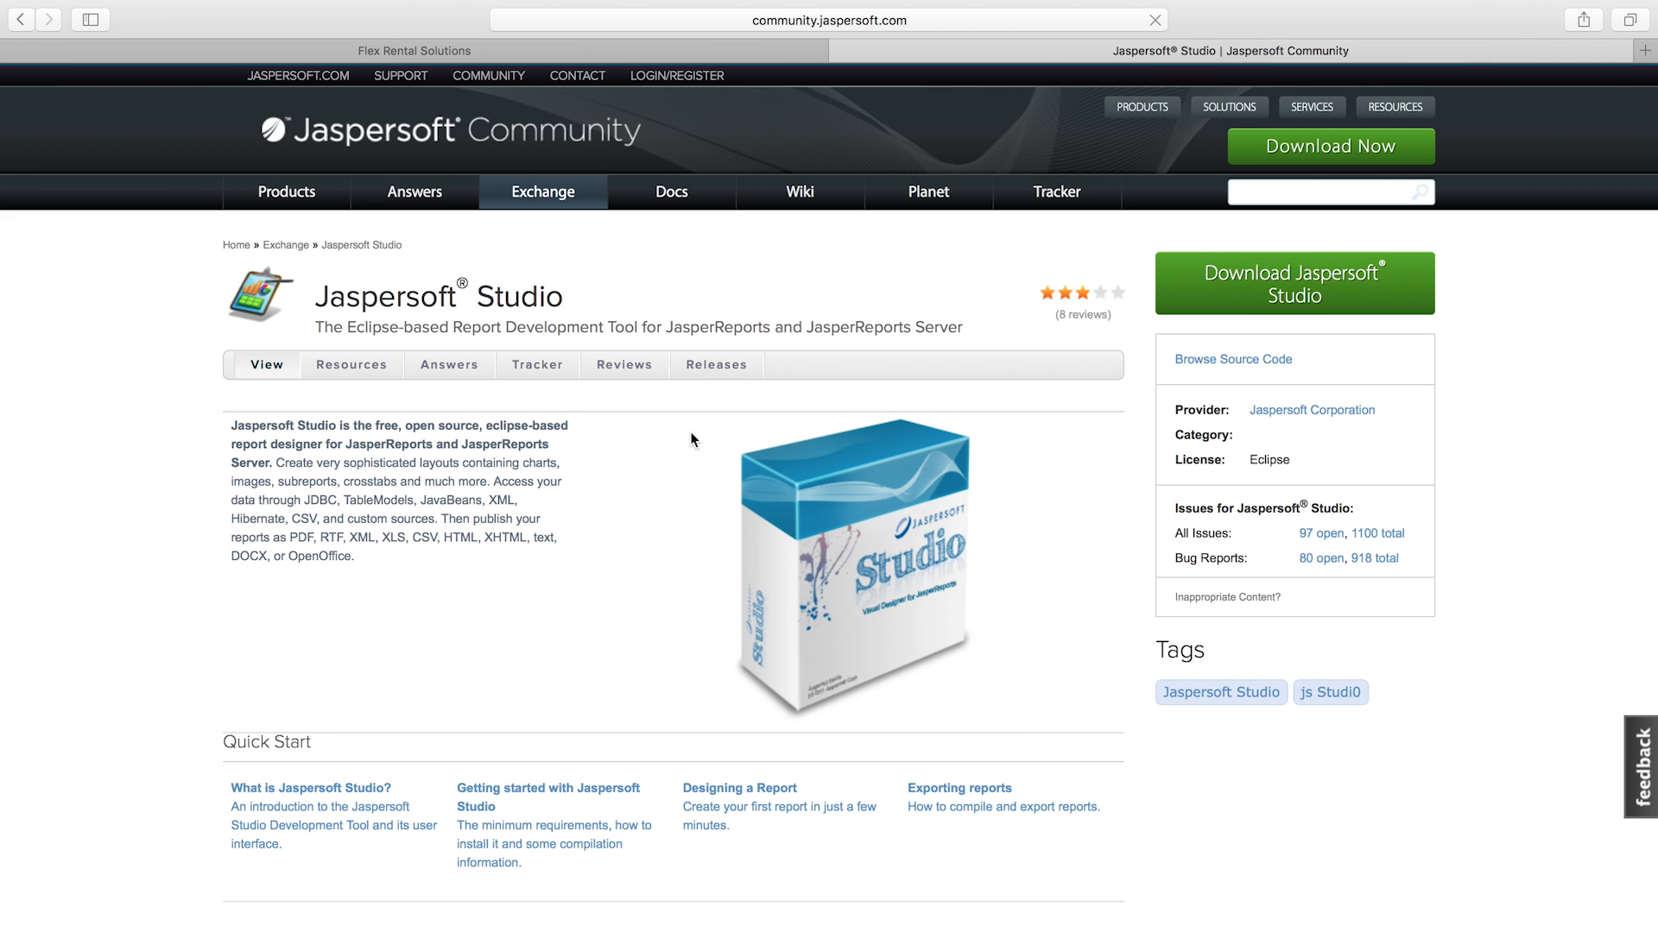
pyautogui.scroll(-1, 691, 432)
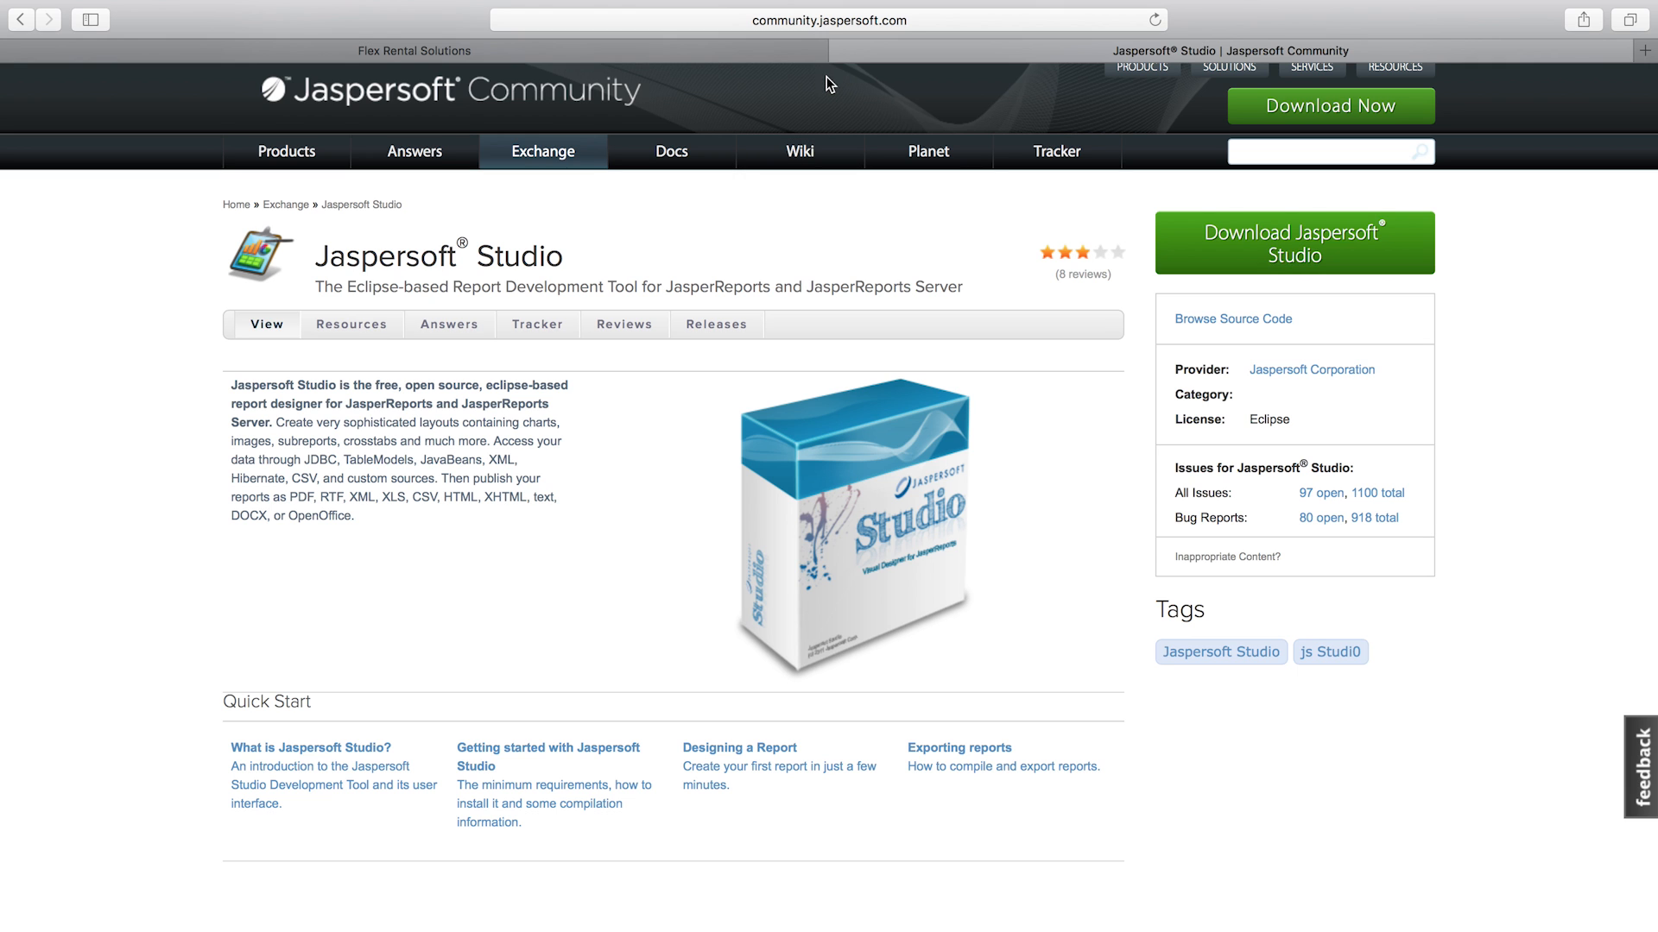
# Close the Jaspersoft Community page and open the list of embedded reports in Flex Rental Solutions
pyautogui.click(840, 53)
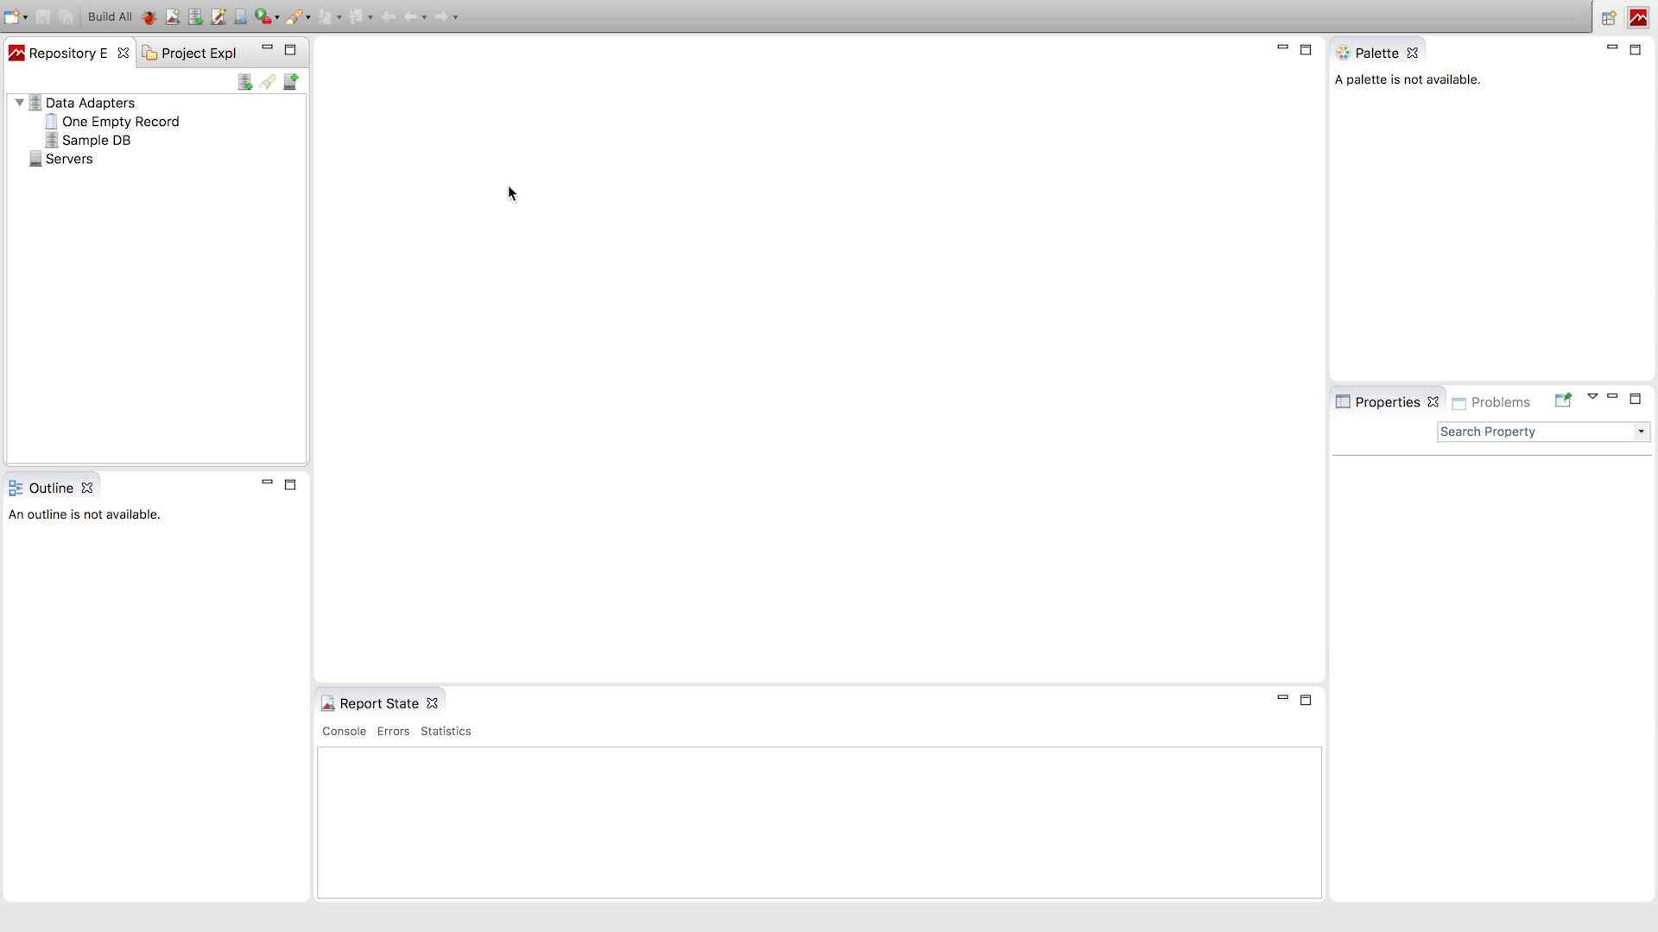
pyautogui.hotkey('ctrl', 'Left')
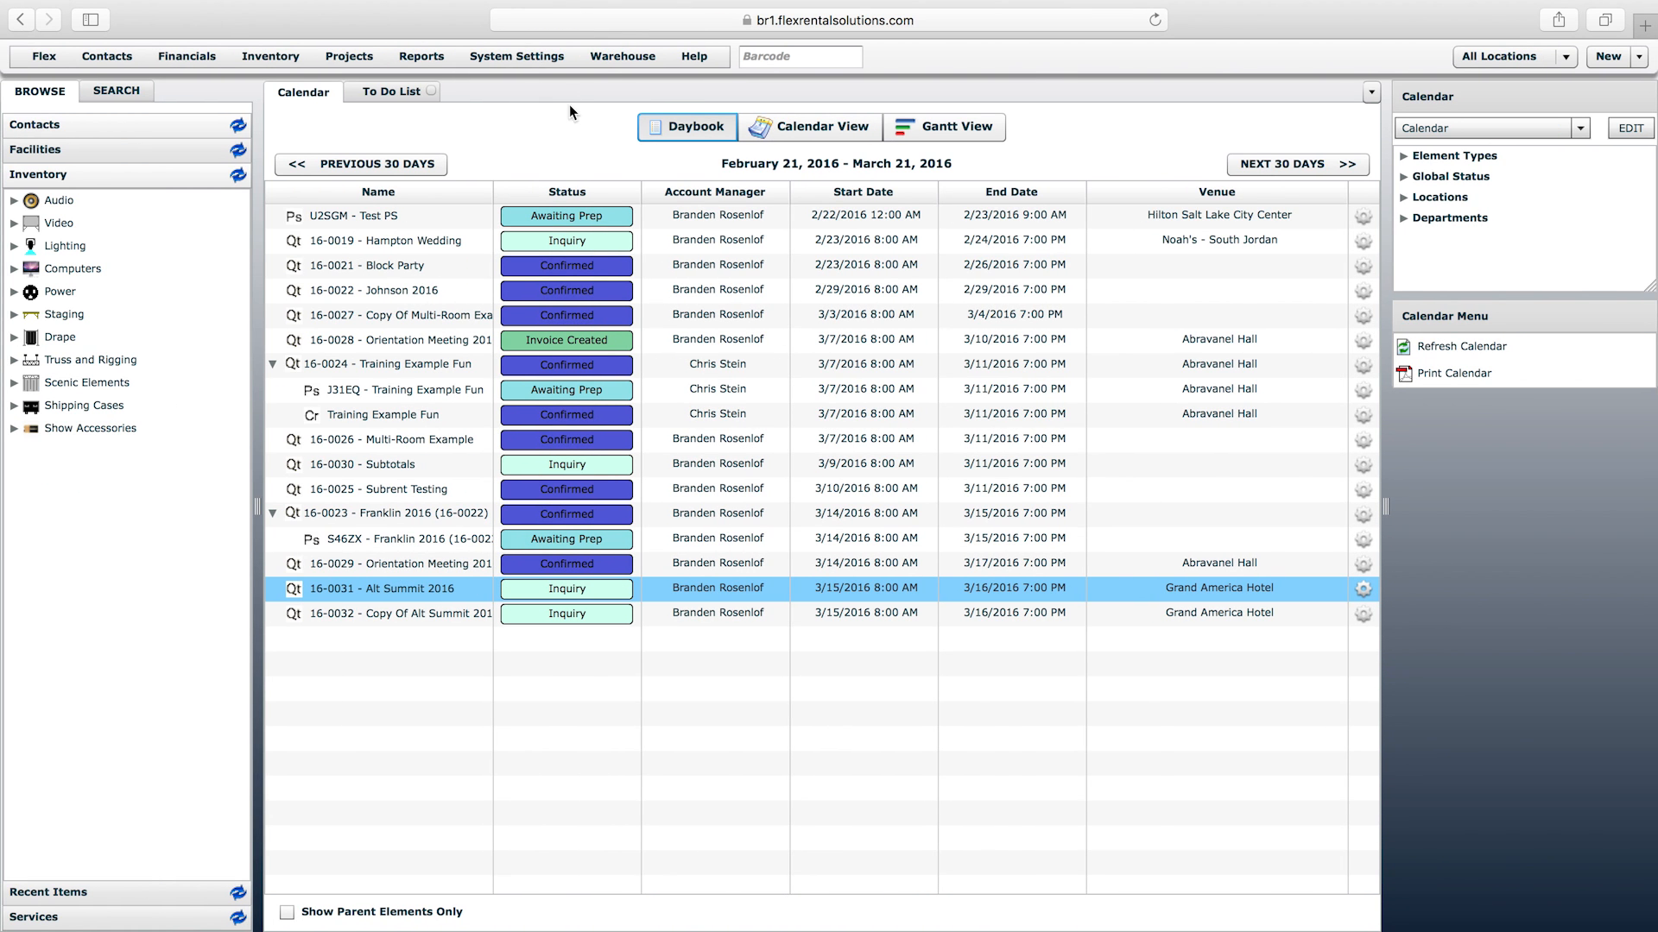
pyautogui.click(533, 59)
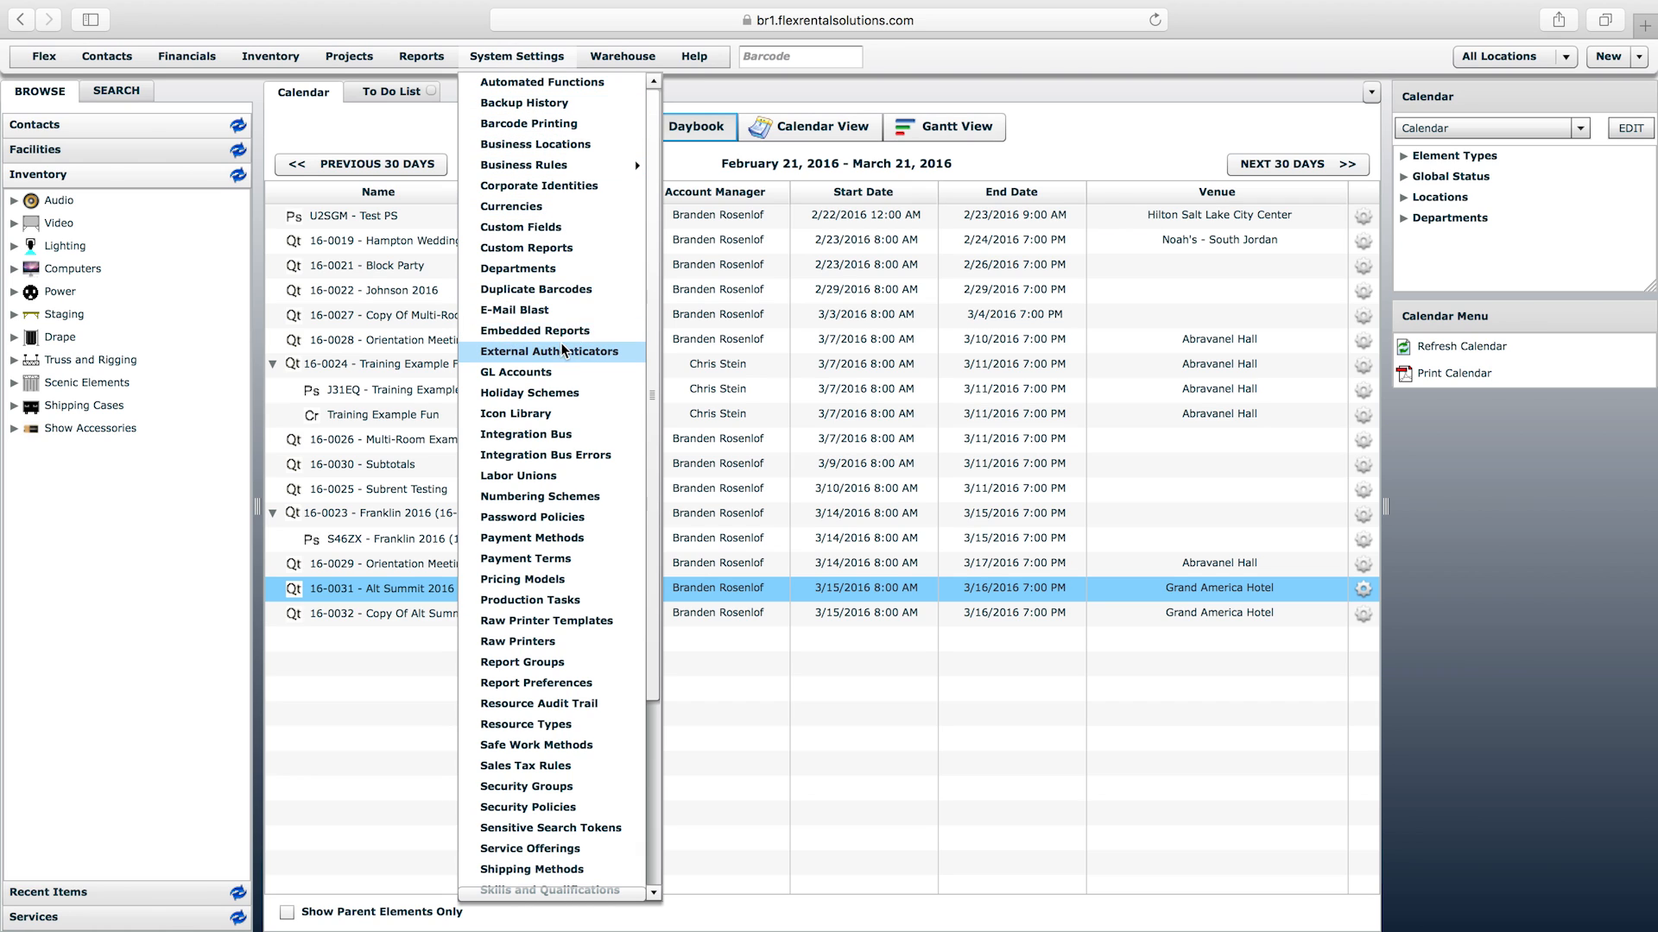
pyautogui.click(530, 335)
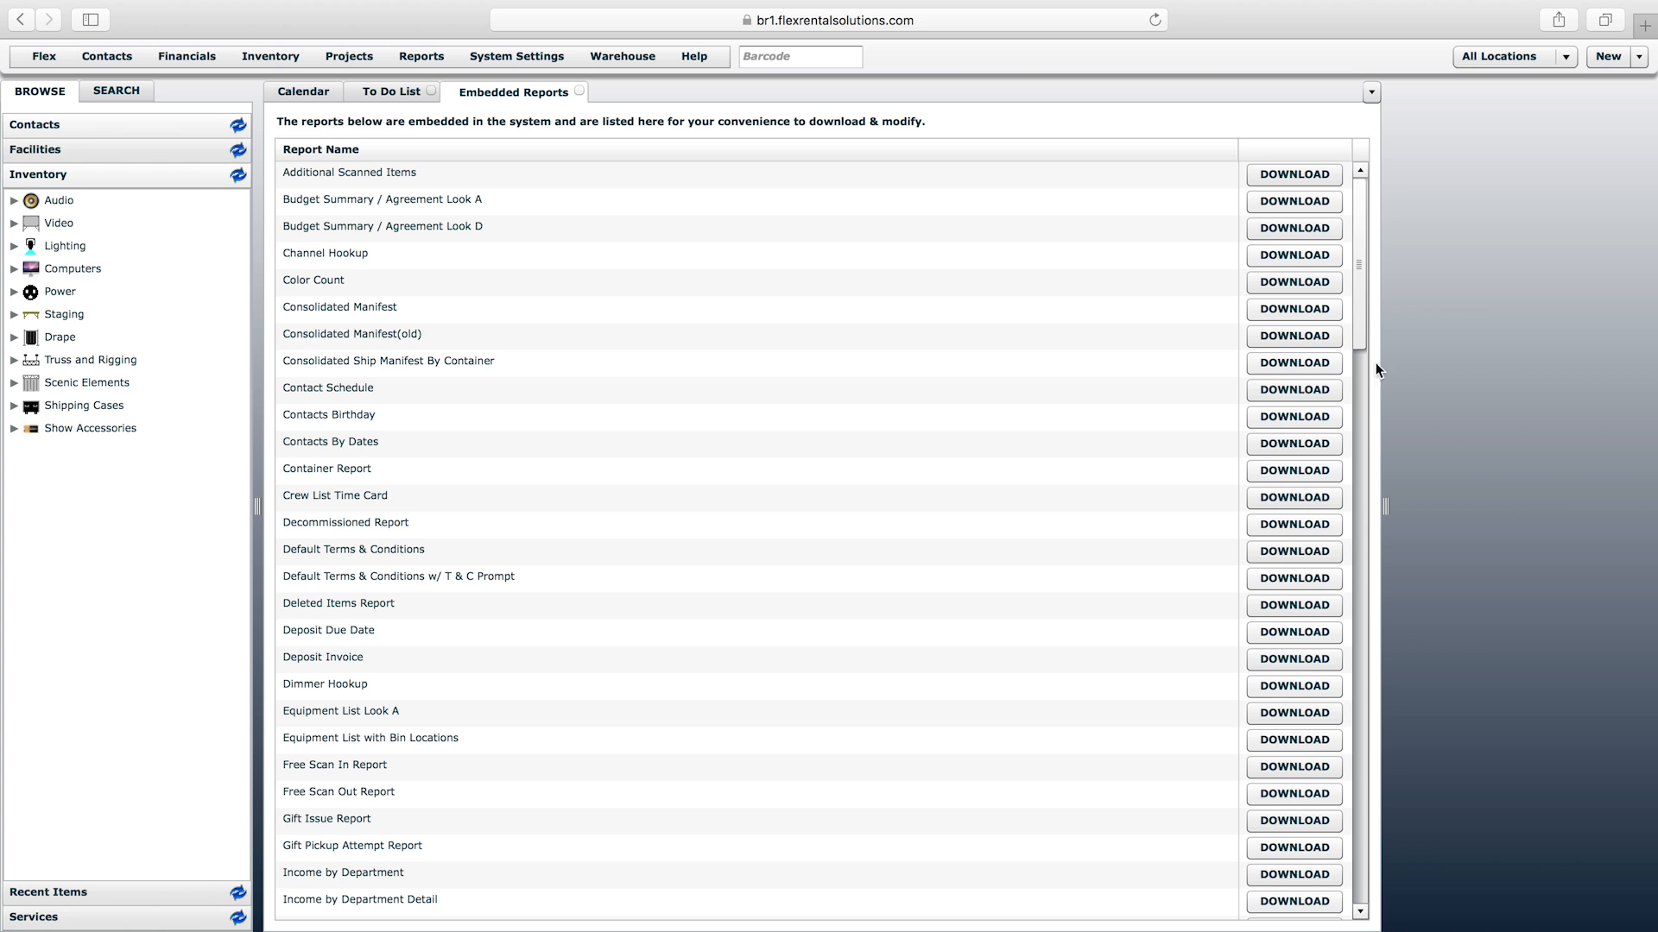
# Find the quote reports in the embedded reports list and select Quote w/ Pricing Look B
pyautogui.moveTo(1365, 301); pyautogui.dragTo(1360, 647)
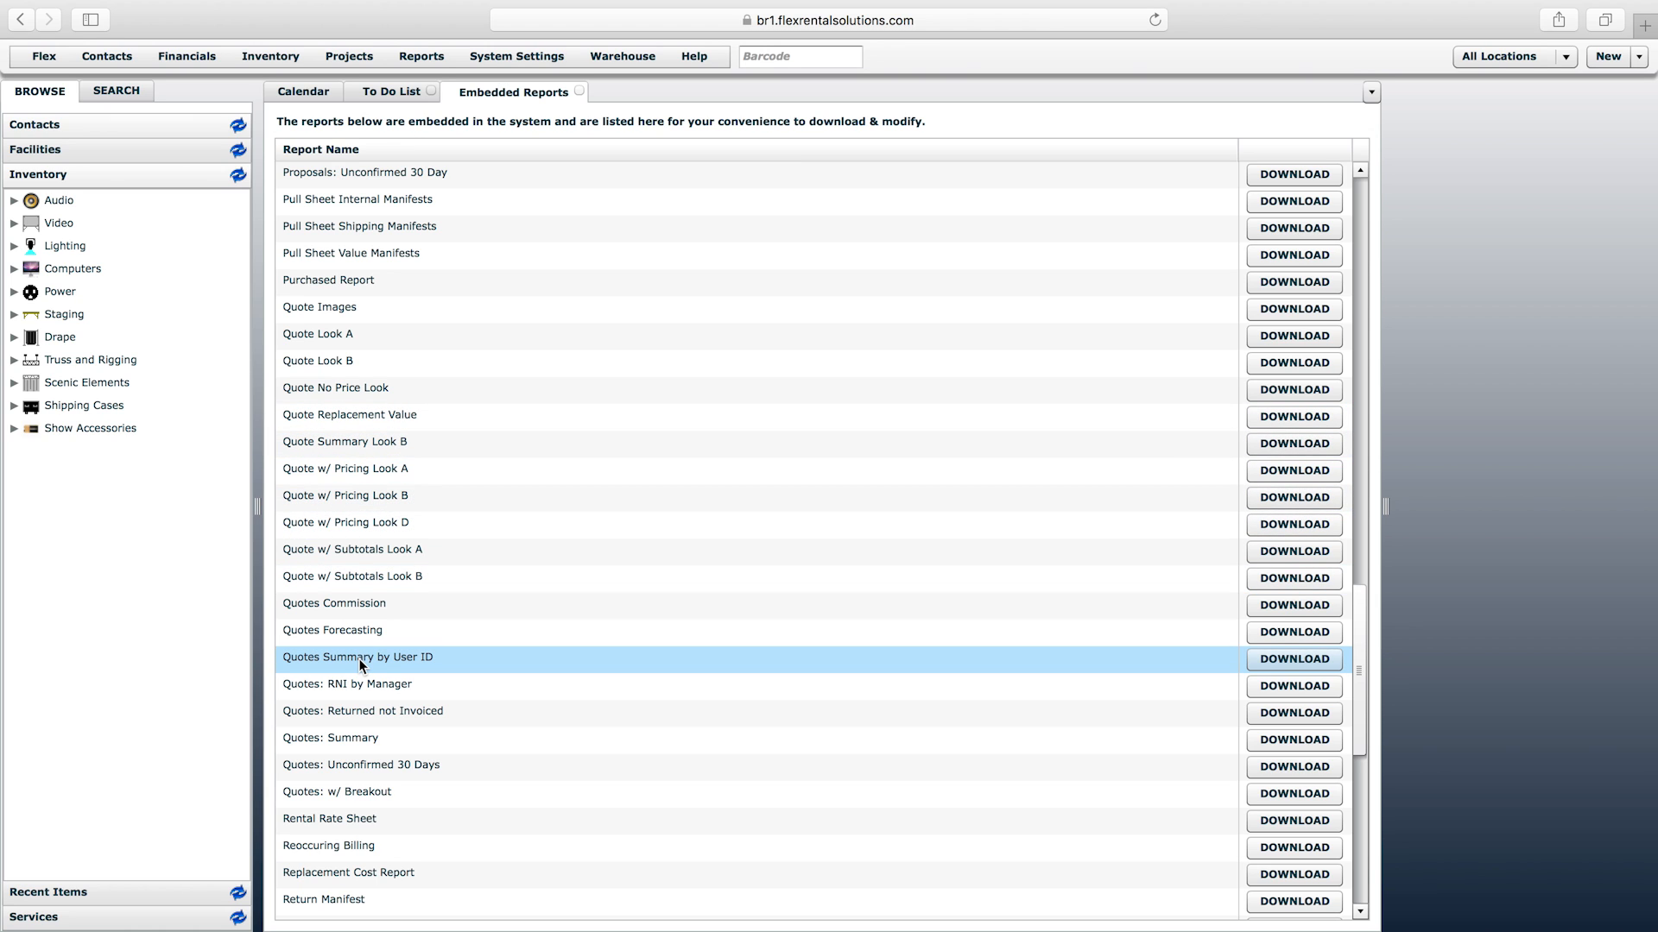
pyautogui.click(359, 470)
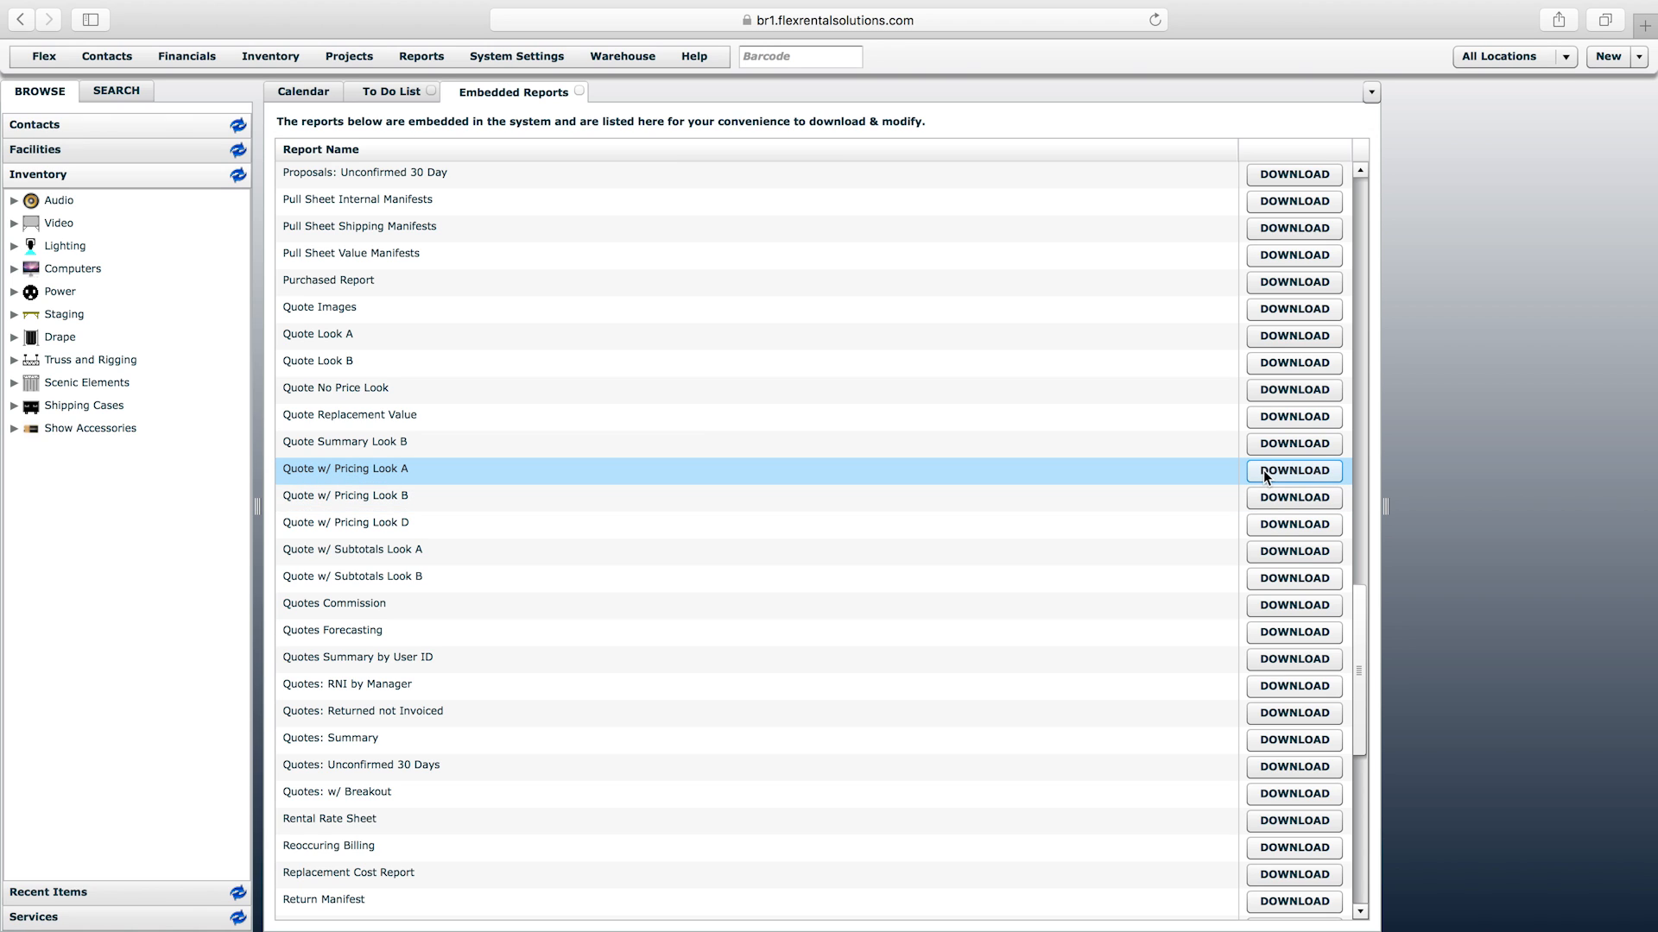
pyautogui.click(377, 502)
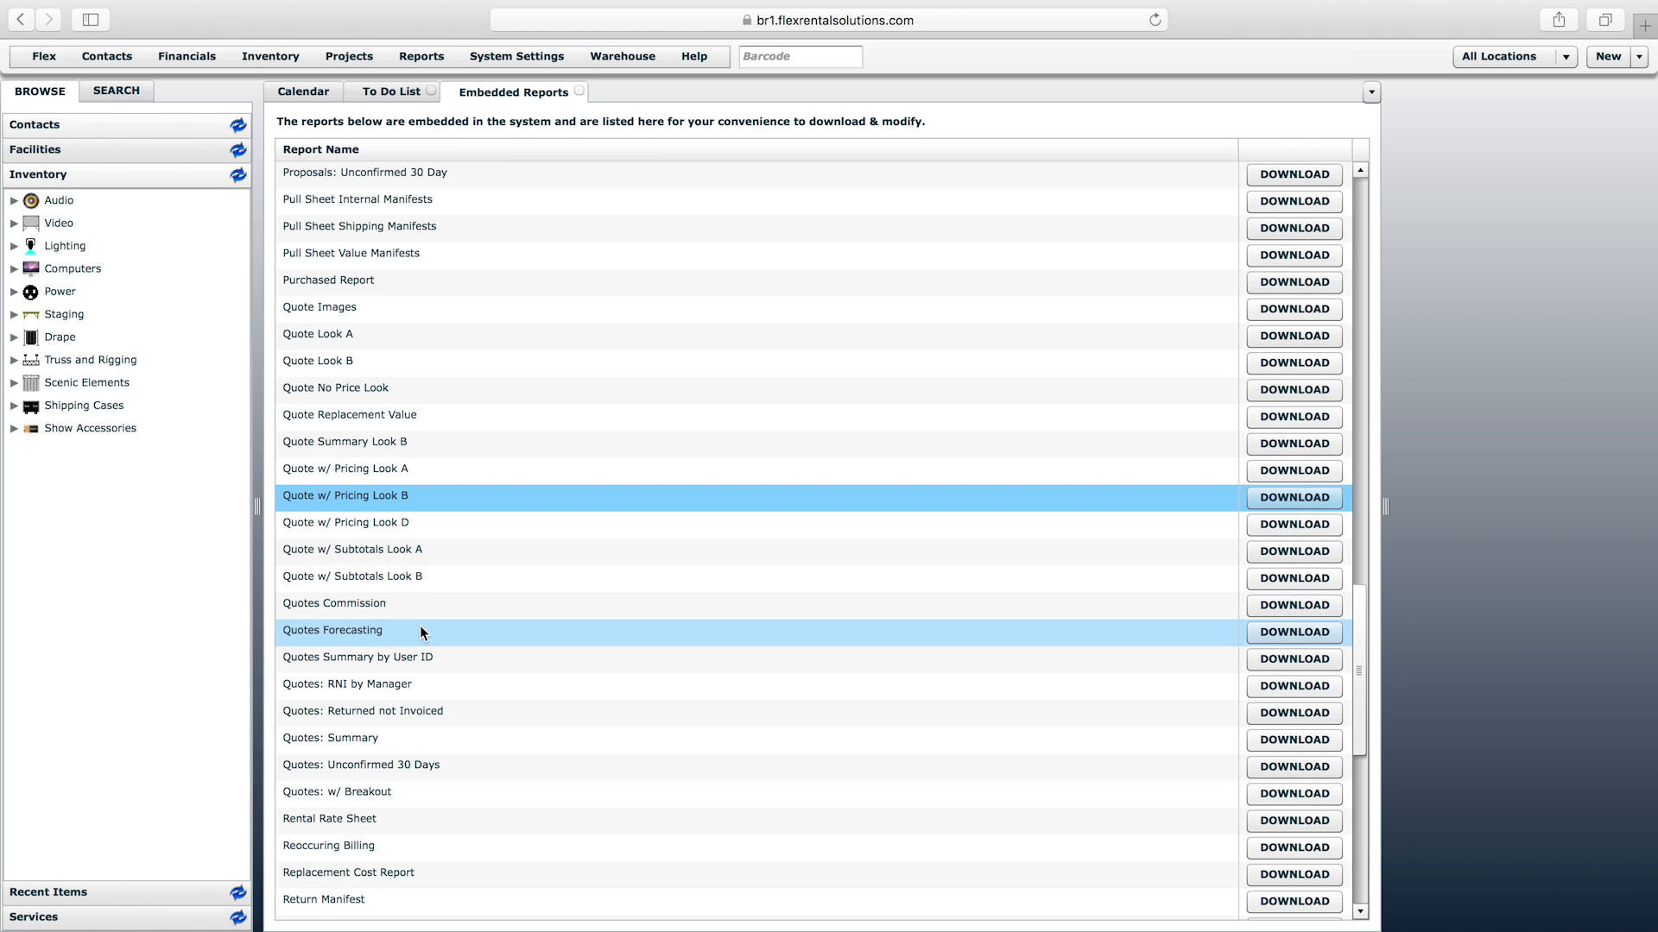
pyautogui.click(376, 500)
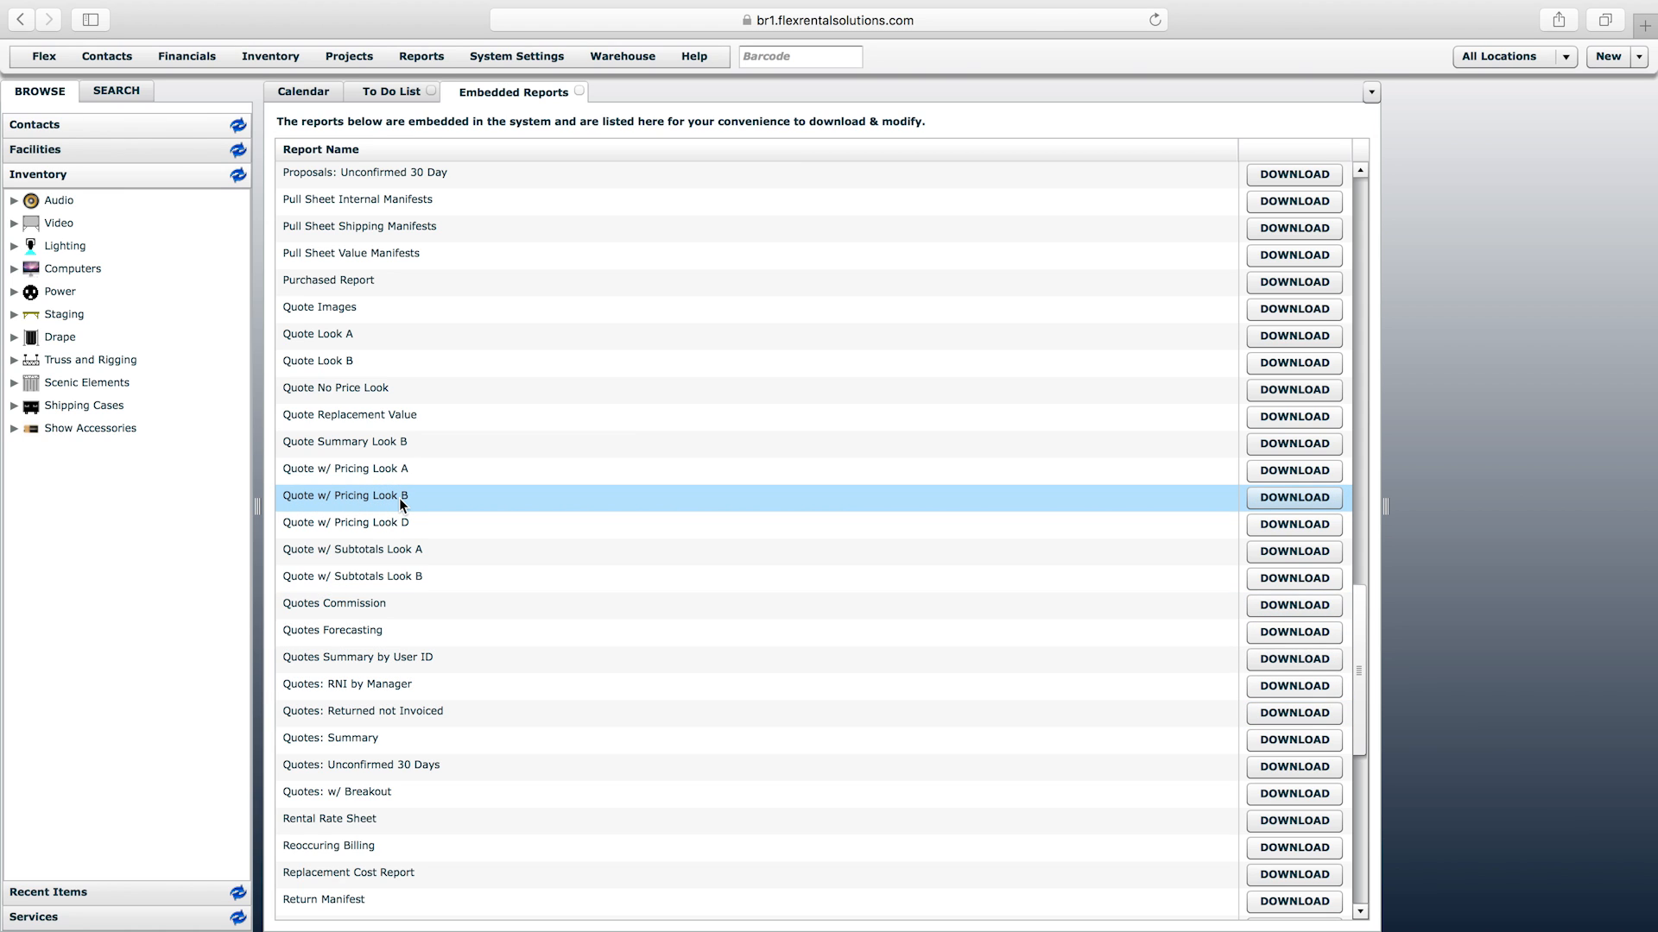
pyautogui.click(399, 499)
# Open the Alt Summit 2016 quote from the calendar and look through the reports available for it
pyautogui.click(310, 91)
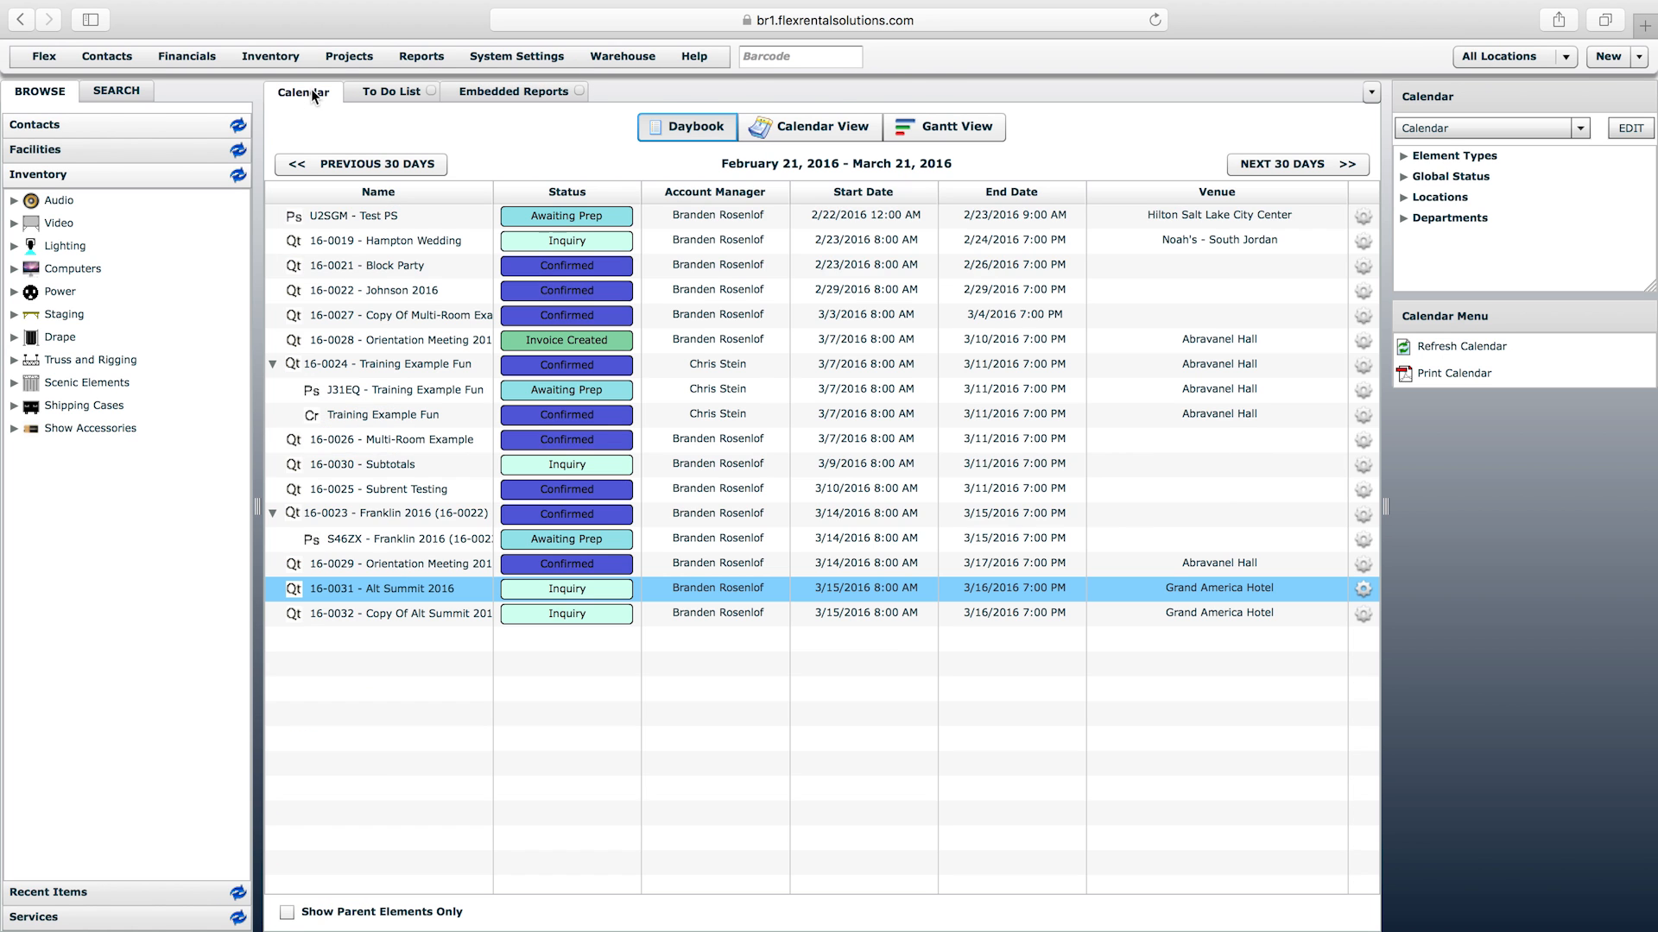
pyautogui.doubleClick(411, 589)
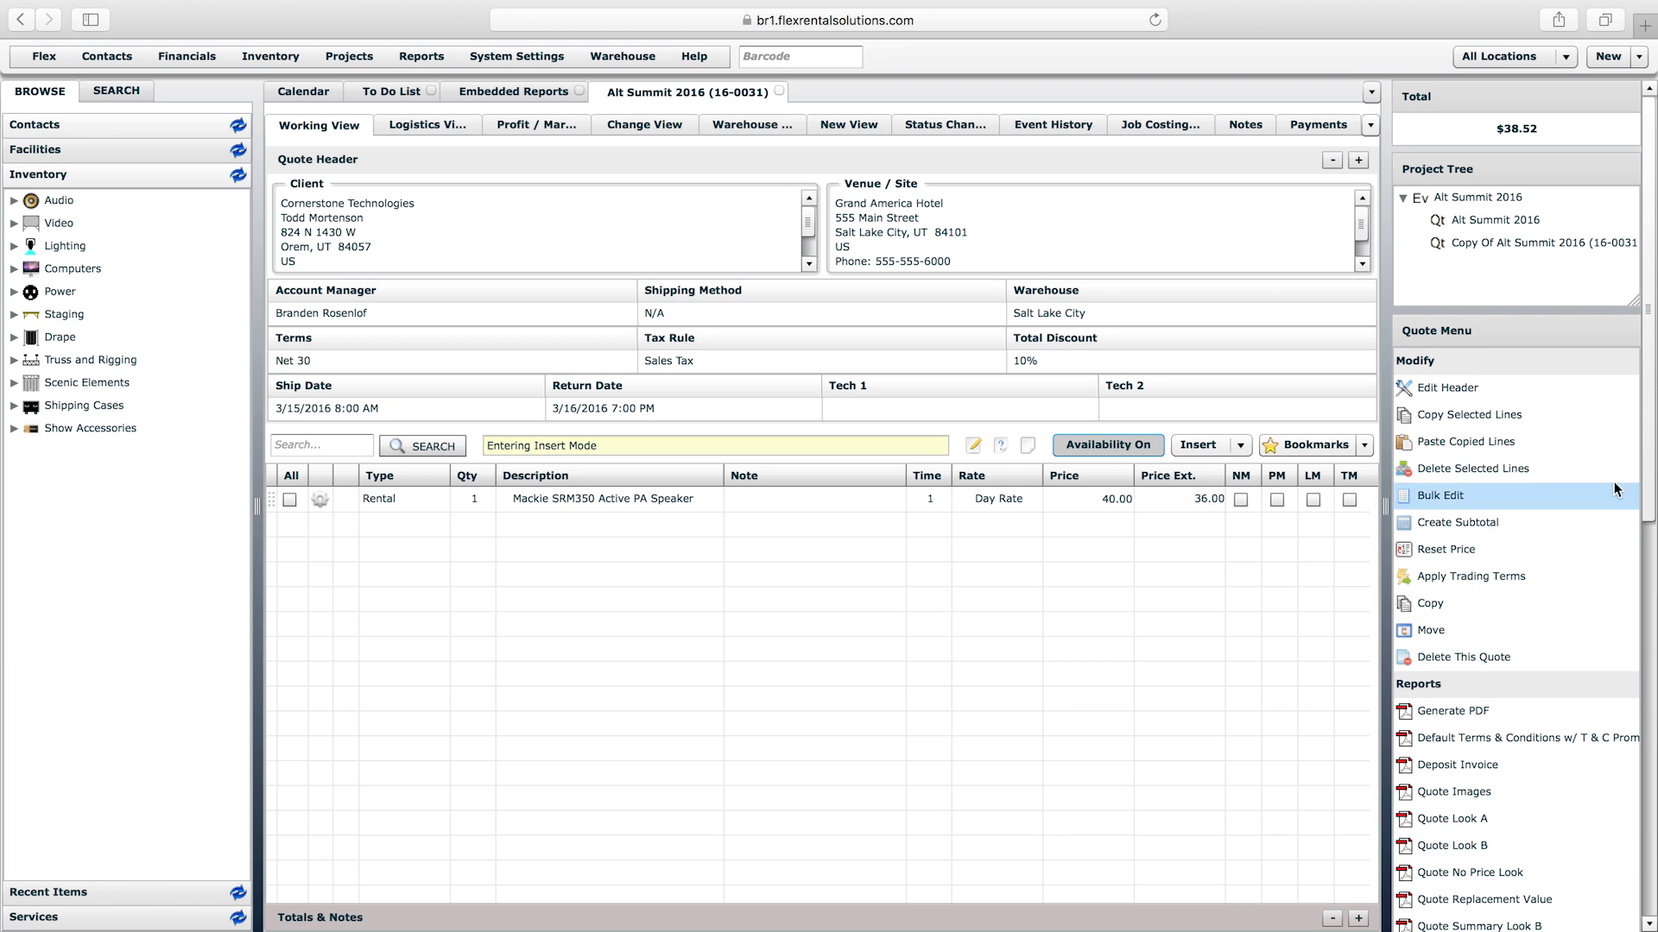
pyautogui.moveTo(1649, 453); pyautogui.dragTo(1650, 543)
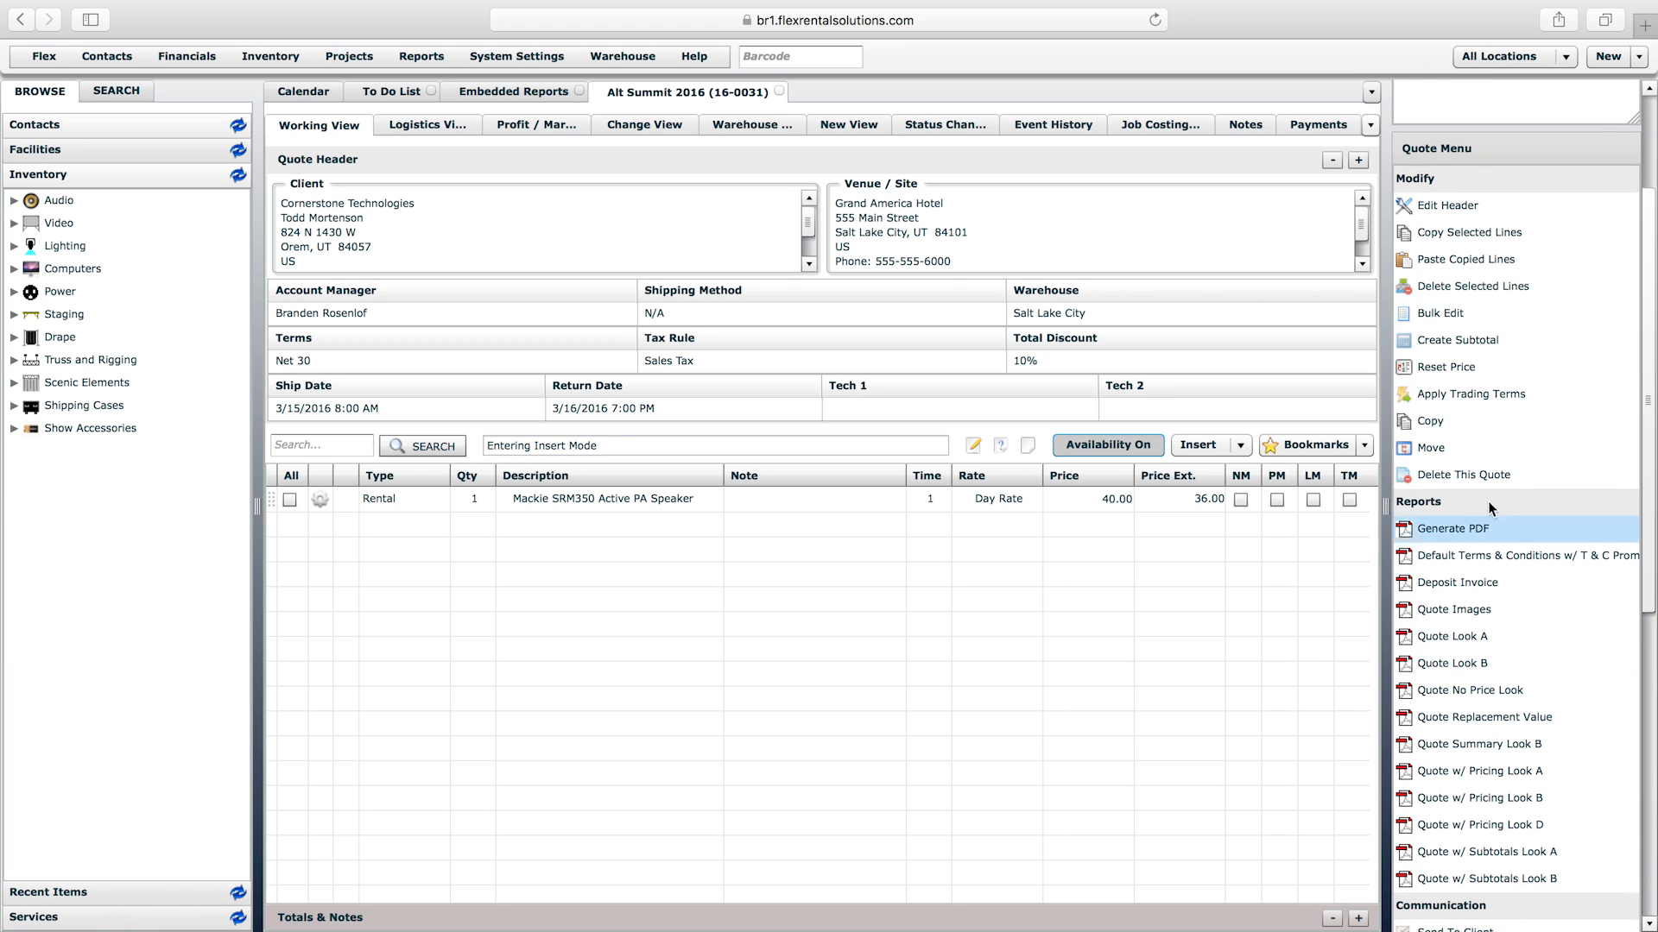
# Review the Instance Level Reports in the Quote project element definition, and close the definition and the Project Element Definitions list
pyautogui.click(354, 60)
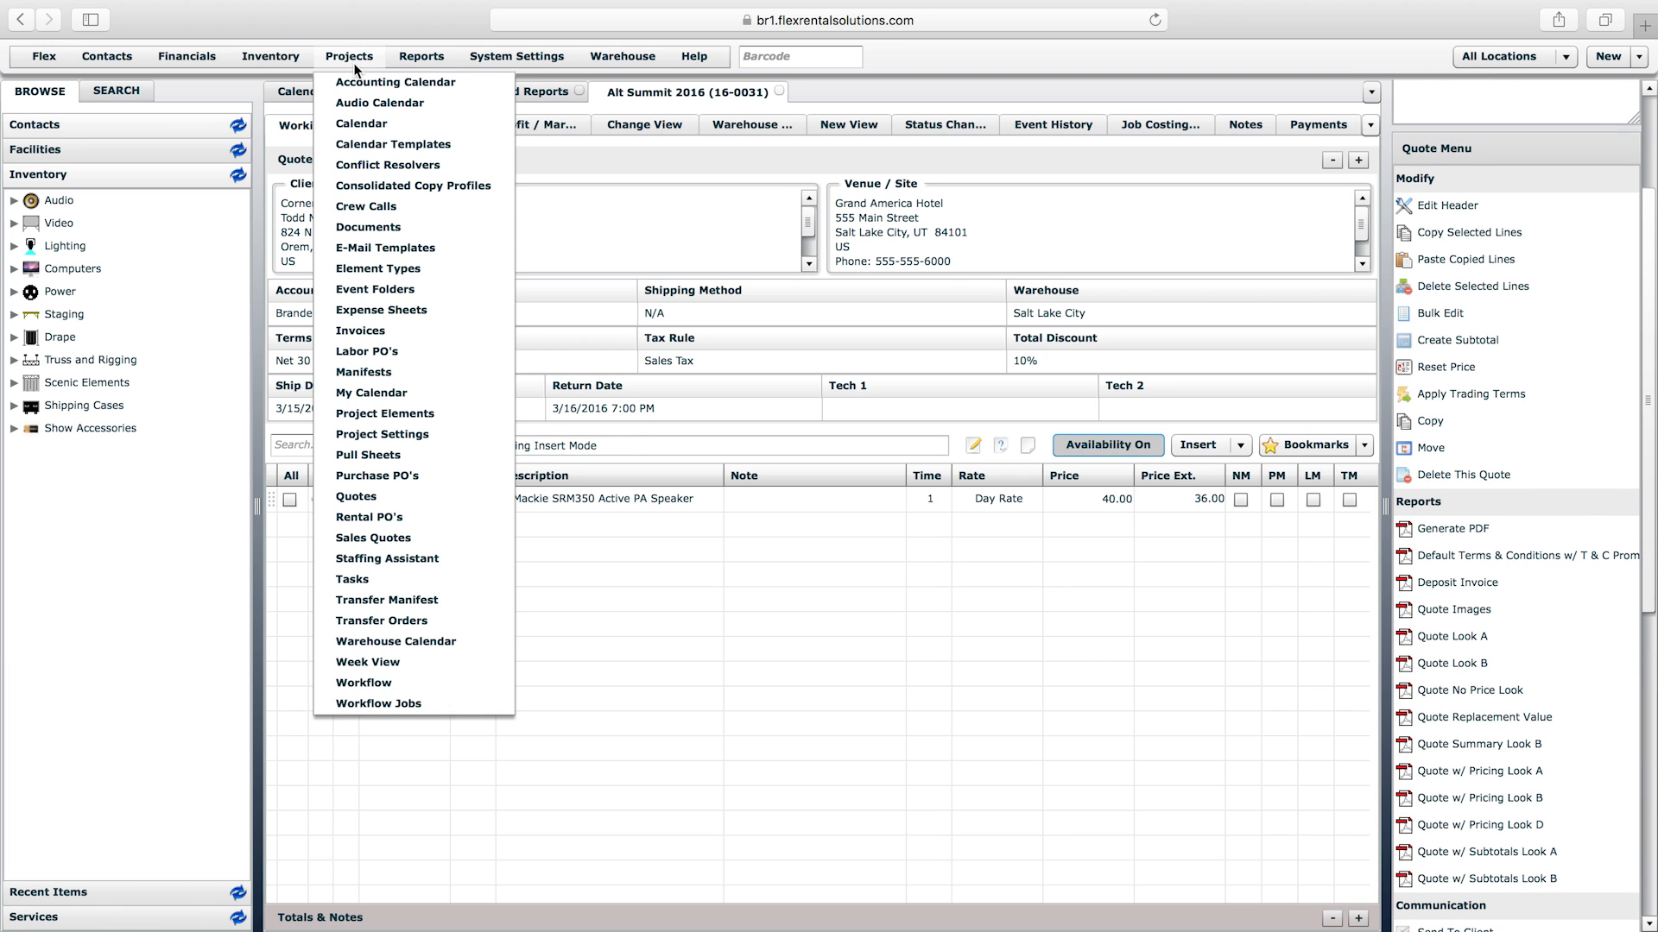
pyautogui.click(398, 417)
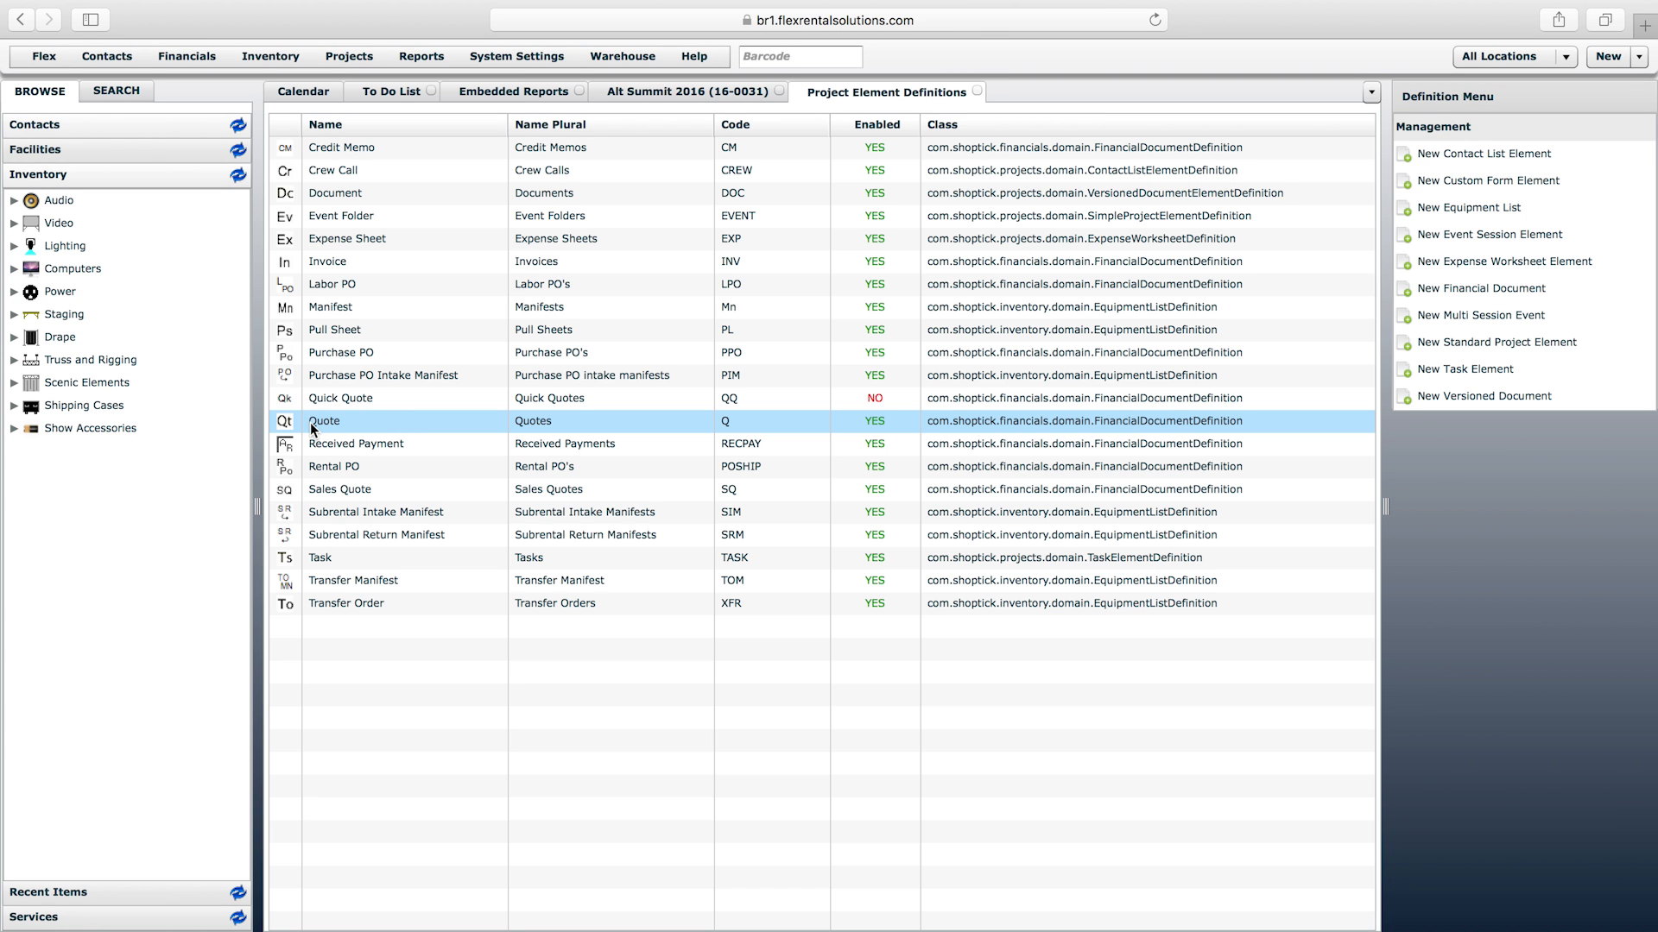
pyautogui.click(326, 424)
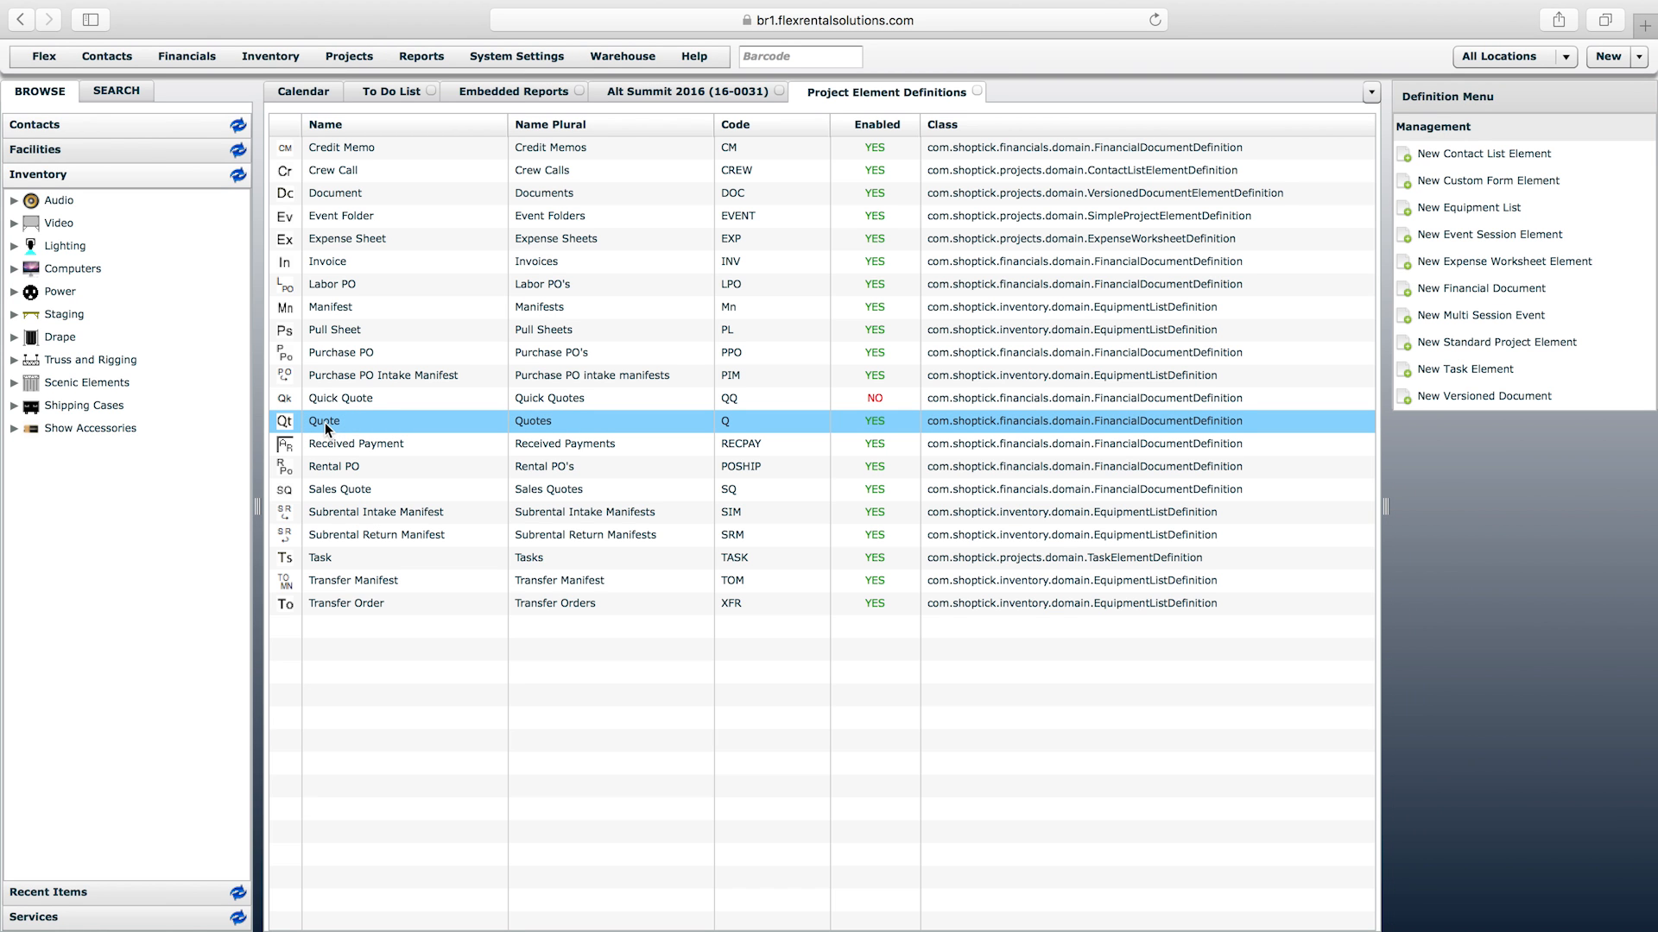
pyautogui.doubleClick(325, 422)
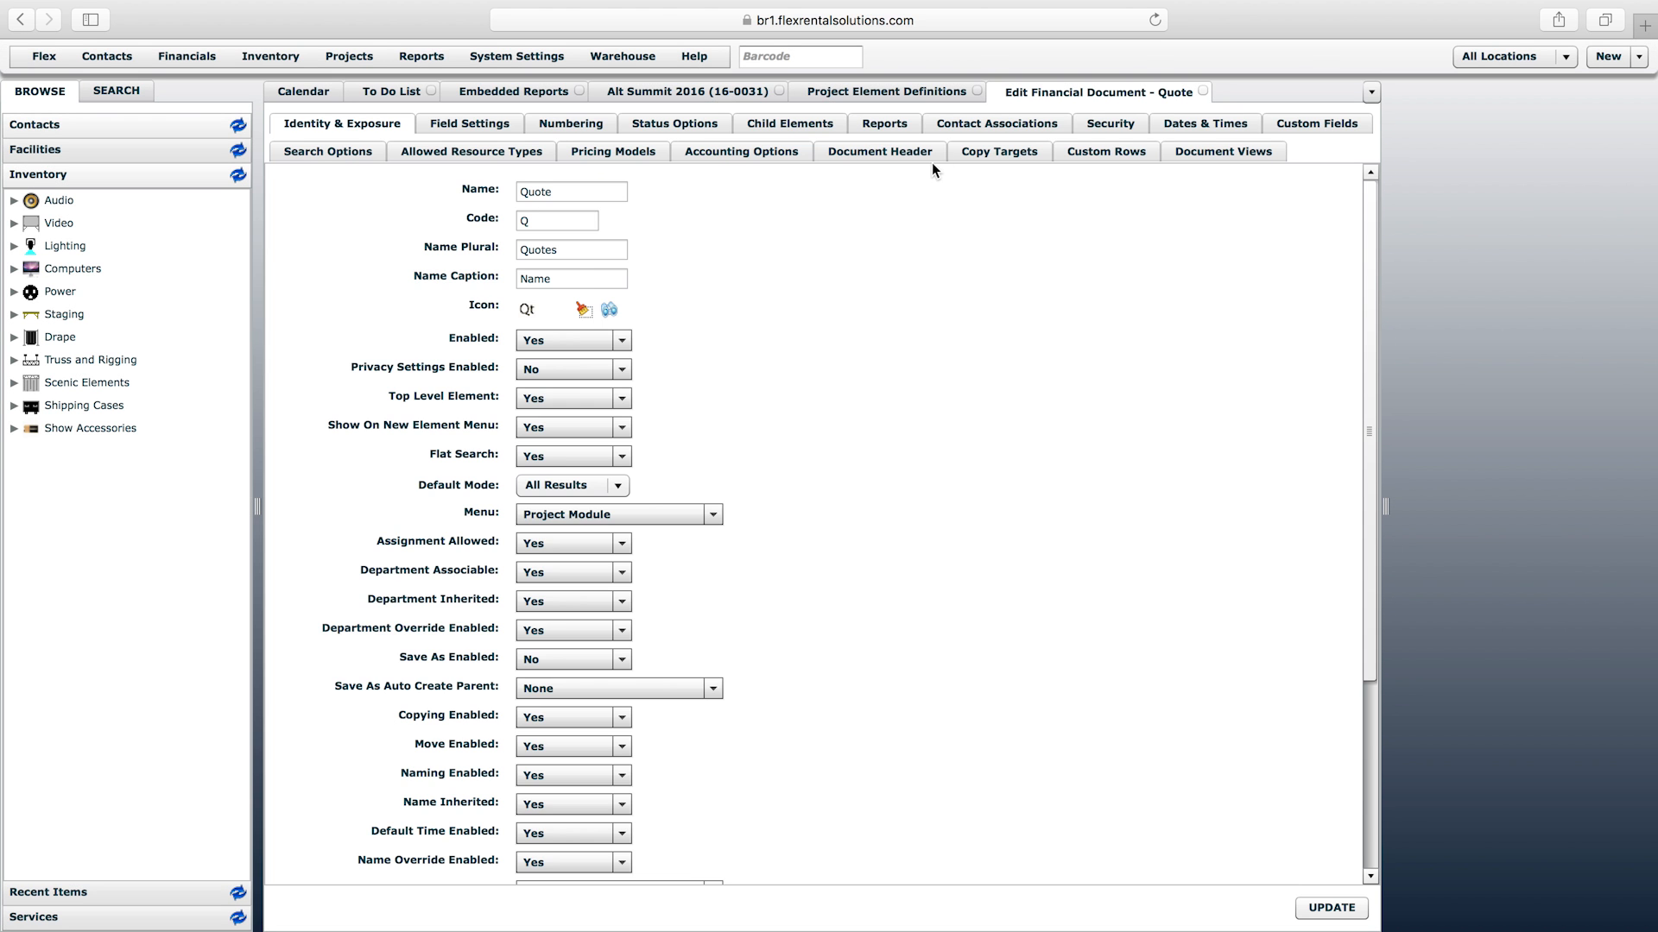
pyautogui.click(884, 123)
pyautogui.moveTo(783, 453); pyautogui.dragTo(786, 594)
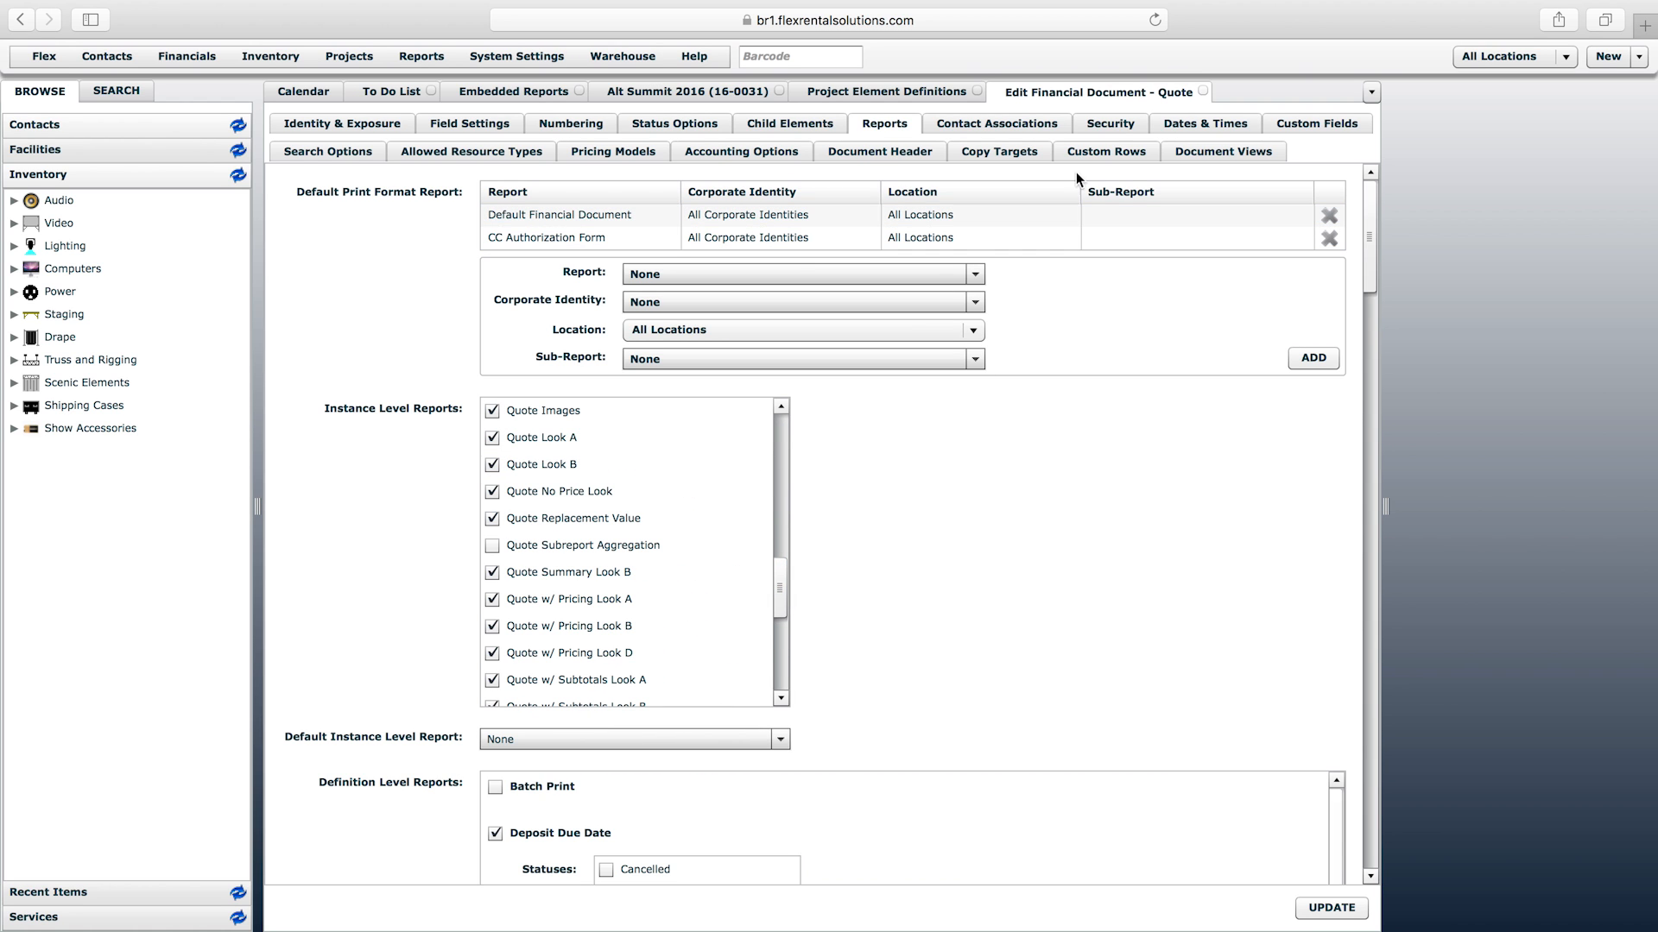
pyautogui.click(1203, 91)
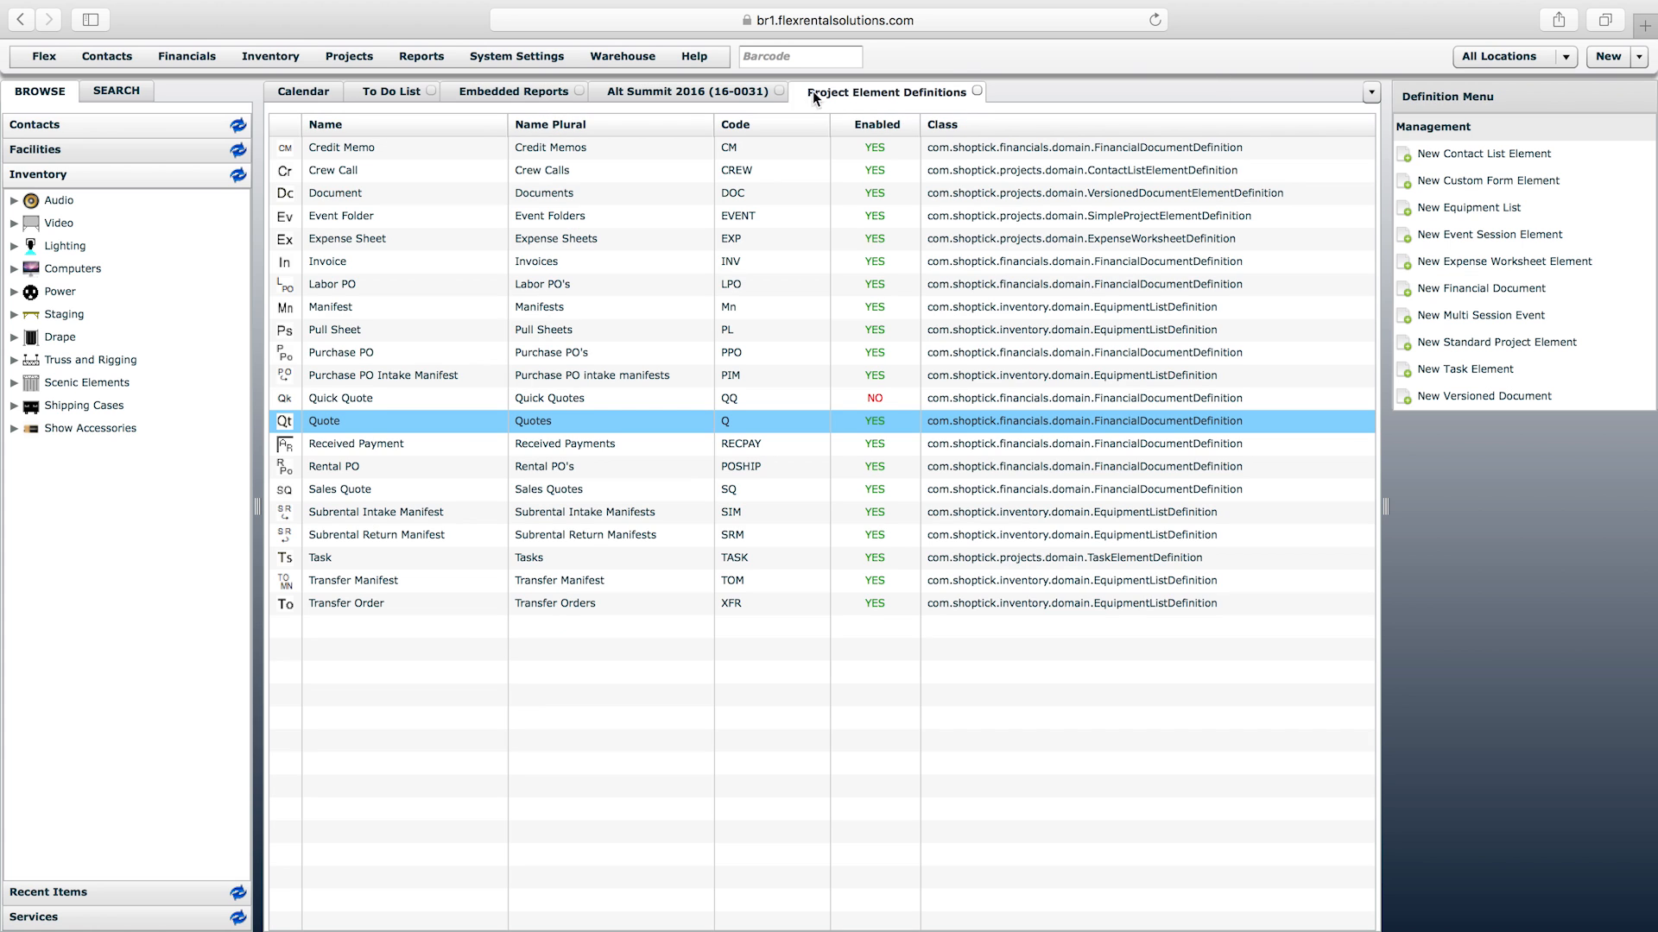
pyautogui.click(976, 92)
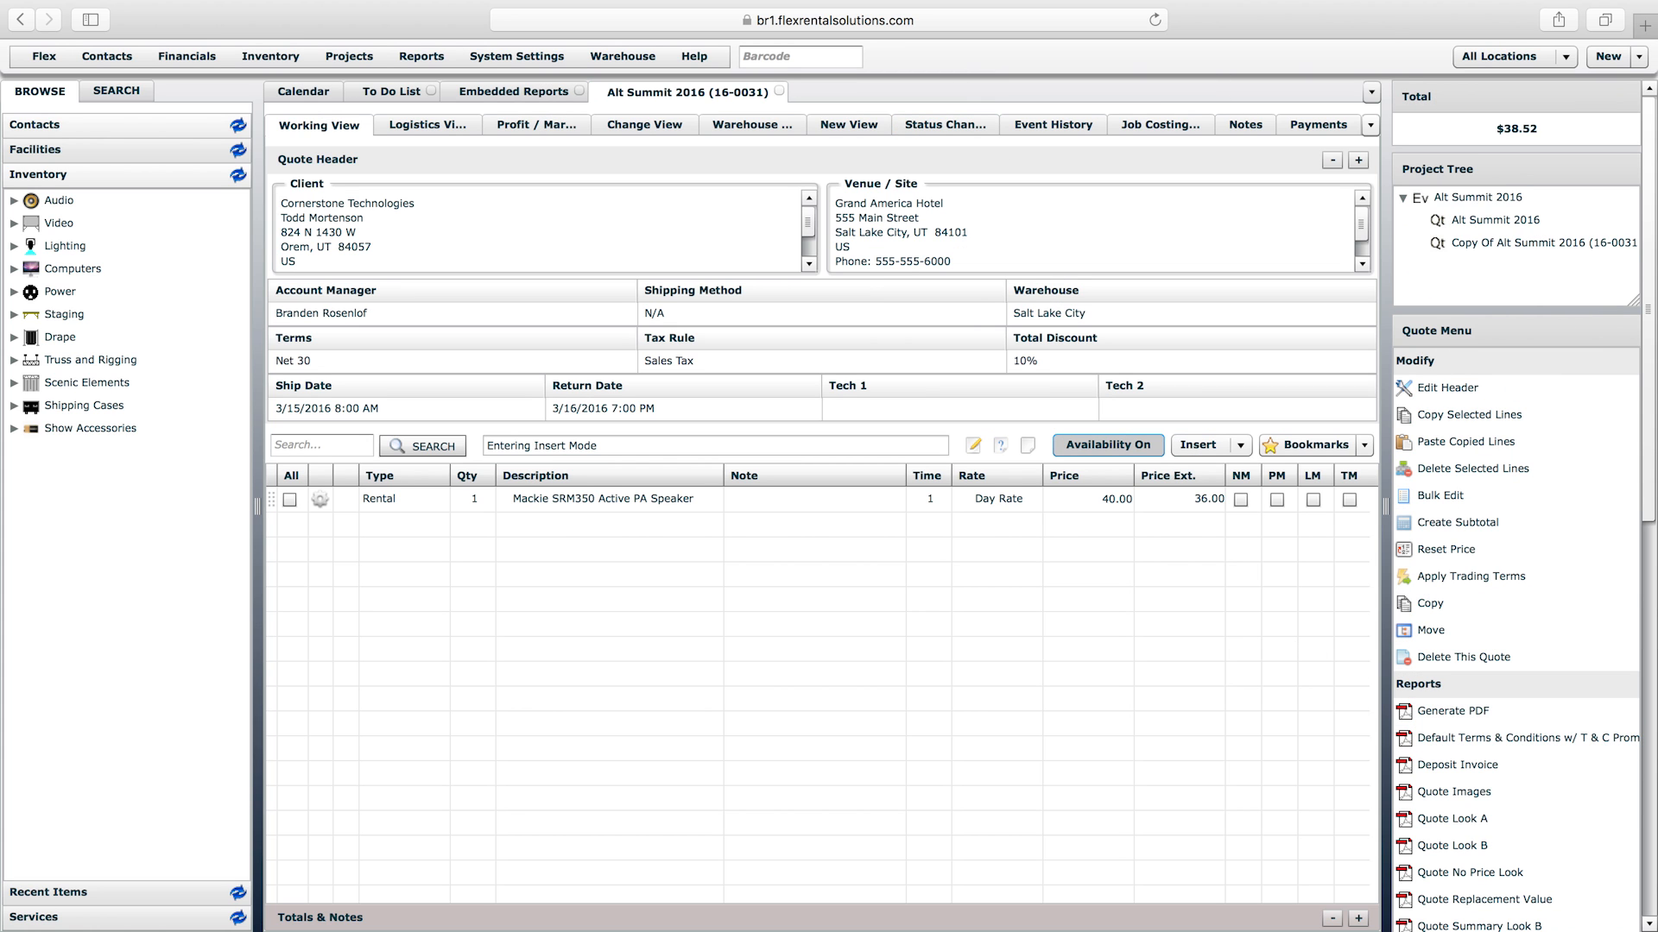
# Generate the Quote w/ Pricing Look B report for the Alt Summit 2016 quote as PDF, with CC authorization and terms and conditions set to None
pyautogui.click(1643, 570)
pyautogui.moveTo(1643, 570); pyautogui.dragTo(1642, 633)
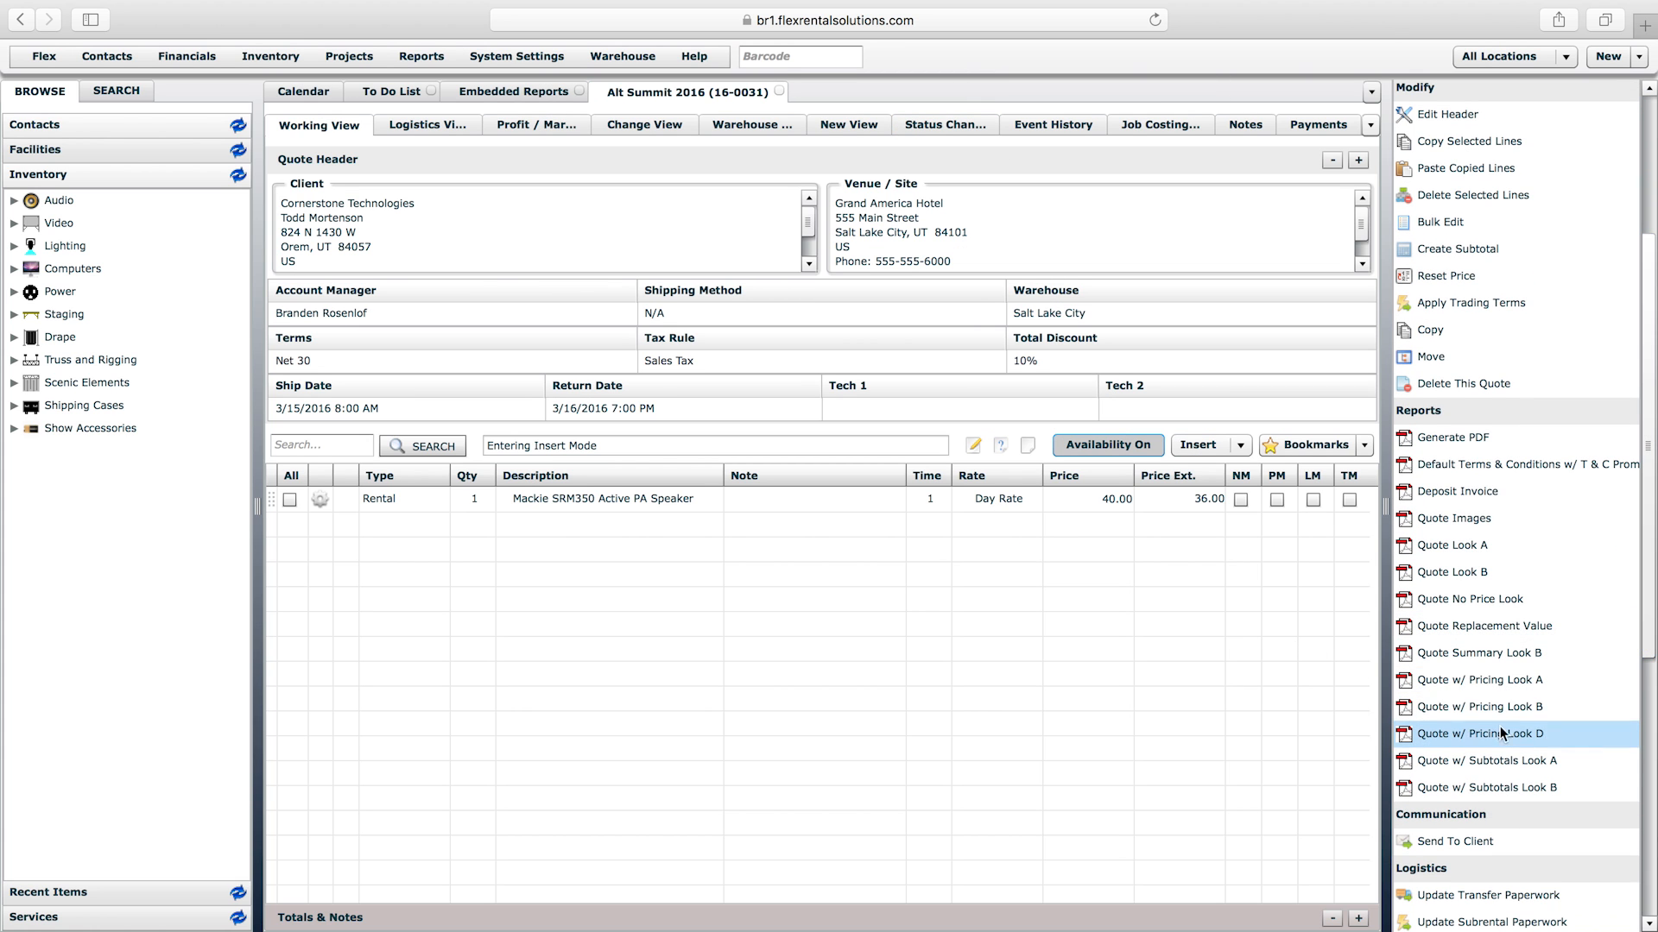
pyautogui.click(1490, 713)
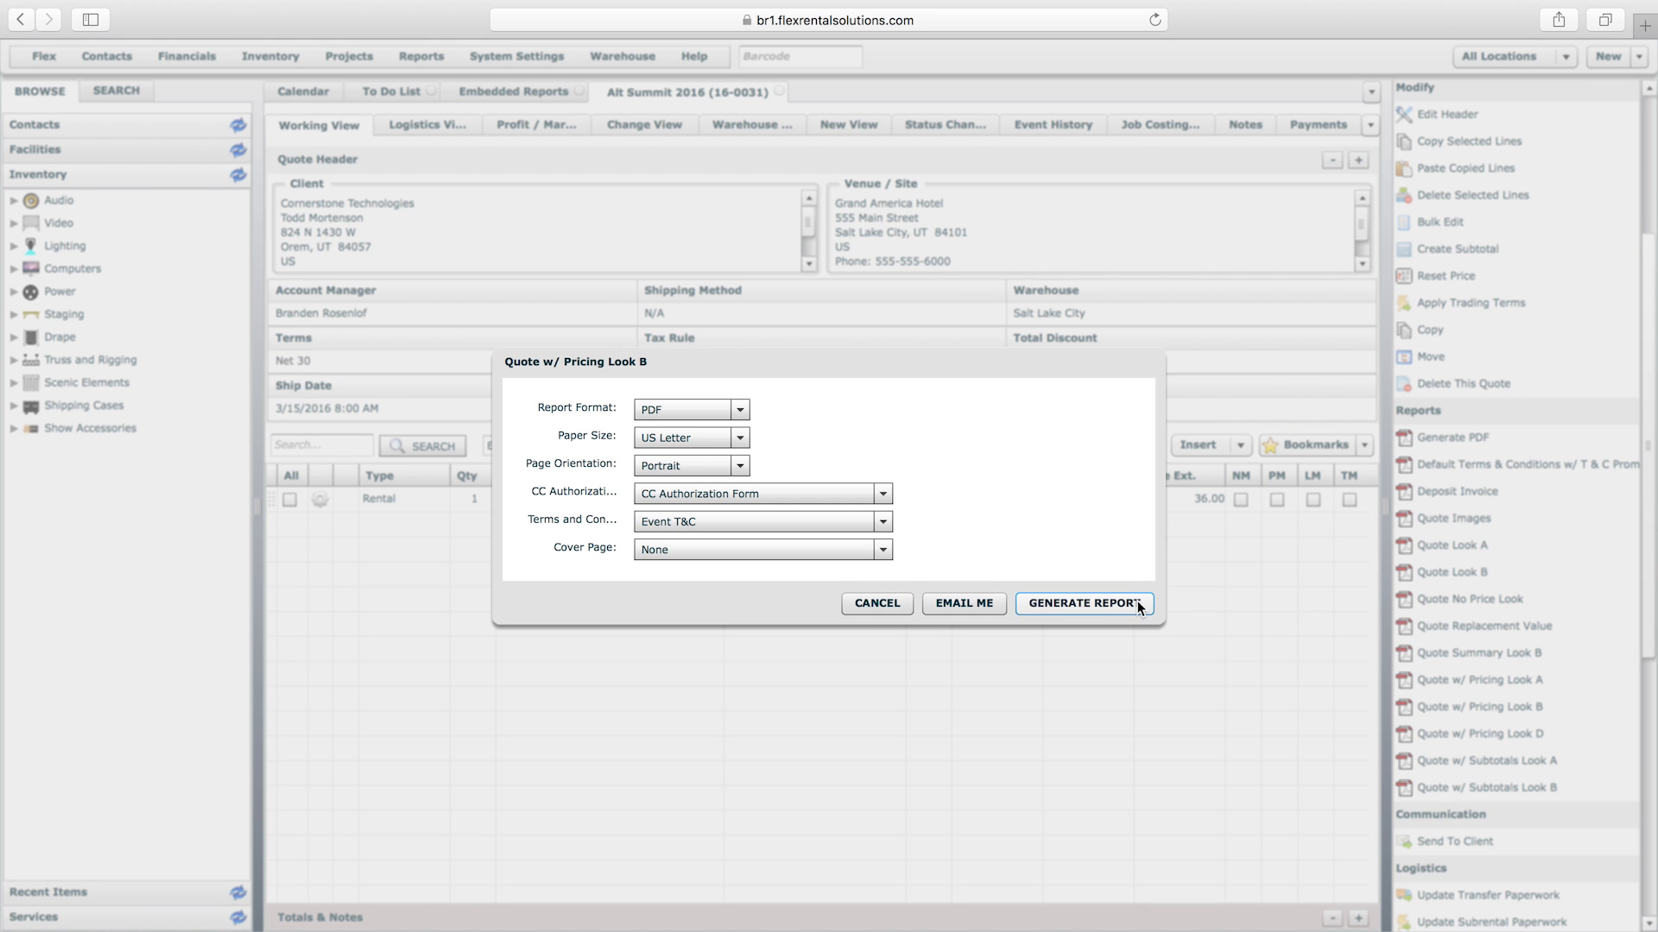
pyautogui.click(819, 495)
pyautogui.click(817, 511)
pyautogui.click(745, 522)
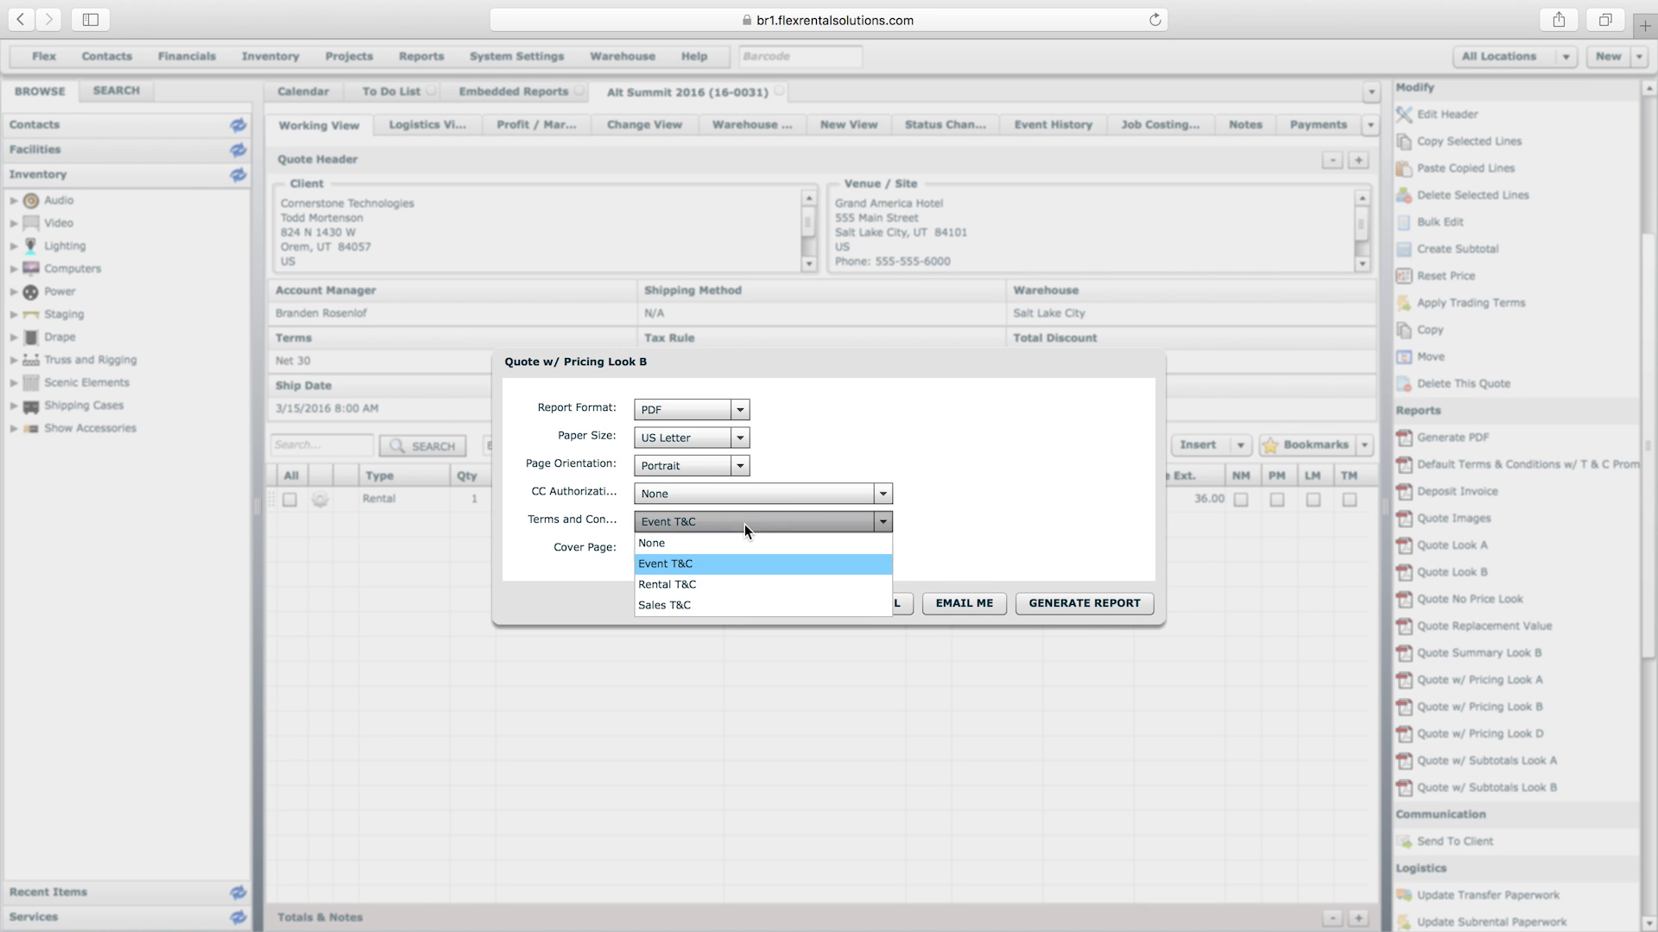
pyautogui.click(741, 544)
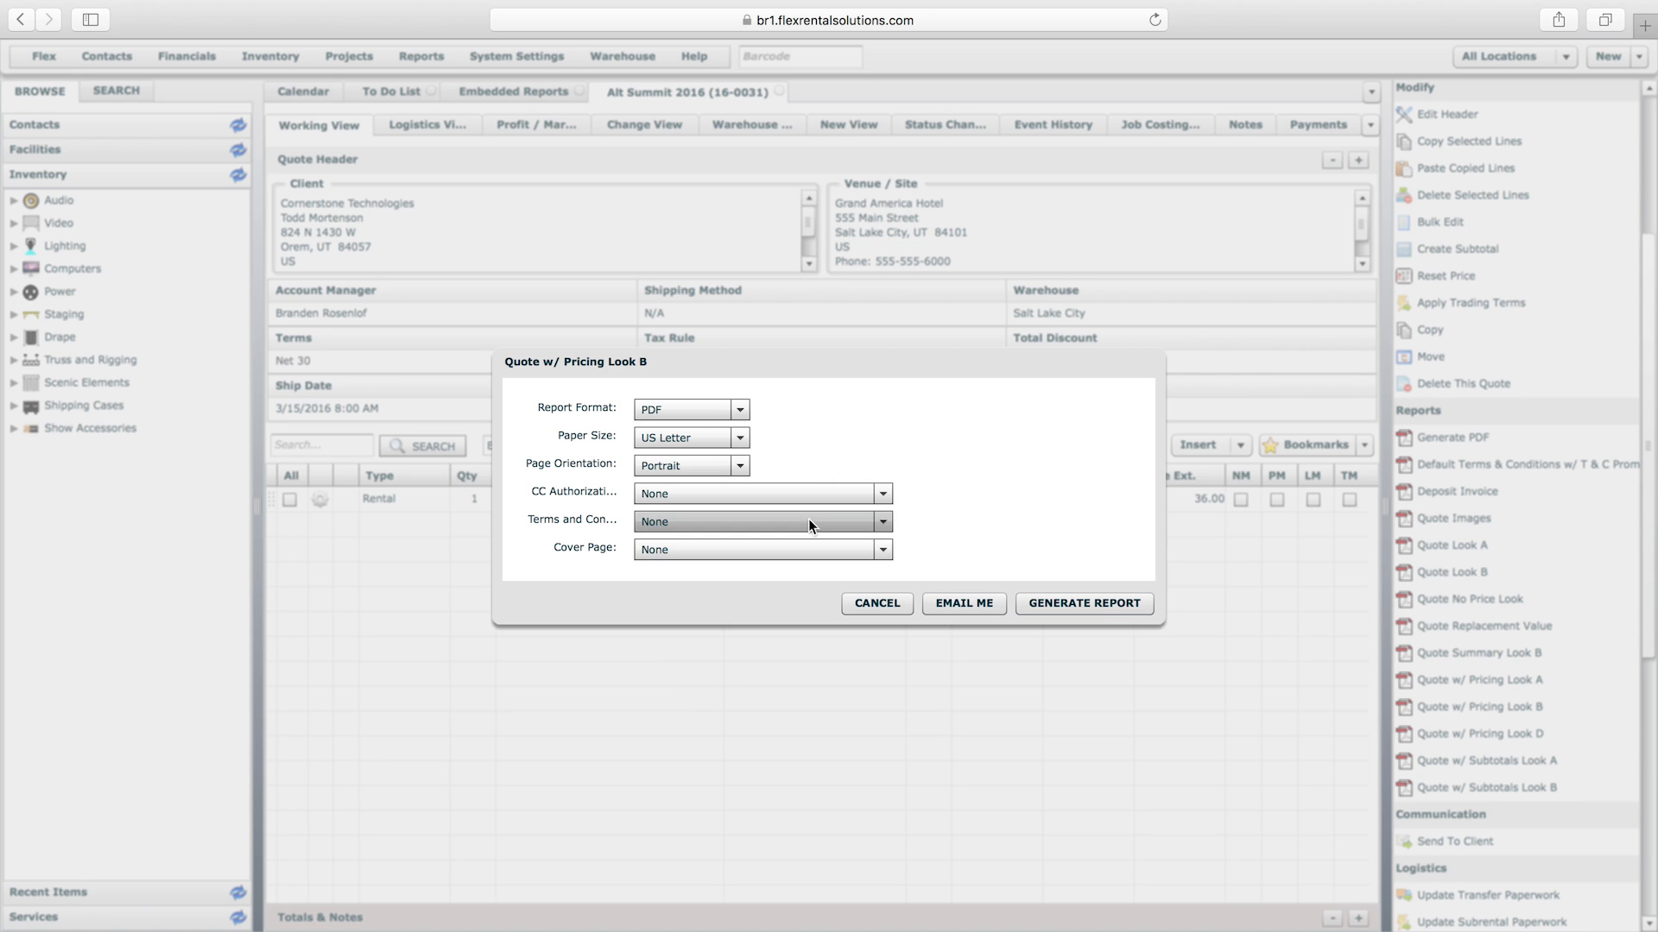
pyautogui.click(1045, 600)
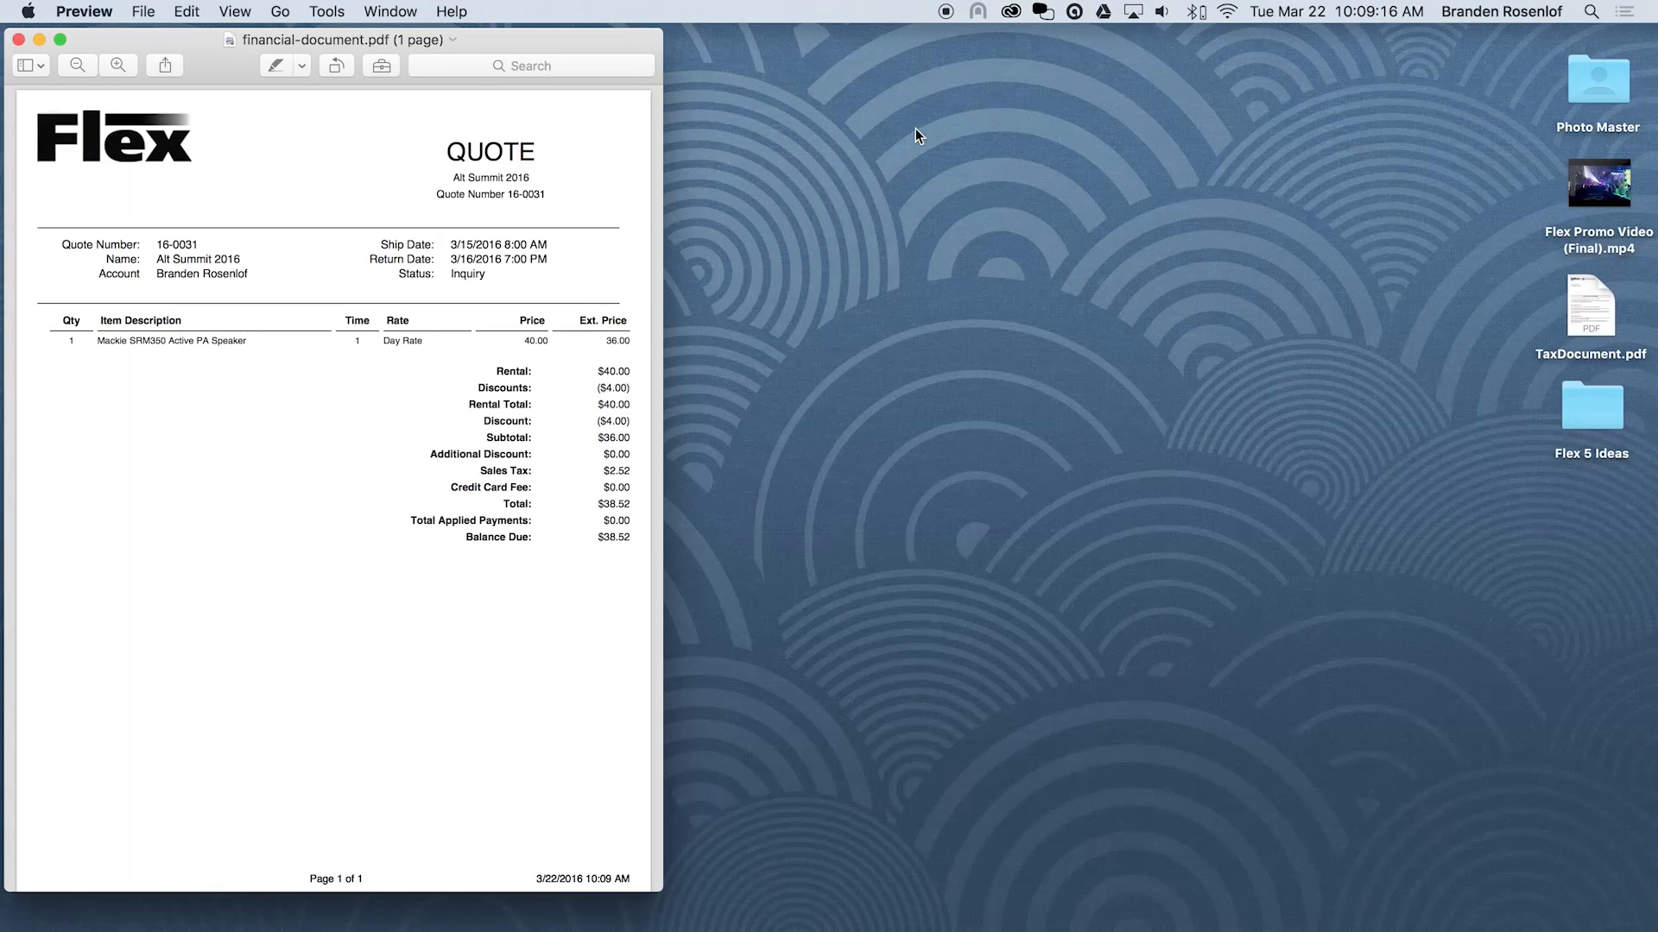
# Enlarge financial-document.pdf in Preview, examine the quote's layout from header to totals, and return to Flex Rental Solutions in the browser
pyautogui.moveTo(660, 303); pyautogui.dragTo(1090, 311)
pyautogui.moveTo(618, 62); pyautogui.dragTo(1129, 69)
pyautogui.scroll(5, 1004, 268)
pyautogui.scroll(2, 1002, 266)
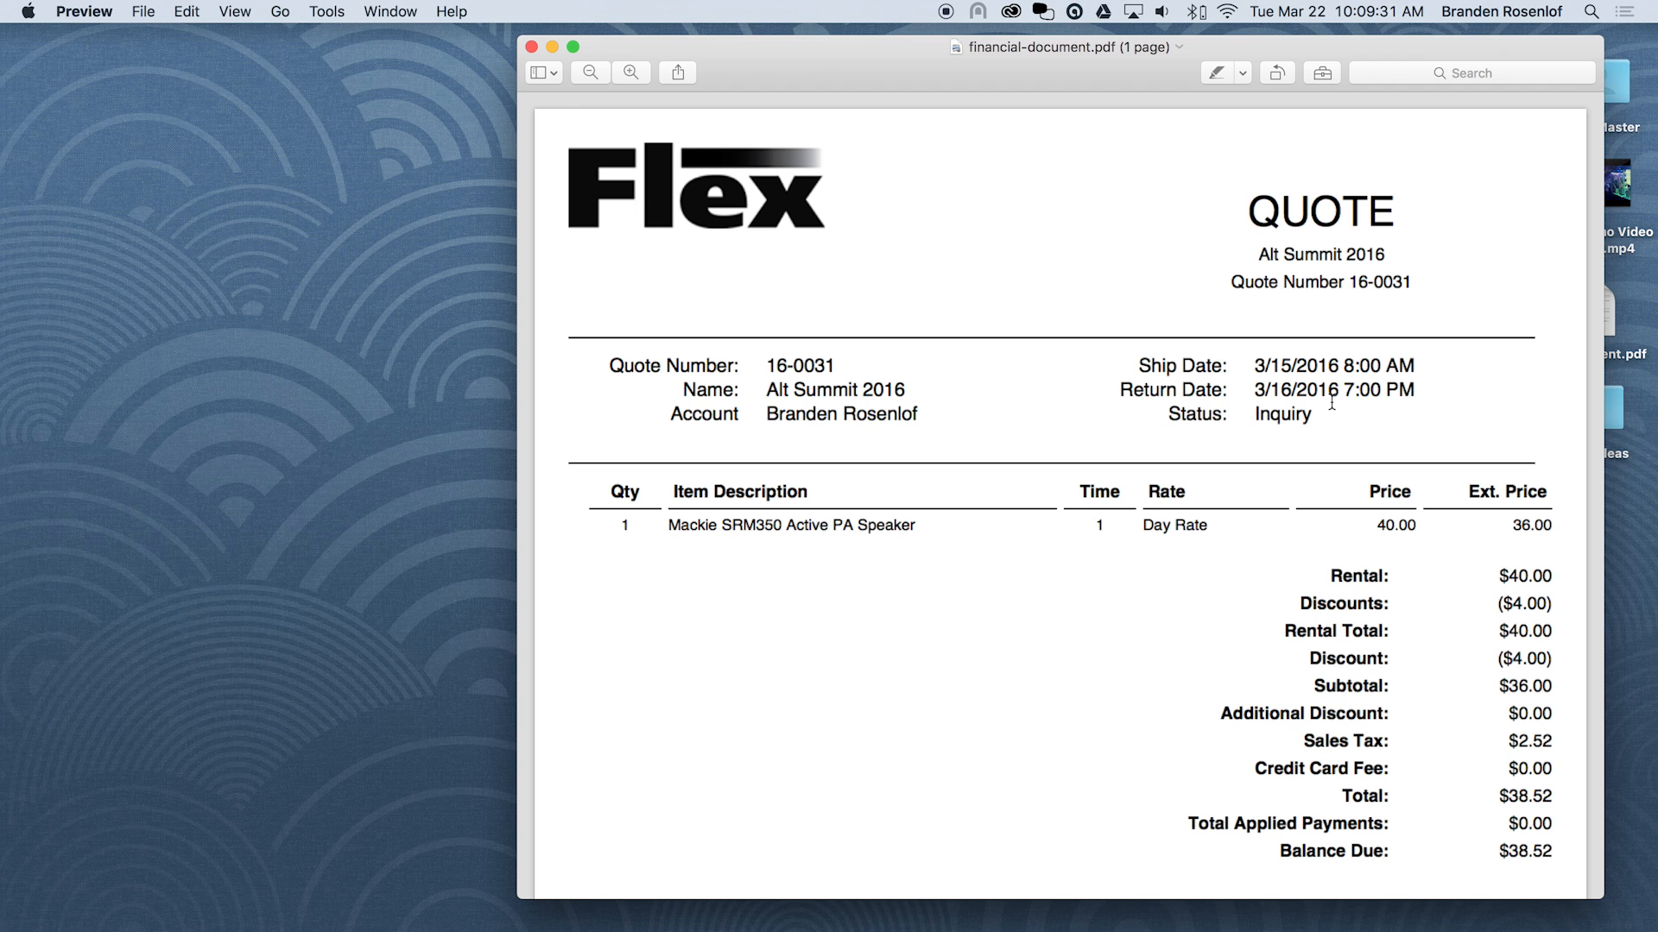
pyautogui.scroll(-5, 1484, 703)
pyautogui.scroll(5, 1489, 706)
pyautogui.hotkey('ctrl', 'Right')
pyautogui.click(835, 54)
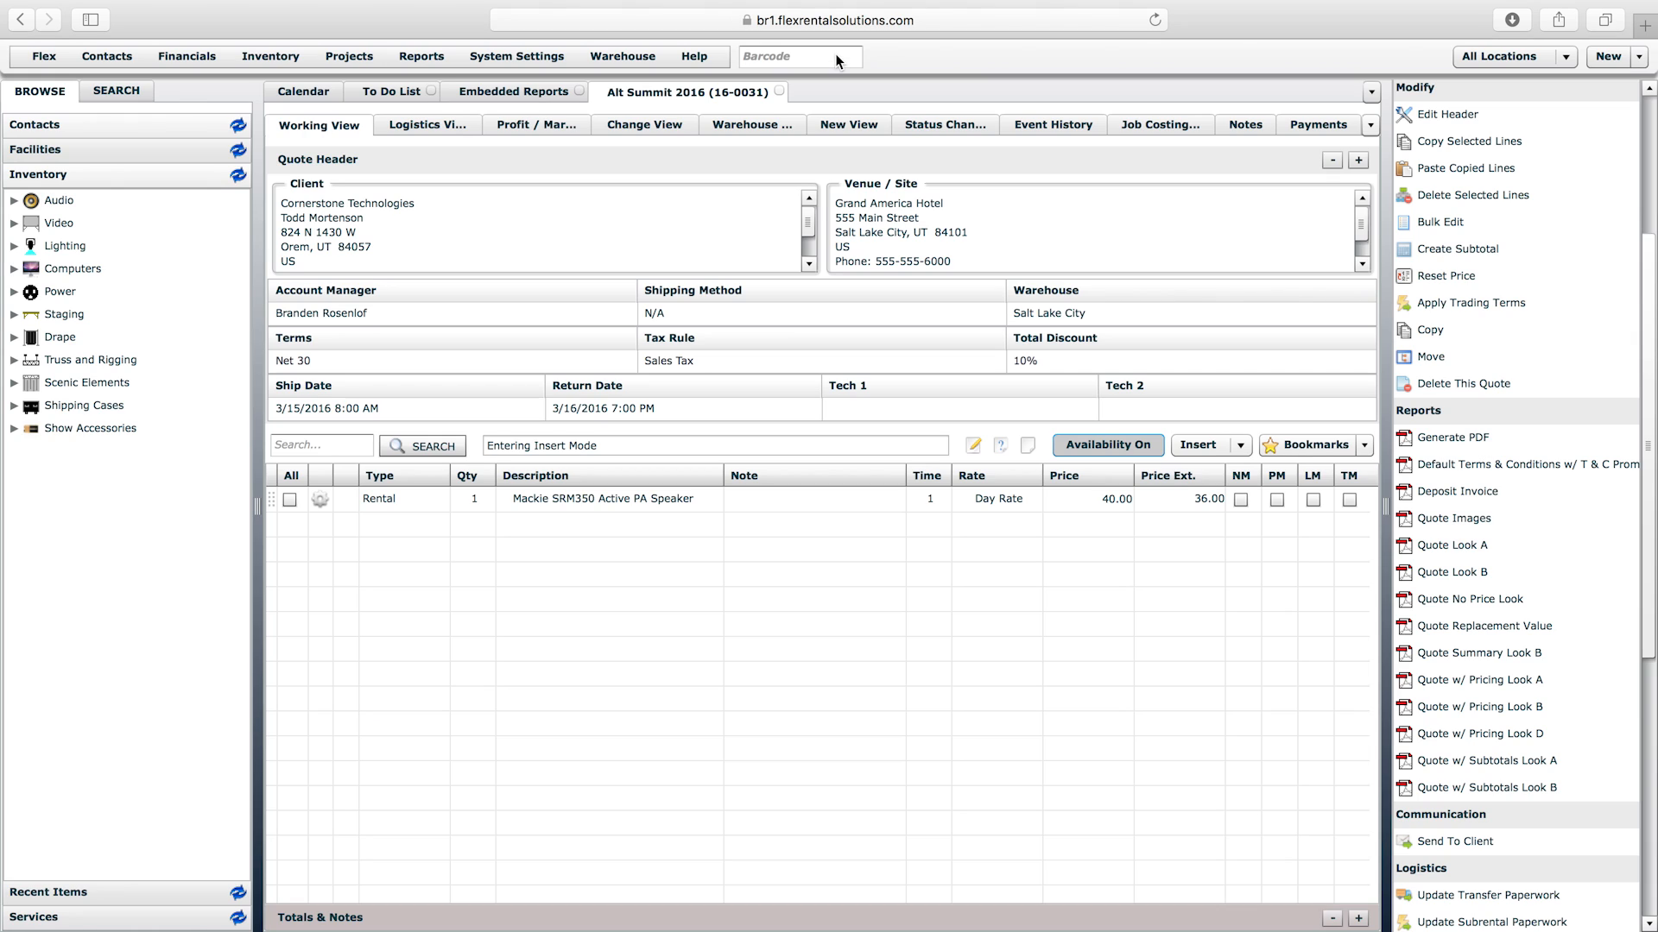
# Download the Quote w/ Pricing Look B report from the embedded reports list
pyautogui.click(539, 59)
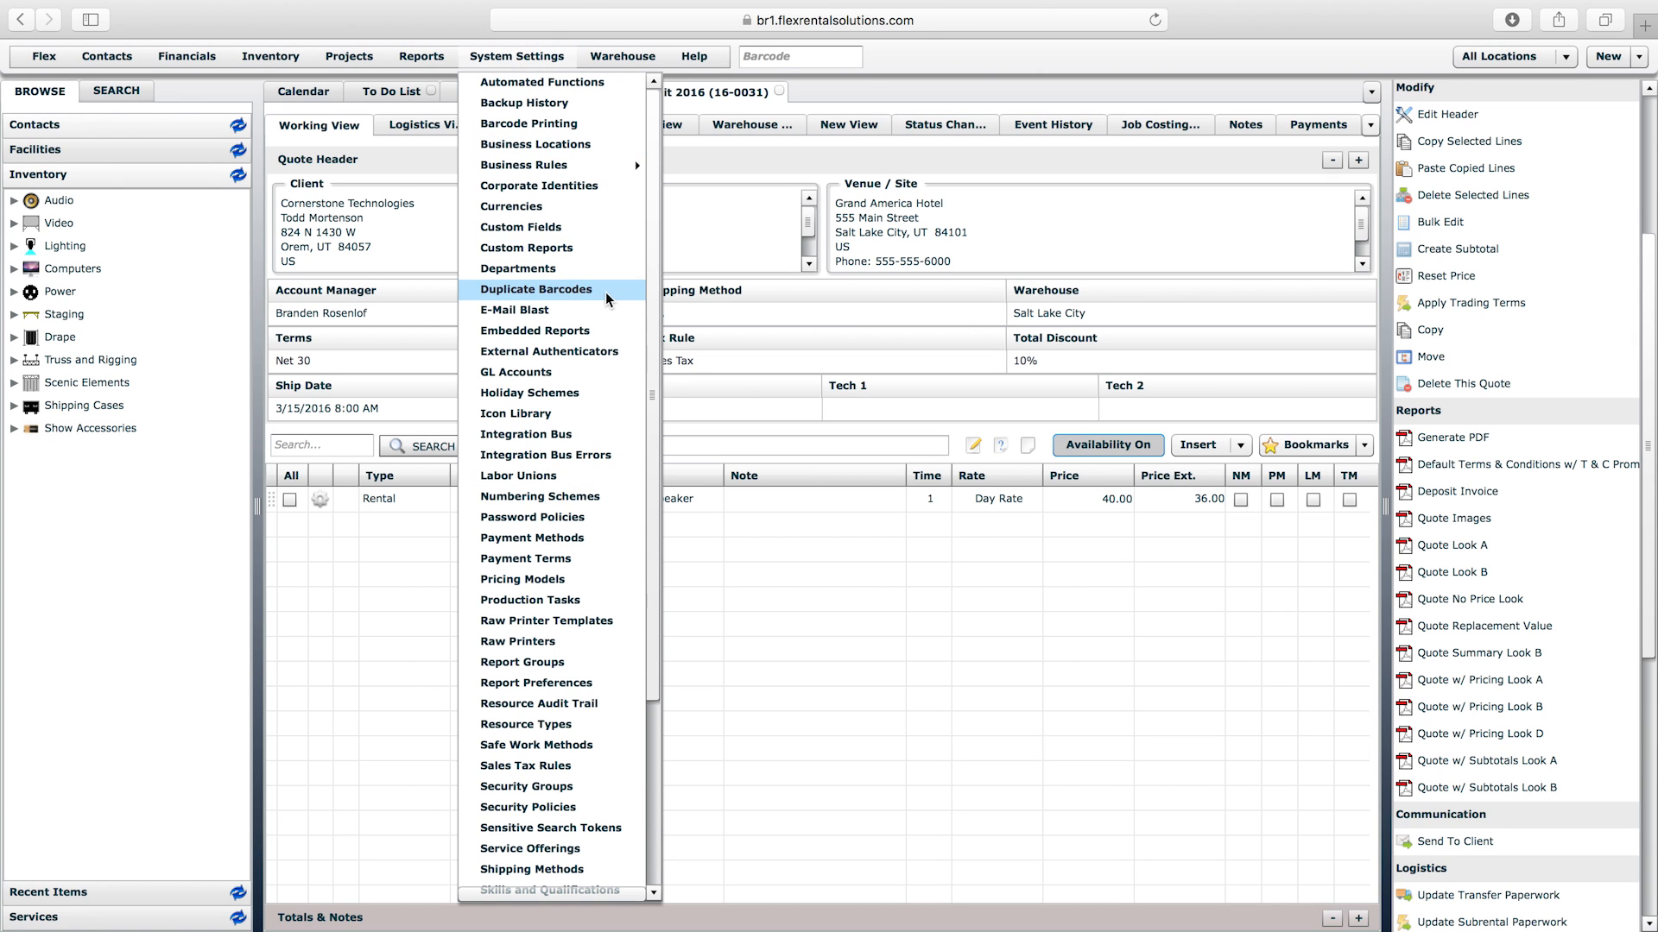
pyautogui.click(565, 333)
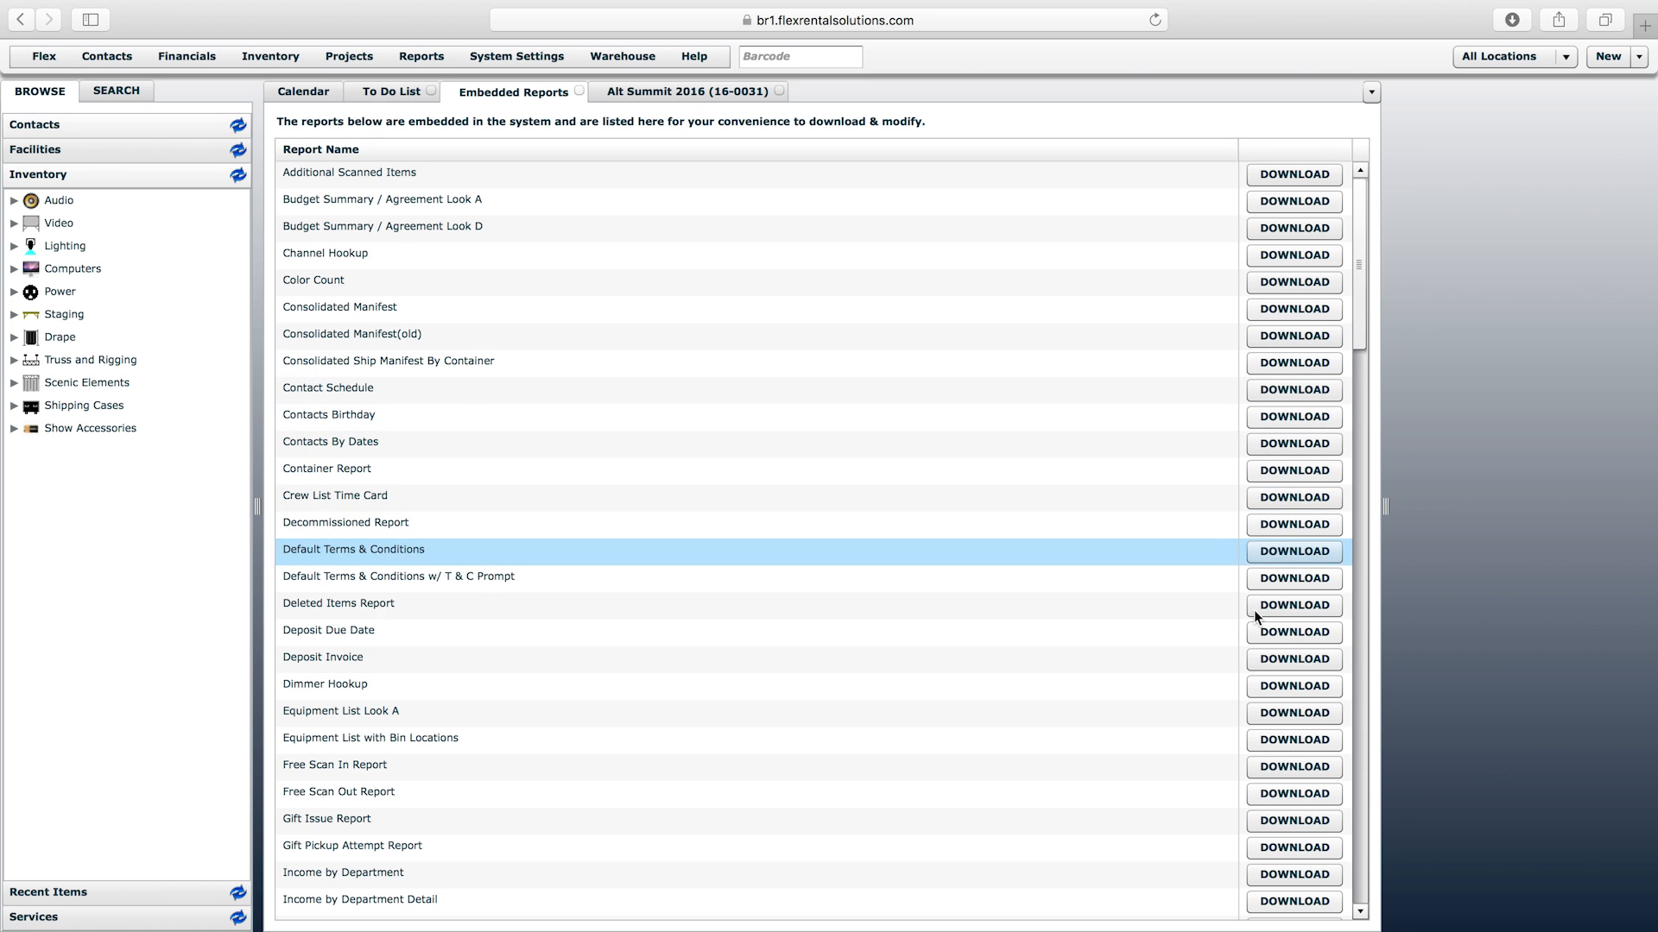
pyautogui.click(1360, 609)
pyautogui.click(1360, 608)
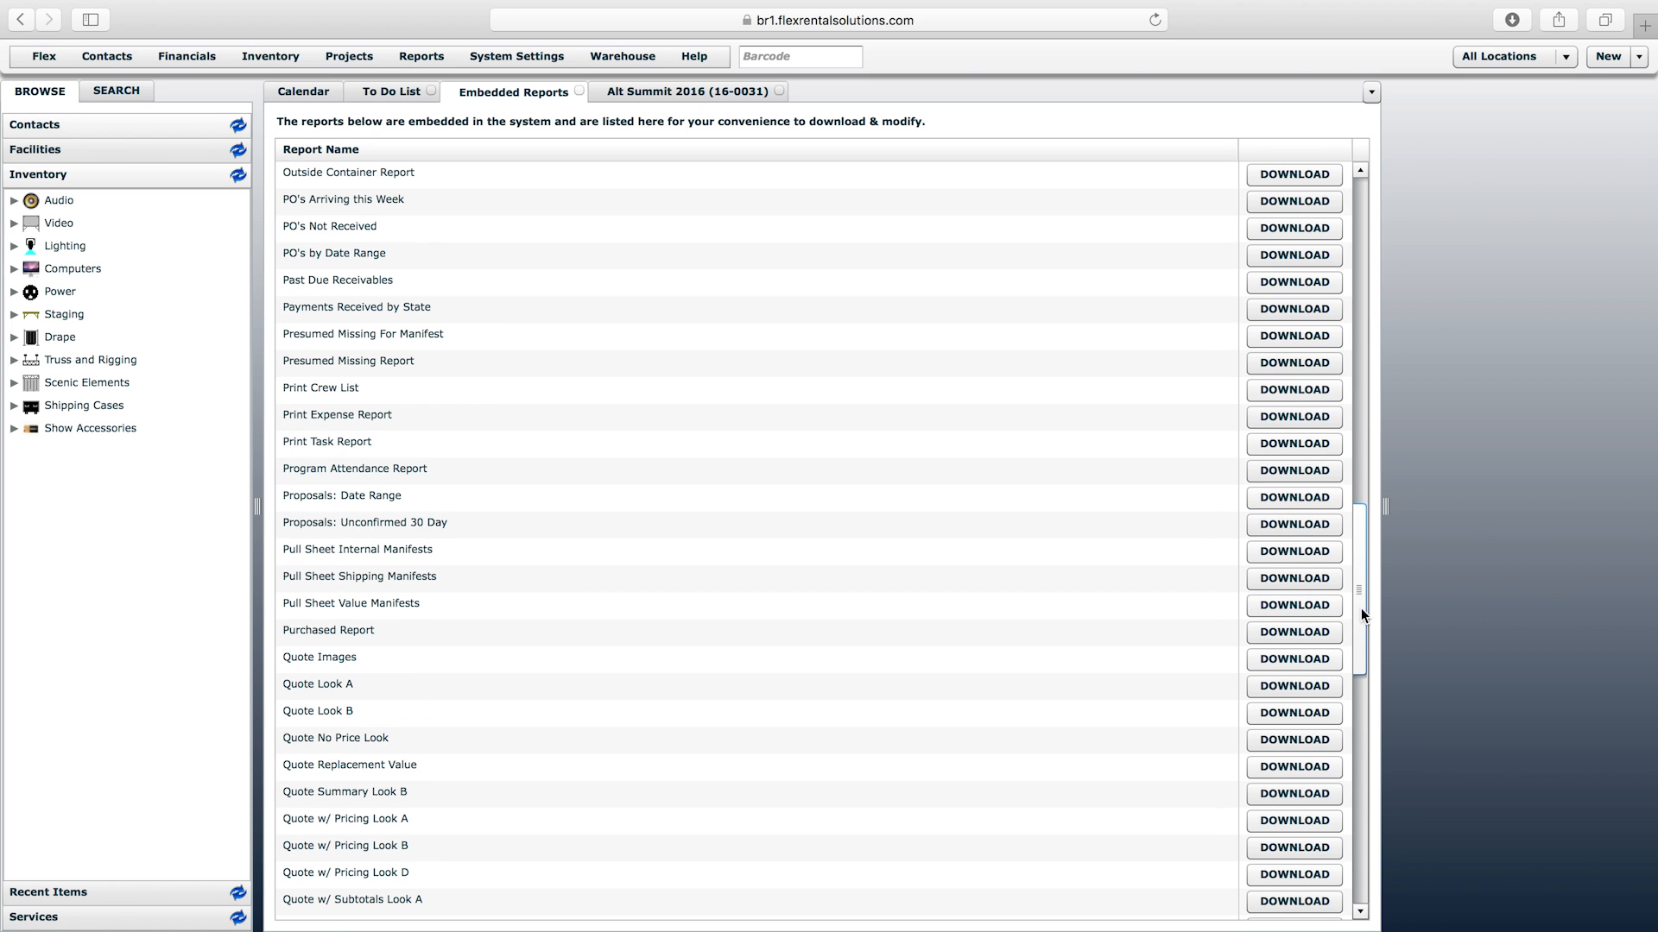
pyautogui.moveTo(1361, 604); pyautogui.dragTo(1360, 639)
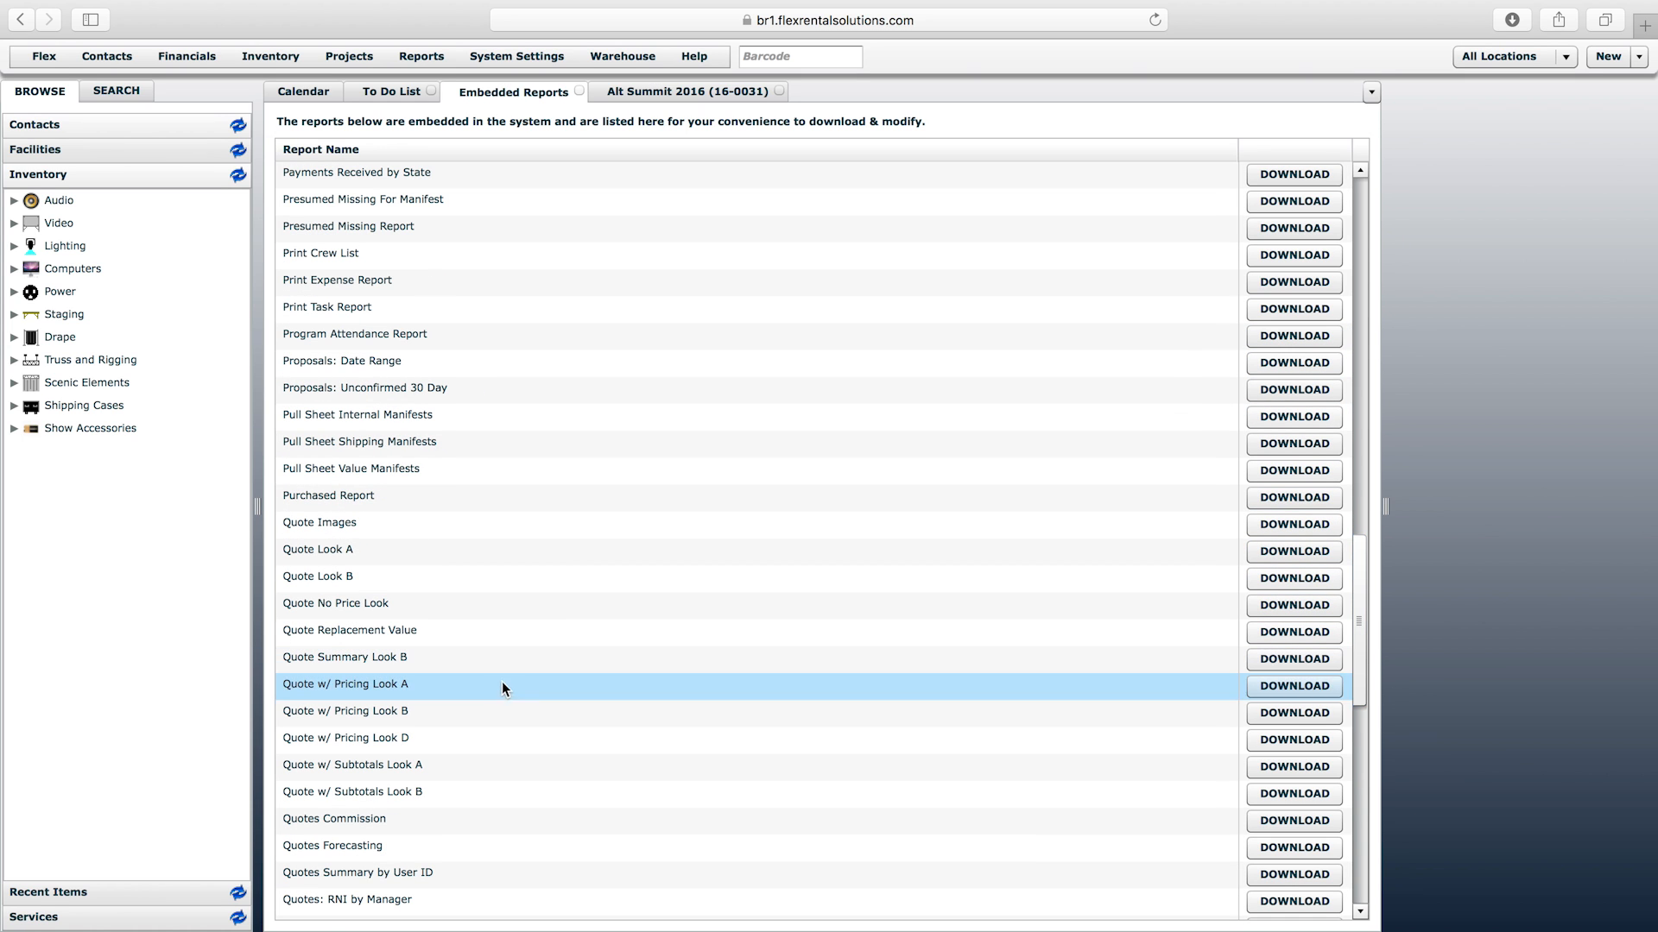
pyautogui.click(1296, 714)
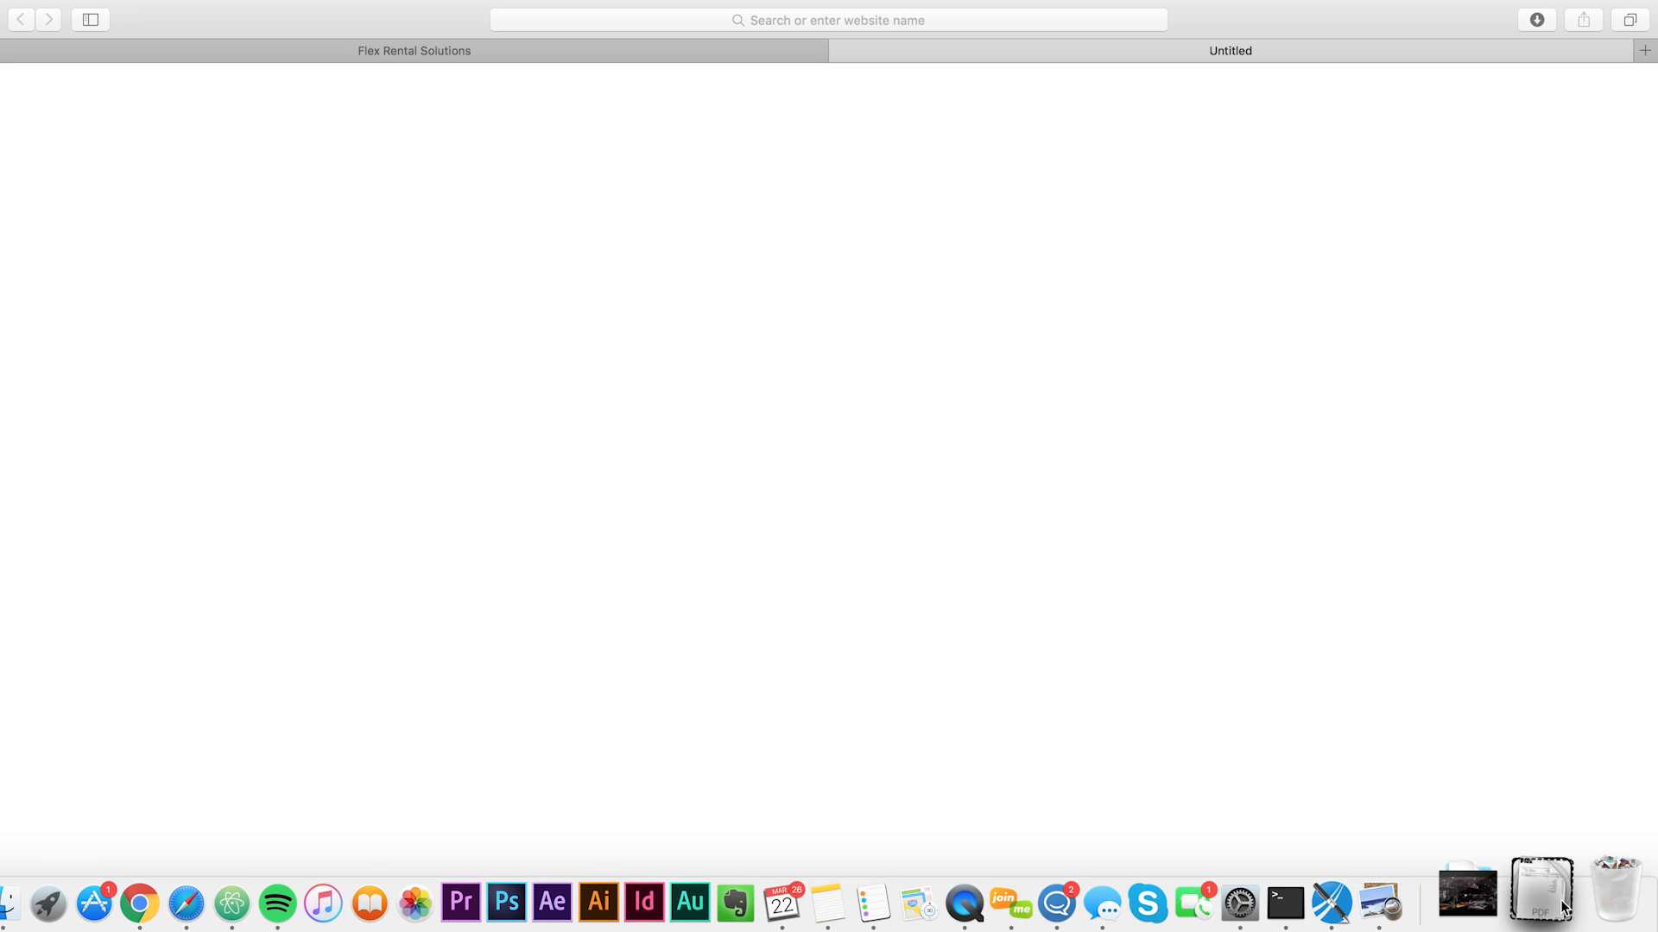
# Check the downloaded files for financials-quote-with-pricing-look-B.jrxml and close the blank browser tab
pyautogui.click(1563, 904)
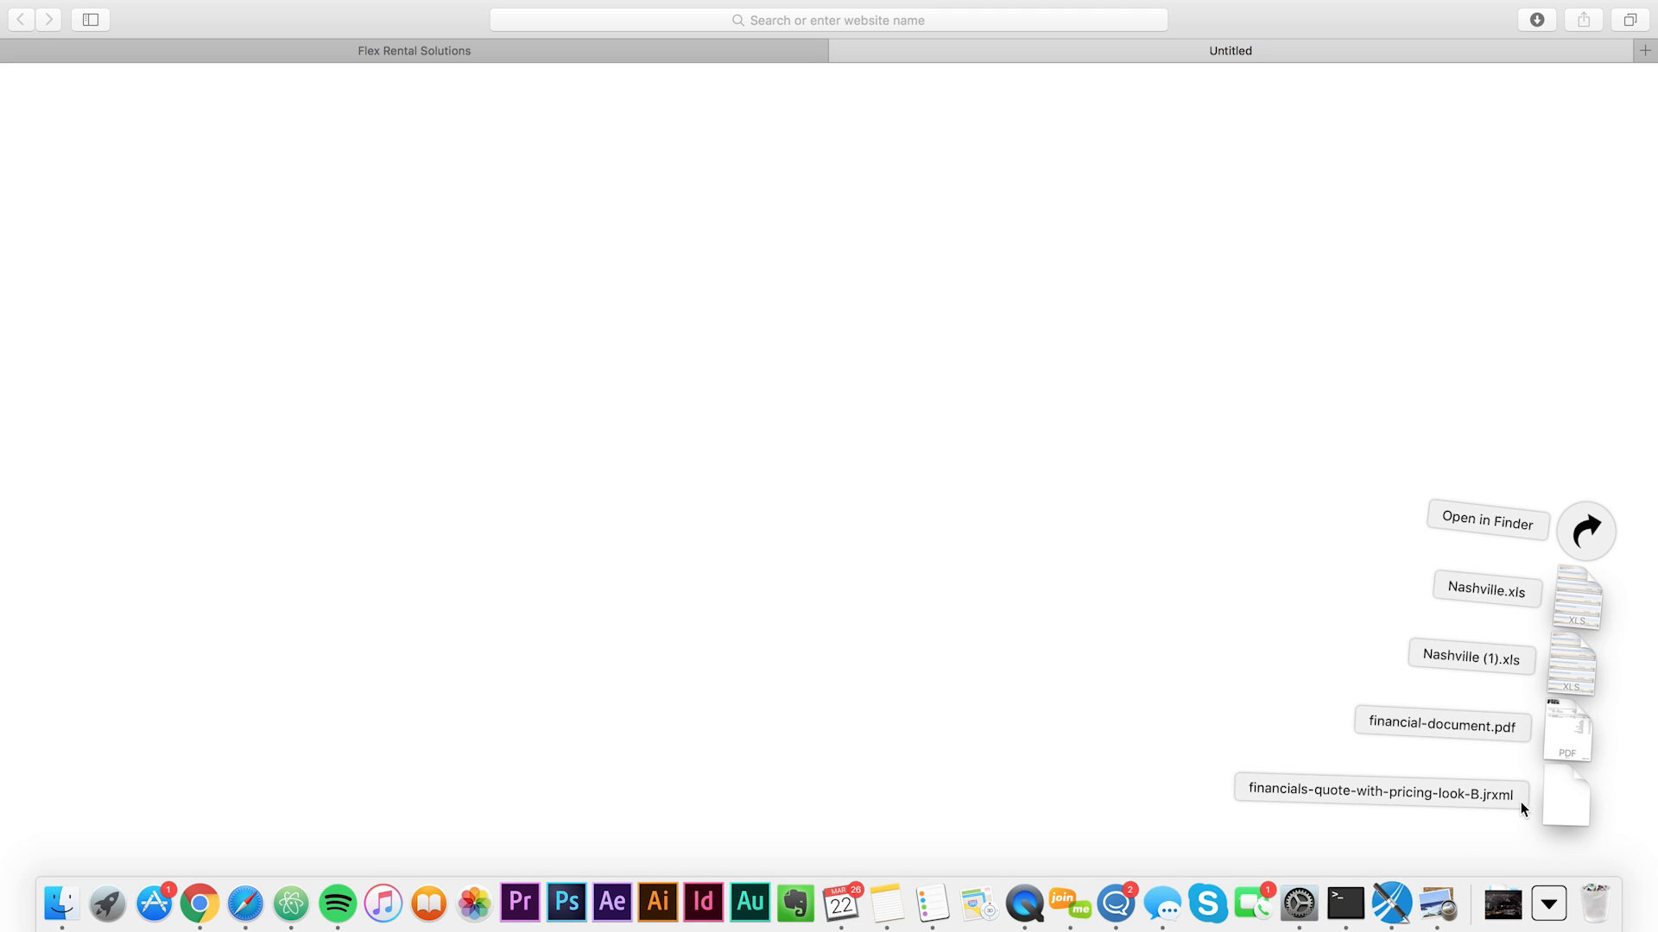
pyautogui.click(855, 54)
pyautogui.click(842, 52)
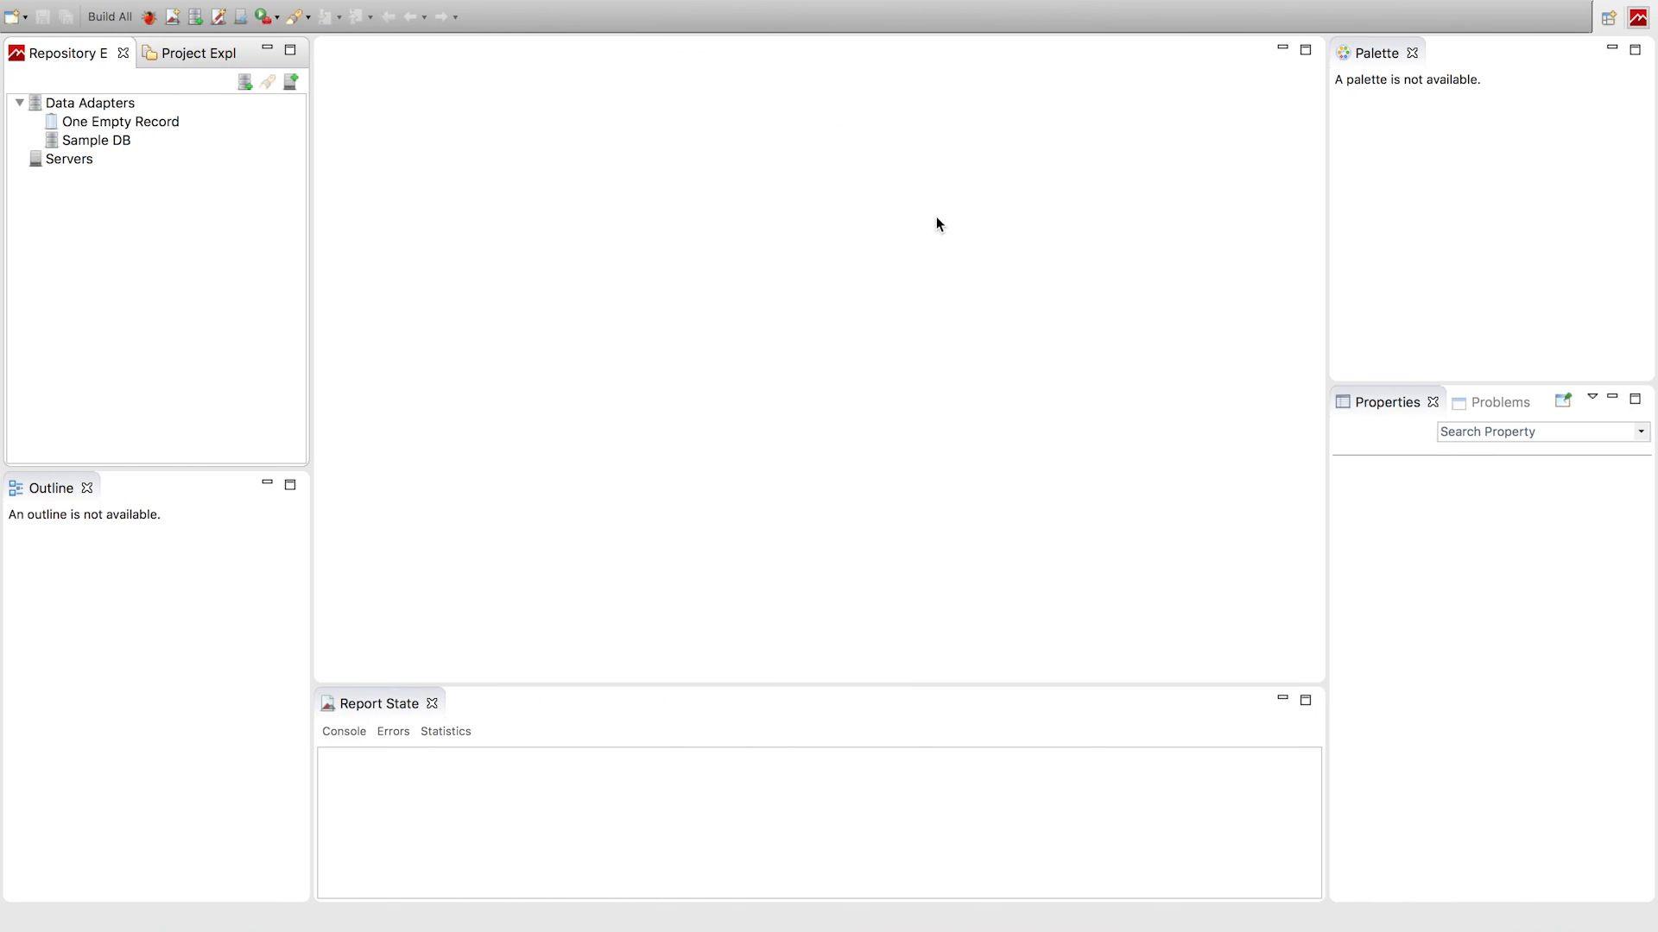
# Switch to Jaspersoft Studio and open financials-quote-with-pricing-look-B.jrxml from the Downloads folder
pyautogui.click(535, 186)
pyautogui.moveTo(107, 5)
pyautogui.click(207, 13)
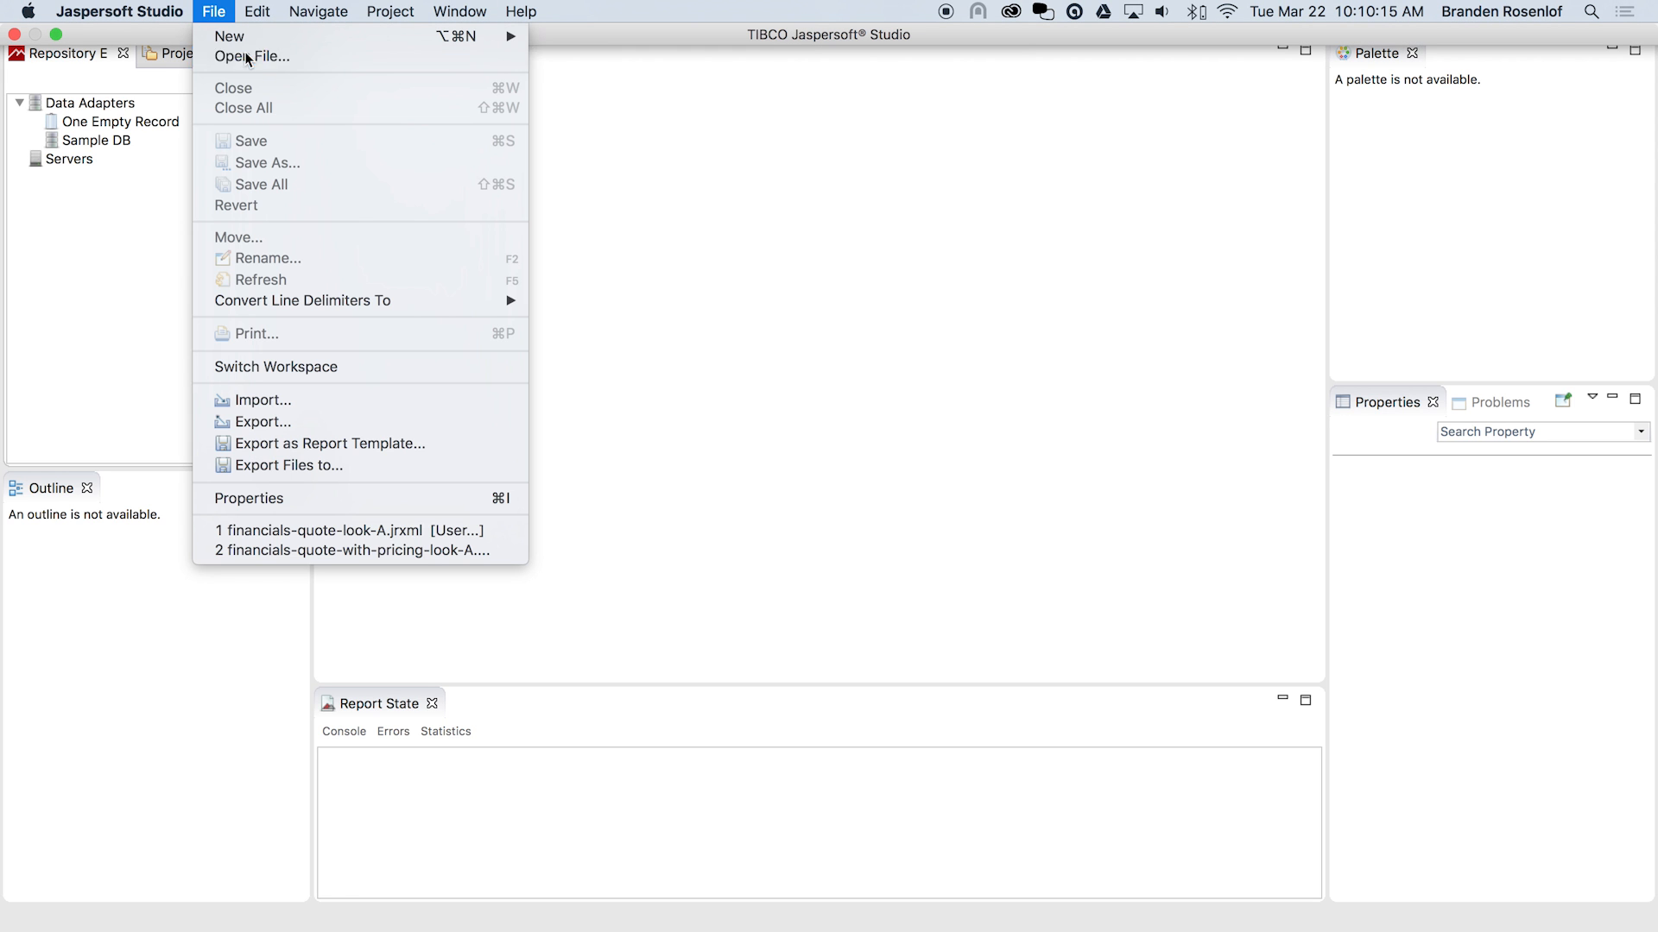
pyautogui.click(245, 50)
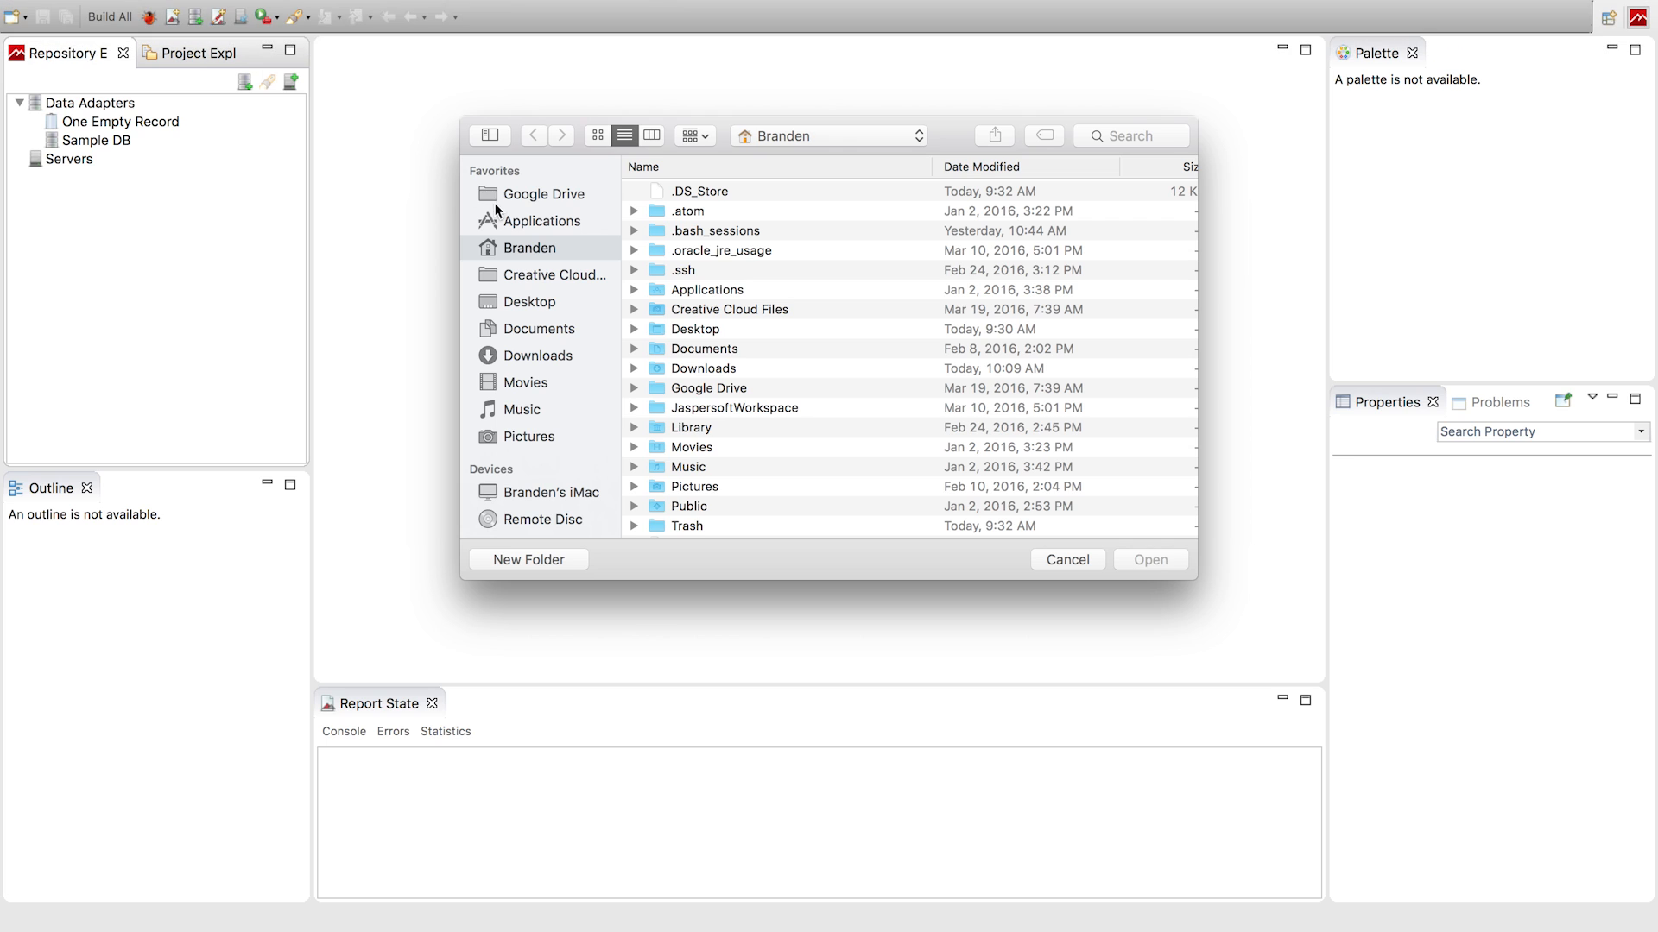
pyautogui.click(537, 357)
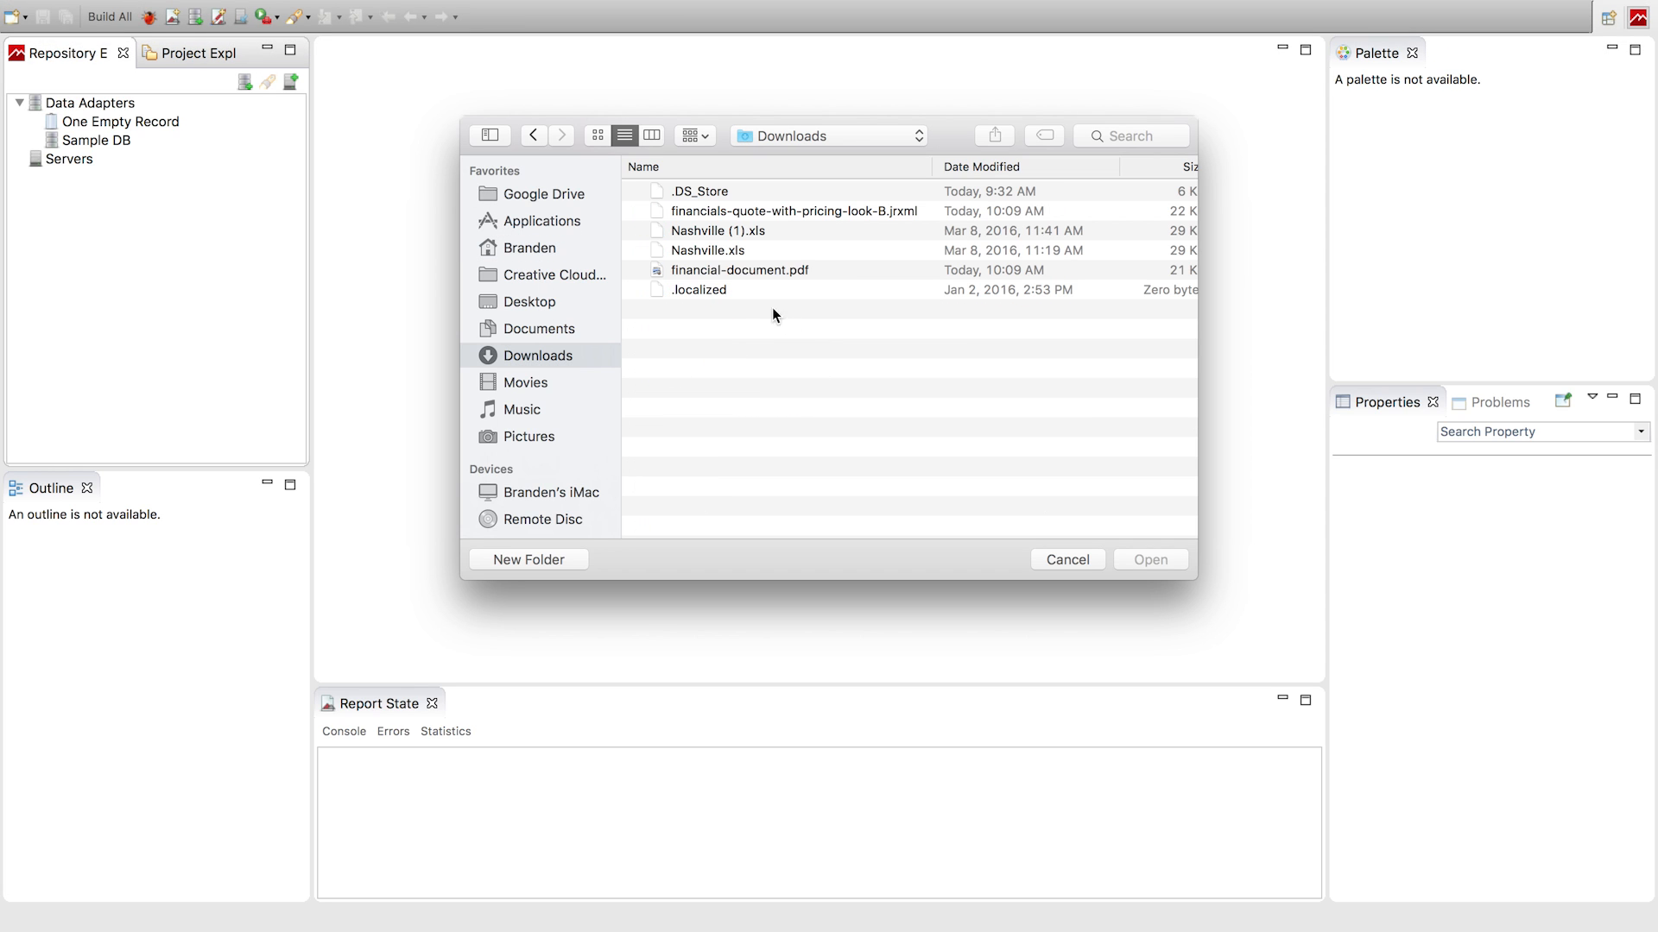
pyautogui.click(720, 216)
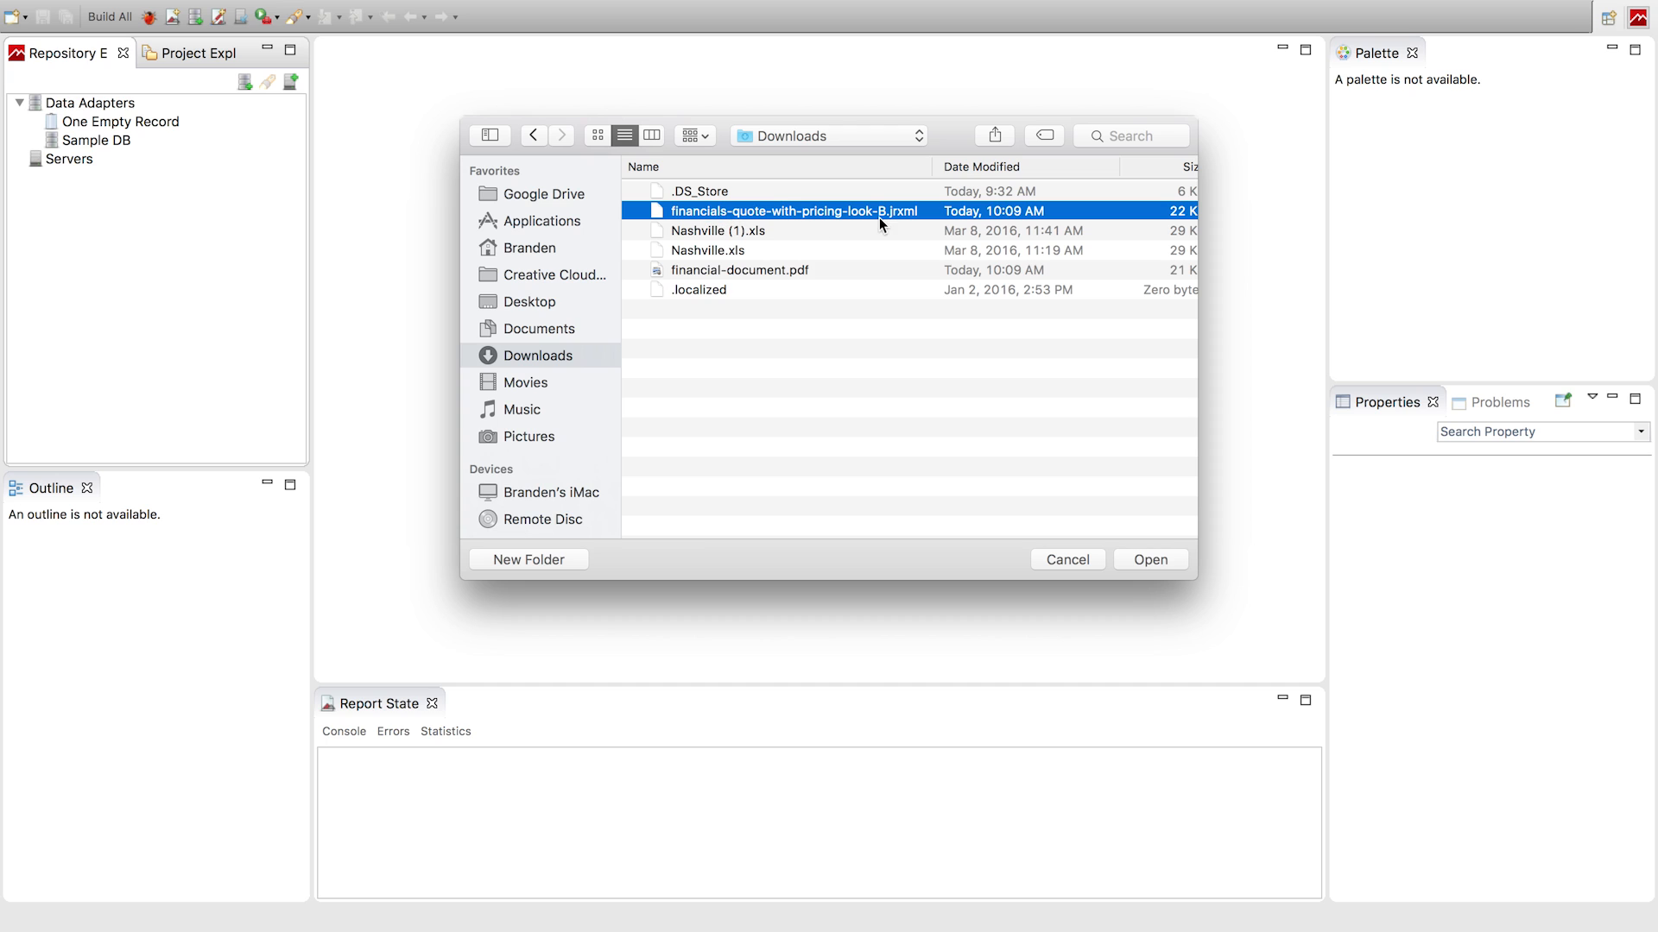
pyautogui.click(1131, 563)
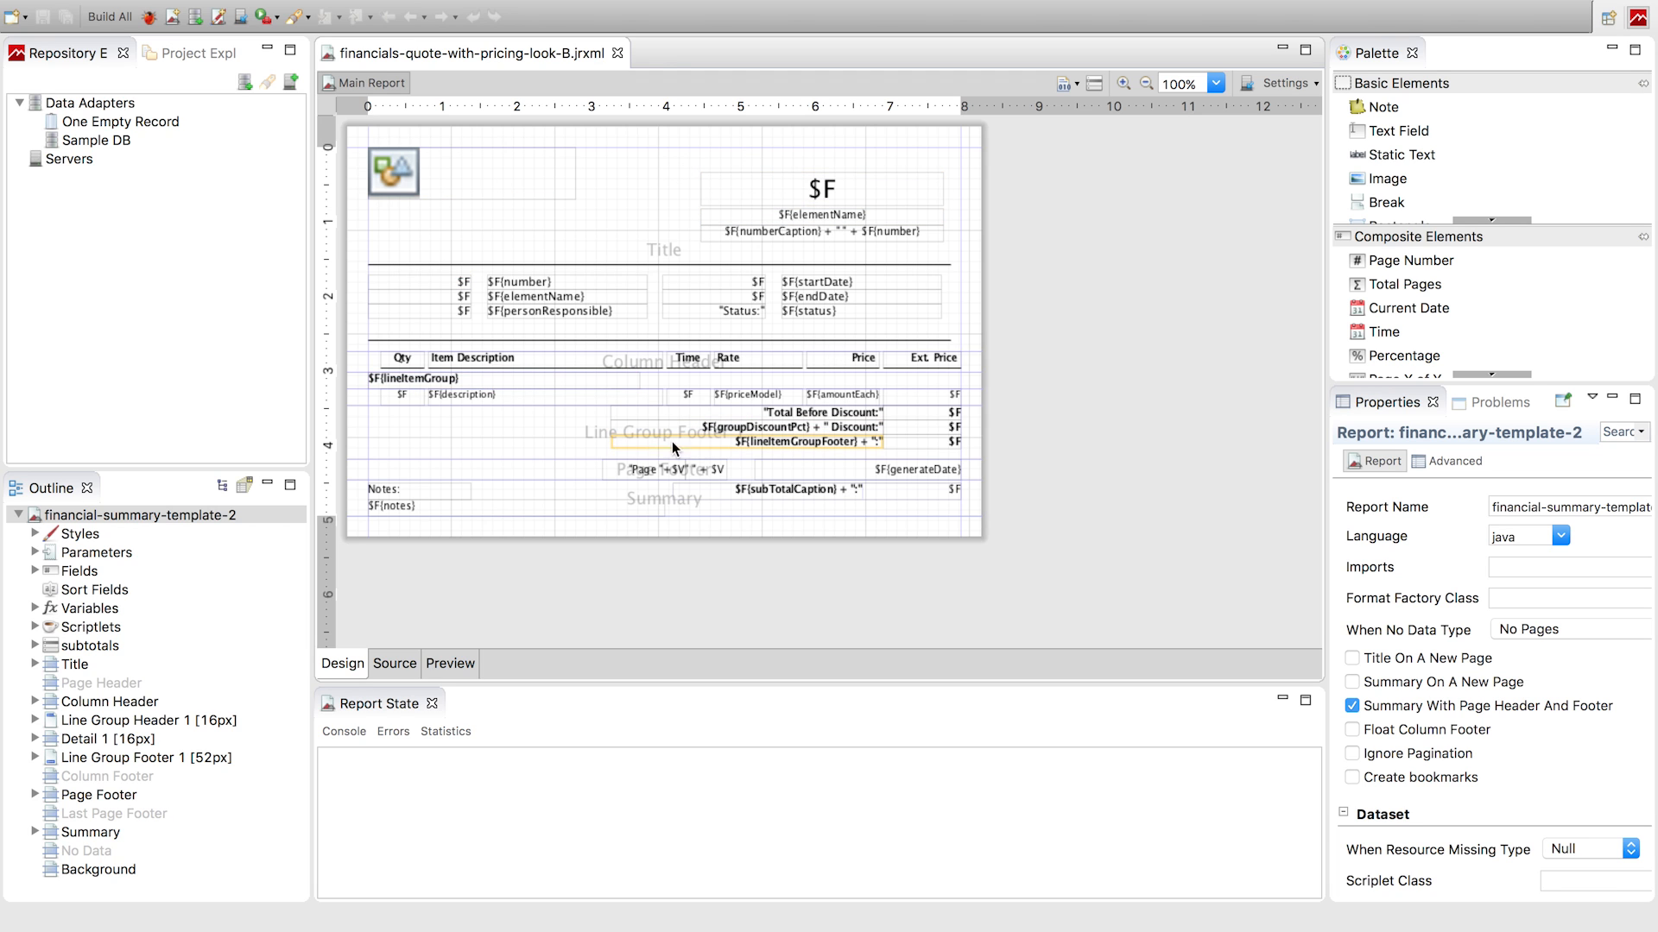
# View the XML source of the Pricing Look B report and preview the report
pyautogui.click(390, 669)
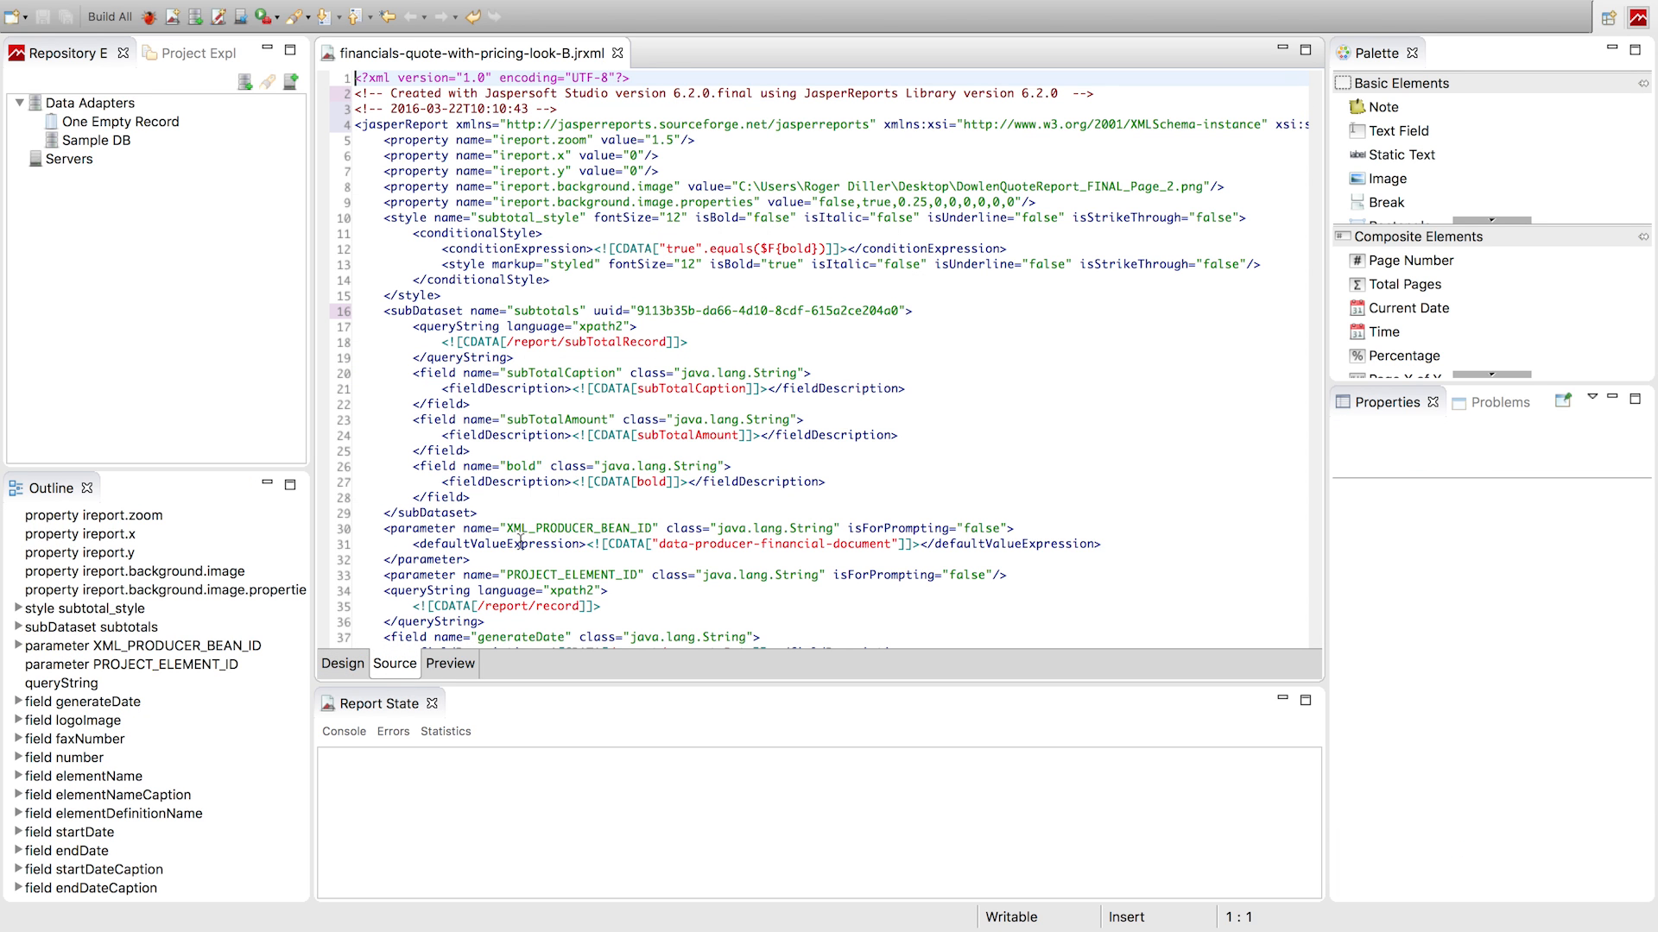
pyautogui.click(447, 667)
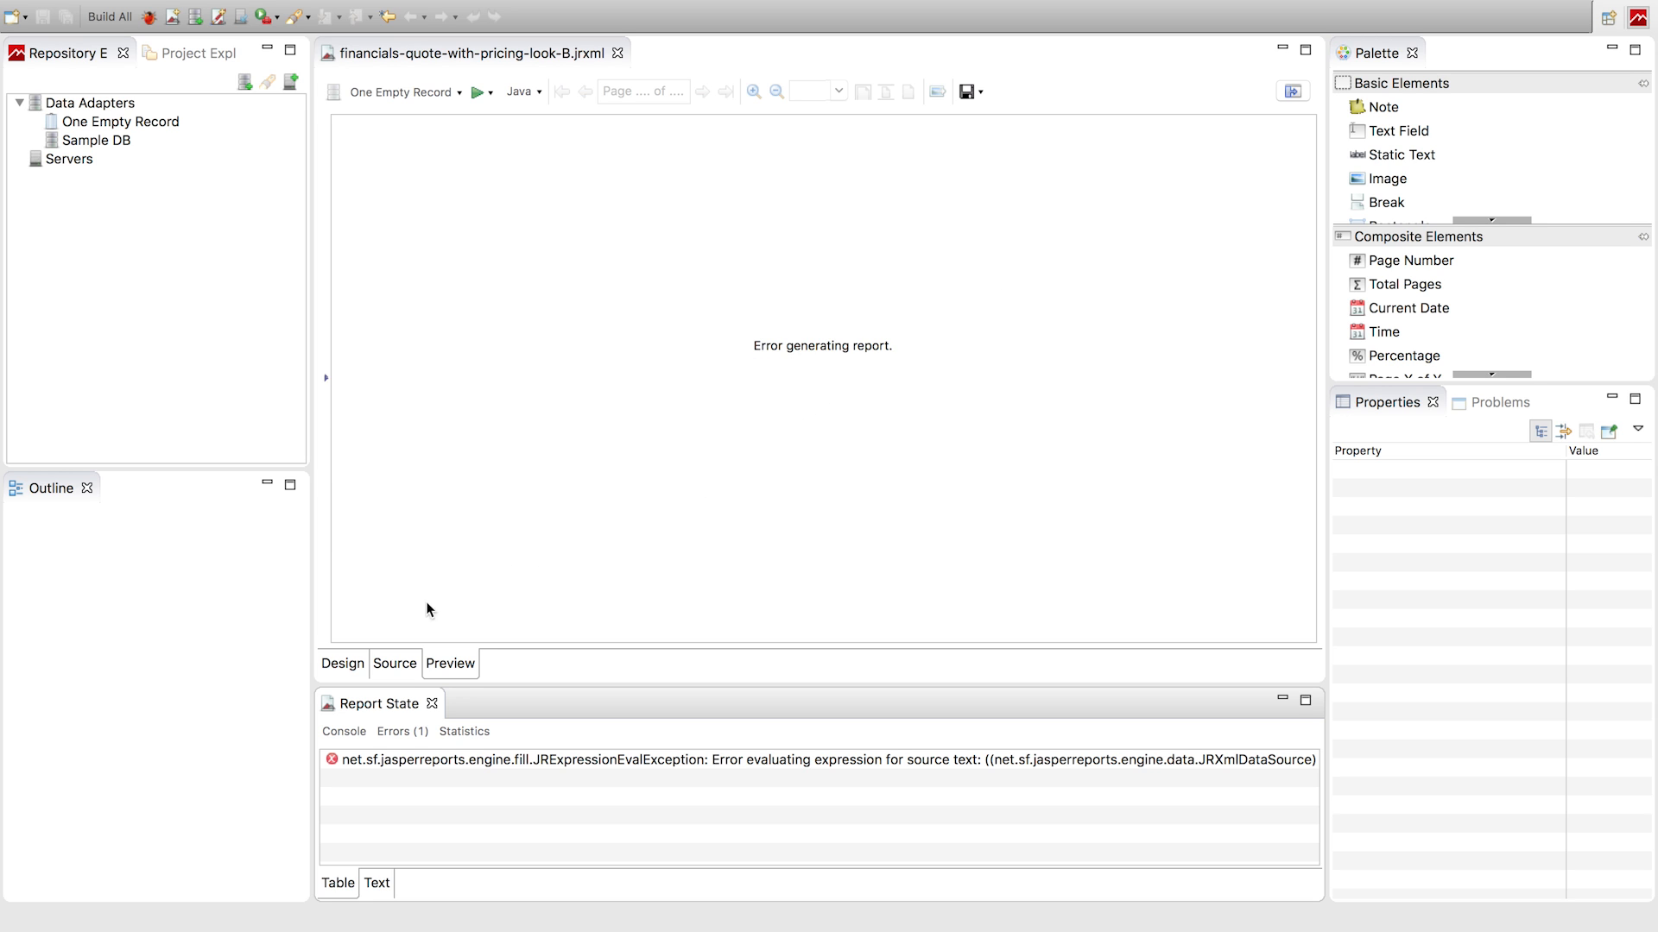
# Return to the design view of the Pricing Look B report and set its zoom to 125%
pyautogui.click(356, 665)
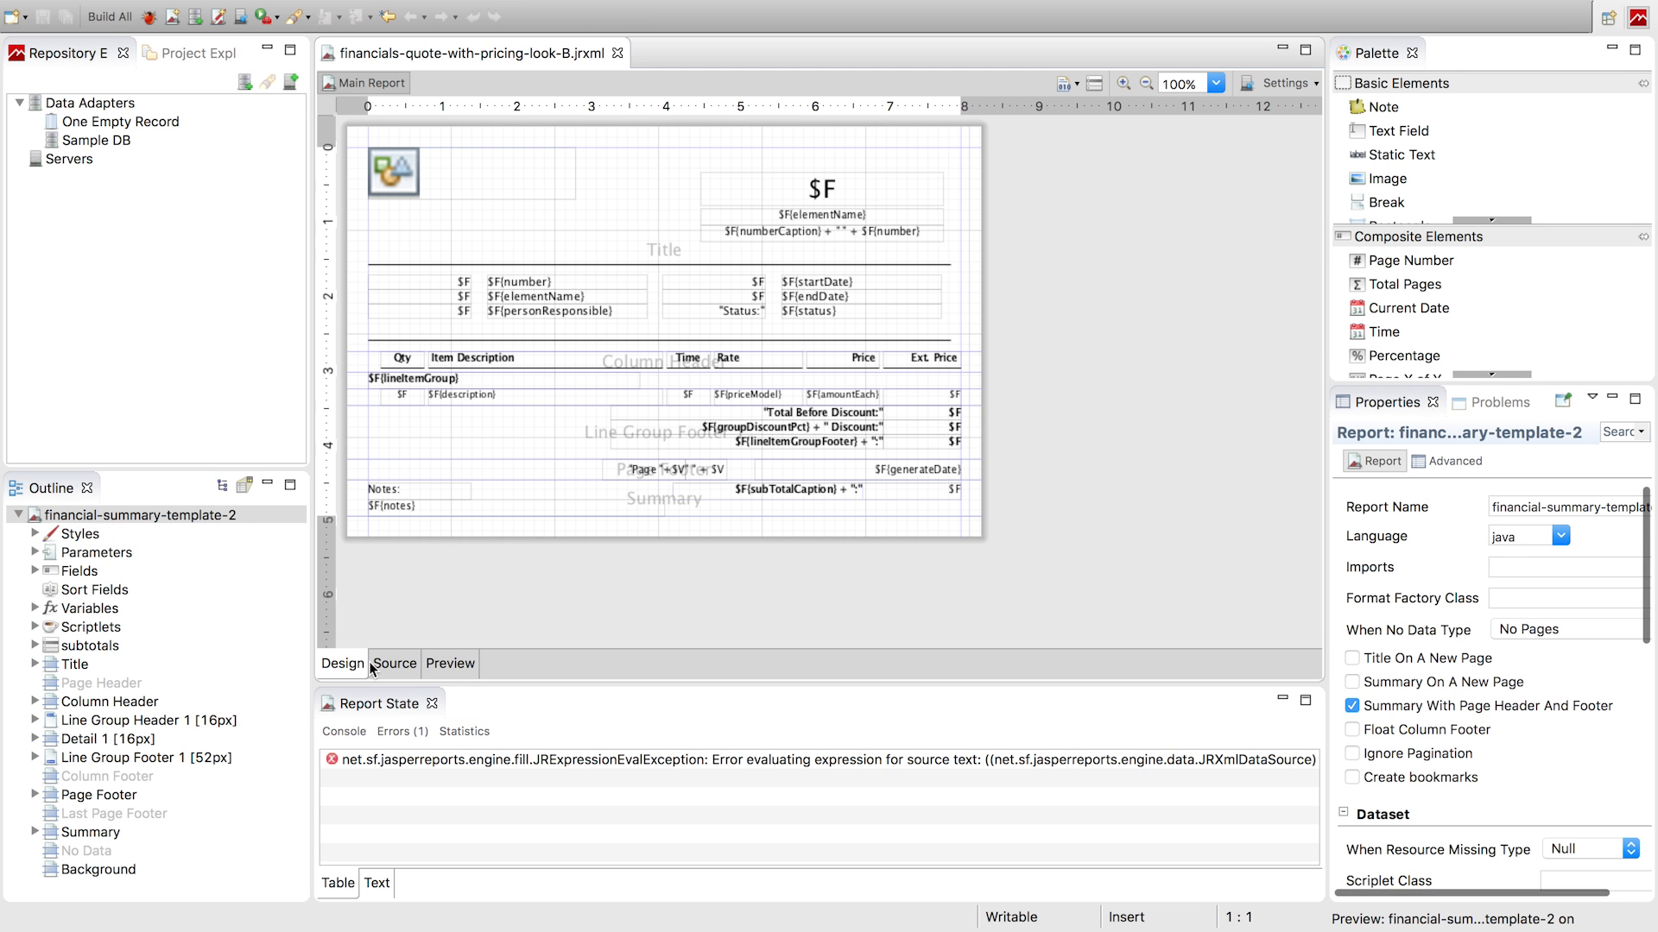
pyautogui.click(1213, 83)
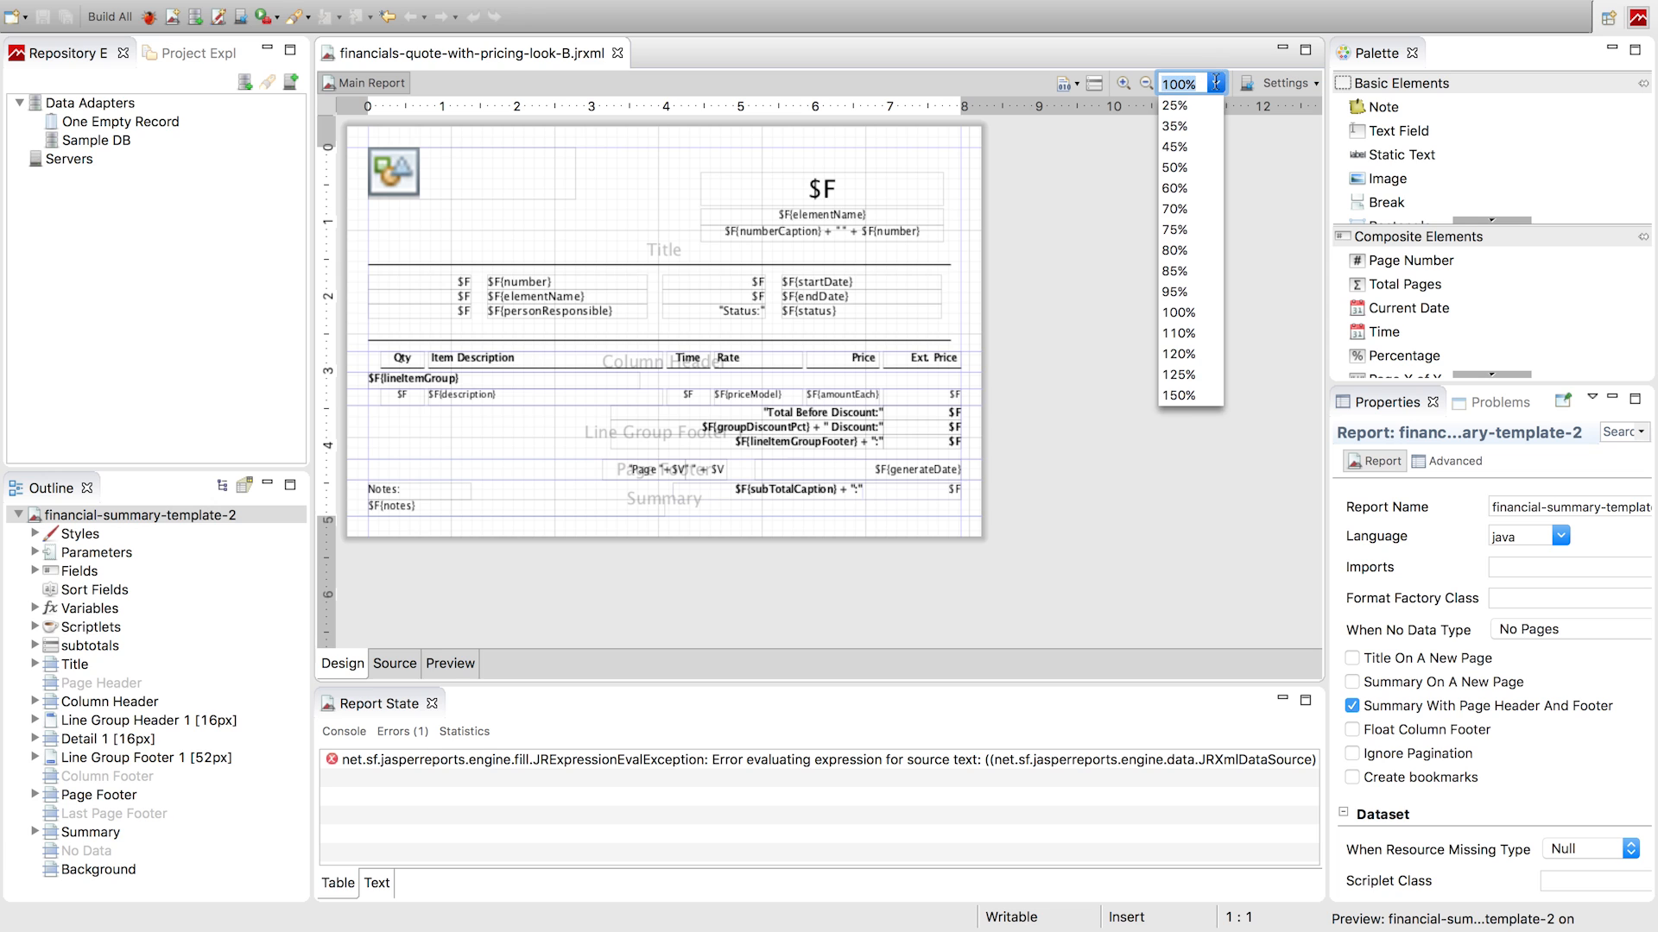
pyautogui.click(1185, 374)
pyautogui.scroll(2, 1213, 199)
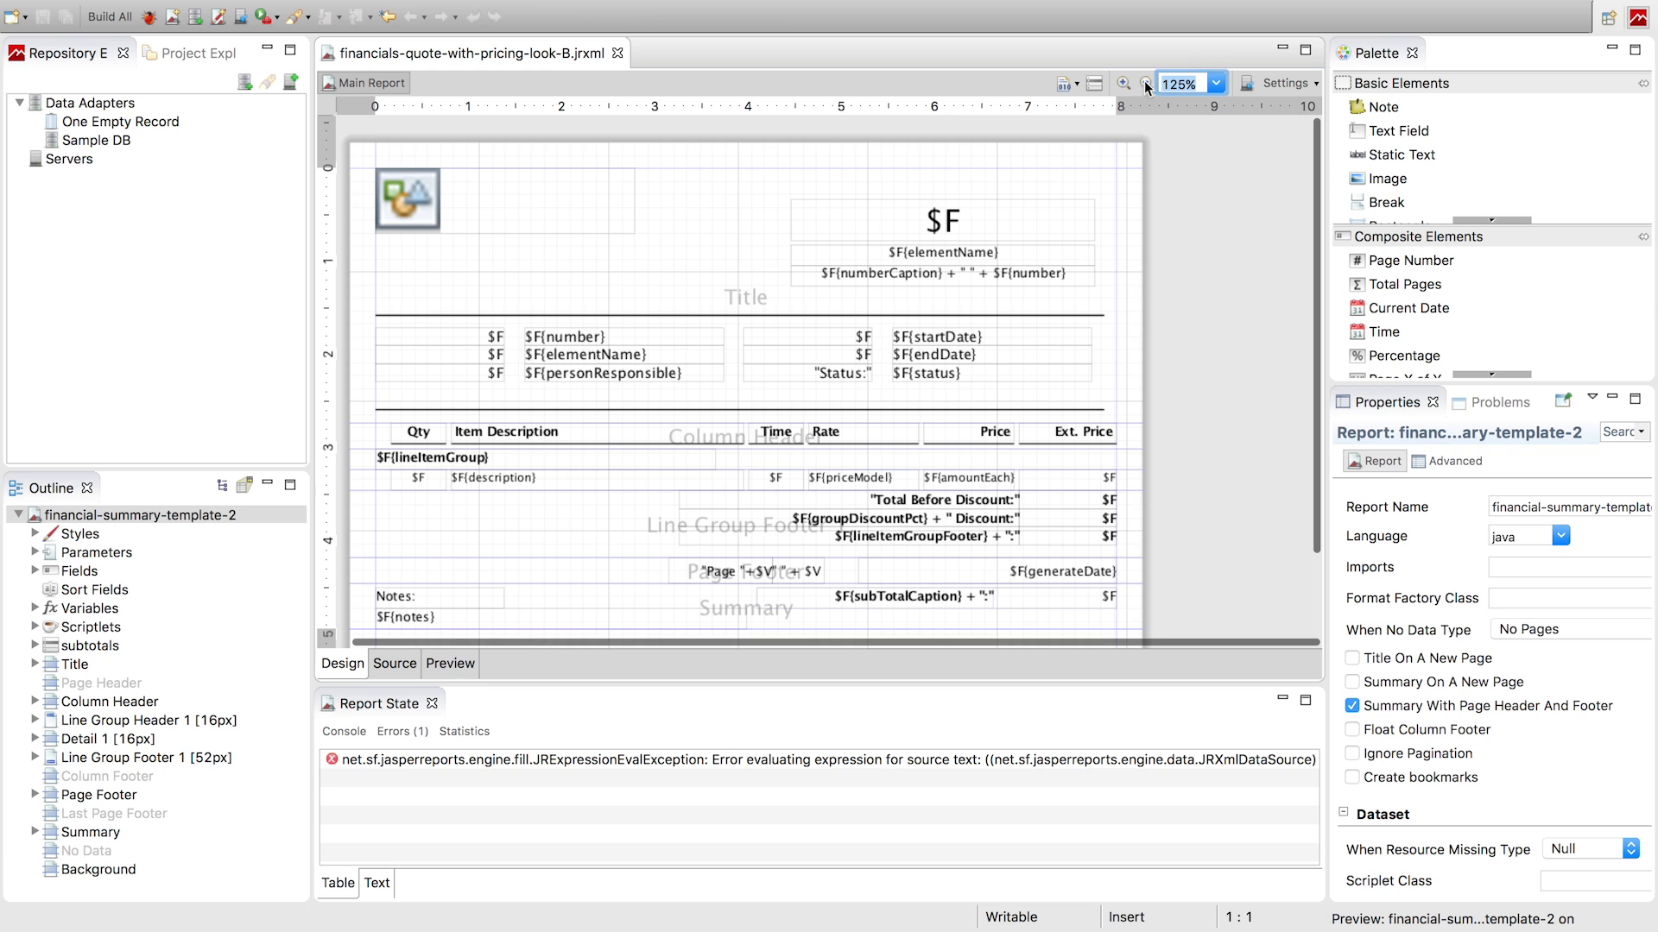
pyautogui.hscroll(-1, 836, 226)
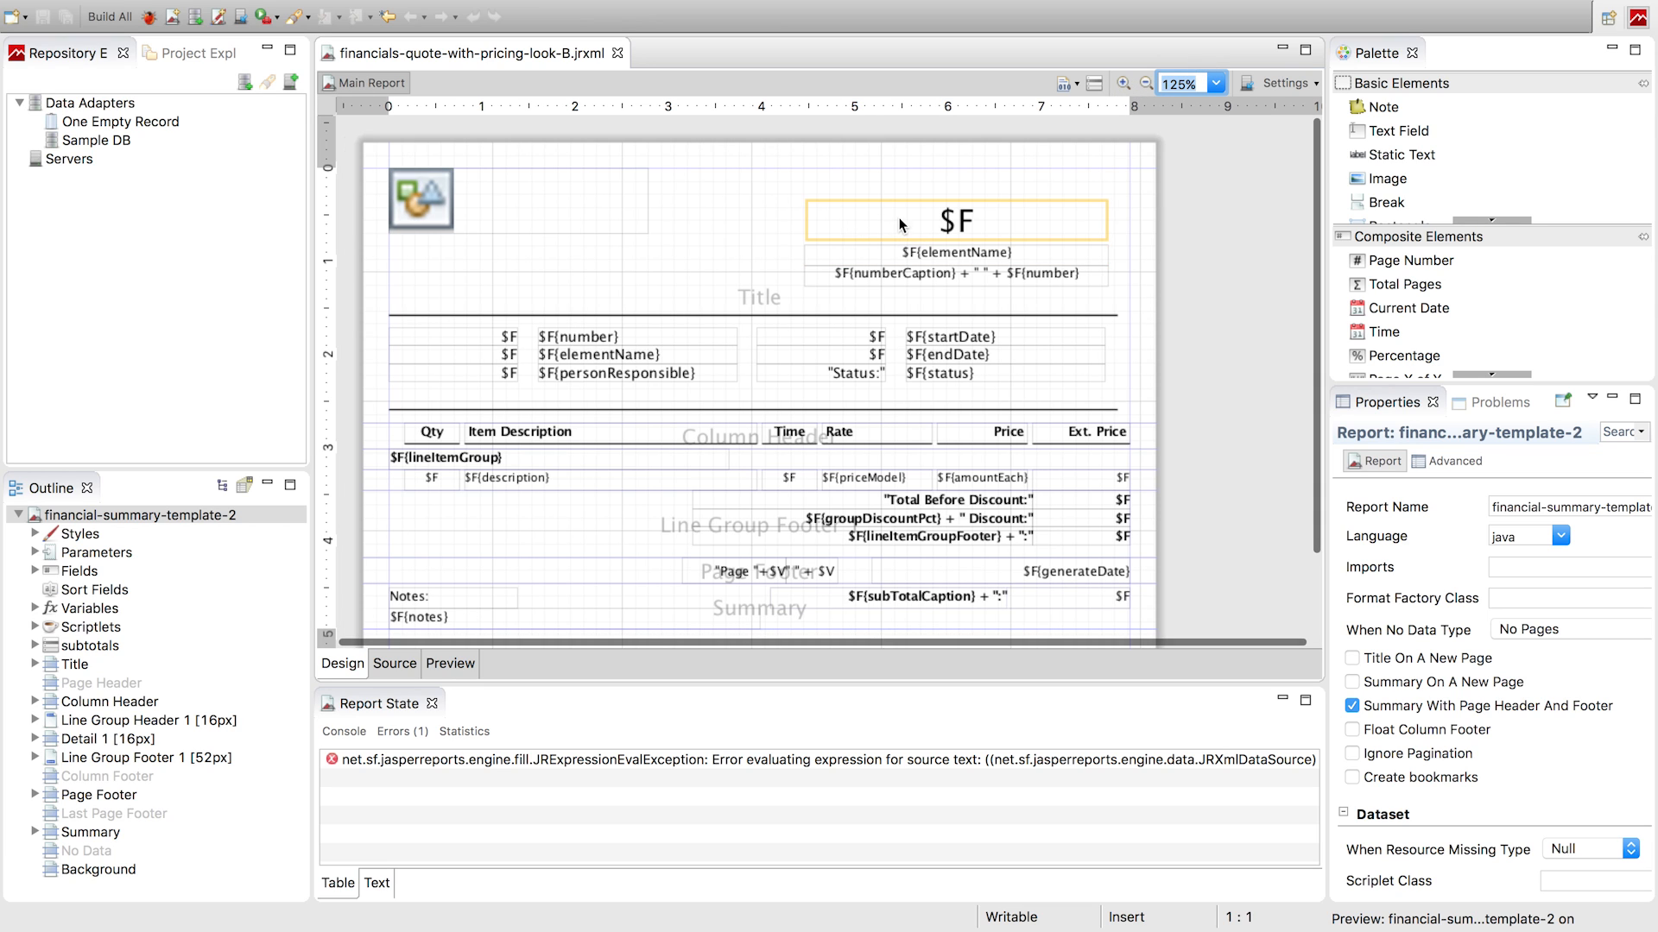
pyautogui.click(1190, 265)
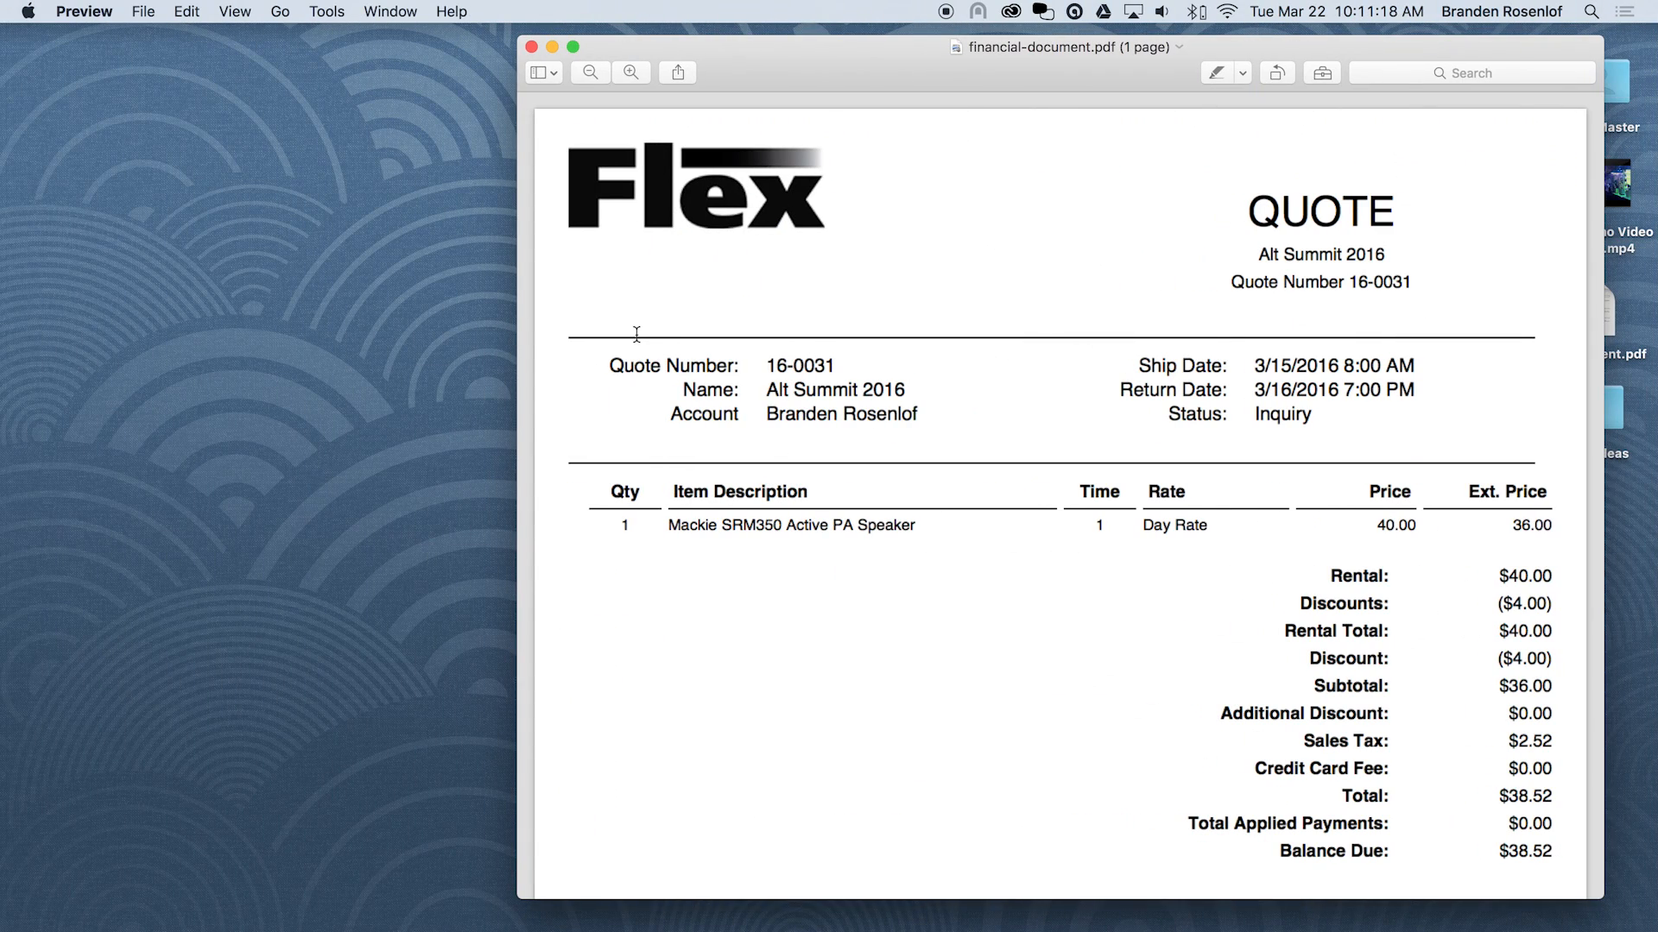
# Switch to financial-document.pdf in Preview and examine the logo, QUOTE heading, event name and quote number in its header
pyautogui.moveTo(887, 76); pyautogui.dragTo(878, 67)
pyautogui.scroll(-1, 1016, 313)
pyautogui.scroll(1, 1016, 312)
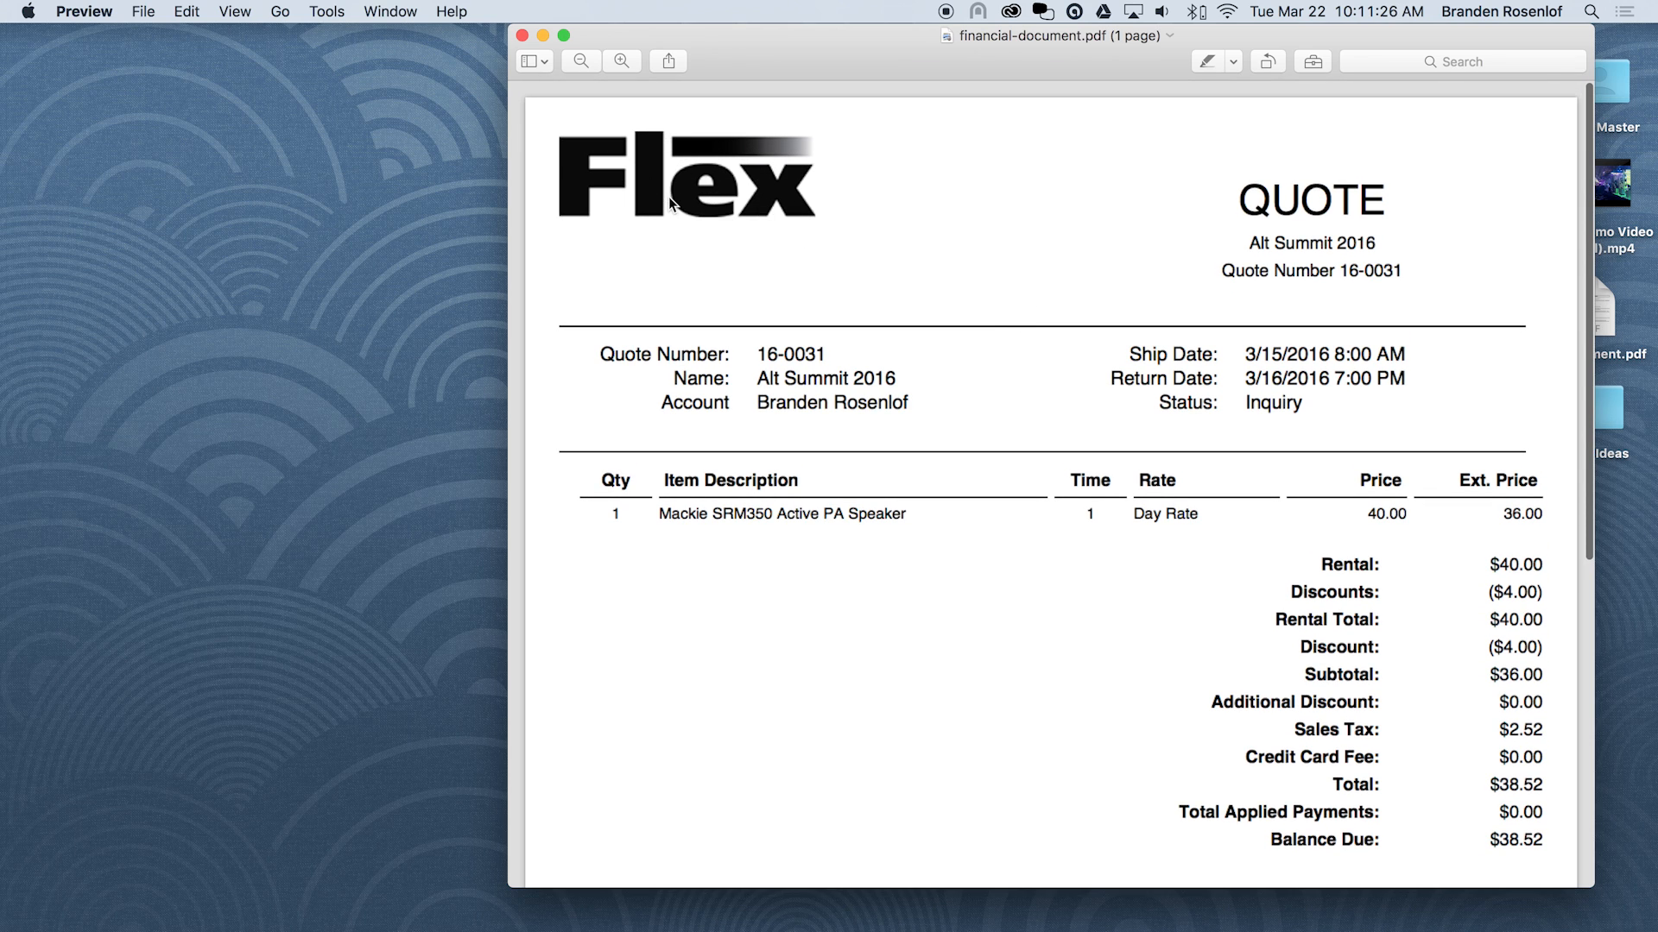
pyautogui.moveTo(1220, 202); pyautogui.dragTo(1397, 198)
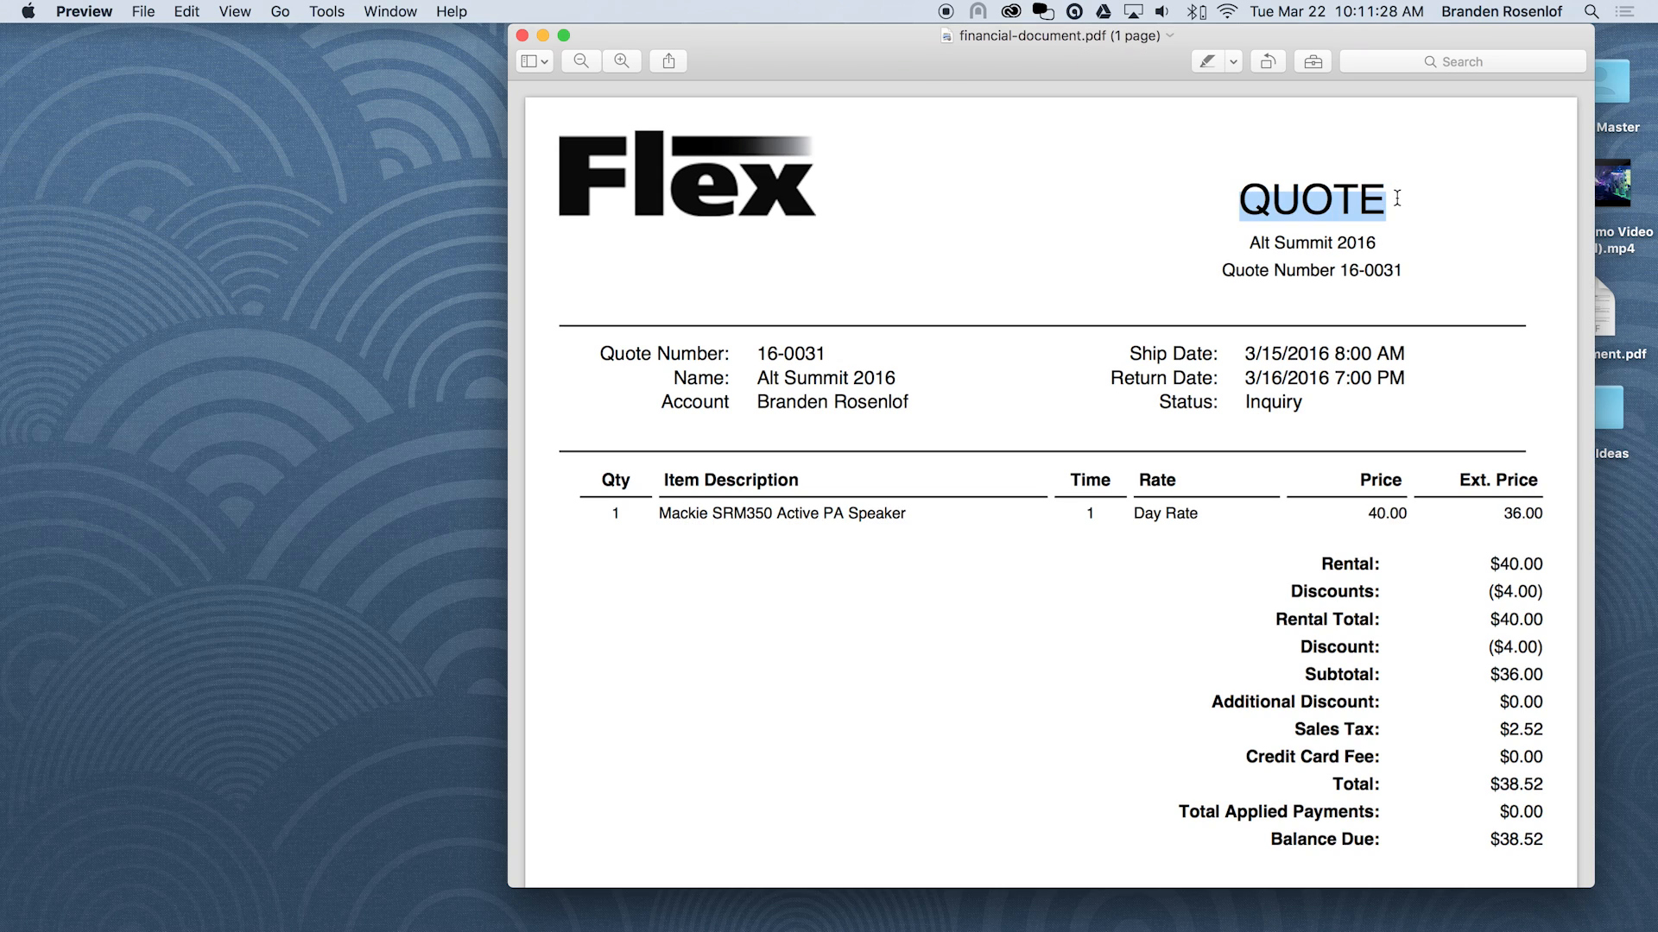
pyautogui.click(1297, 249)
pyautogui.moveTo(1252, 238); pyautogui.dragTo(1403, 269)
pyautogui.click(1297, 257)
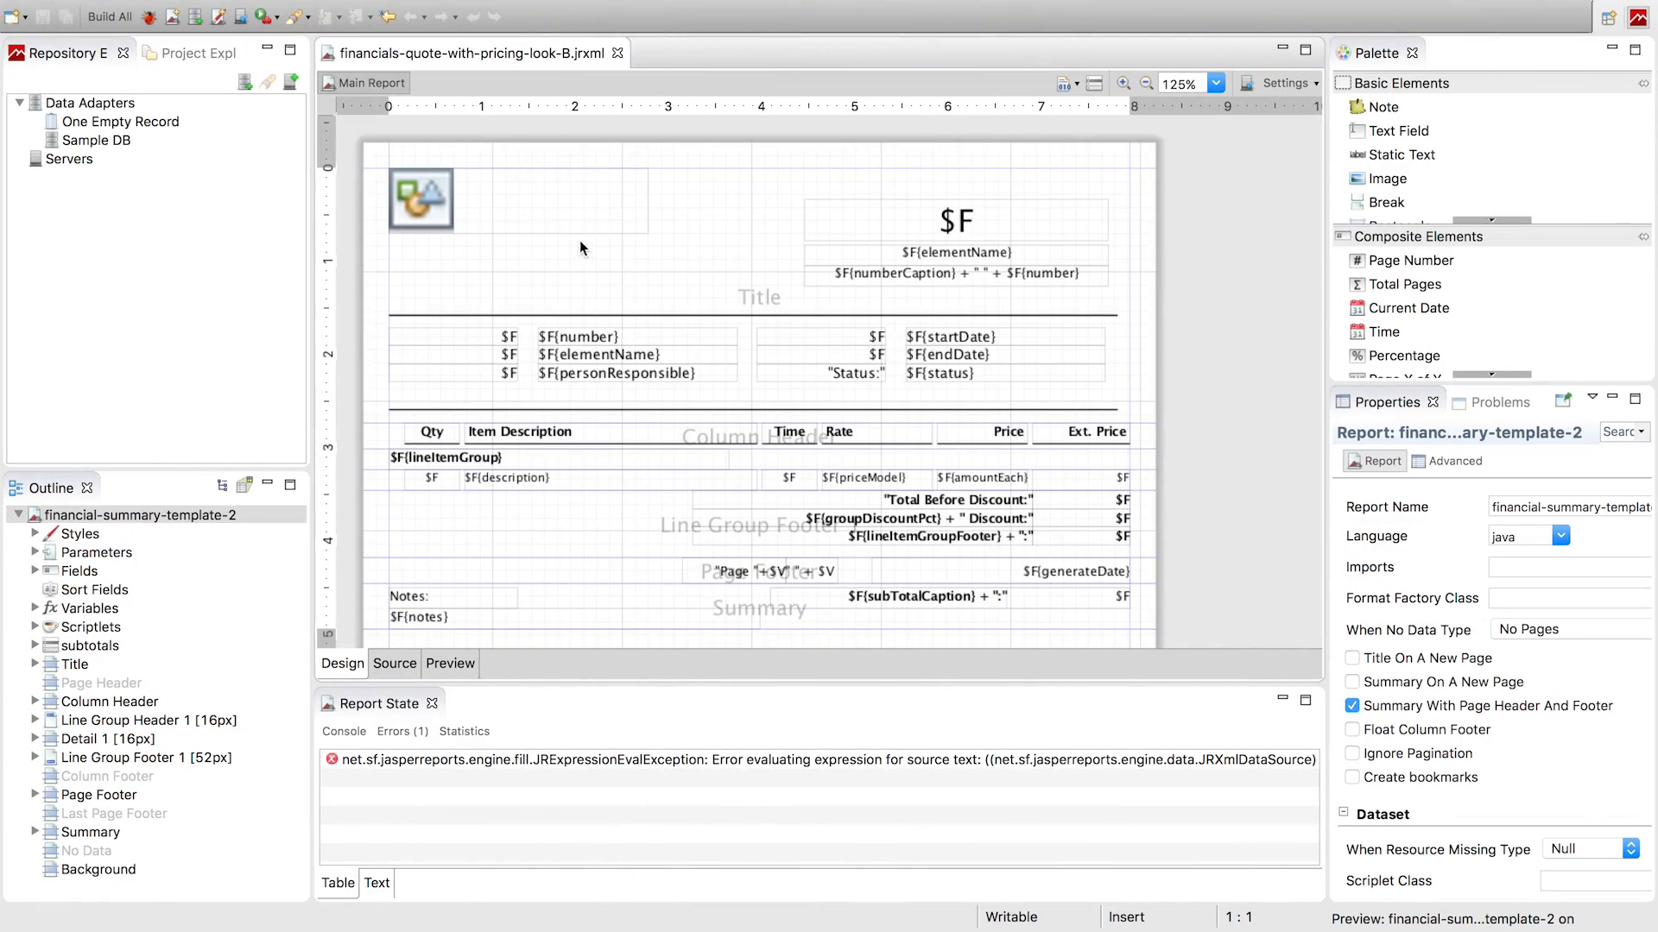
# Select the logo image in the Jaspersoft Studio report and examine its properties, the Title band's elements and the remaining bands
pyautogui.click(434, 204)
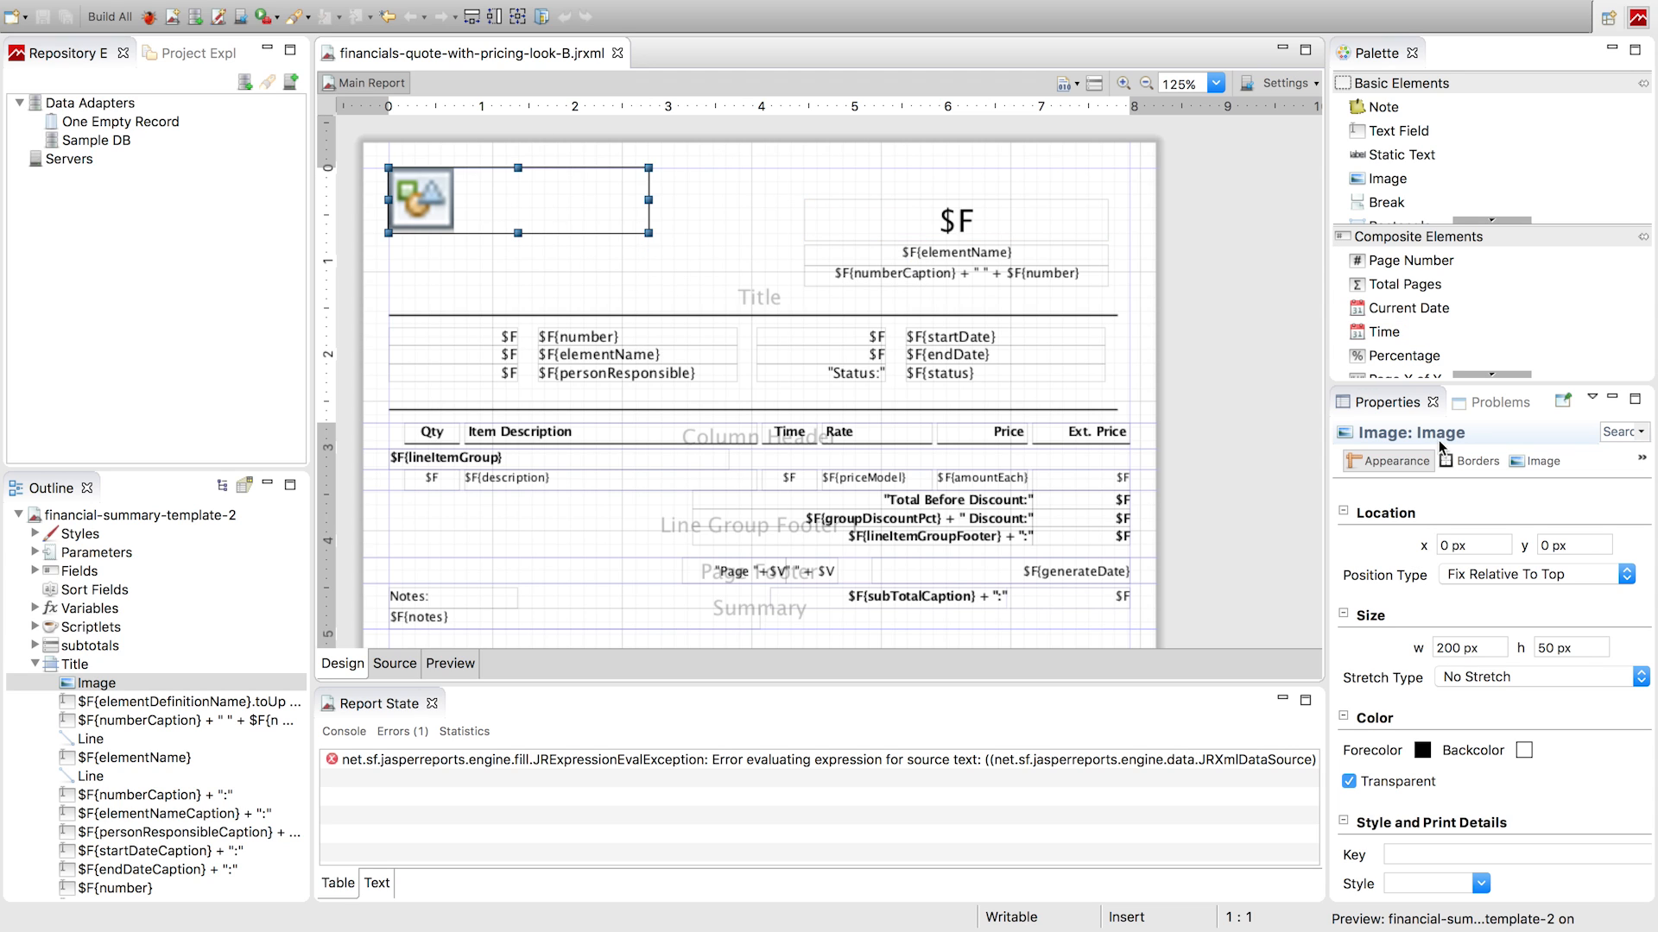
pyautogui.scroll(-3, 147, 670)
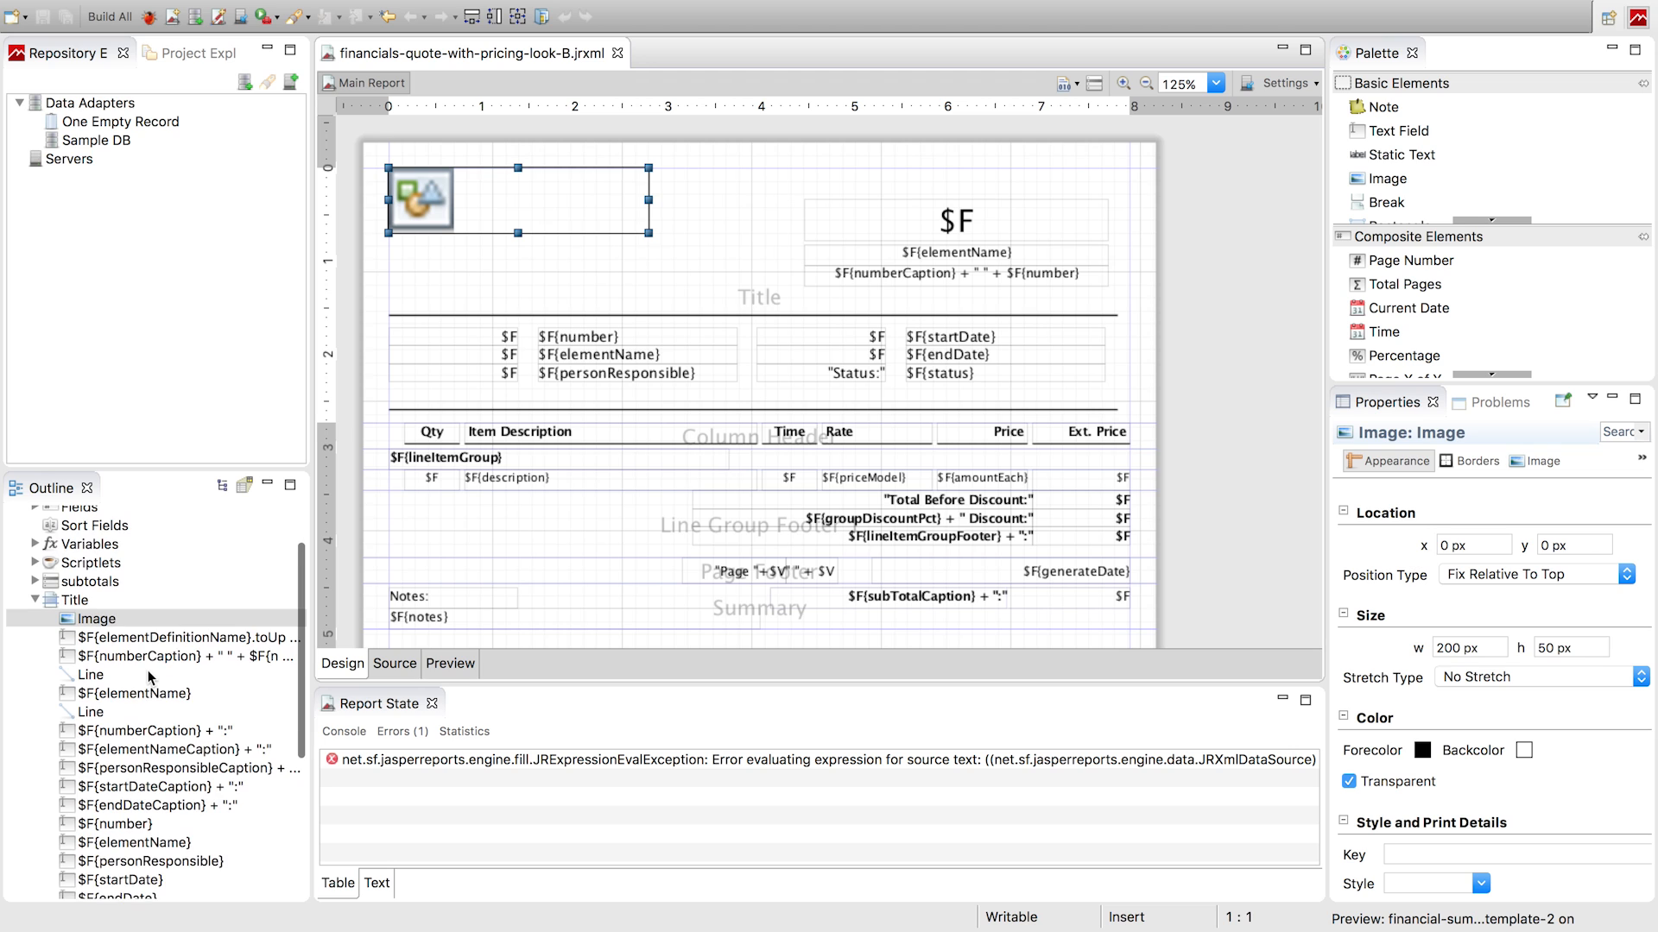
pyautogui.scroll(2, 147, 670)
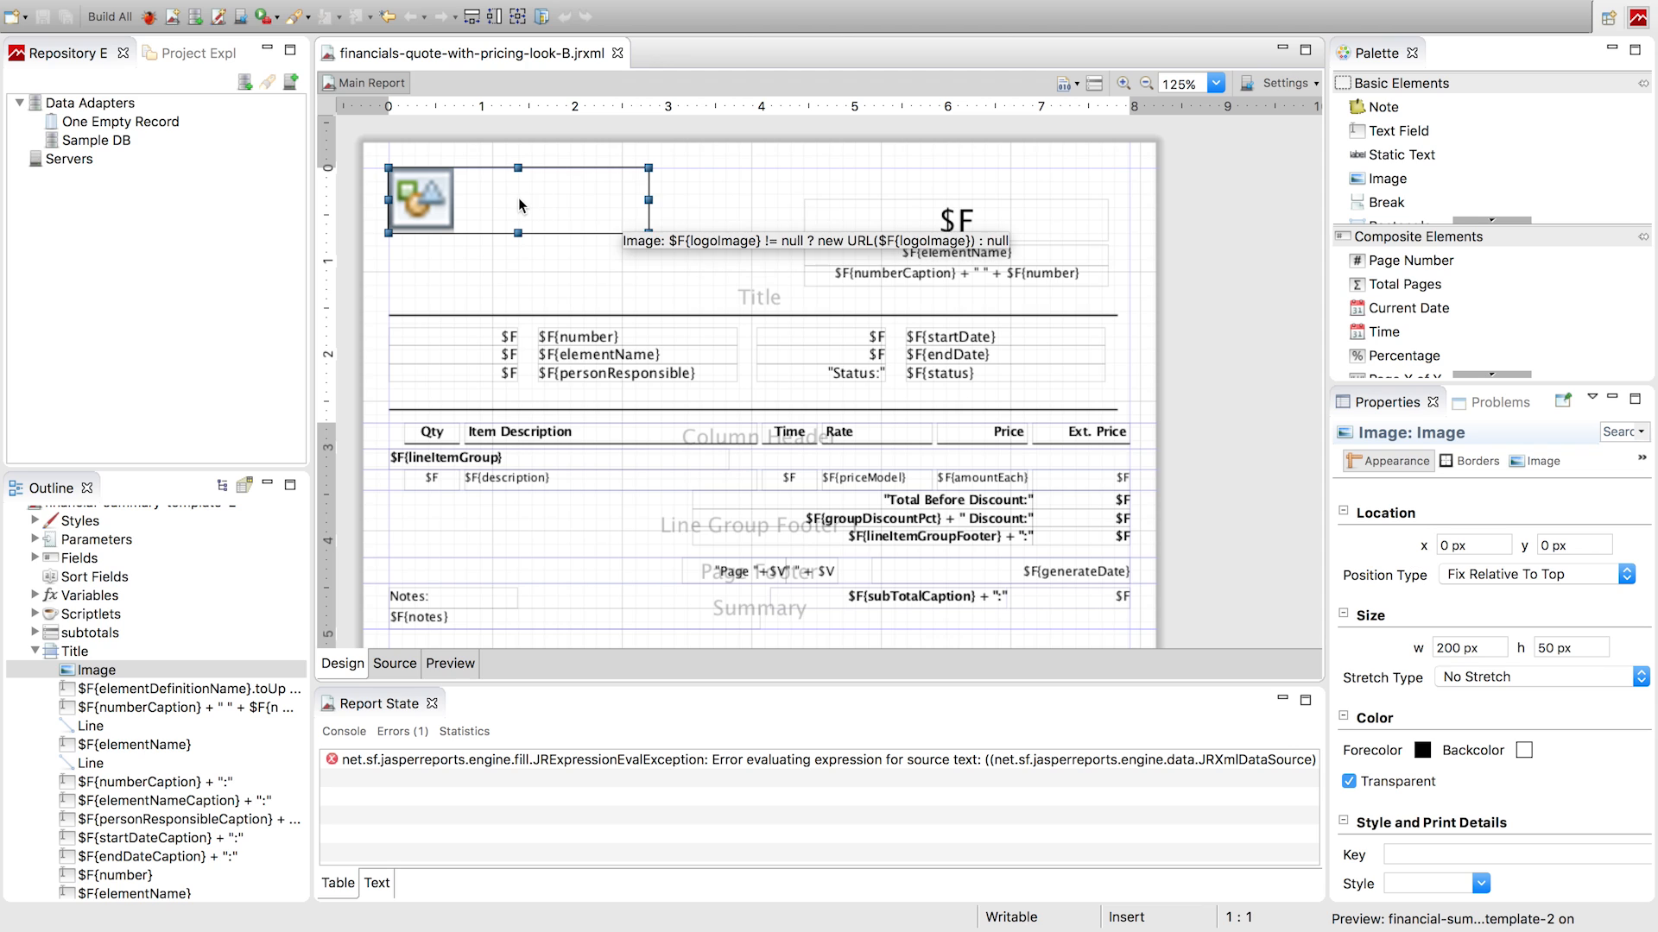
pyautogui.scroll(-1, 155, 645)
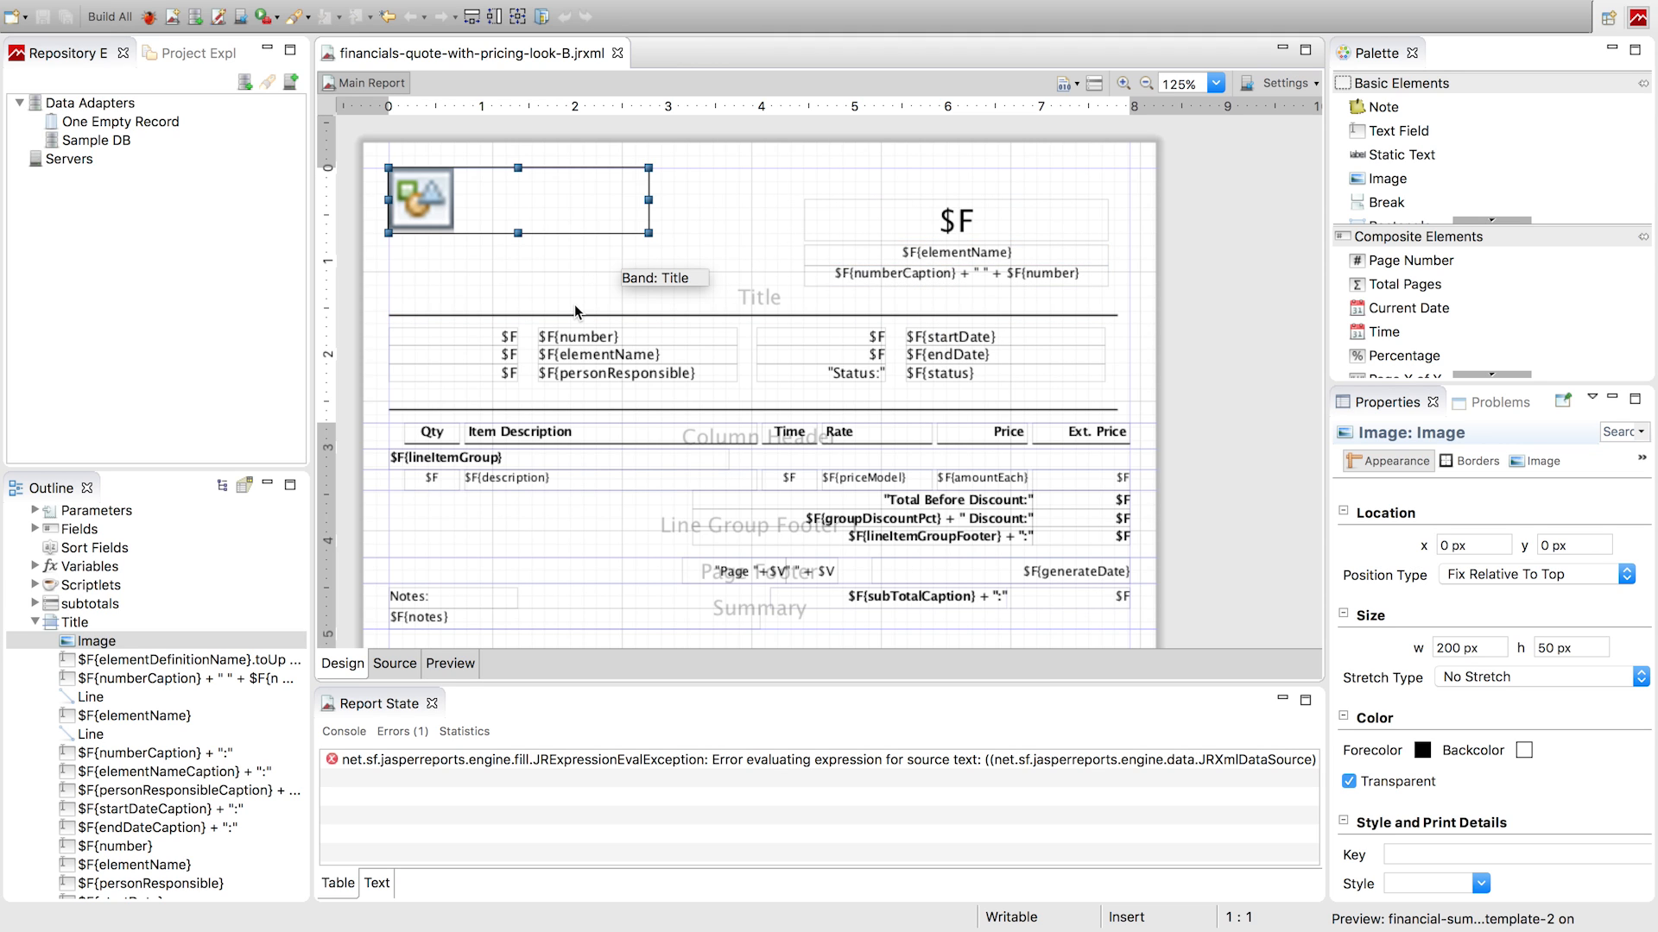
pyautogui.scroll(-5, 193, 665)
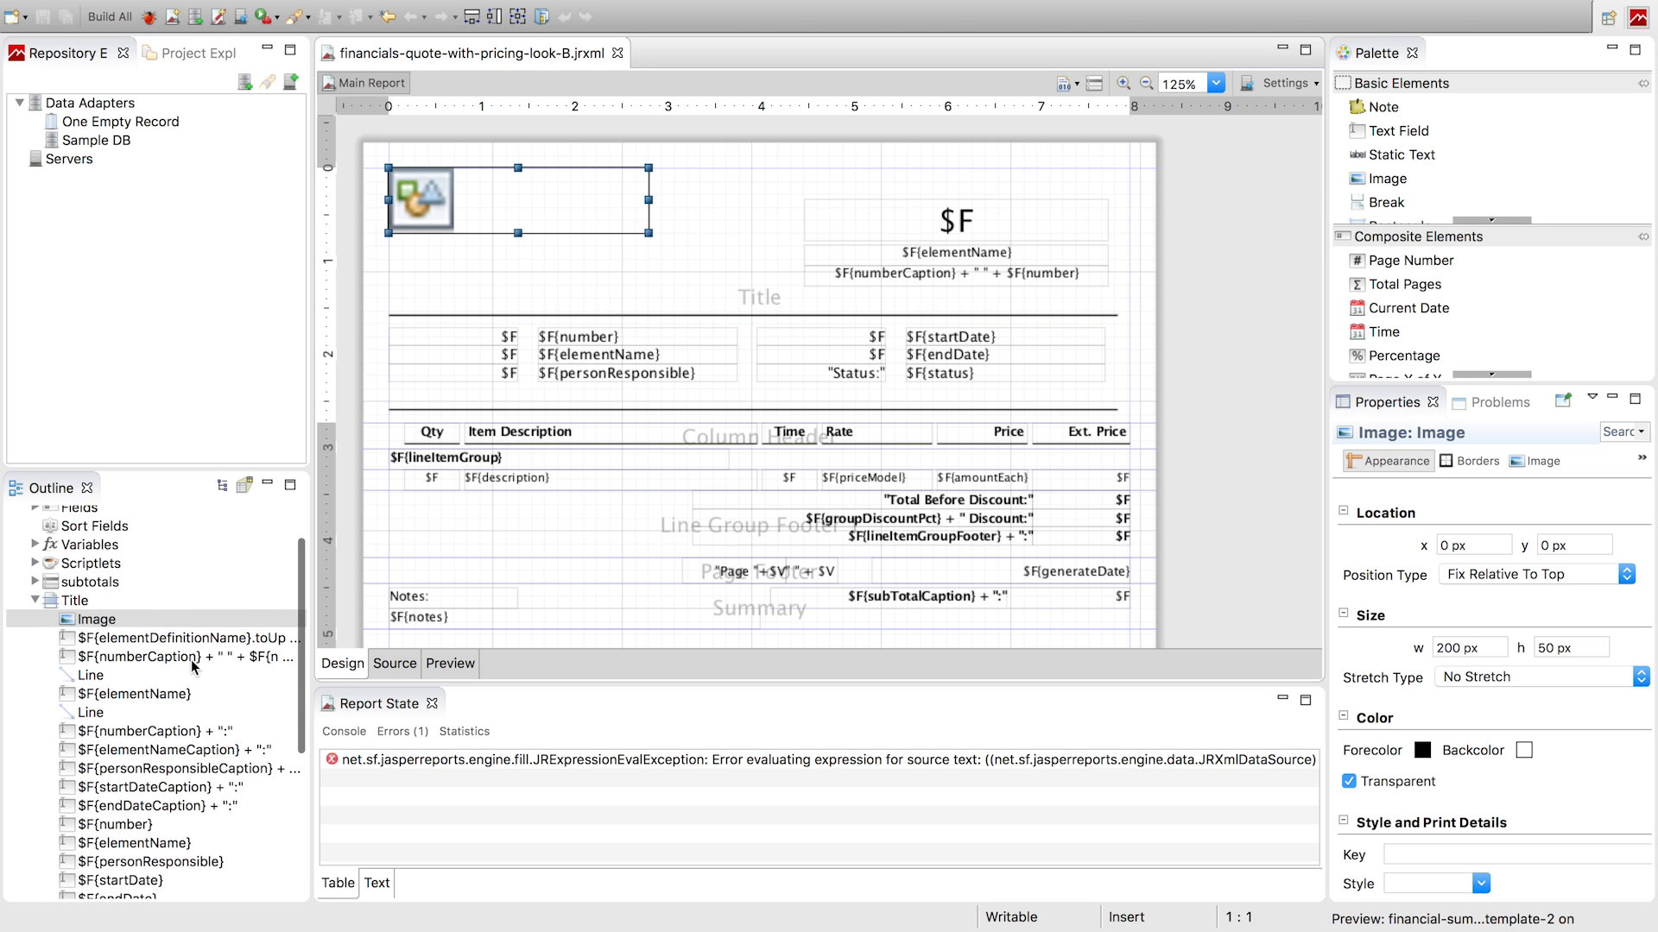
pyautogui.scroll(1, 194, 665)
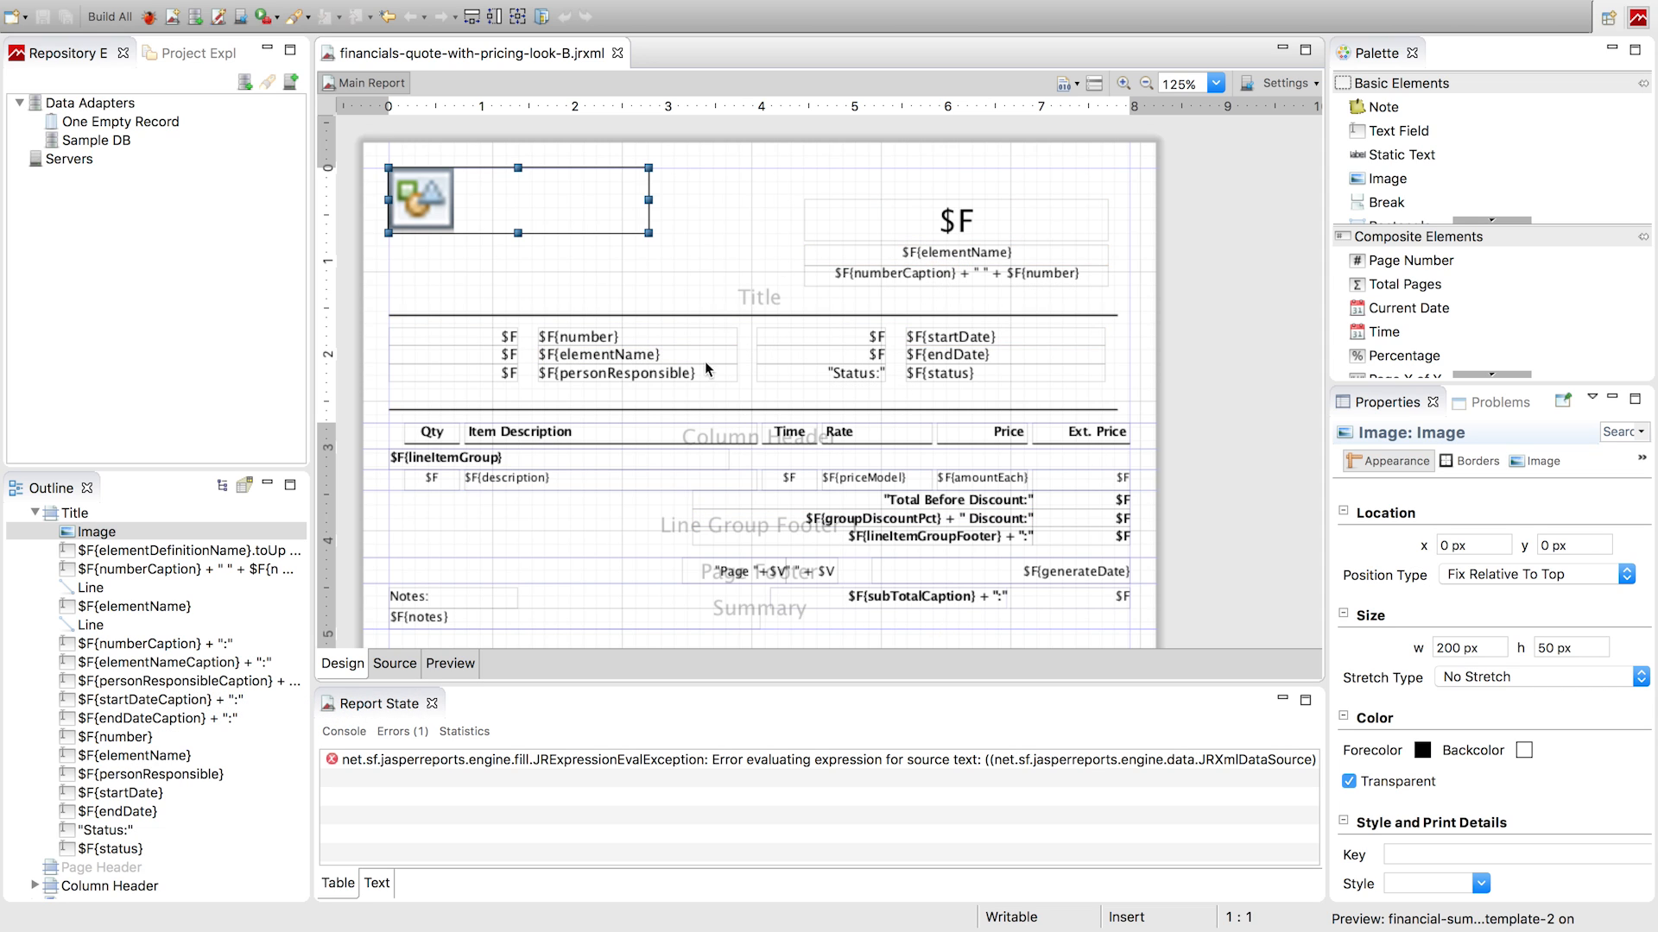
pyautogui.scroll(-3, 631, 483)
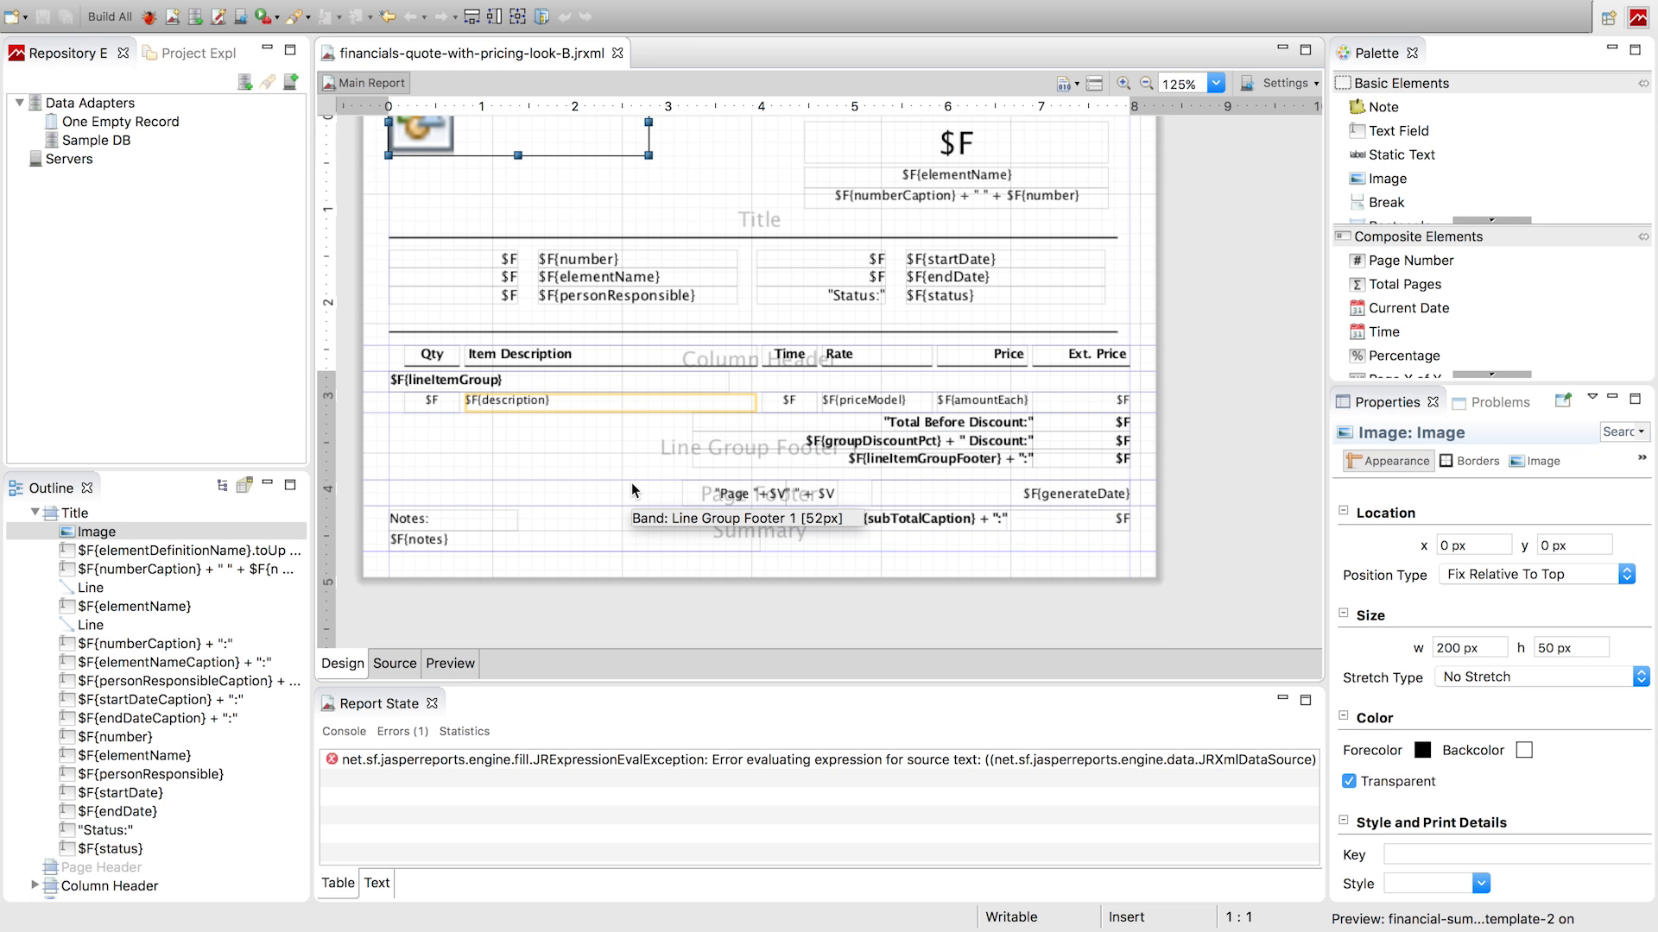
pyautogui.scroll(3, 630, 489)
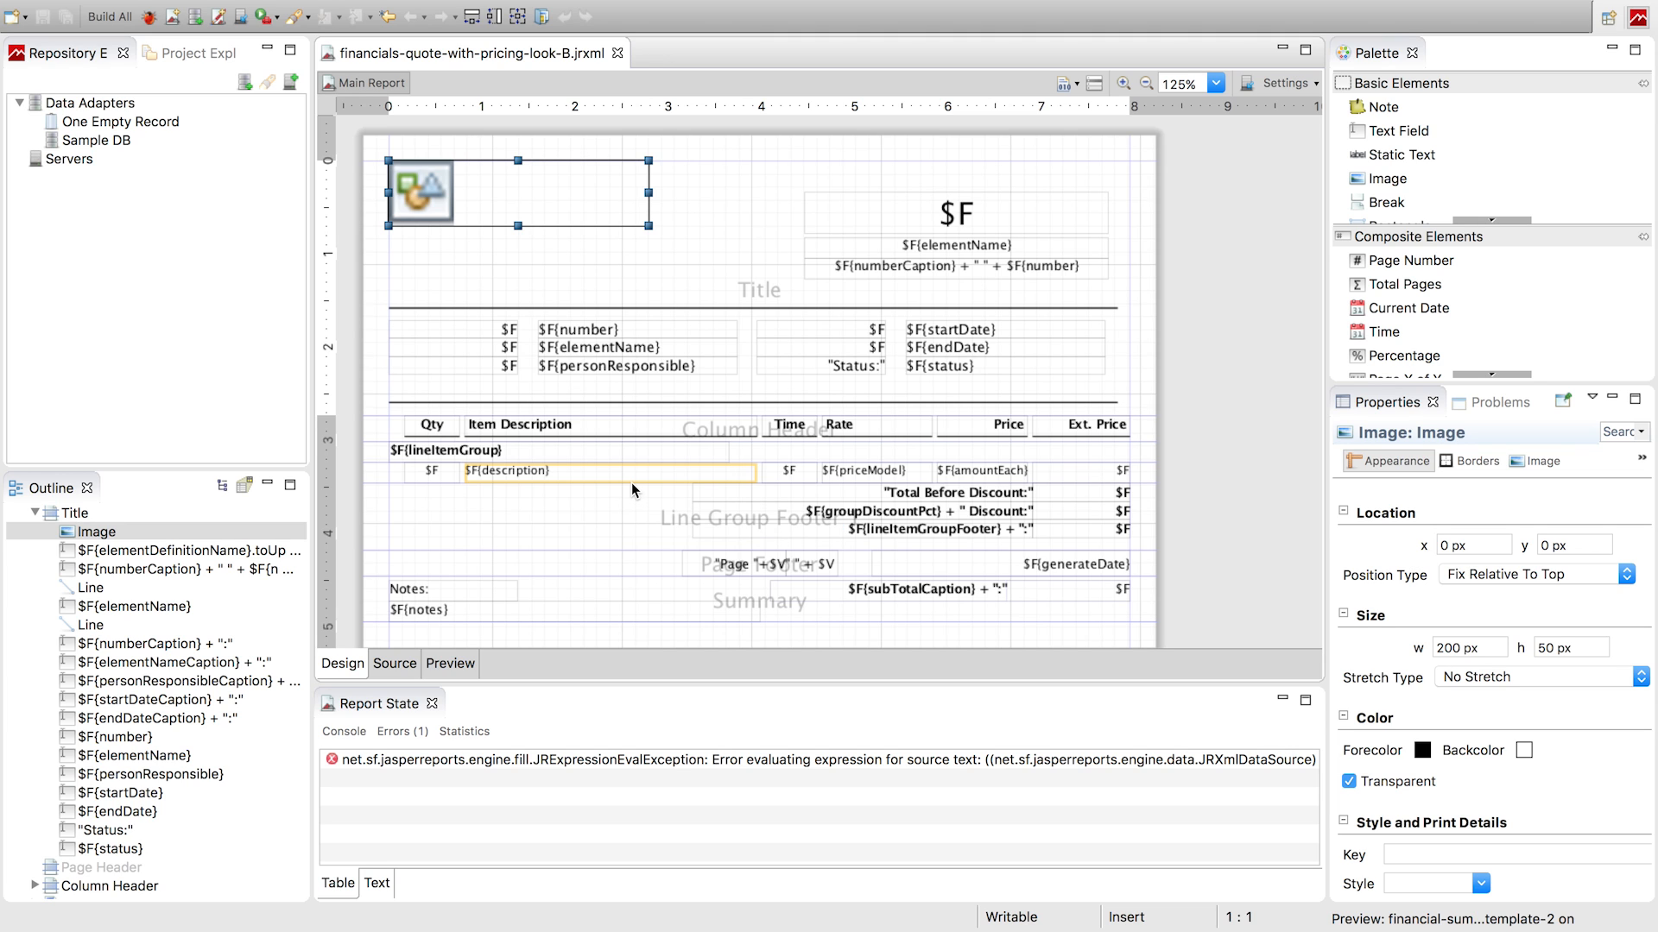
# Inspect the Title band and its $F{elementName} and $F{numberCaption} text fields, comparing the number field with the quote number line in the PDF
pyautogui.click(702, 208)
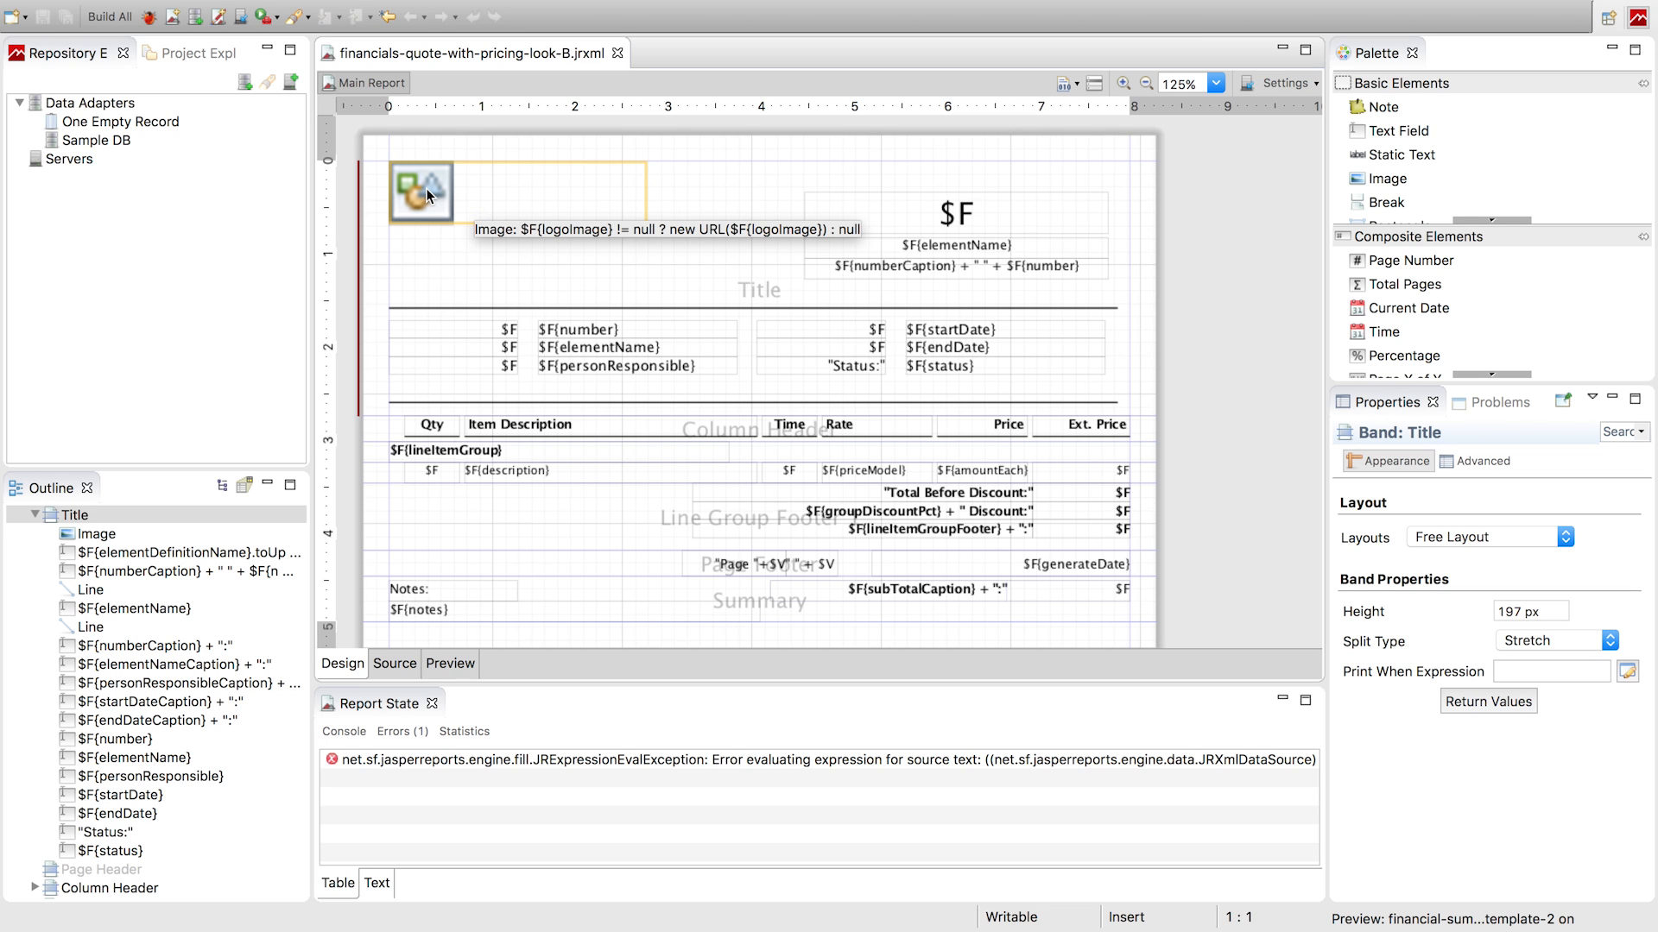
pyautogui.click(958, 246)
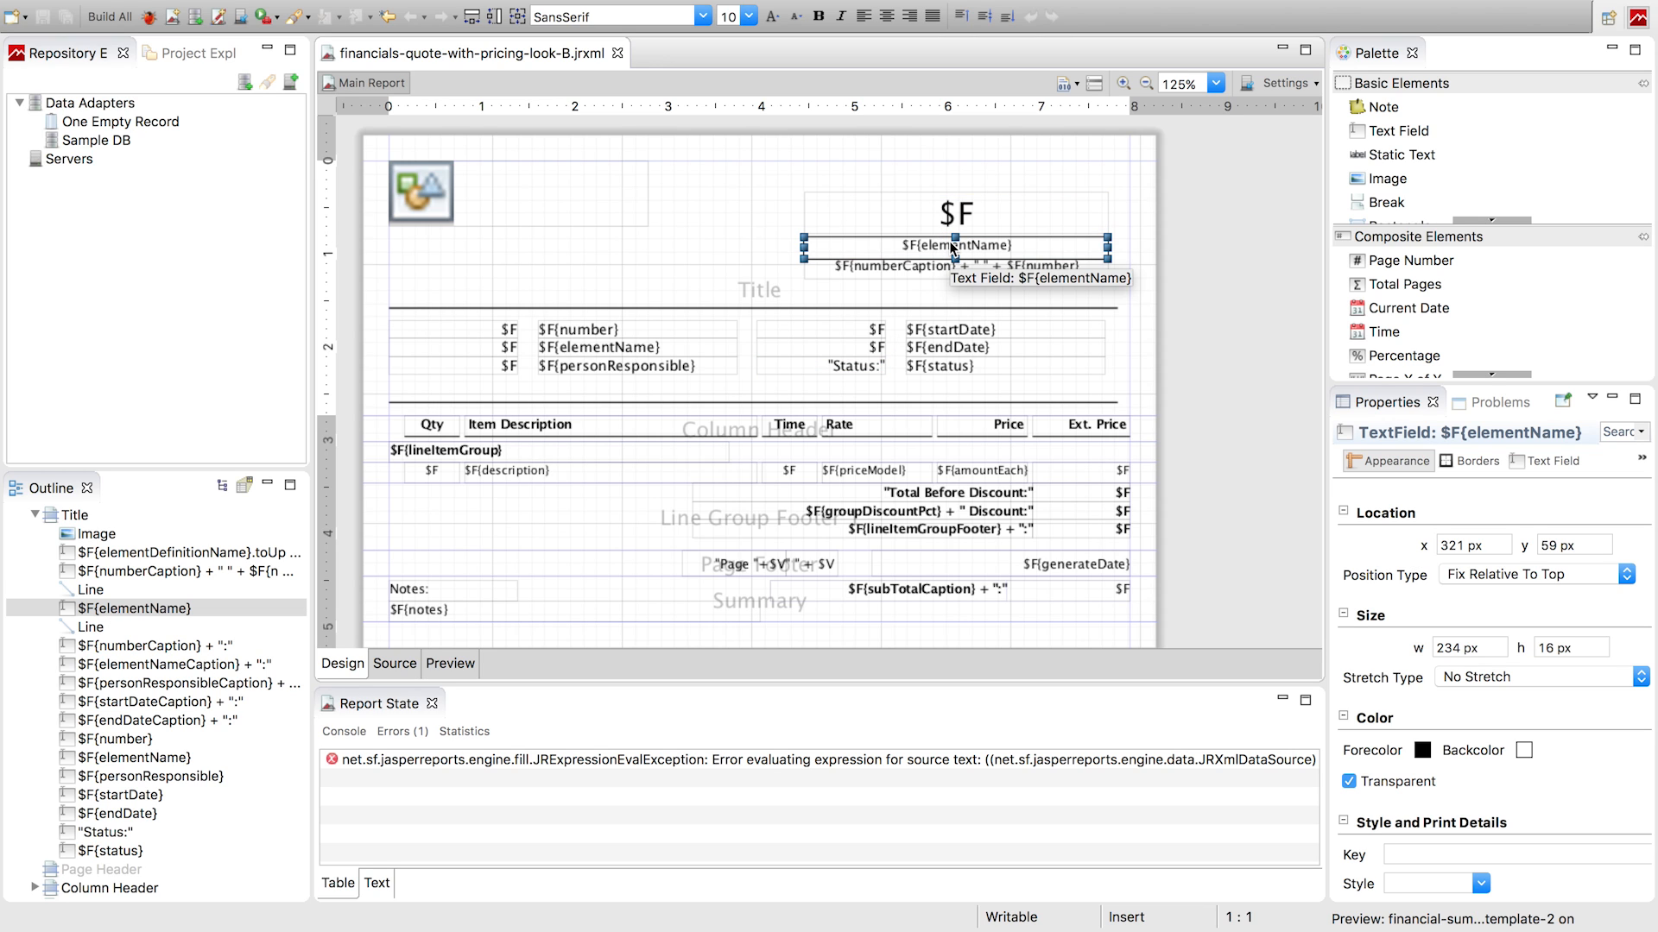
pyautogui.click(922, 271)
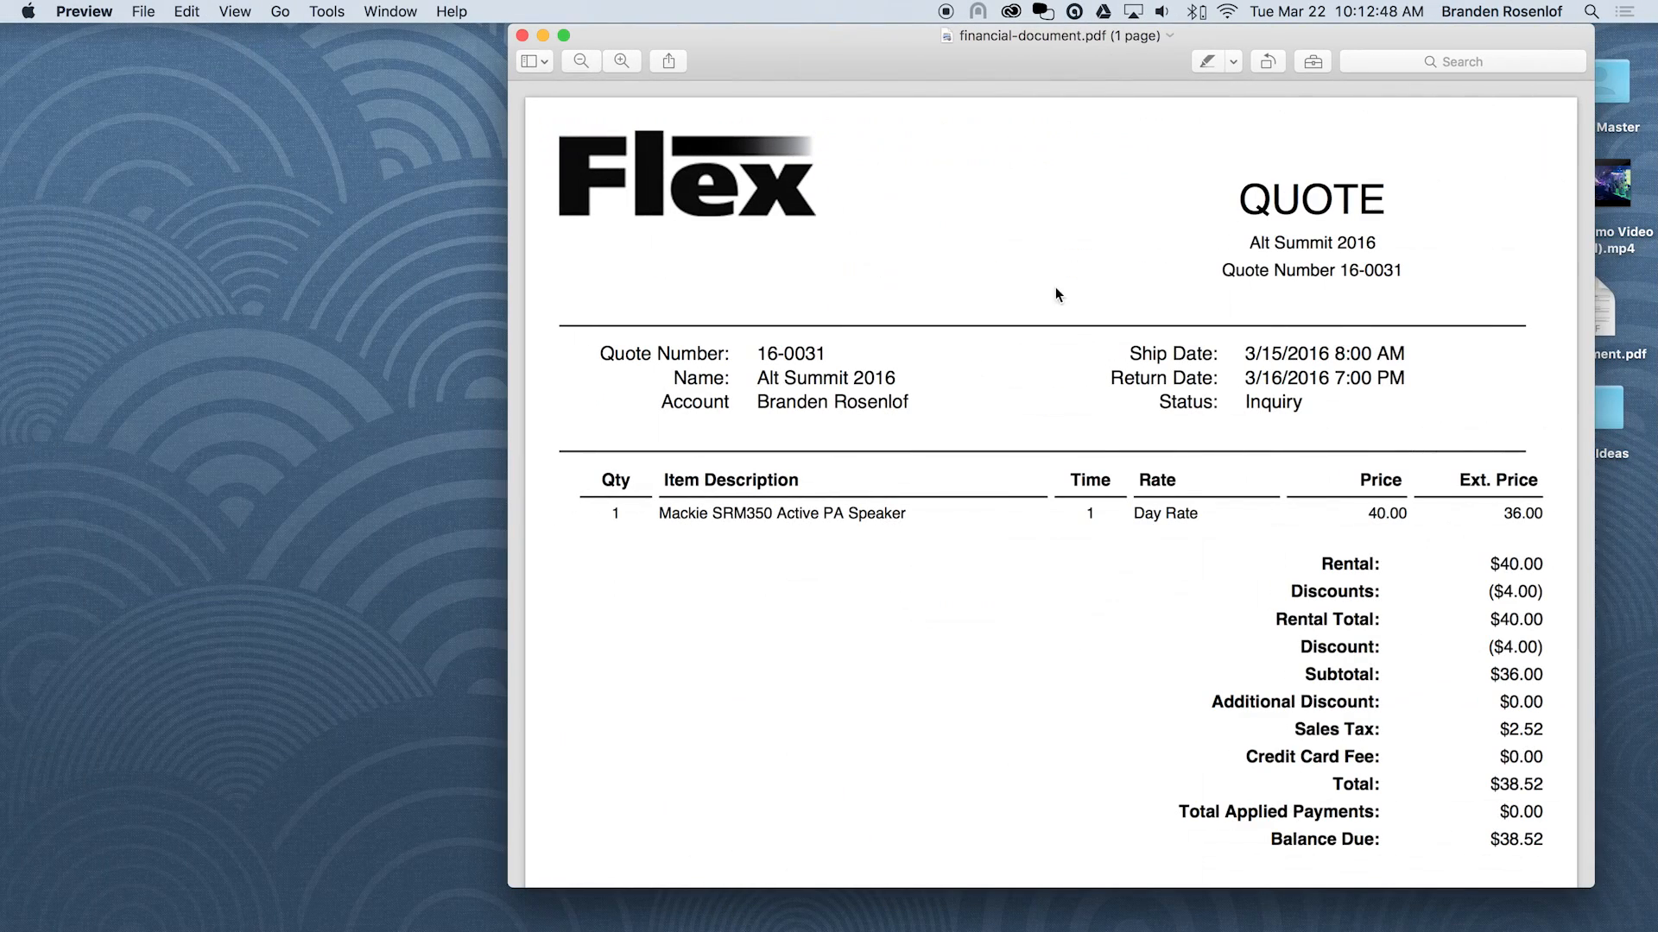
pyautogui.moveTo(1221, 273); pyautogui.dragTo(1394, 278)
pyautogui.hotkey('ctrl', 'Right')
pyautogui.hotkey('ctrl', 'Right')
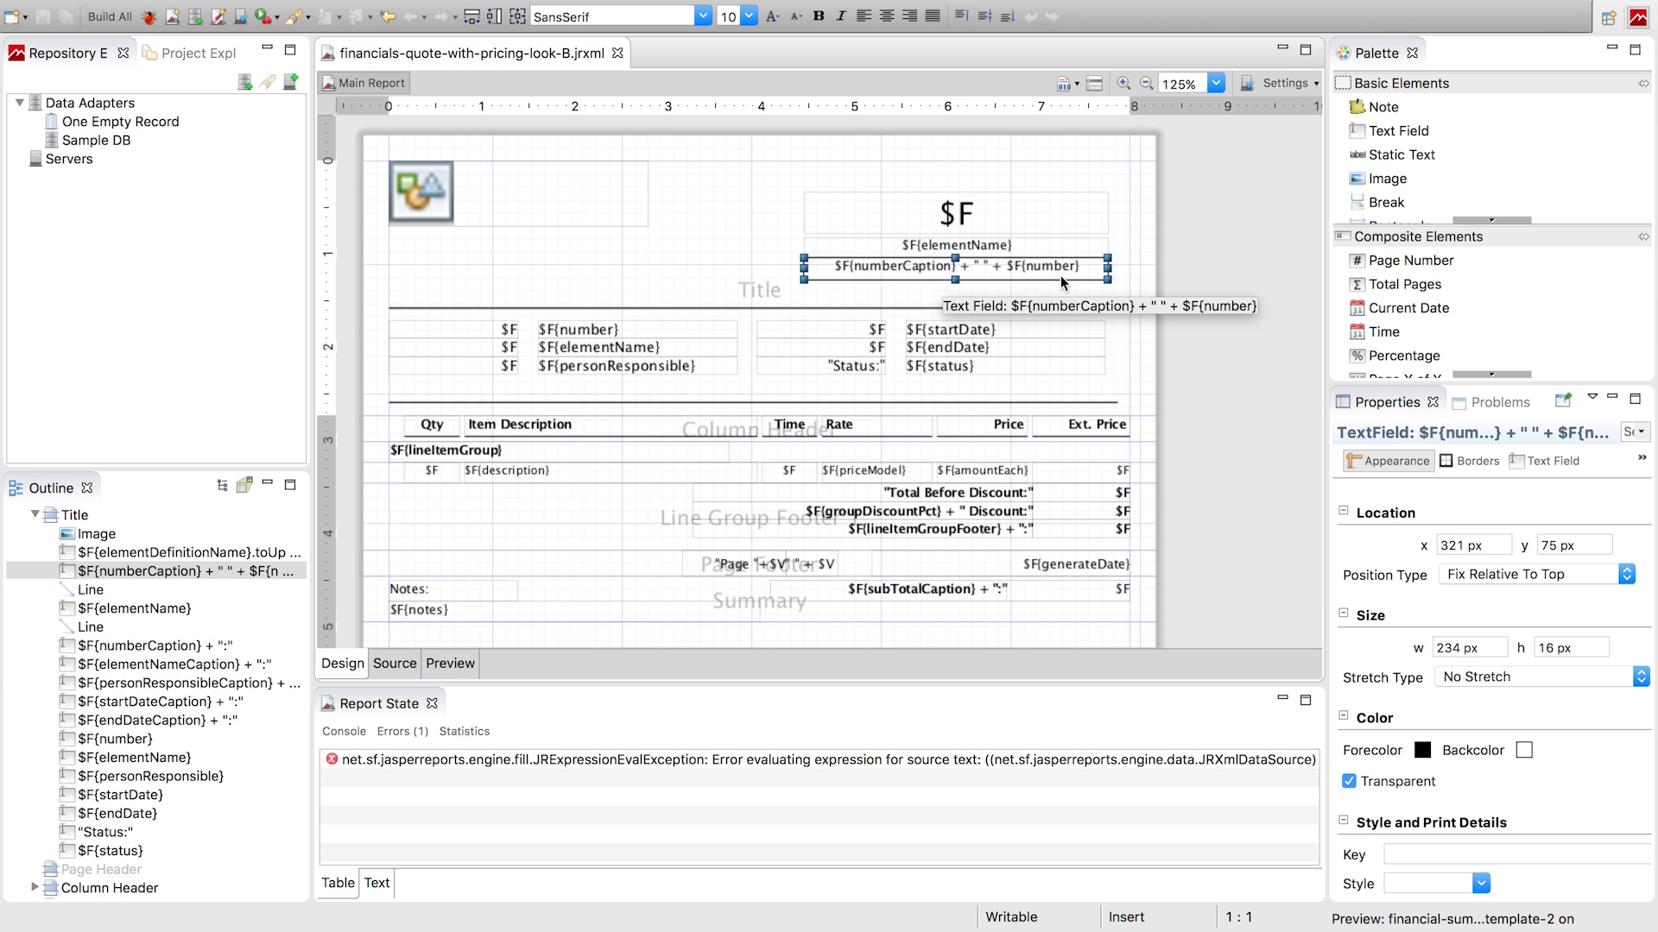
pyautogui.click(1231, 258)
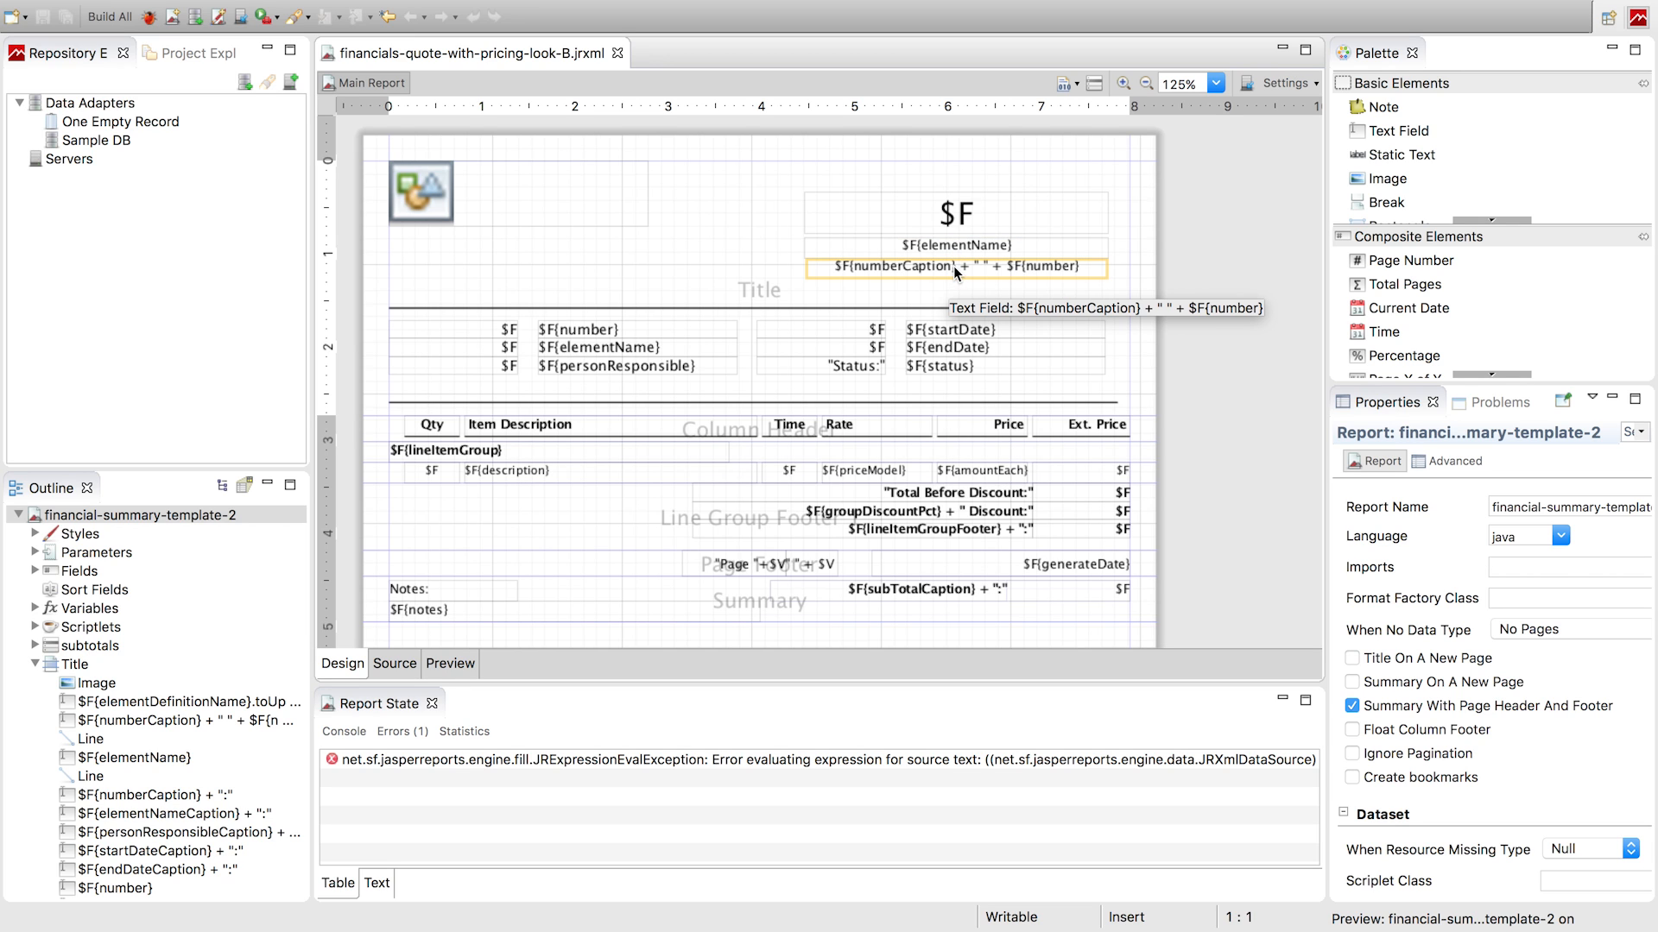
# Switch to Safari and open forum.flexrentalsolutions.com in a new tab
pyautogui.hotkey('ctrl', 'Left')
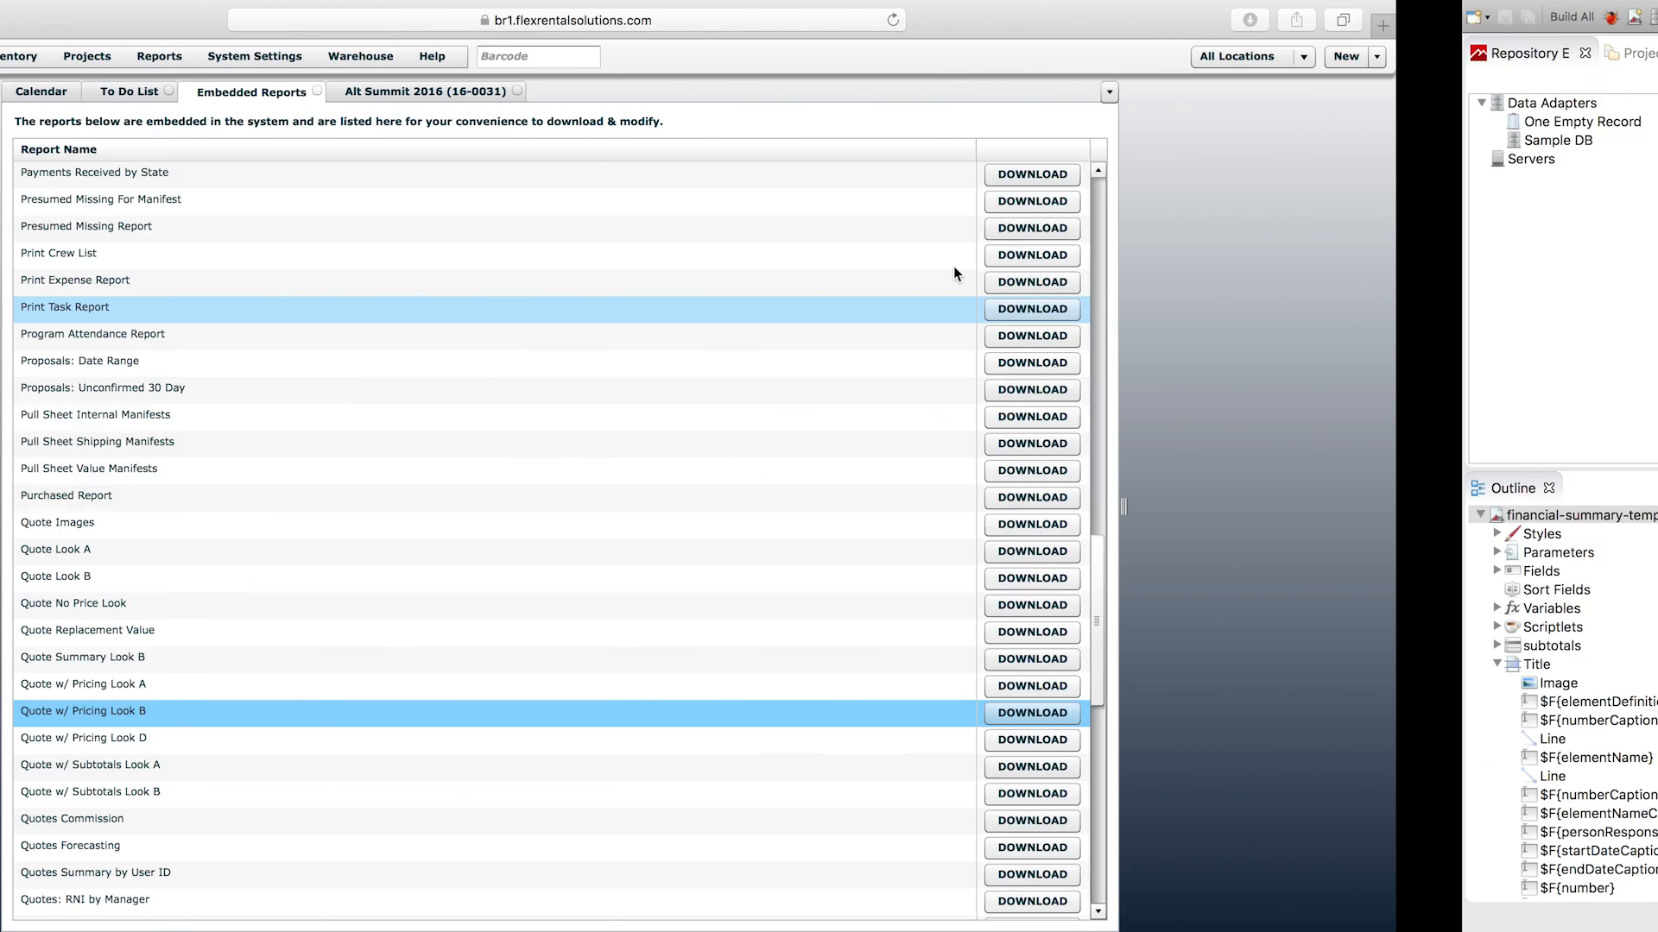
pyautogui.press('super+t')
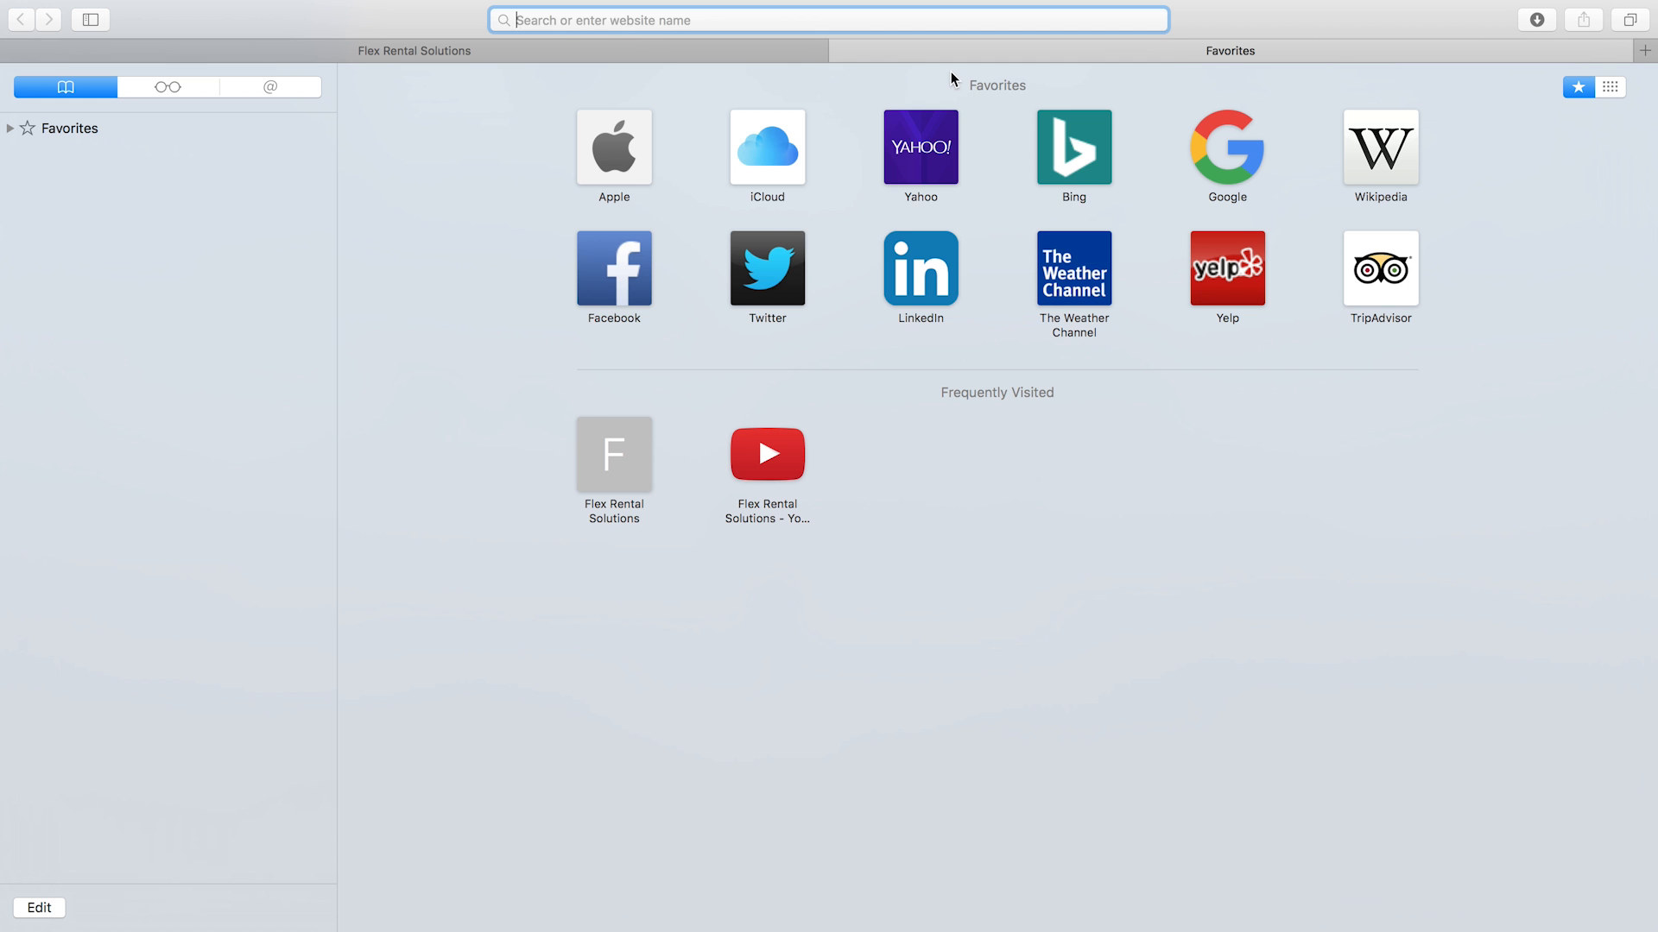
pyautogui.write('for')
pyautogui.press('Return')
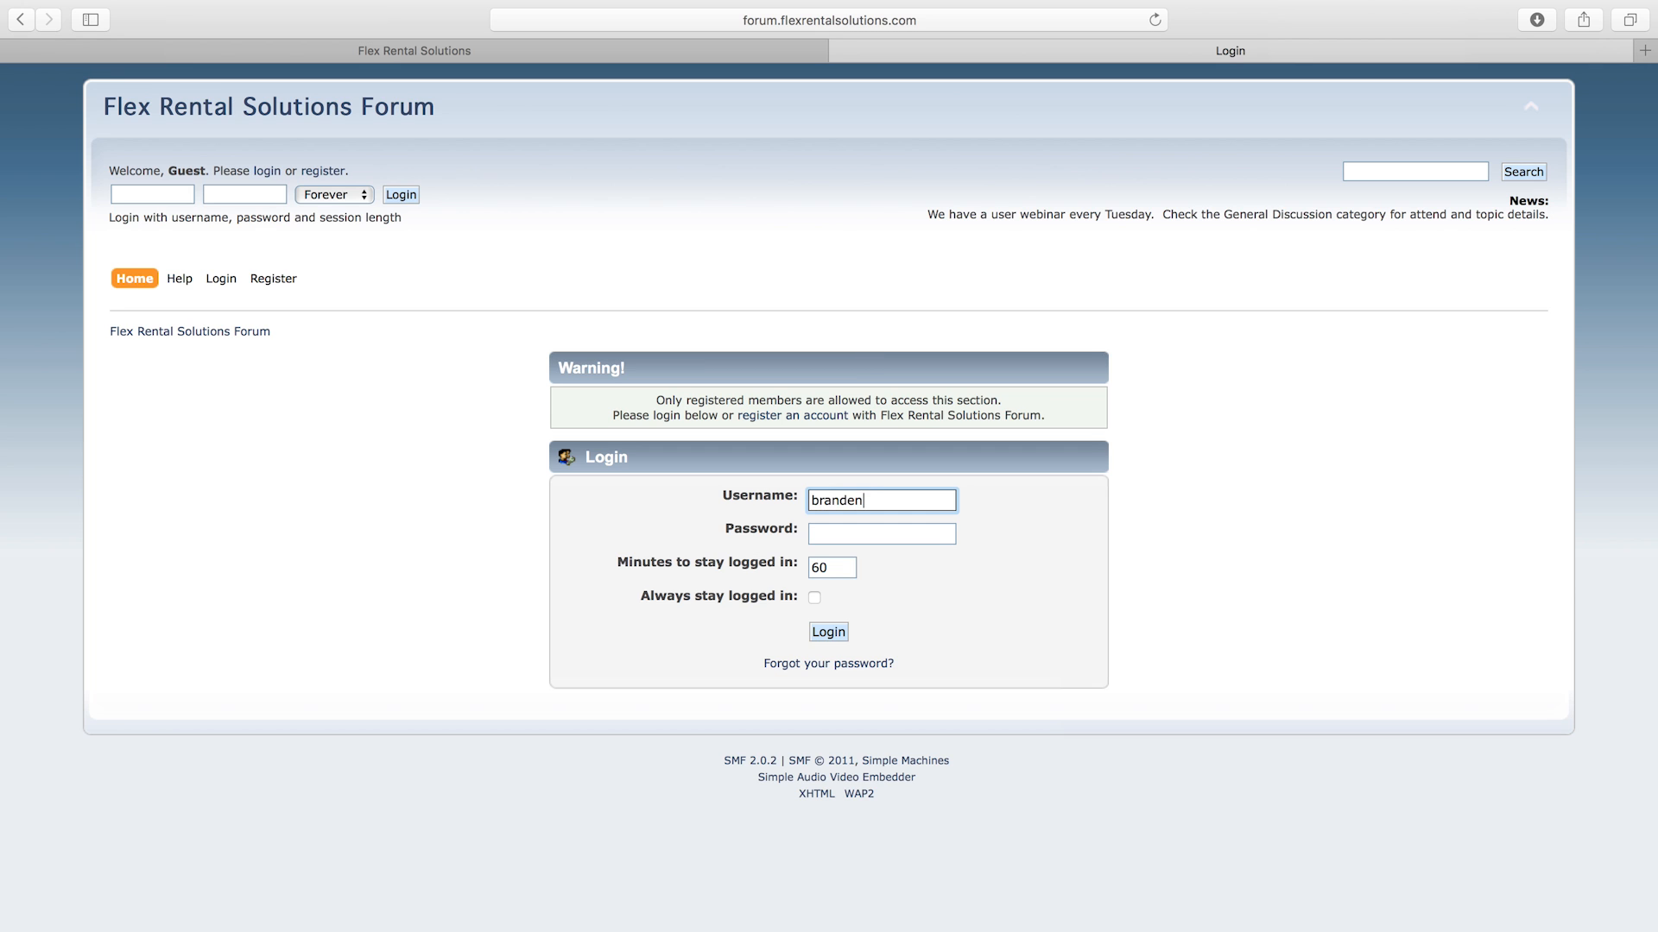
# Log in to the forum with the username and account password, staying always logged in, and decline saving the password
pyautogui.press('Tab')
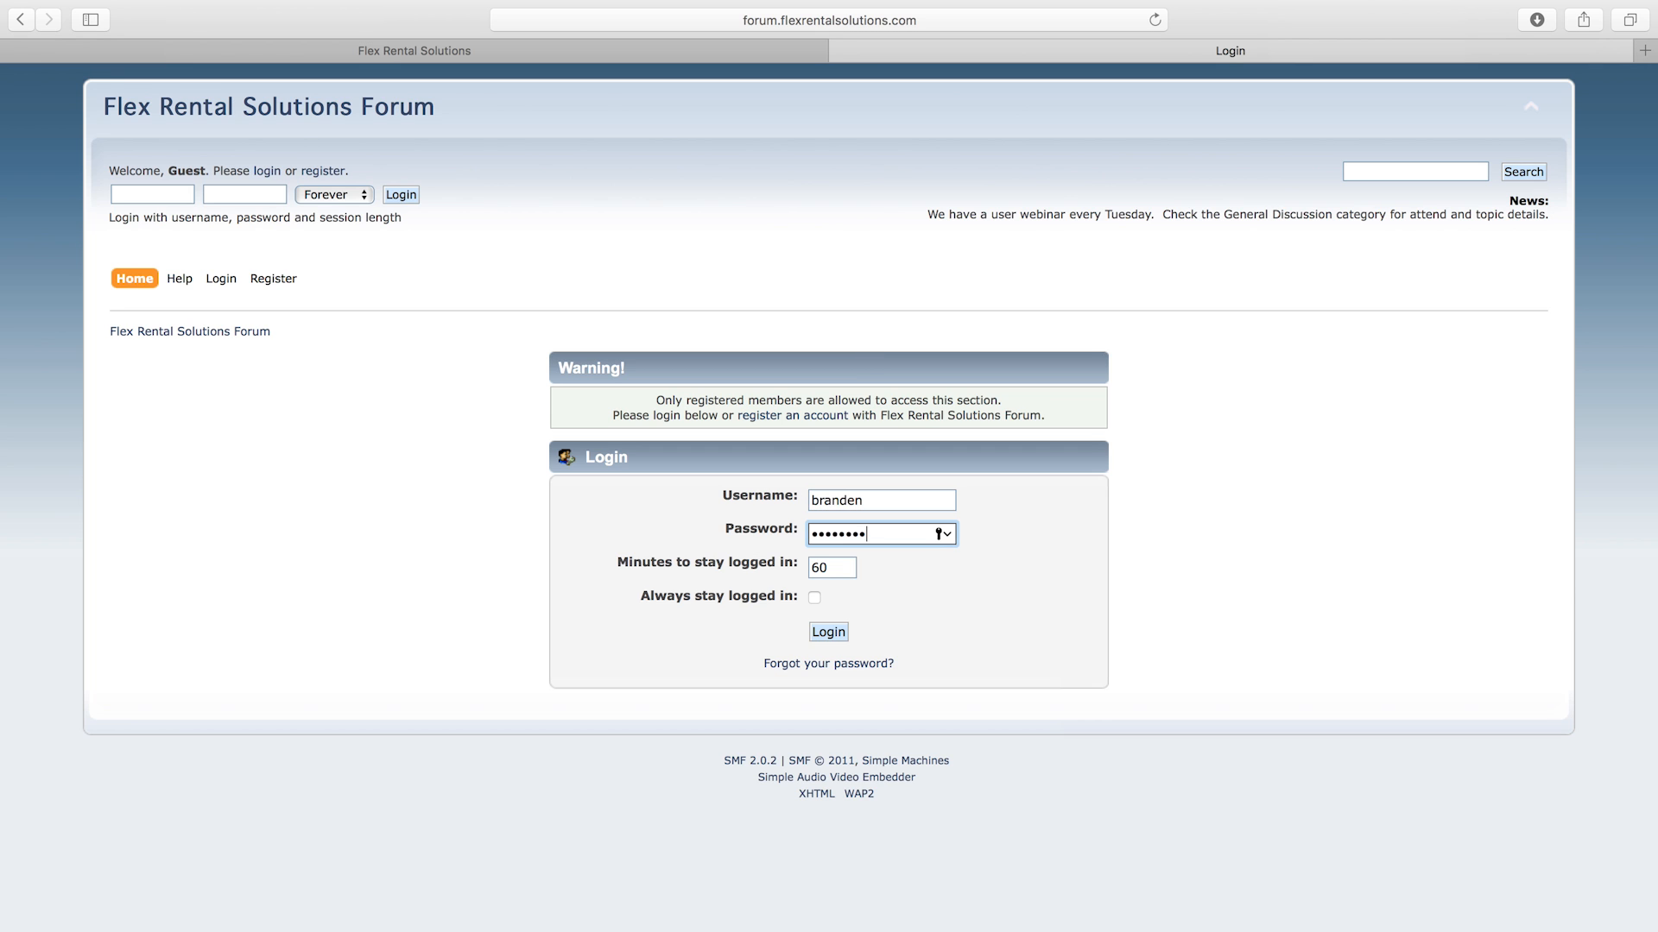
pyautogui.click(815, 601)
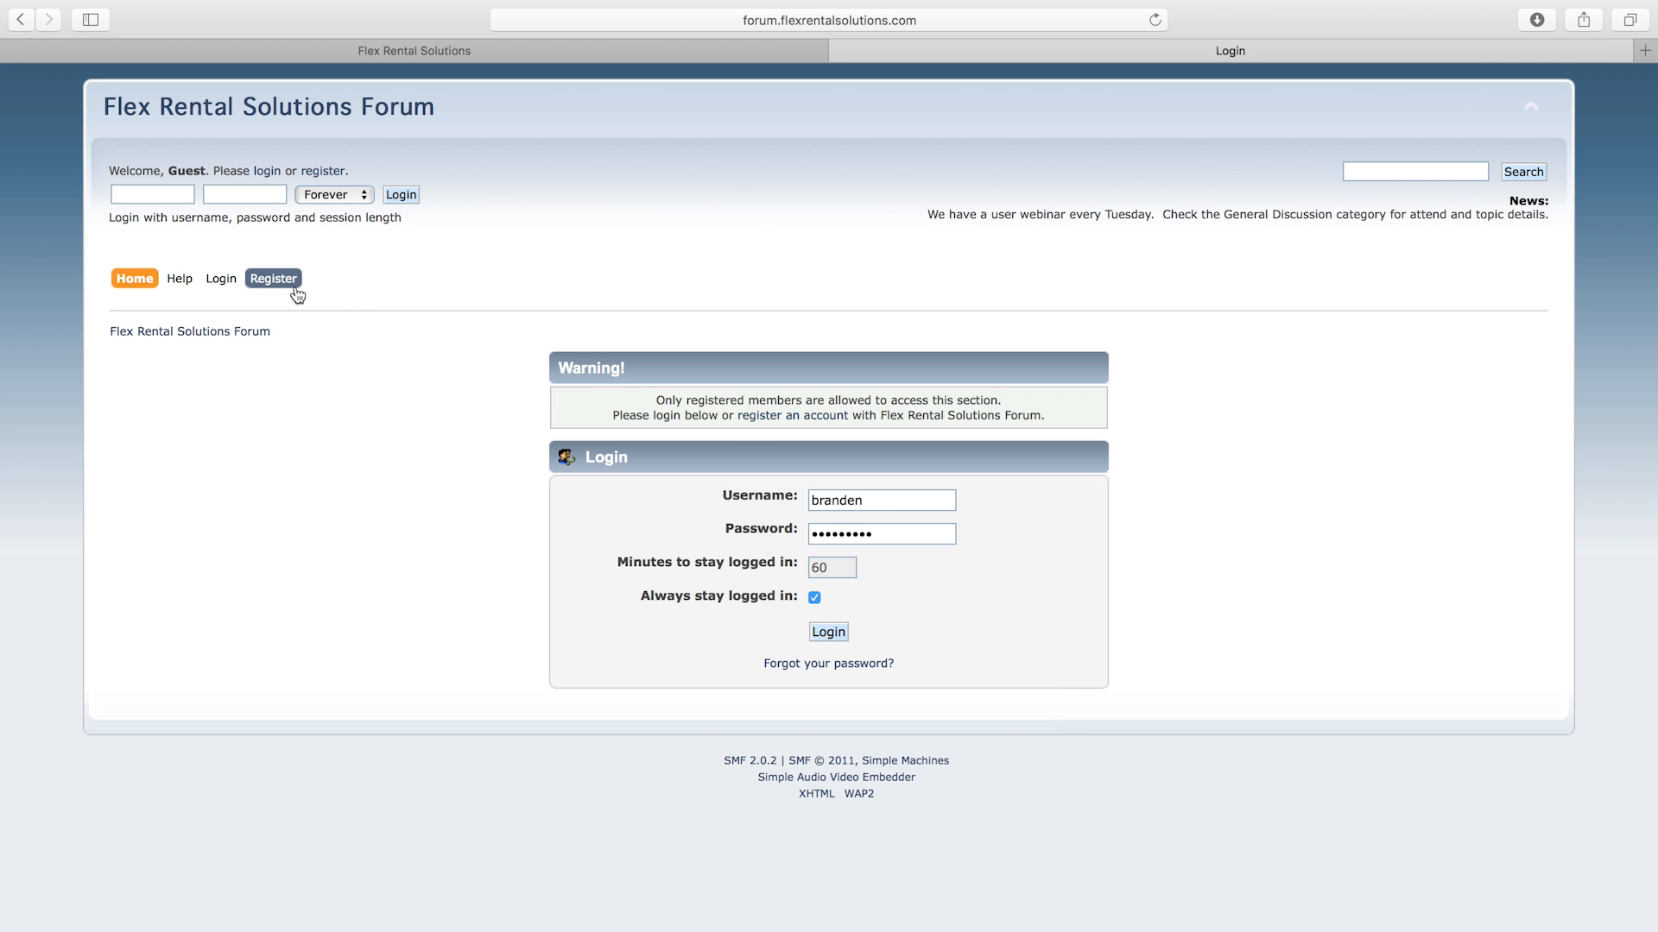
pyautogui.click(804, 631)
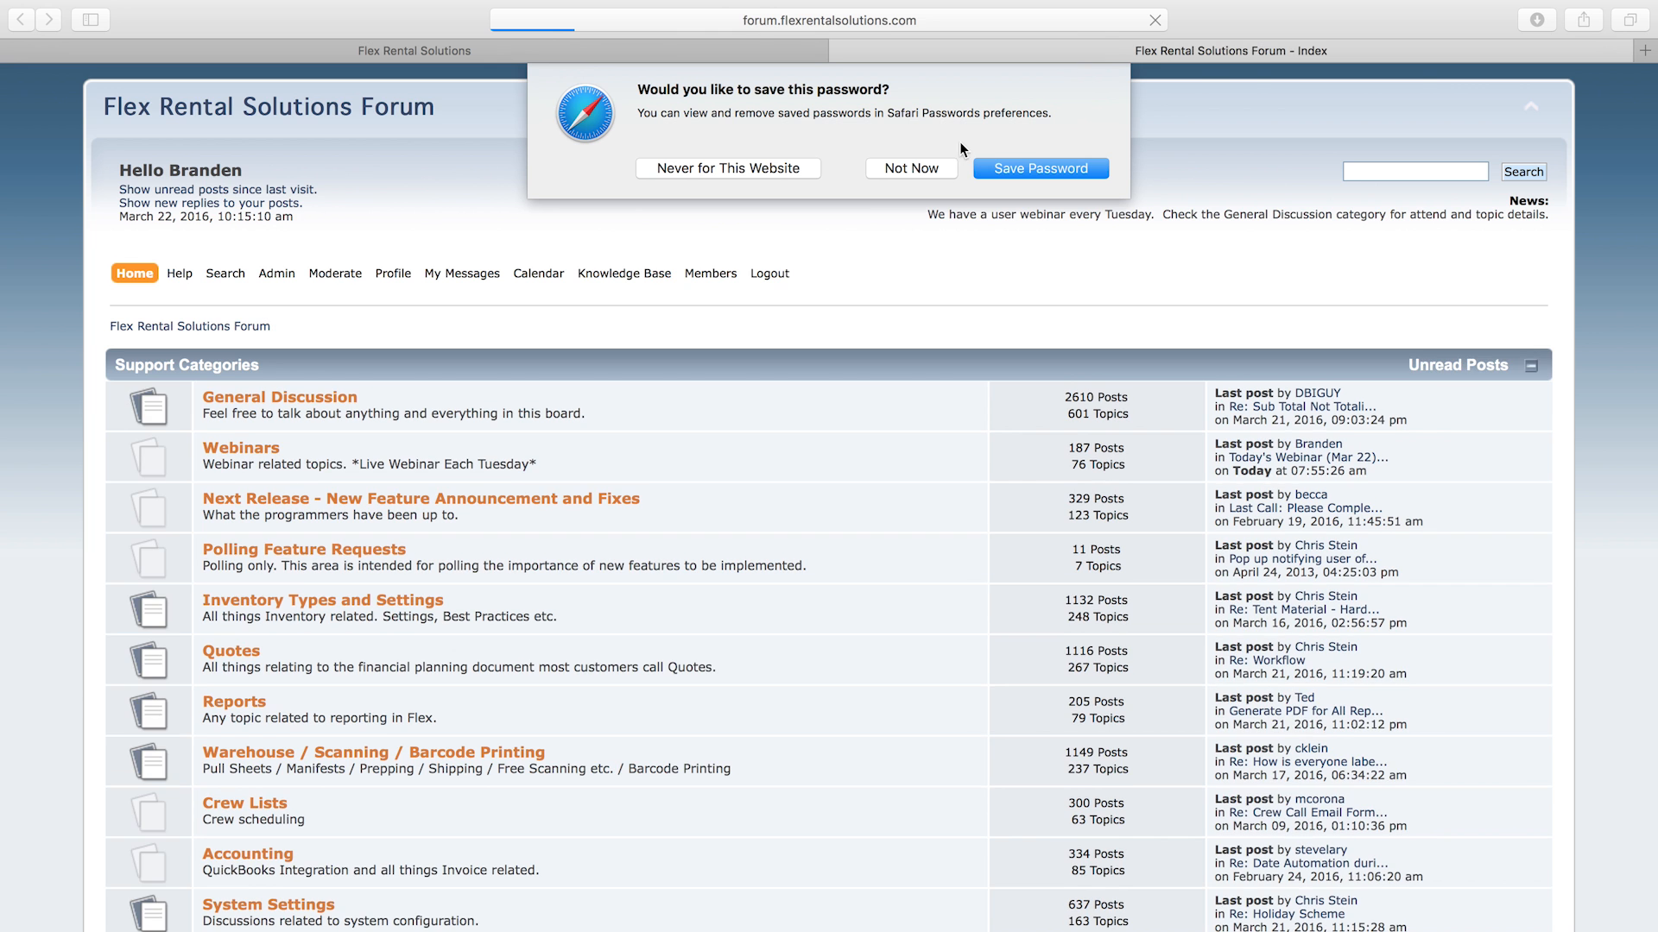
pyautogui.click(907, 172)
# Open the forum's Reports board and read the topic Jaspersoft Studio Expression for "Venue Name"
pyautogui.scroll(-3, 244, 557)
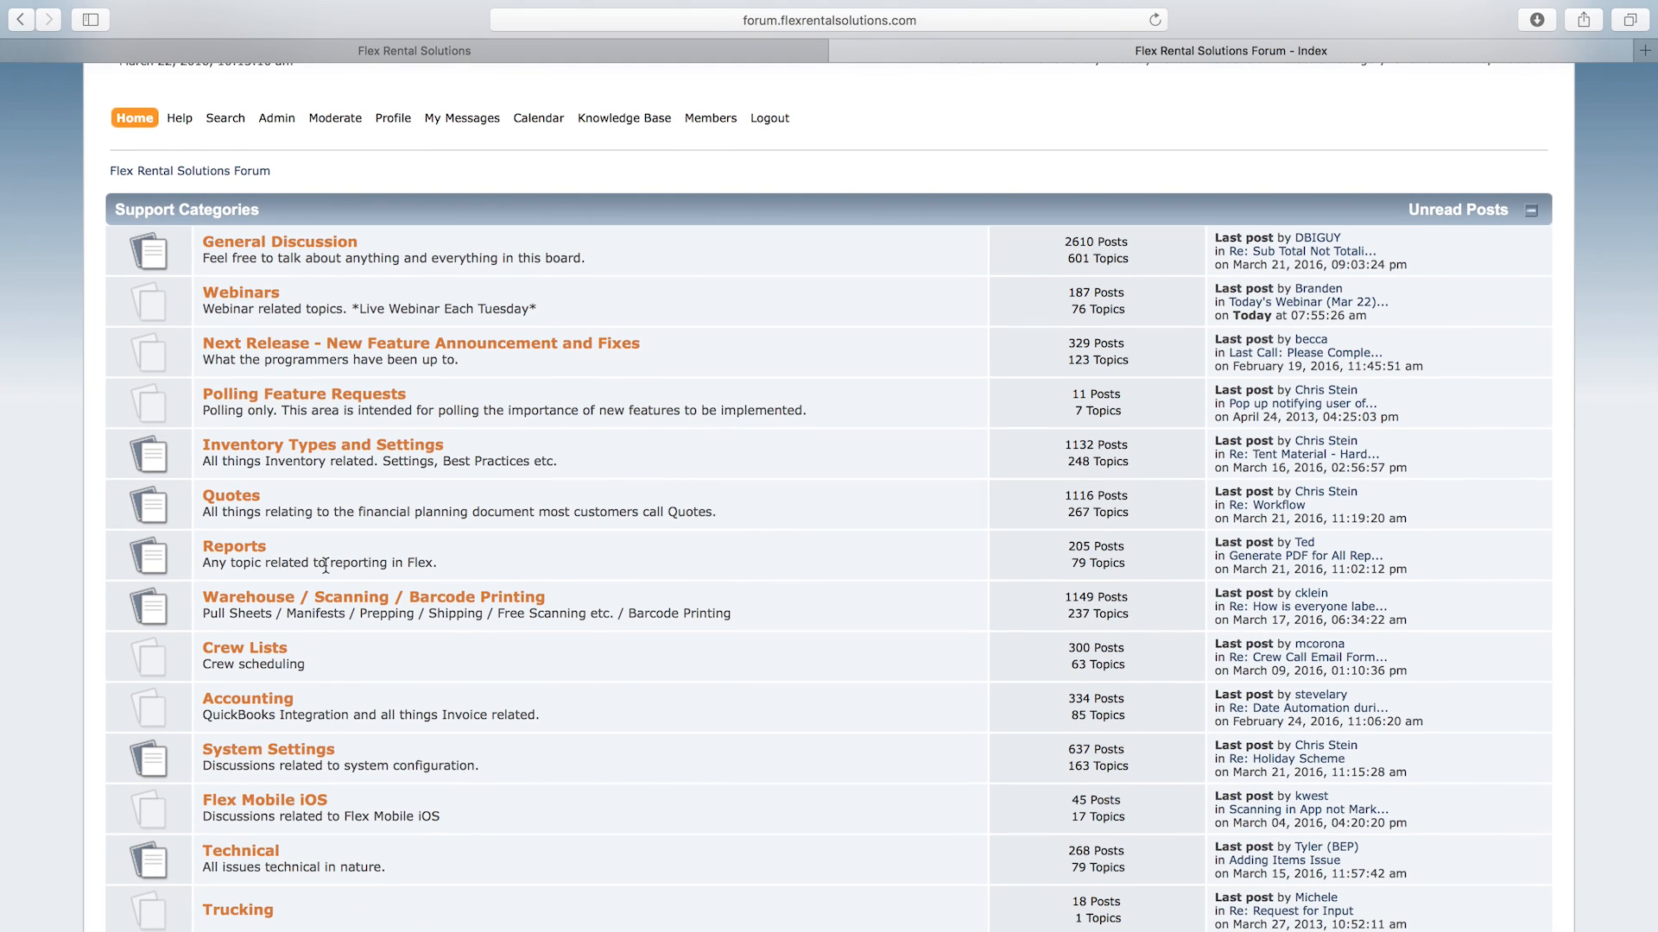
pyautogui.click(240, 549)
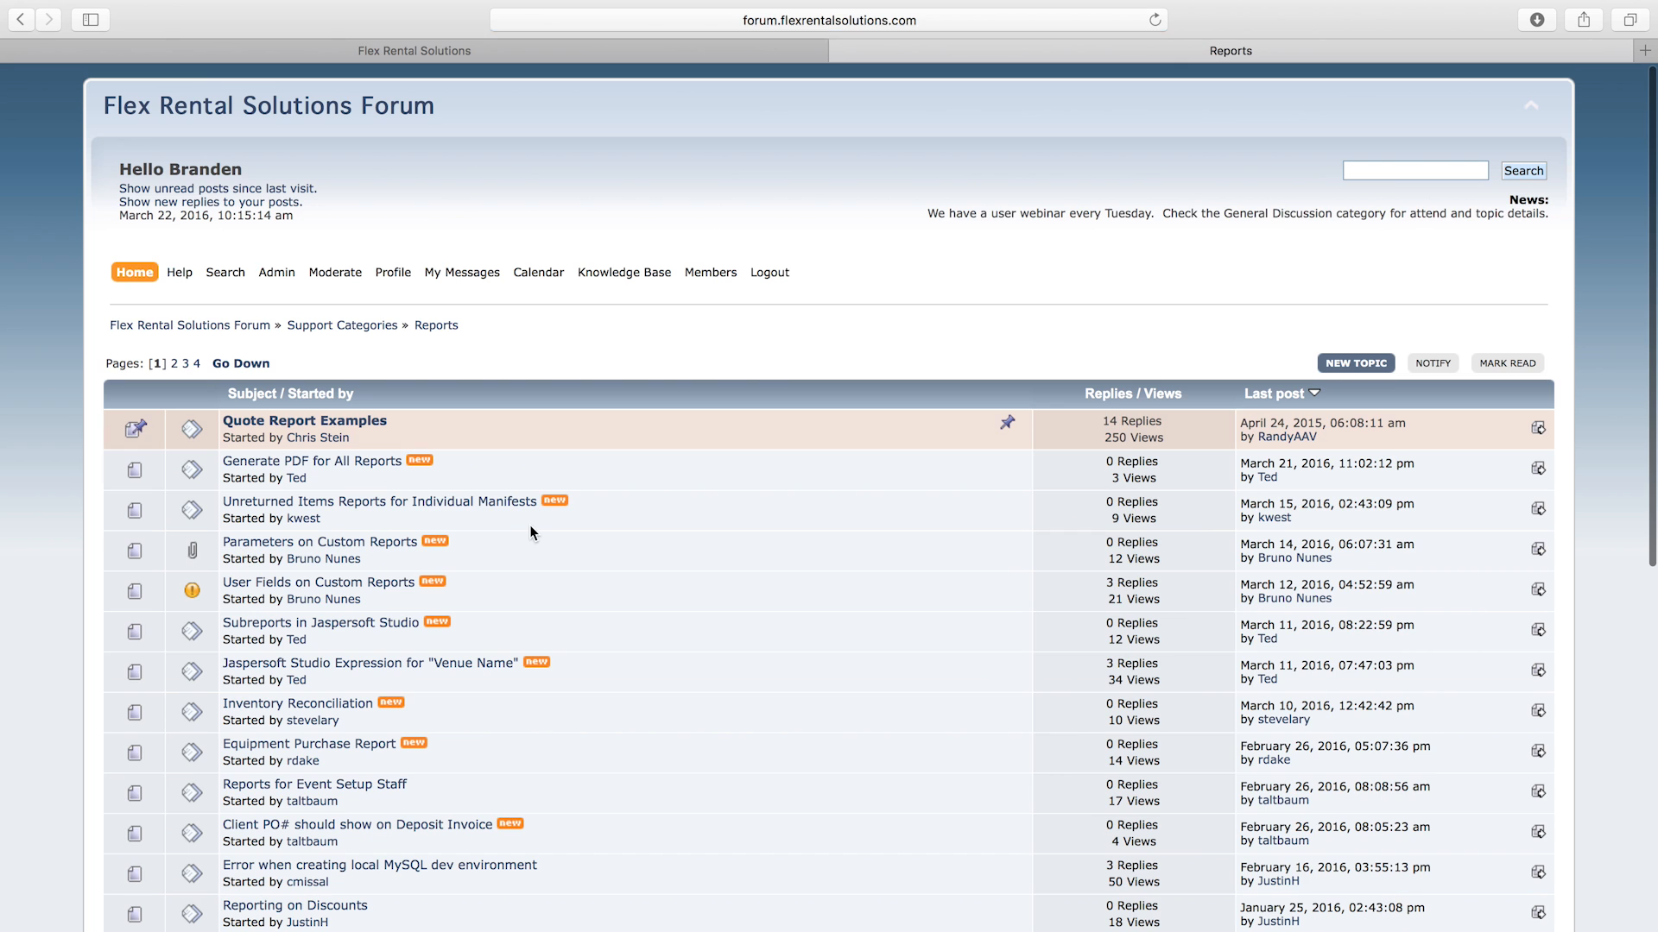
pyautogui.scroll(-5, 529, 527)
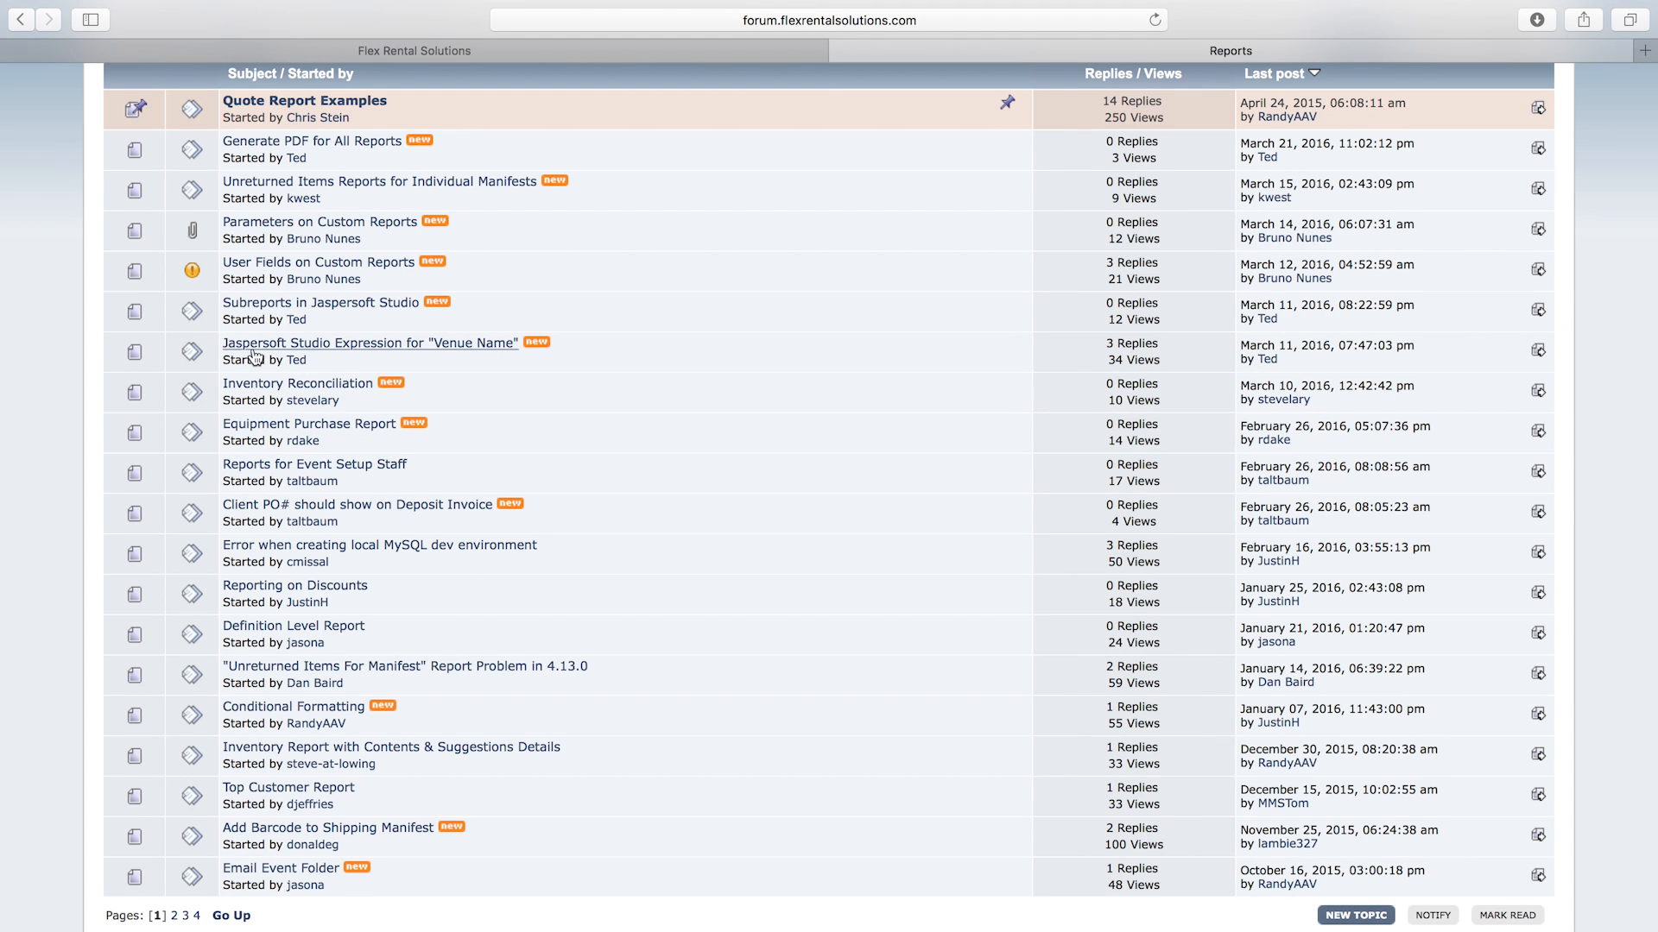
pyautogui.click(474, 347)
pyautogui.scroll(-10, 473, 356)
pyautogui.scroll(10, 473, 356)
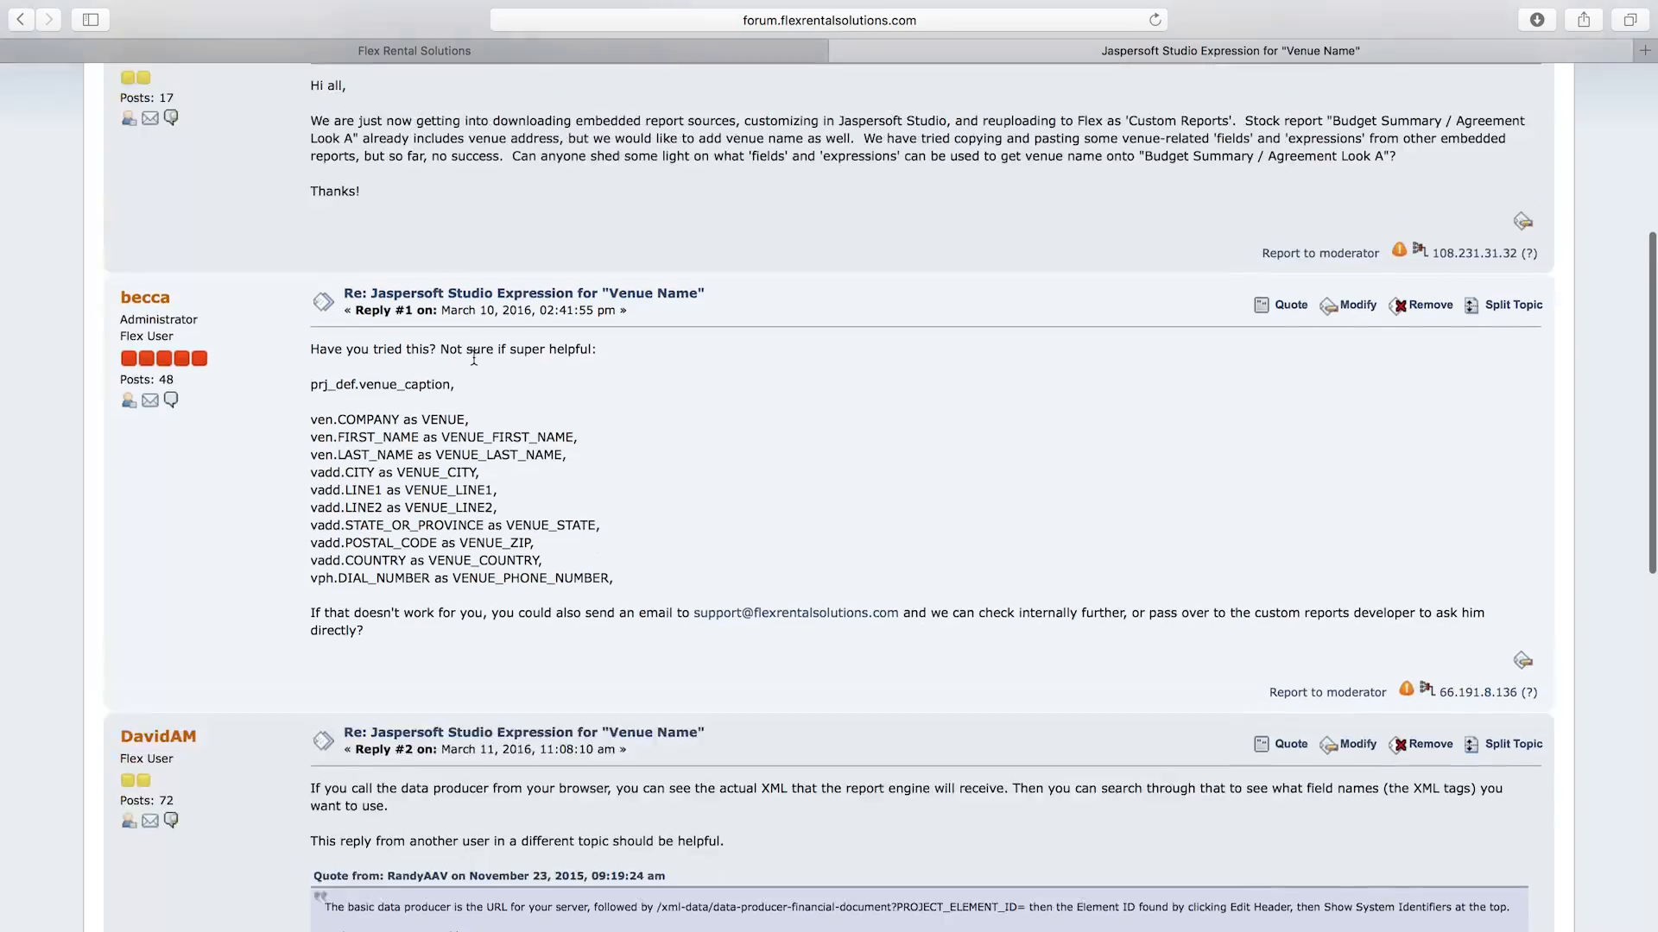
# Go back to the Reports board, look through its topics, then close the forum tab and return to Jaspersoft Studio
pyautogui.press('super+bracketleft')
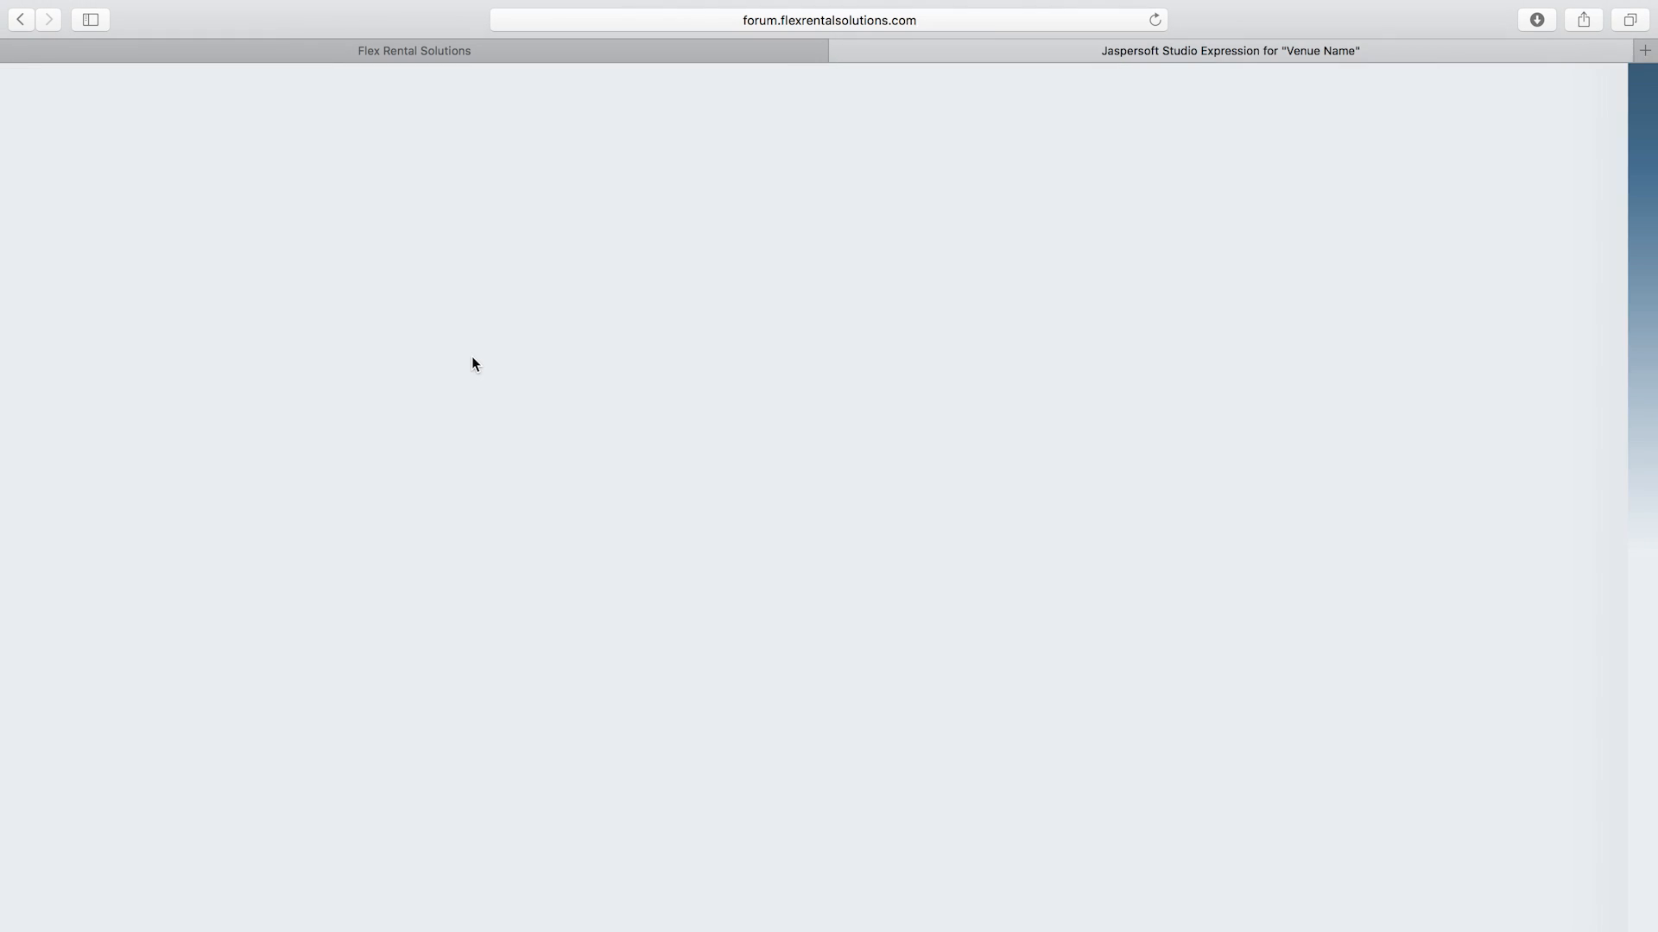
pyautogui.scroll(1, 540, 338)
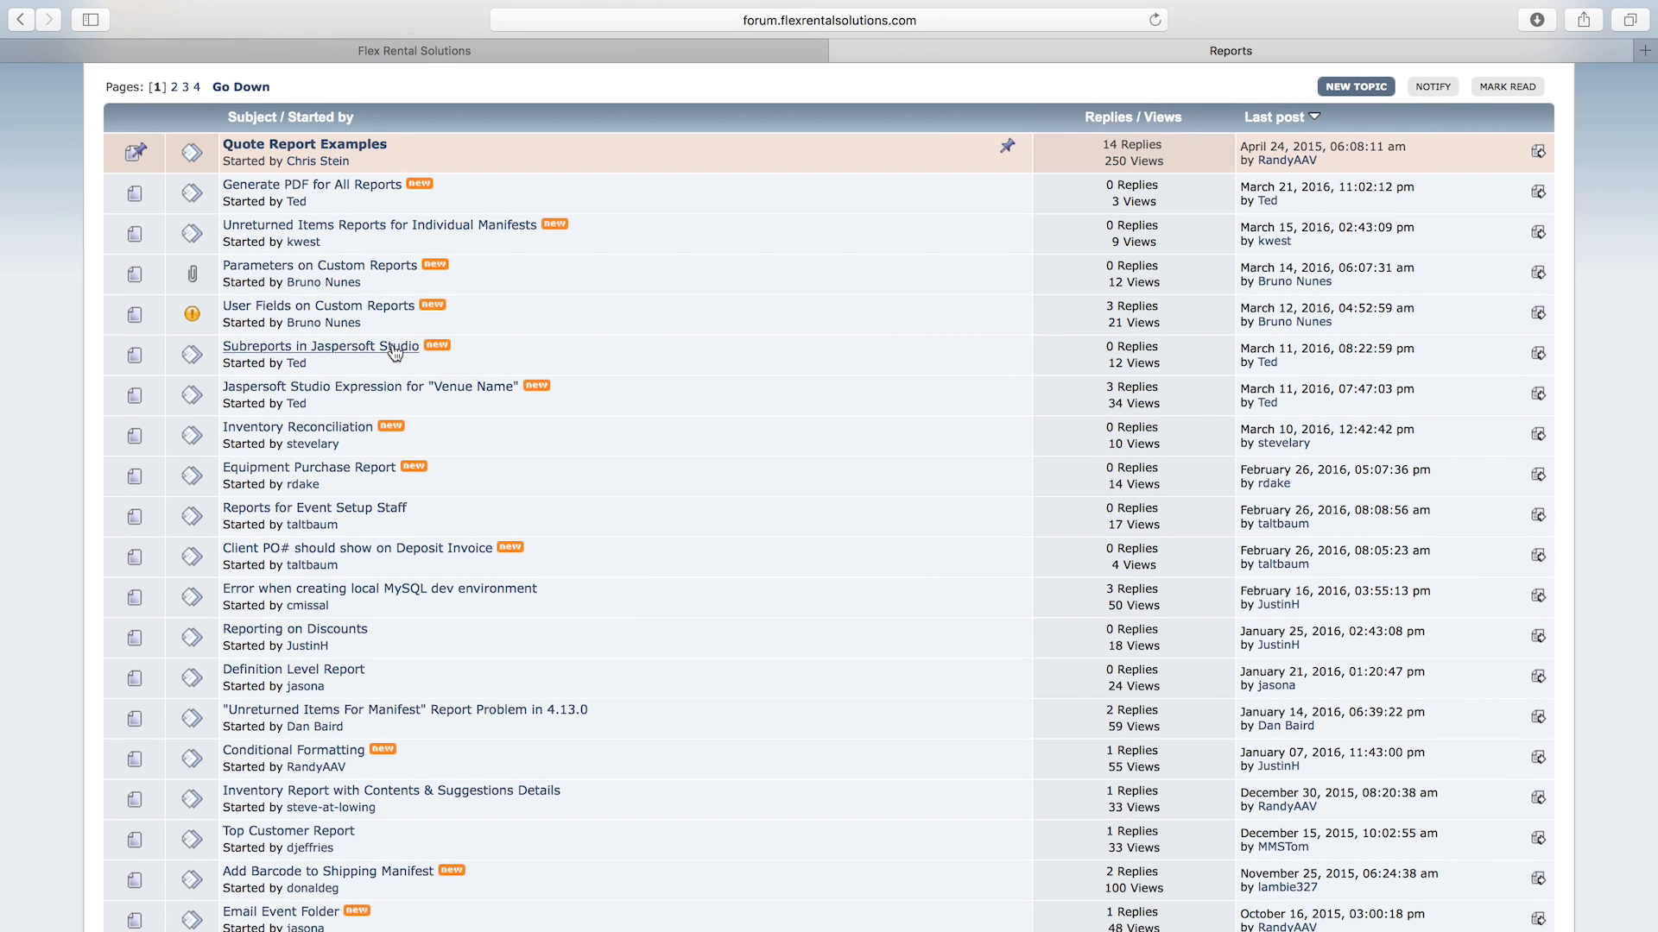
pyautogui.scroll(-3, 395, 345)
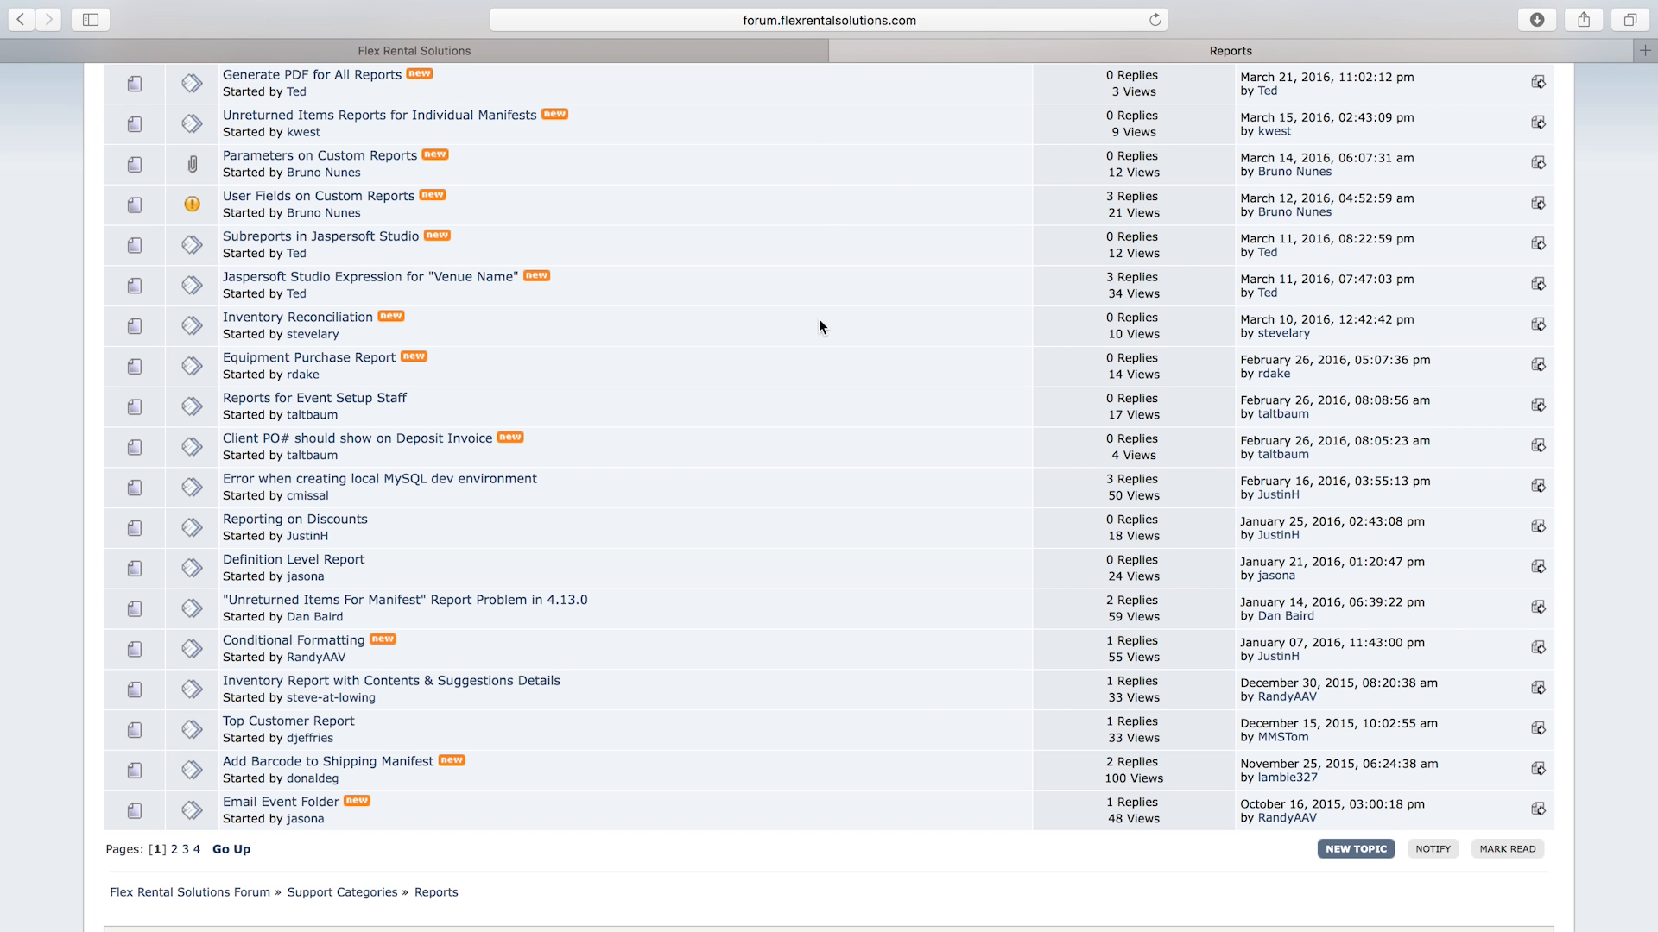
pyautogui.click(837, 52)
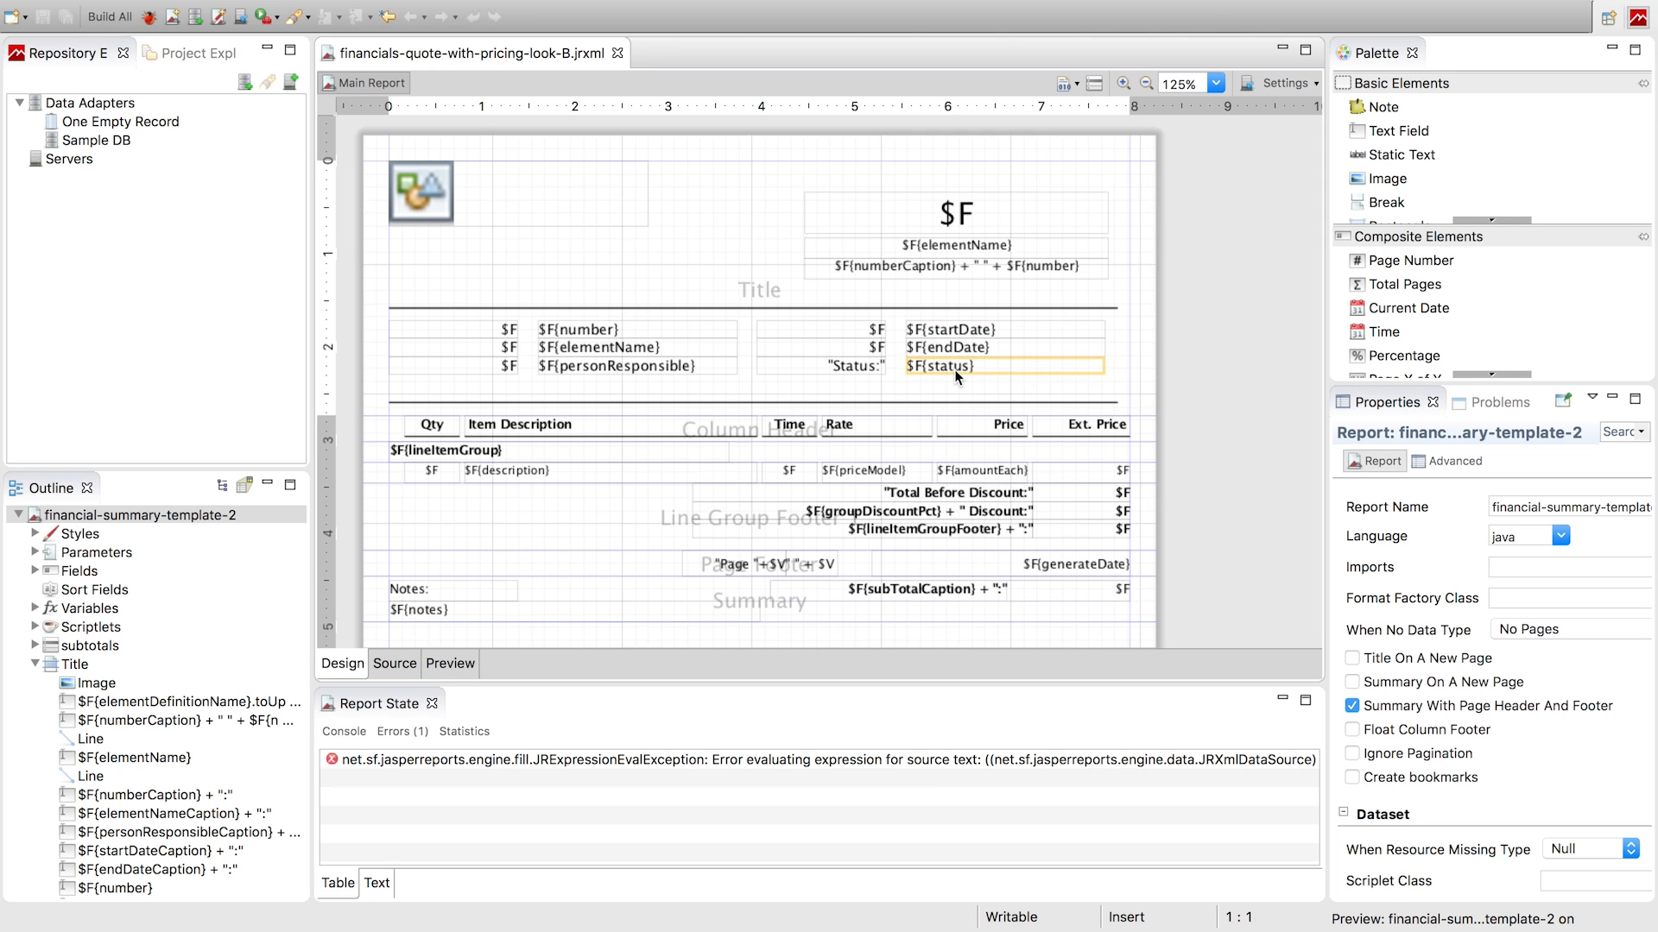
# Inspect the personResponsible, number and elementName text fields in the Title band, one after another
pyautogui.click(603, 369)
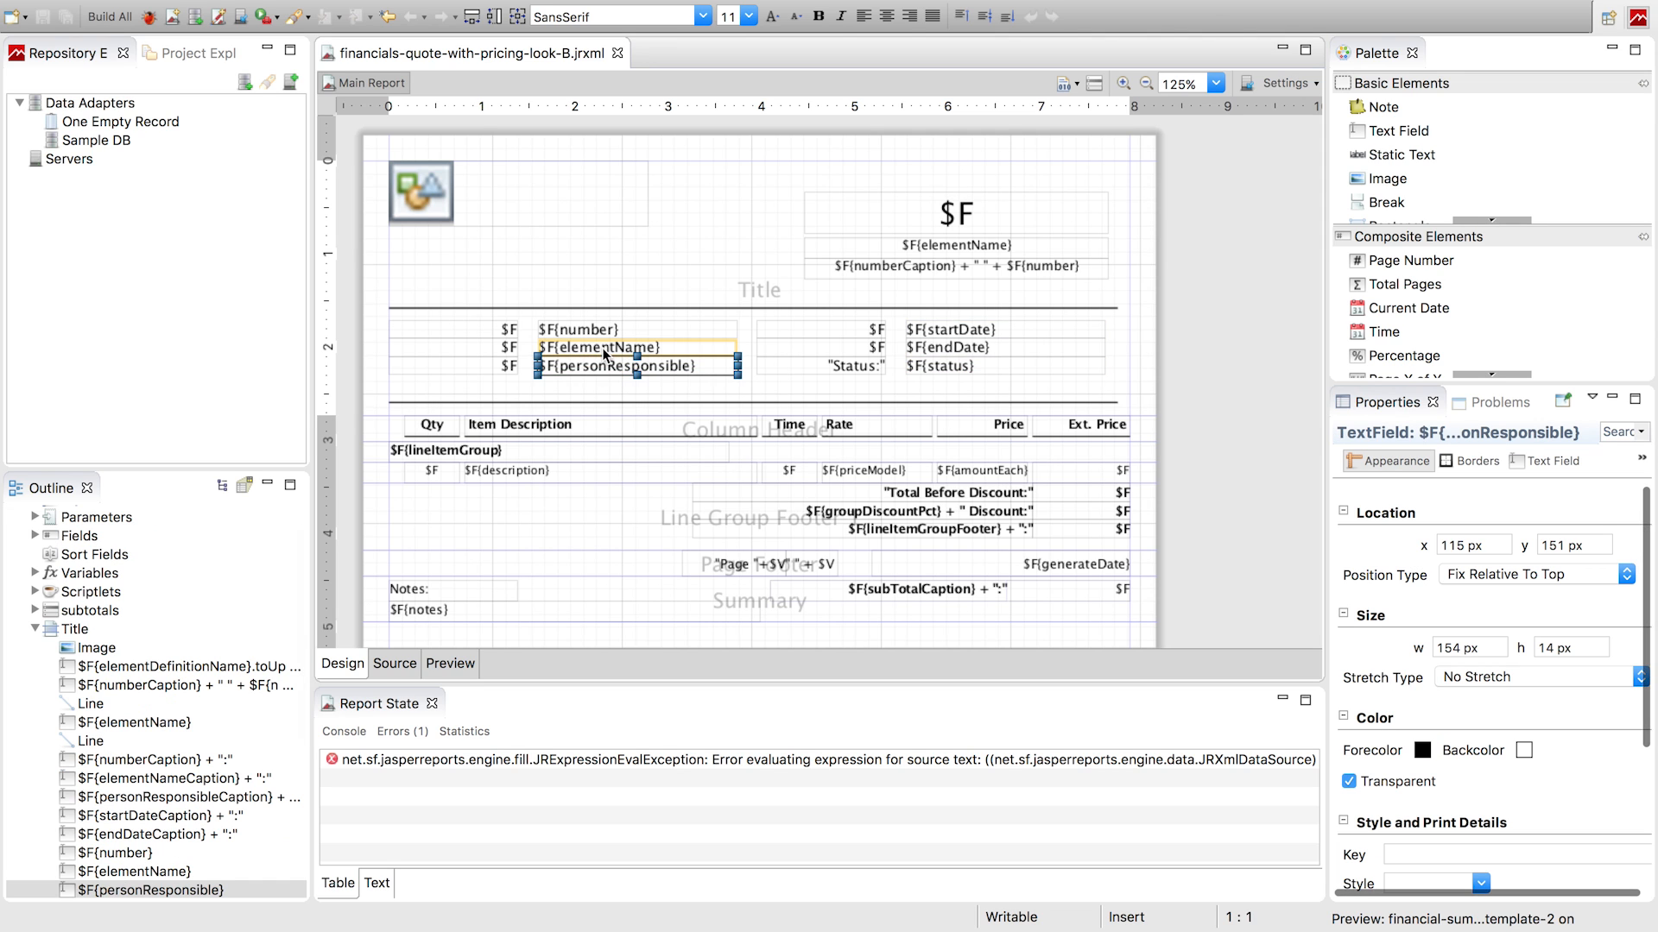
pyautogui.click(596, 347)
pyautogui.click(592, 330)
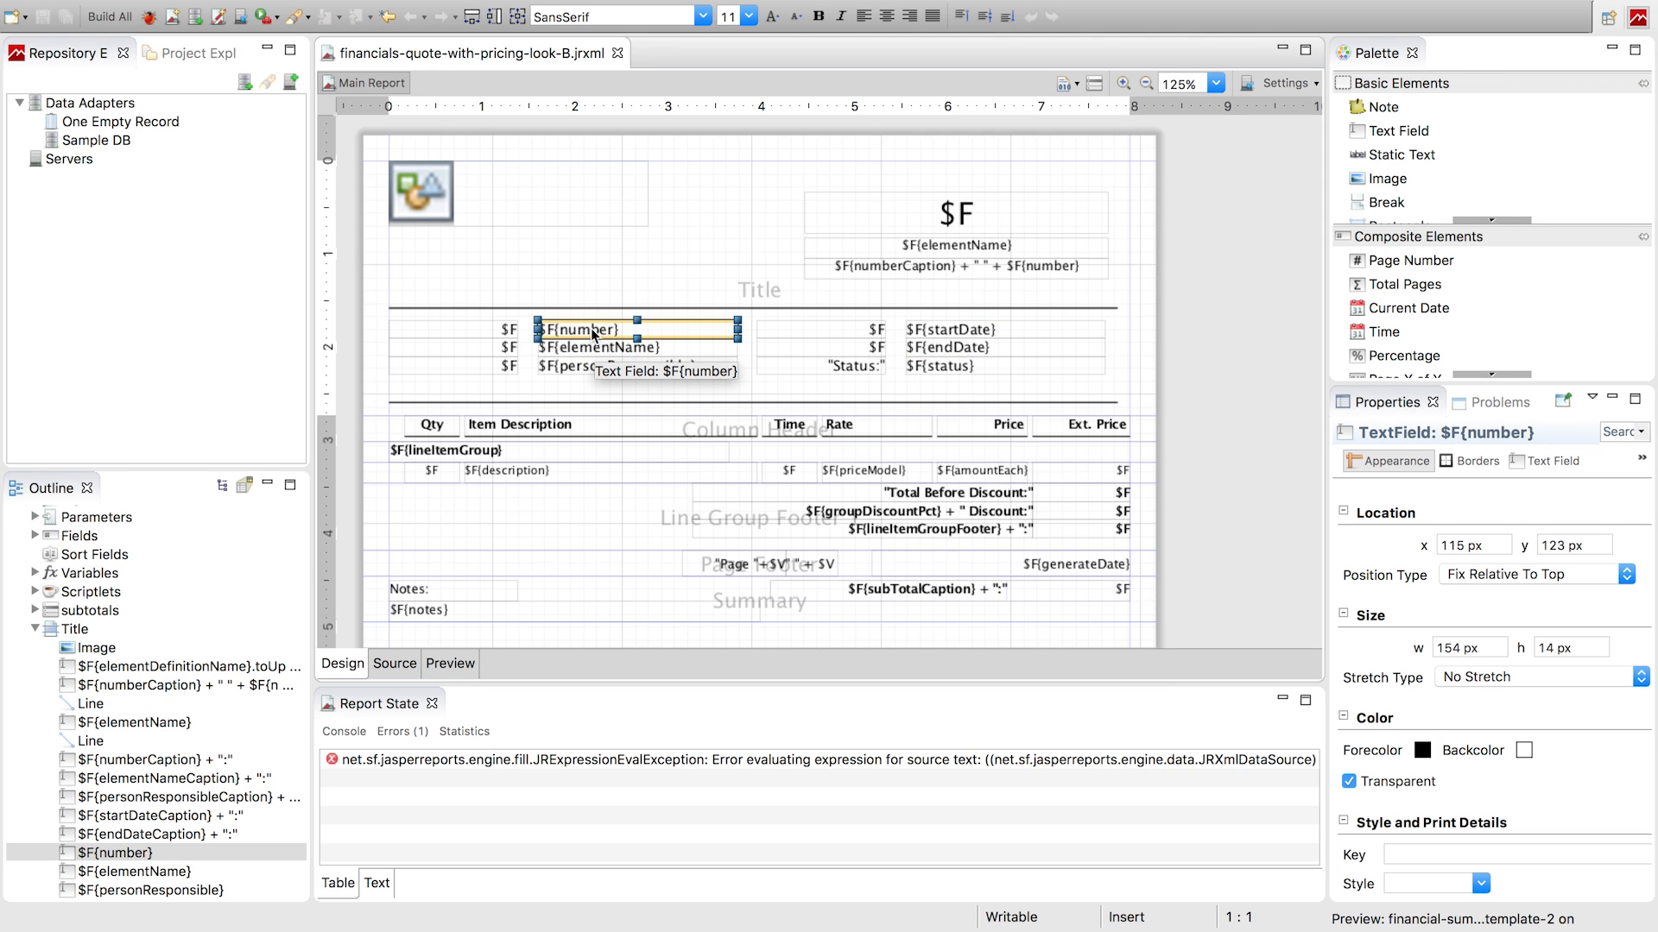
pyautogui.click(600, 350)
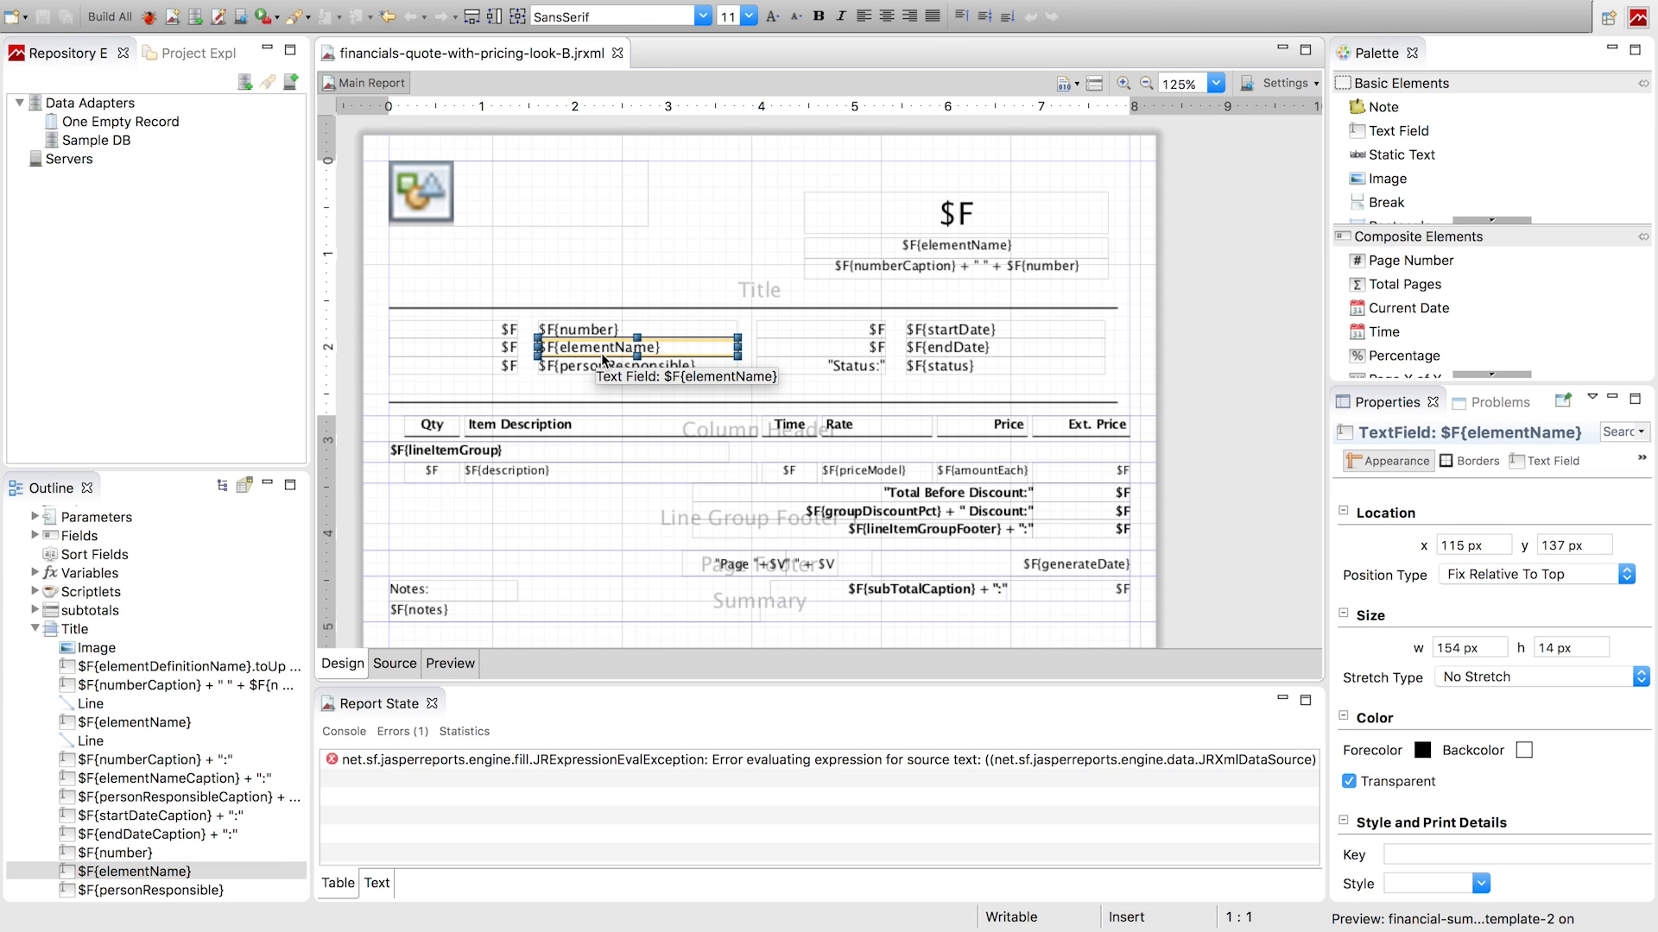
pyautogui.click(665, 257)
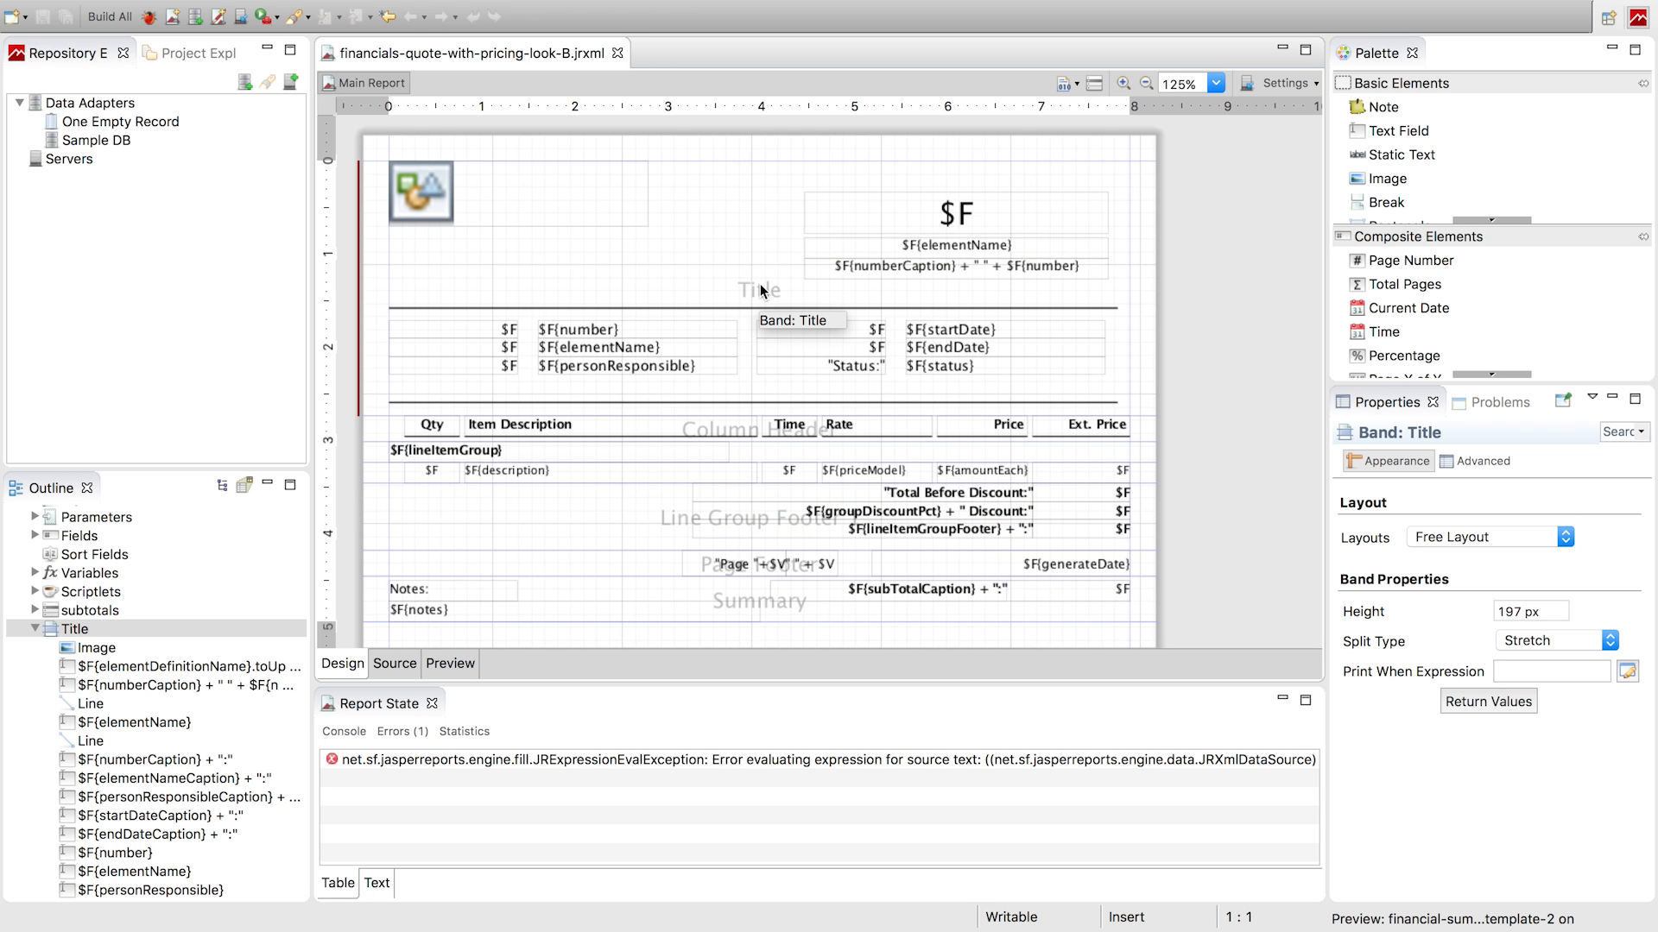
# Compare the quote heading in the PDF preview with the report's numberCaption and elementDefinitionName heading fields
pyautogui.hotkey('ctrl', 'Left')
pyautogui.hotkey('ctrl', 'Left')
pyautogui.click(940, 256)
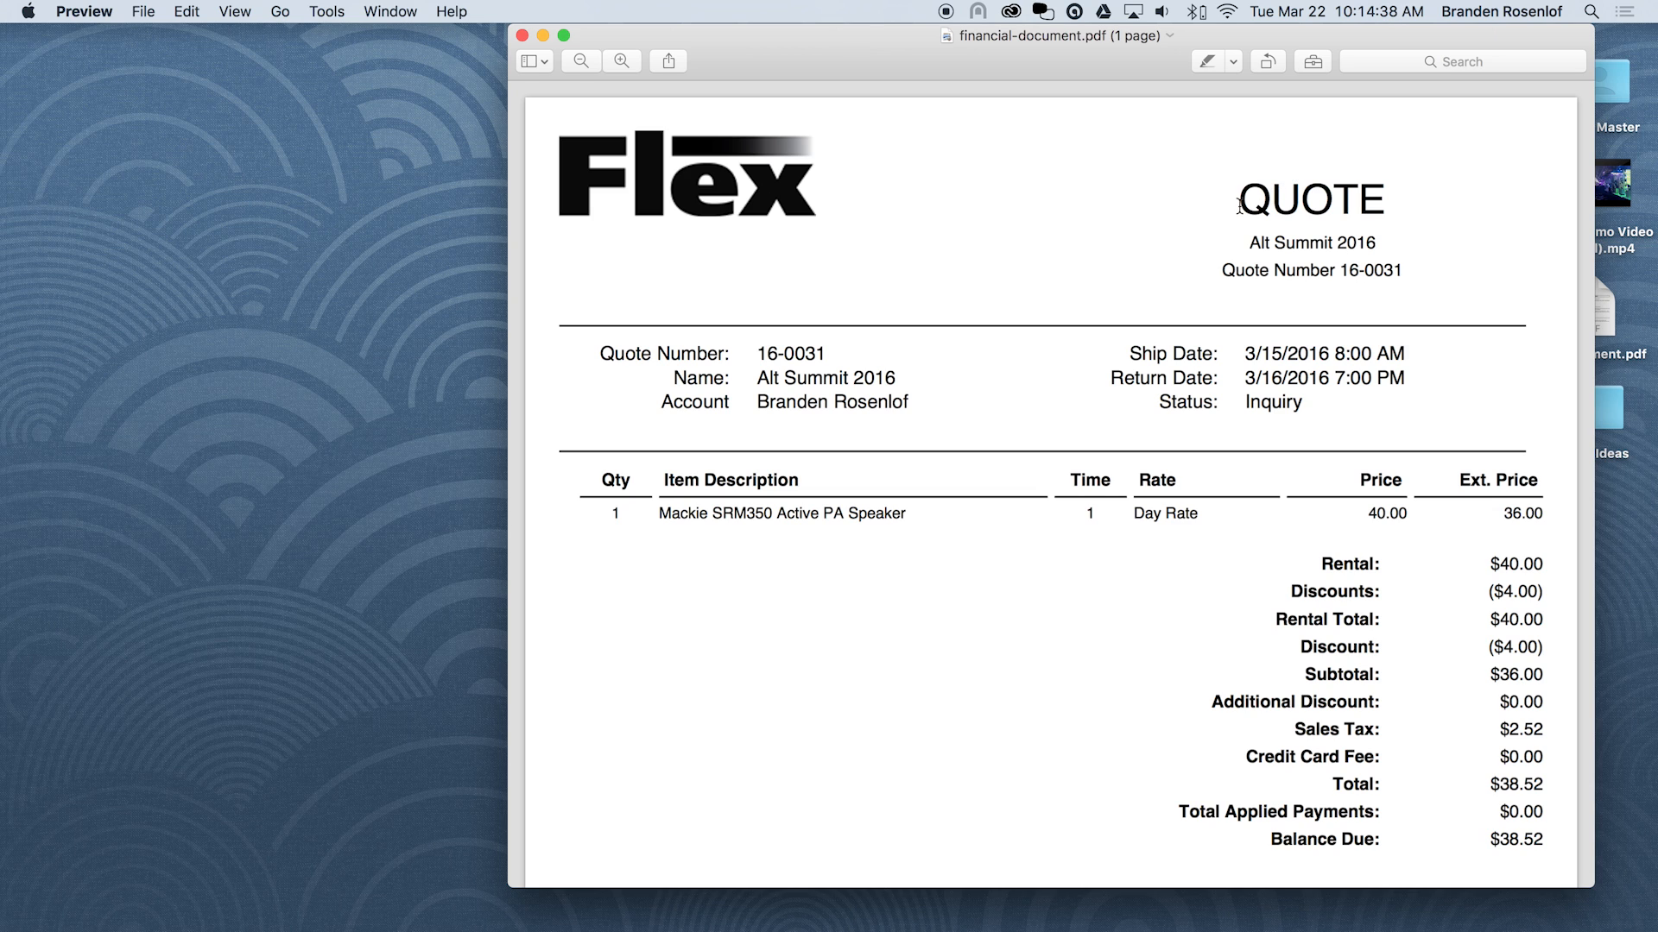
pyautogui.scroll(-1, 1239, 199)
pyautogui.scroll(1, 1238, 196)
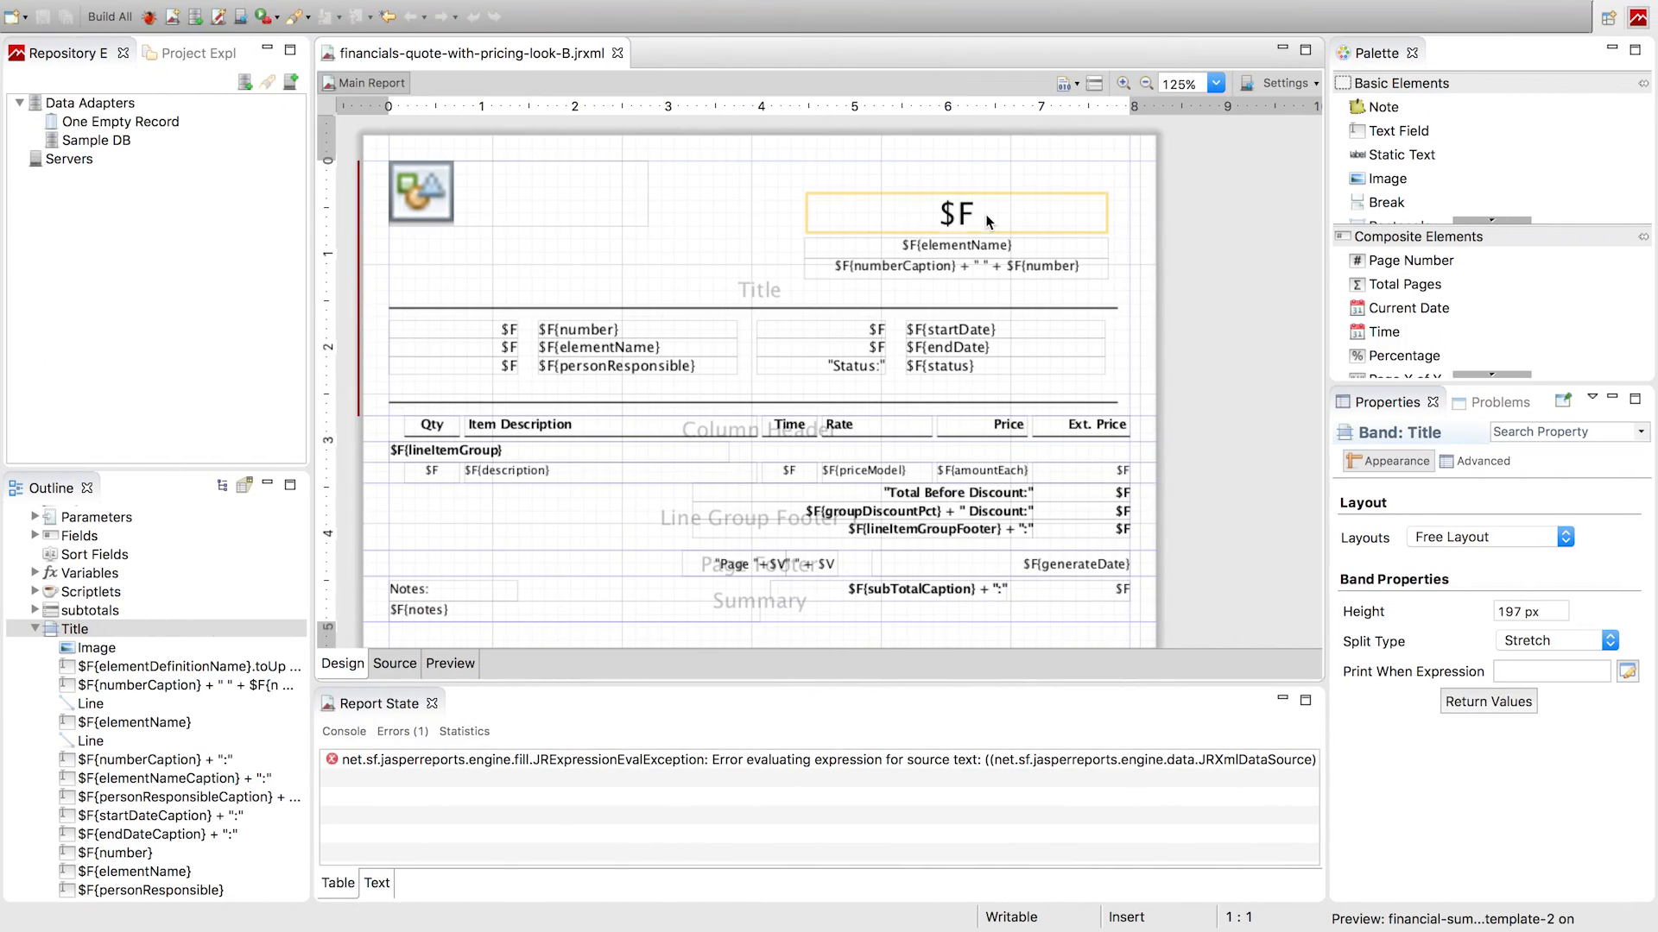
pyautogui.click(1231, 203)
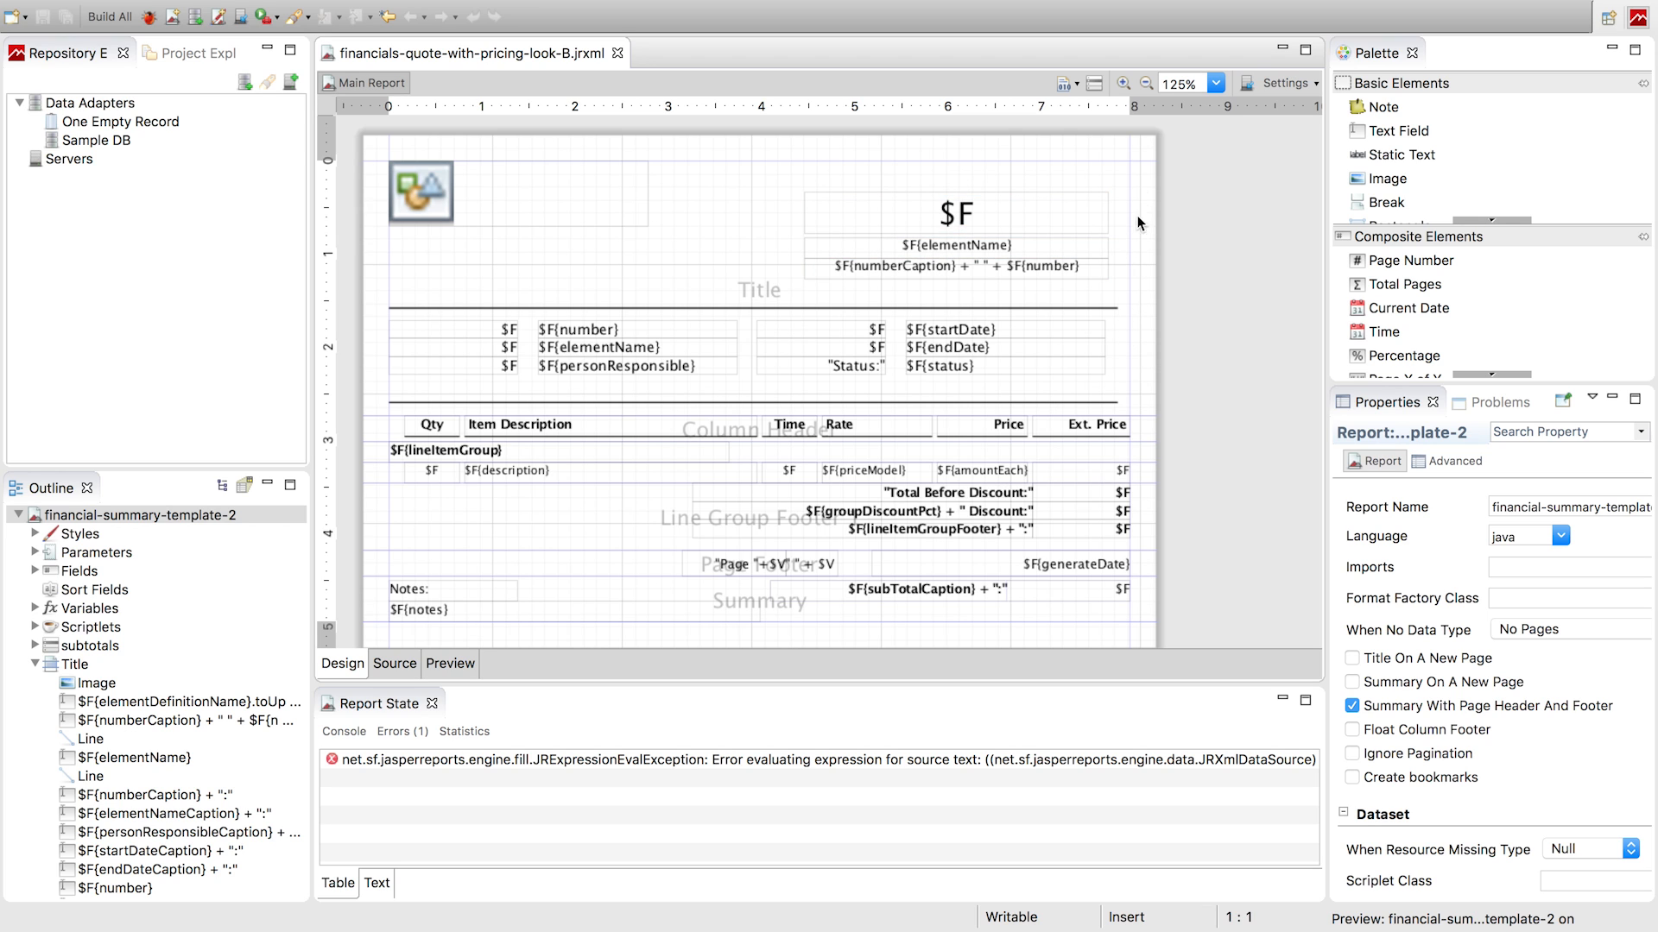
pyautogui.click(1057, 271)
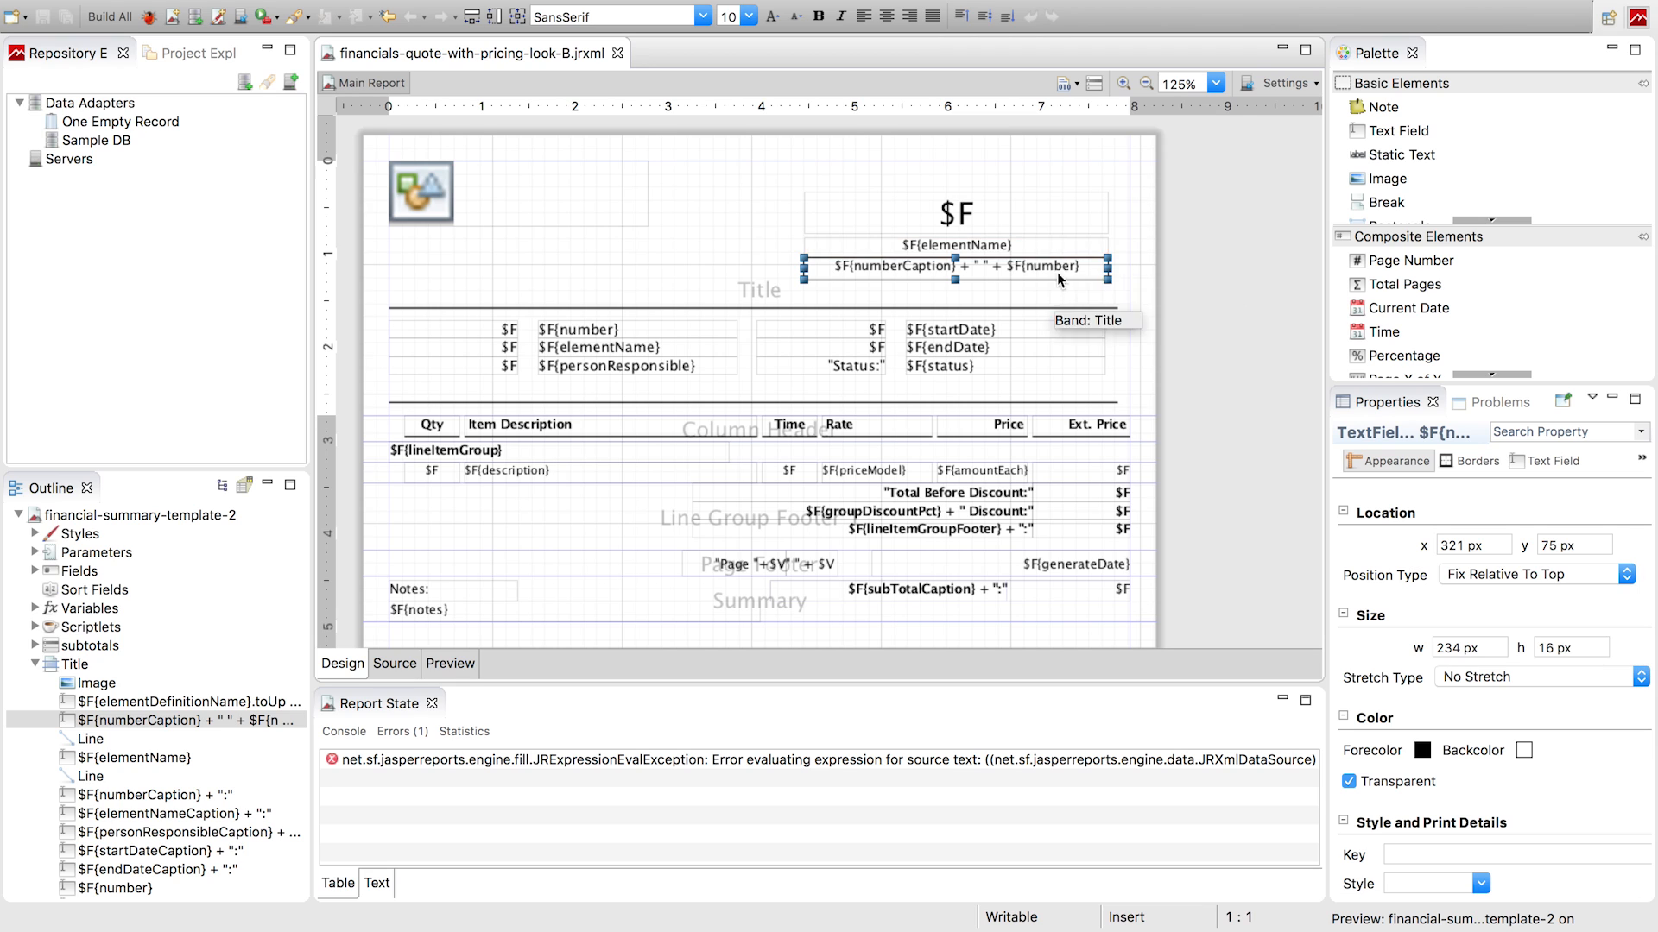
pyautogui.click(1041, 226)
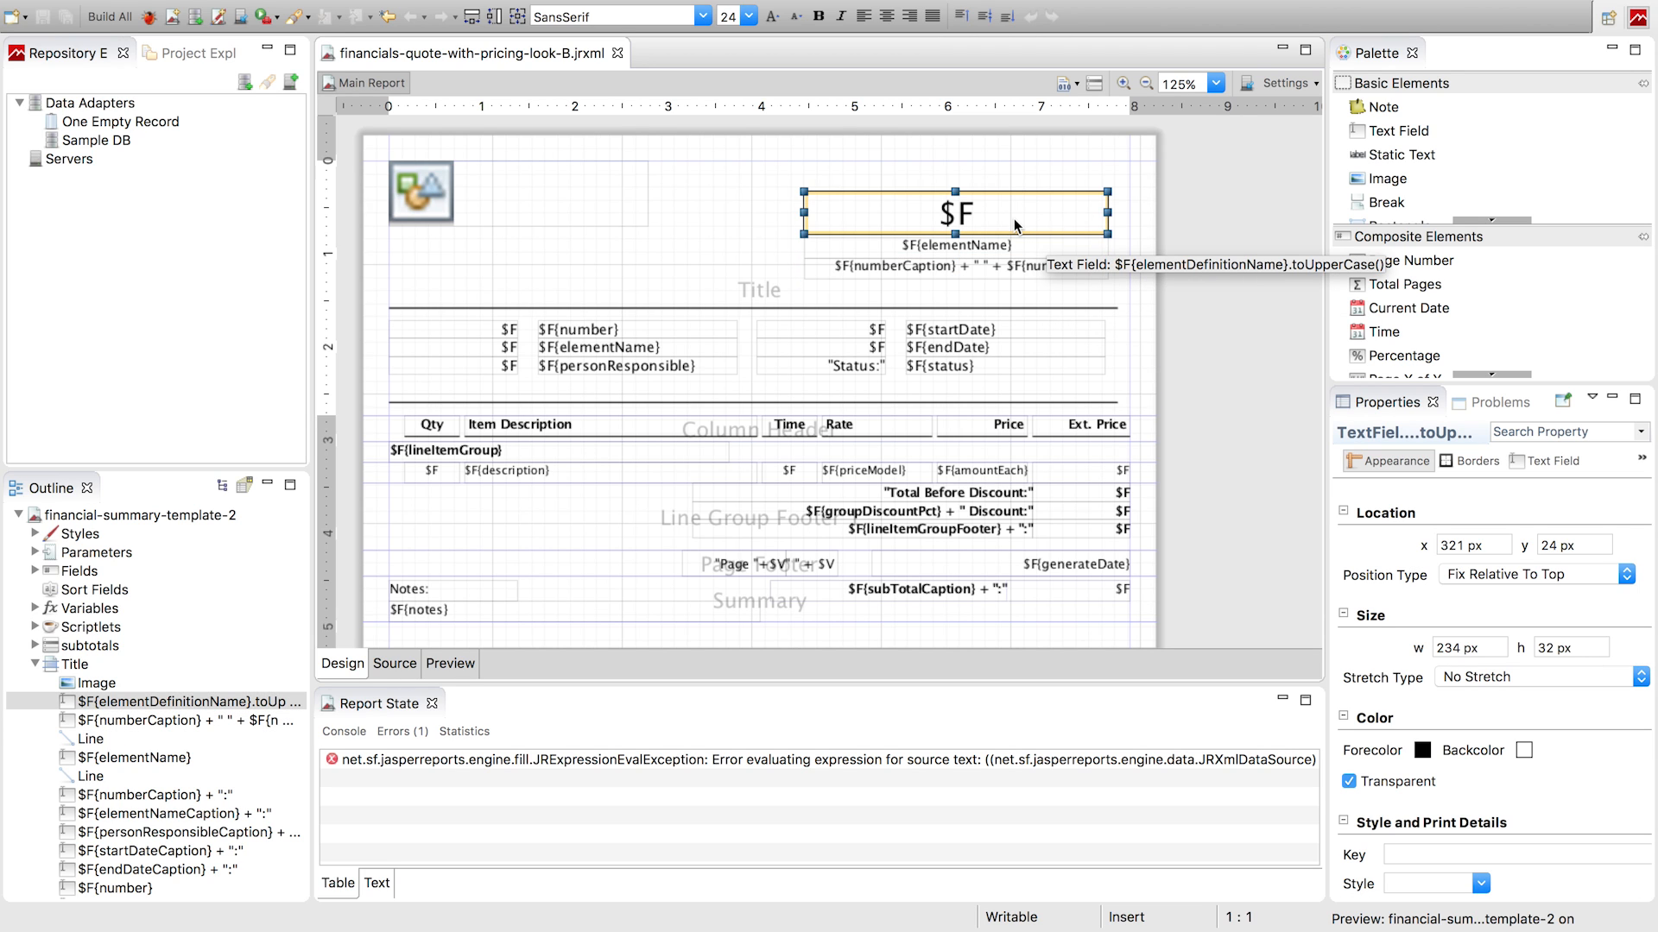
# Move the three heading text fields together into the Title band's upper-right corner, the topmost at x 338 px, y 0 px
pyautogui.moveTo(1124, 276); pyautogui.dragTo(777, 173)
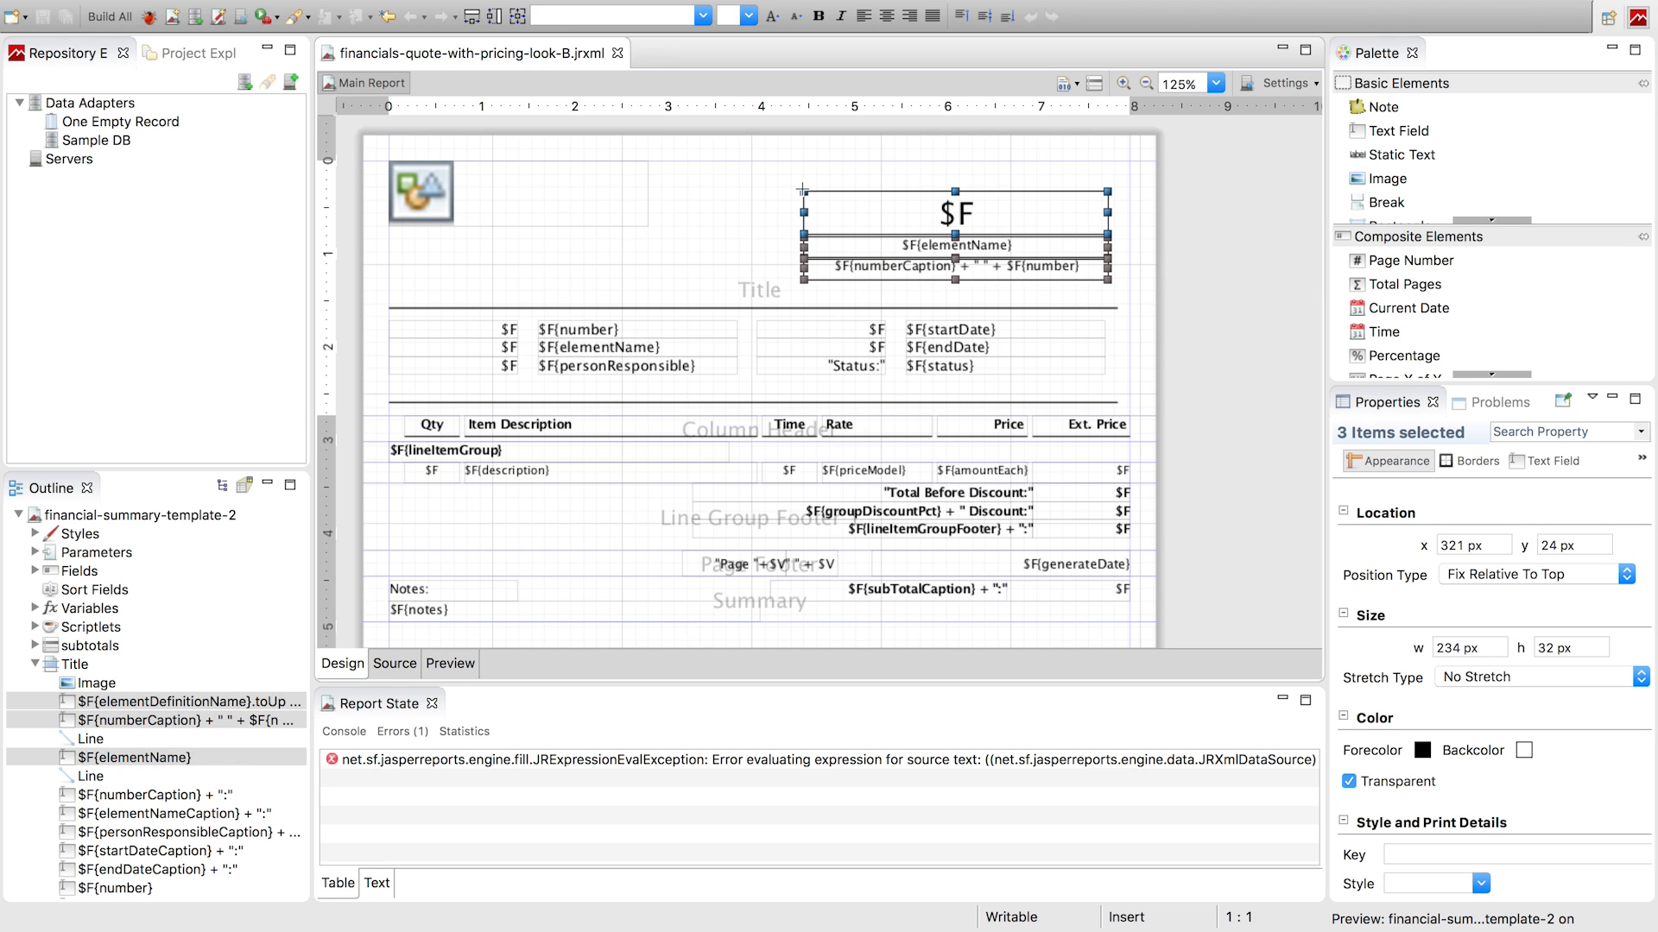
pyautogui.click(790, 202)
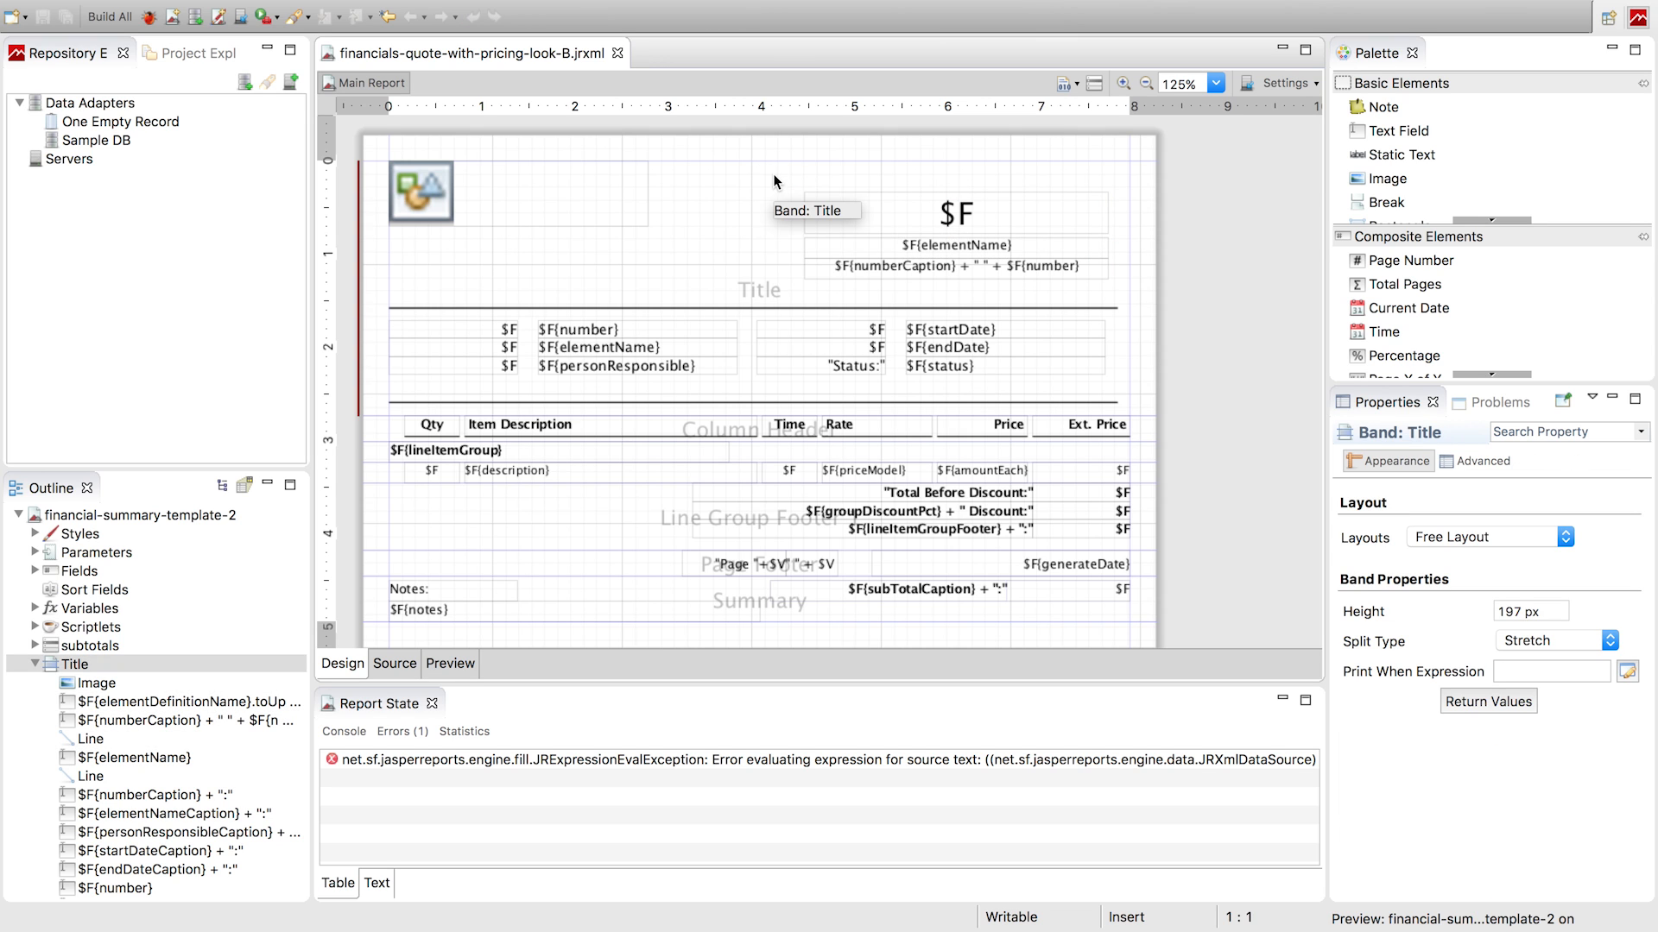
pyautogui.moveTo(774, 174); pyautogui.dragTo(1137, 282)
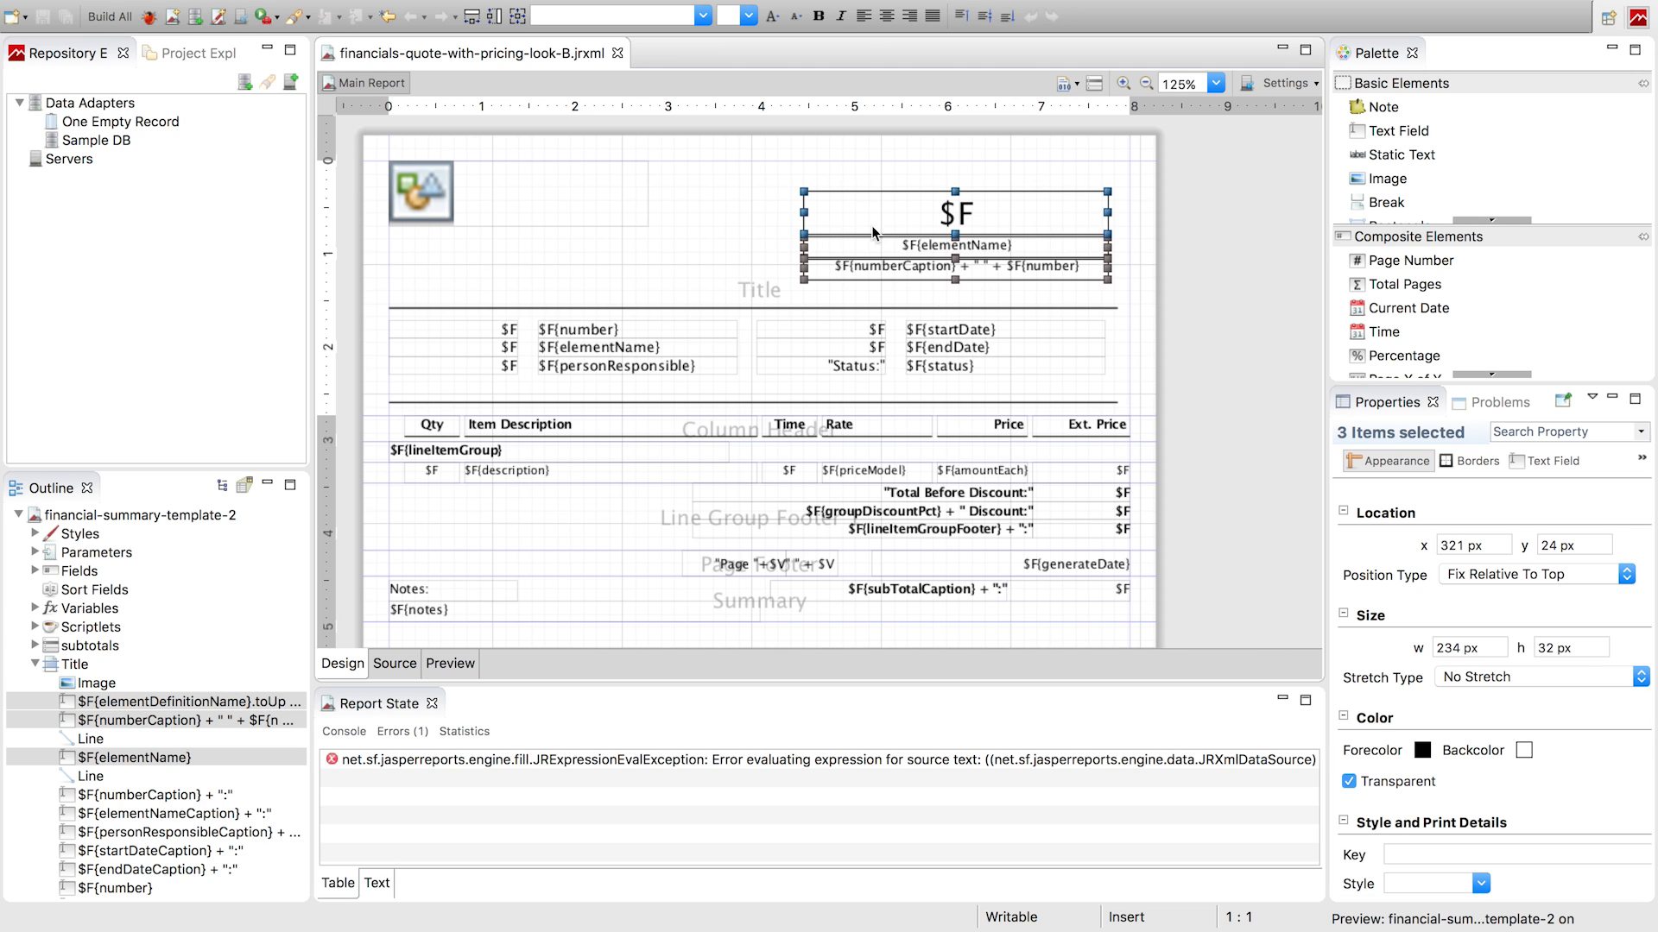
pyautogui.click(933, 204)
pyautogui.moveTo(932, 204); pyautogui.dragTo(958, 180)
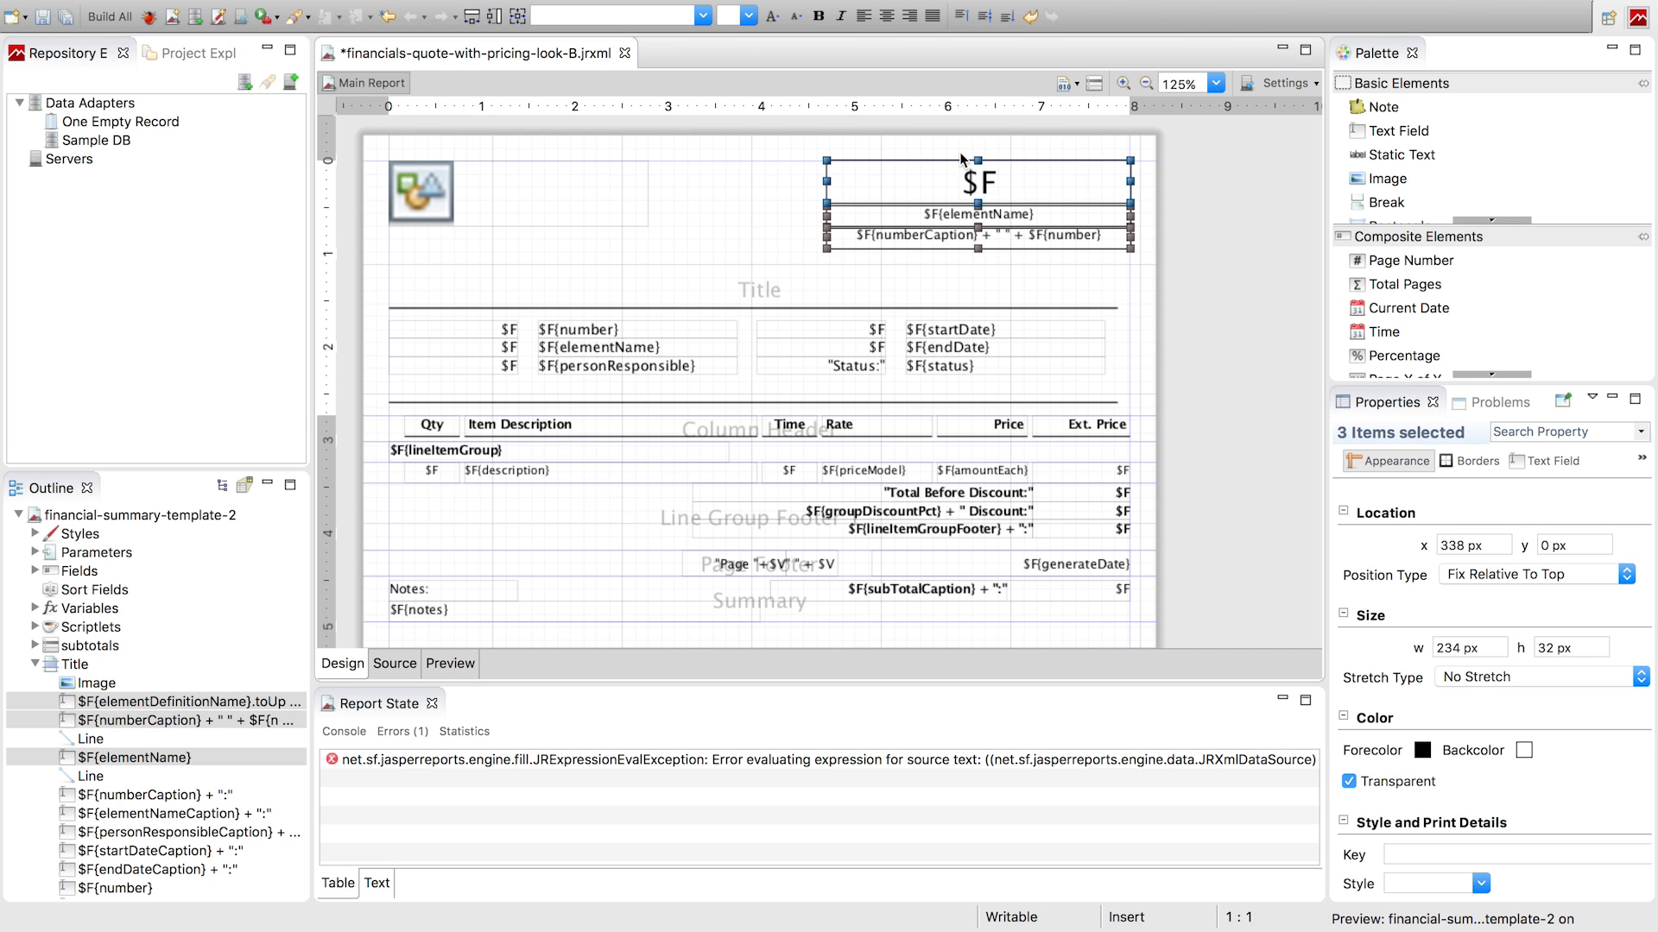
pyautogui.click(1189, 231)
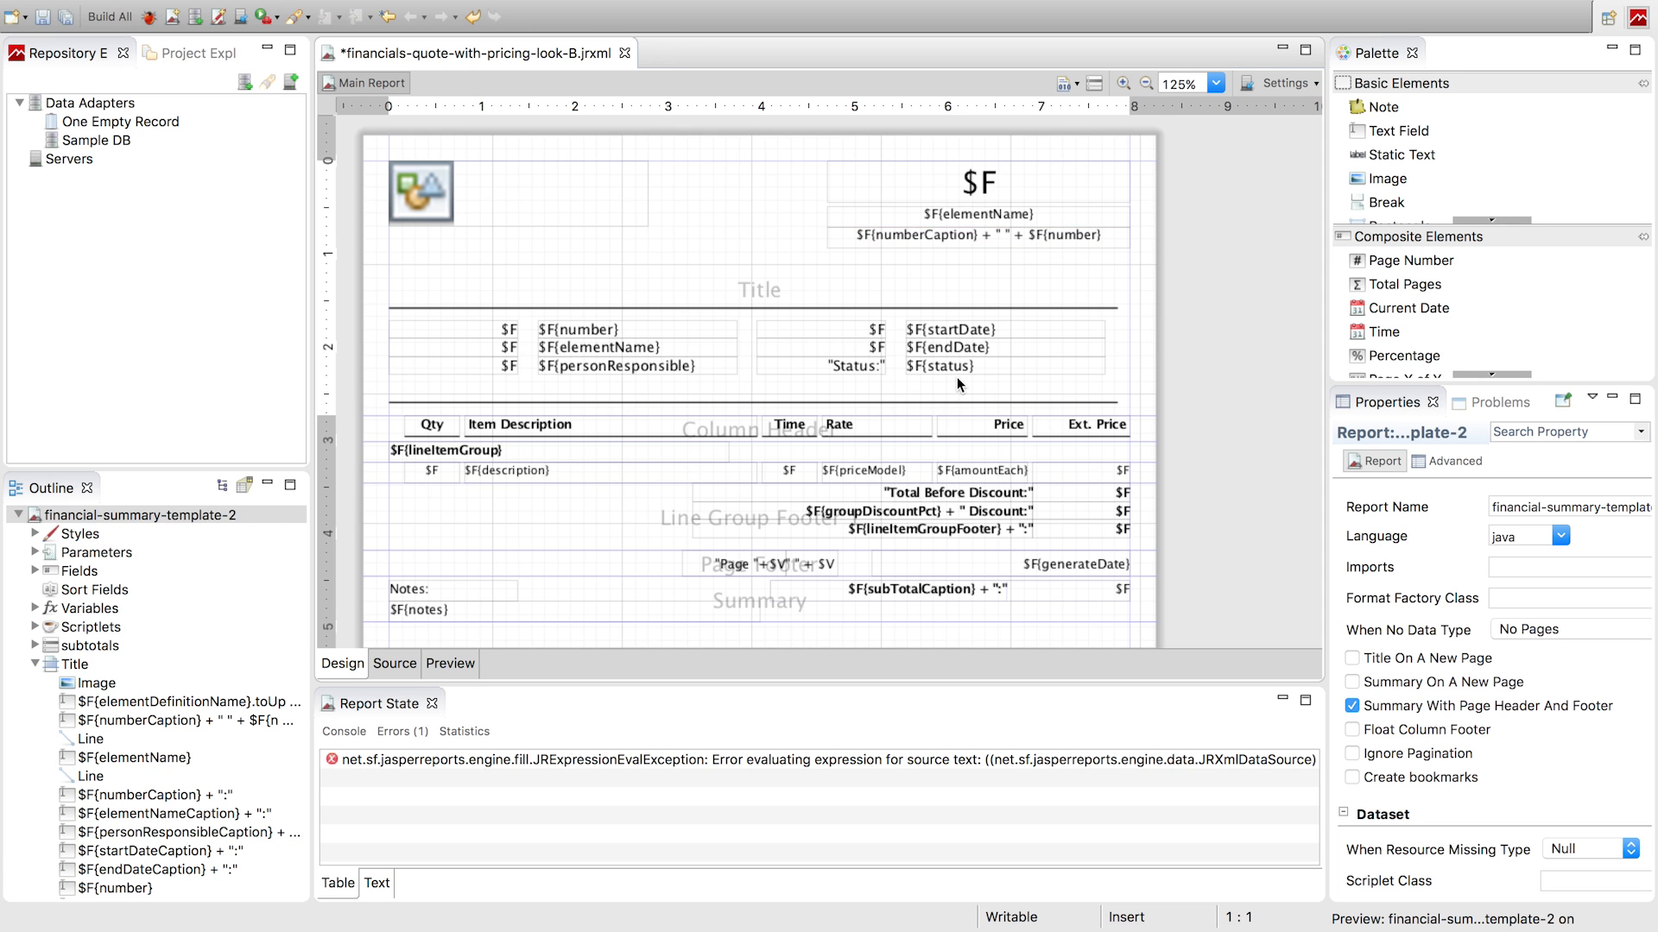
# Look over the lower report bands and check the layout against the quote in the PDF preview
pyautogui.scroll(-3, 957, 377)
pyautogui.hotkey('ctrl', 'Left')
pyautogui.hotkey('ctrl', 'Left')
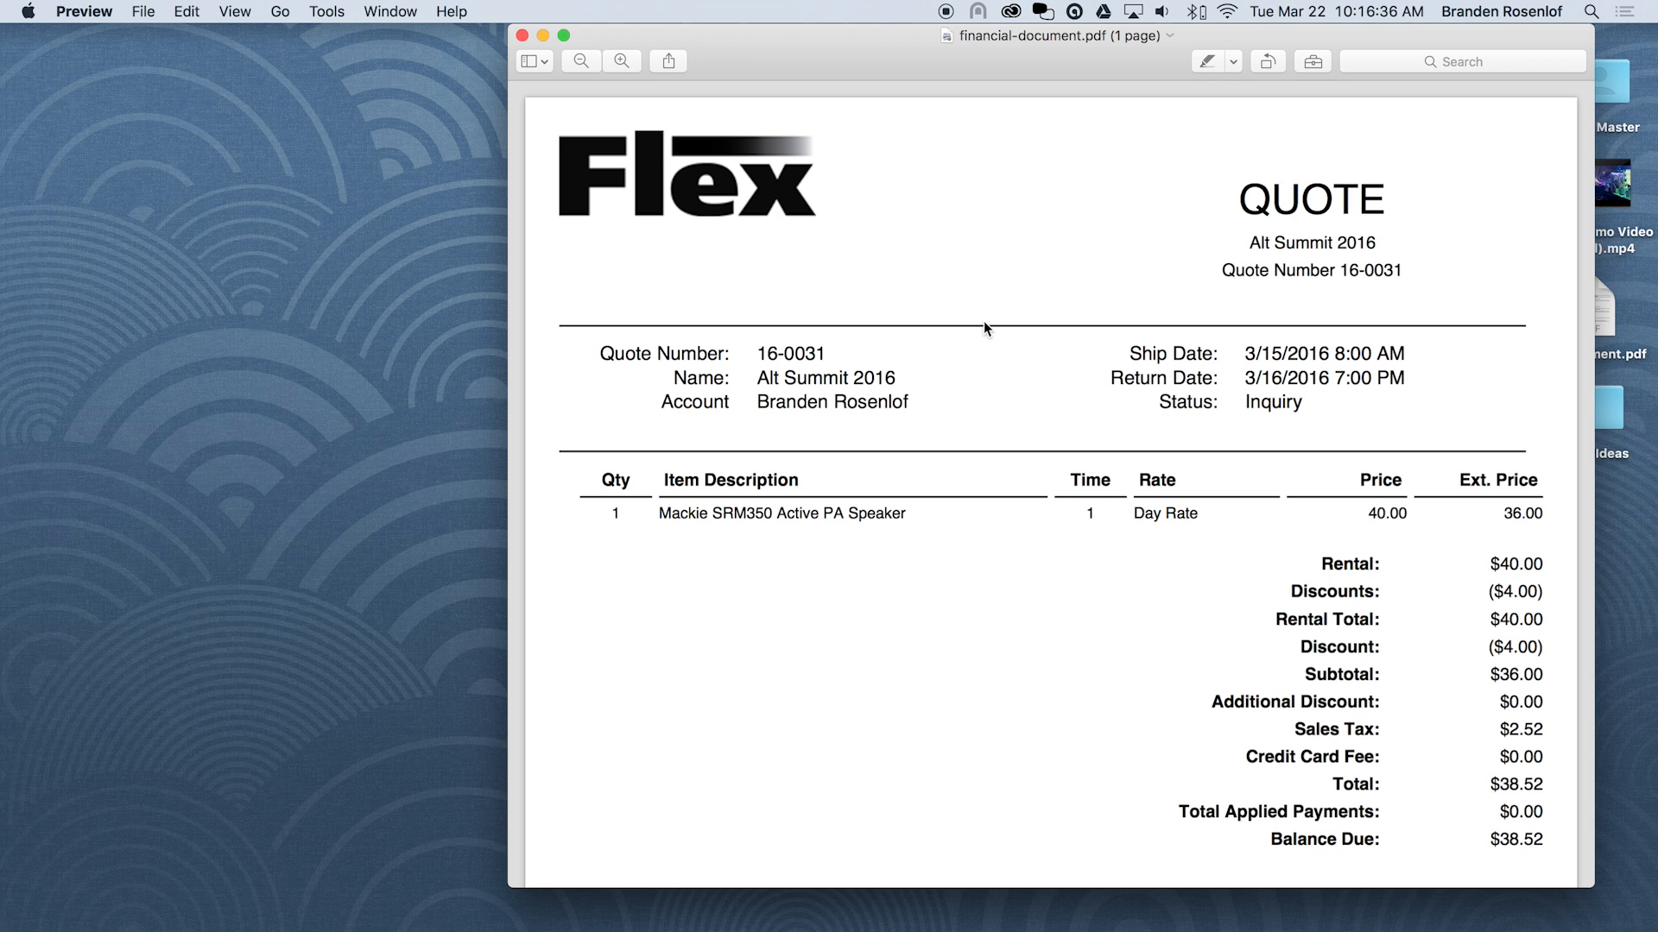
pyautogui.hotkey('ctrl', 'Right')
pyautogui.hotkey('ctrl', 'Right')
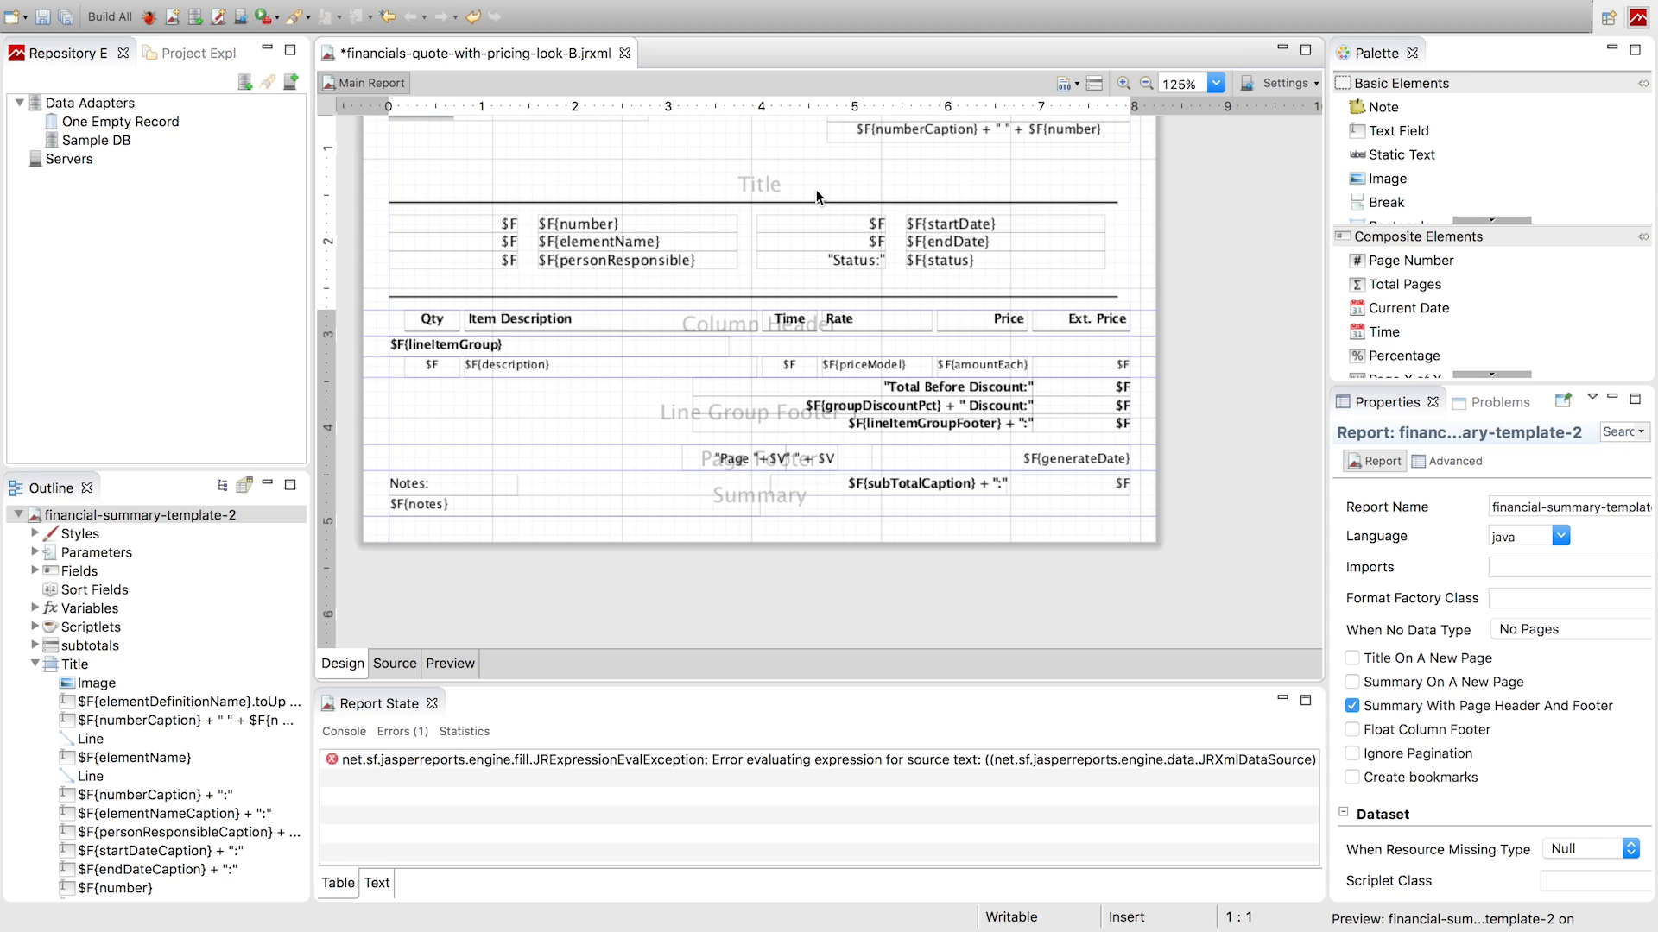
# Delete the $F{elementName} and $F{numberCaption} + " " + $F{number} text fields beneath the large heading
pyautogui.scroll(2, 817, 197)
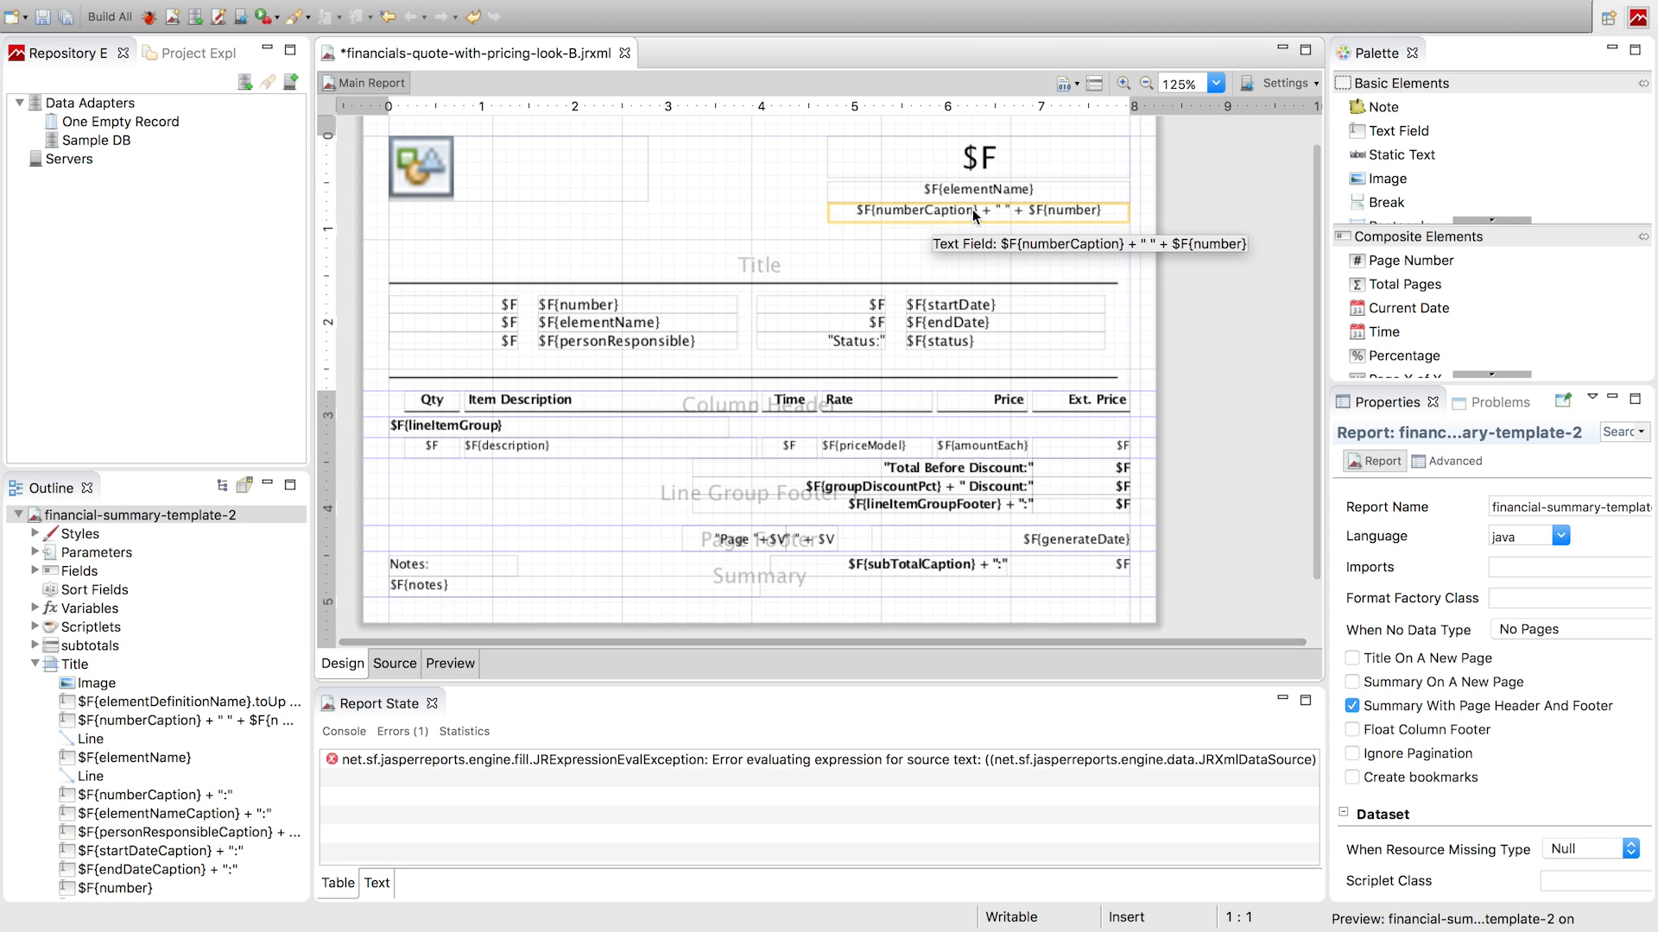
pyautogui.click(982, 190)
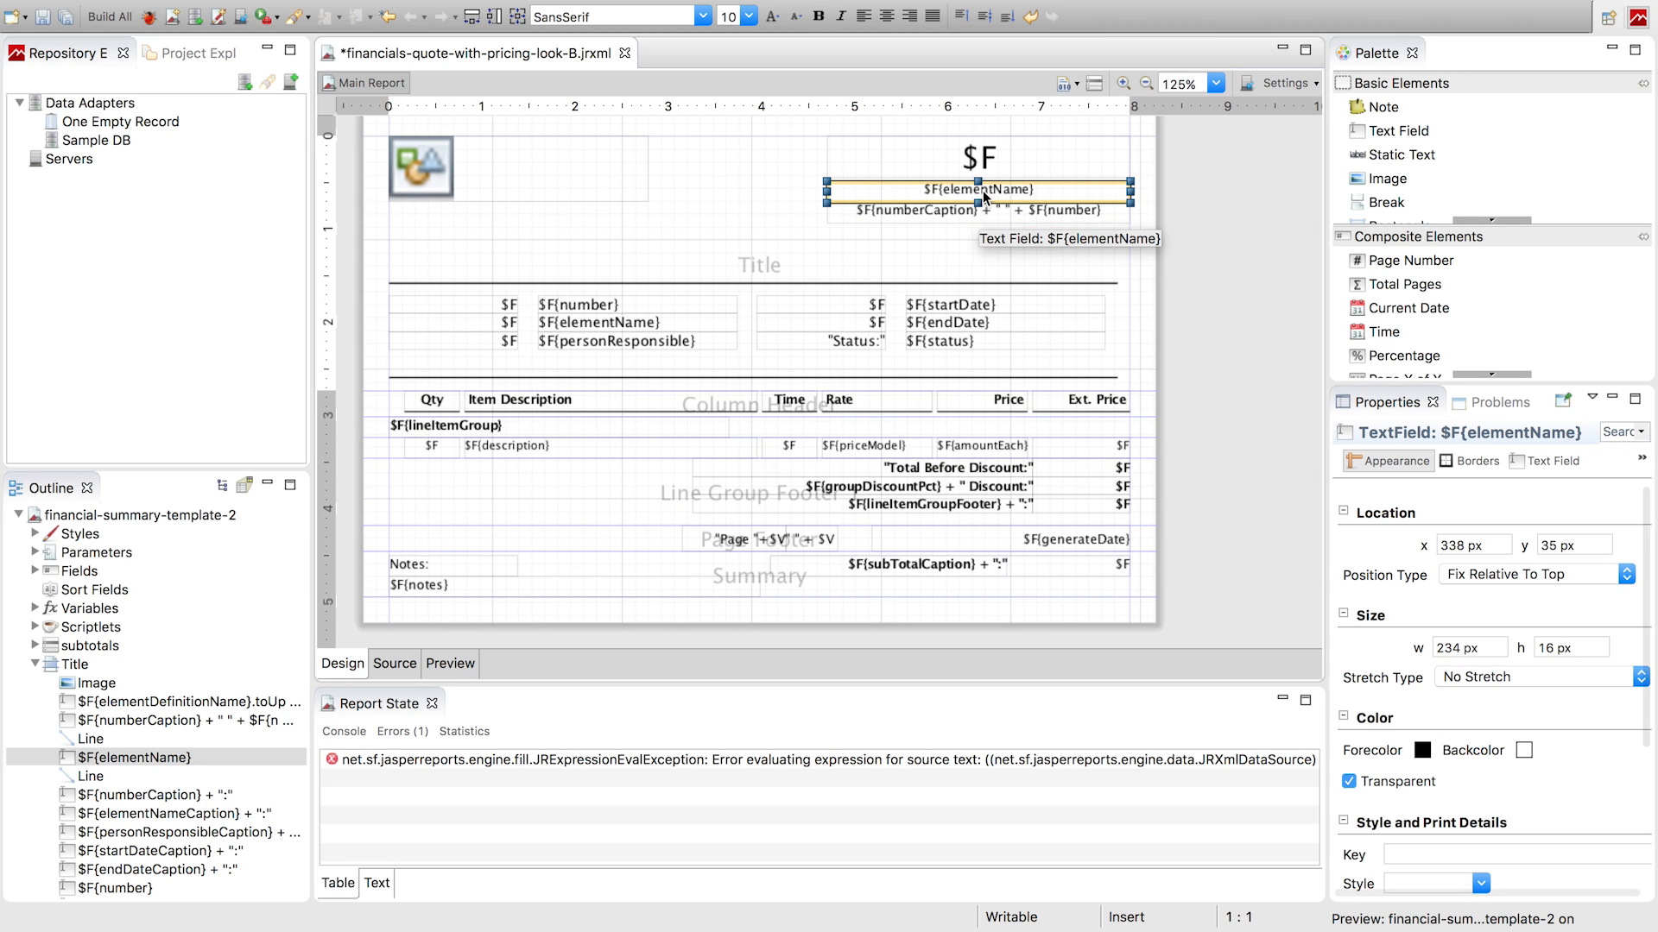
pyautogui.click(672, 158)
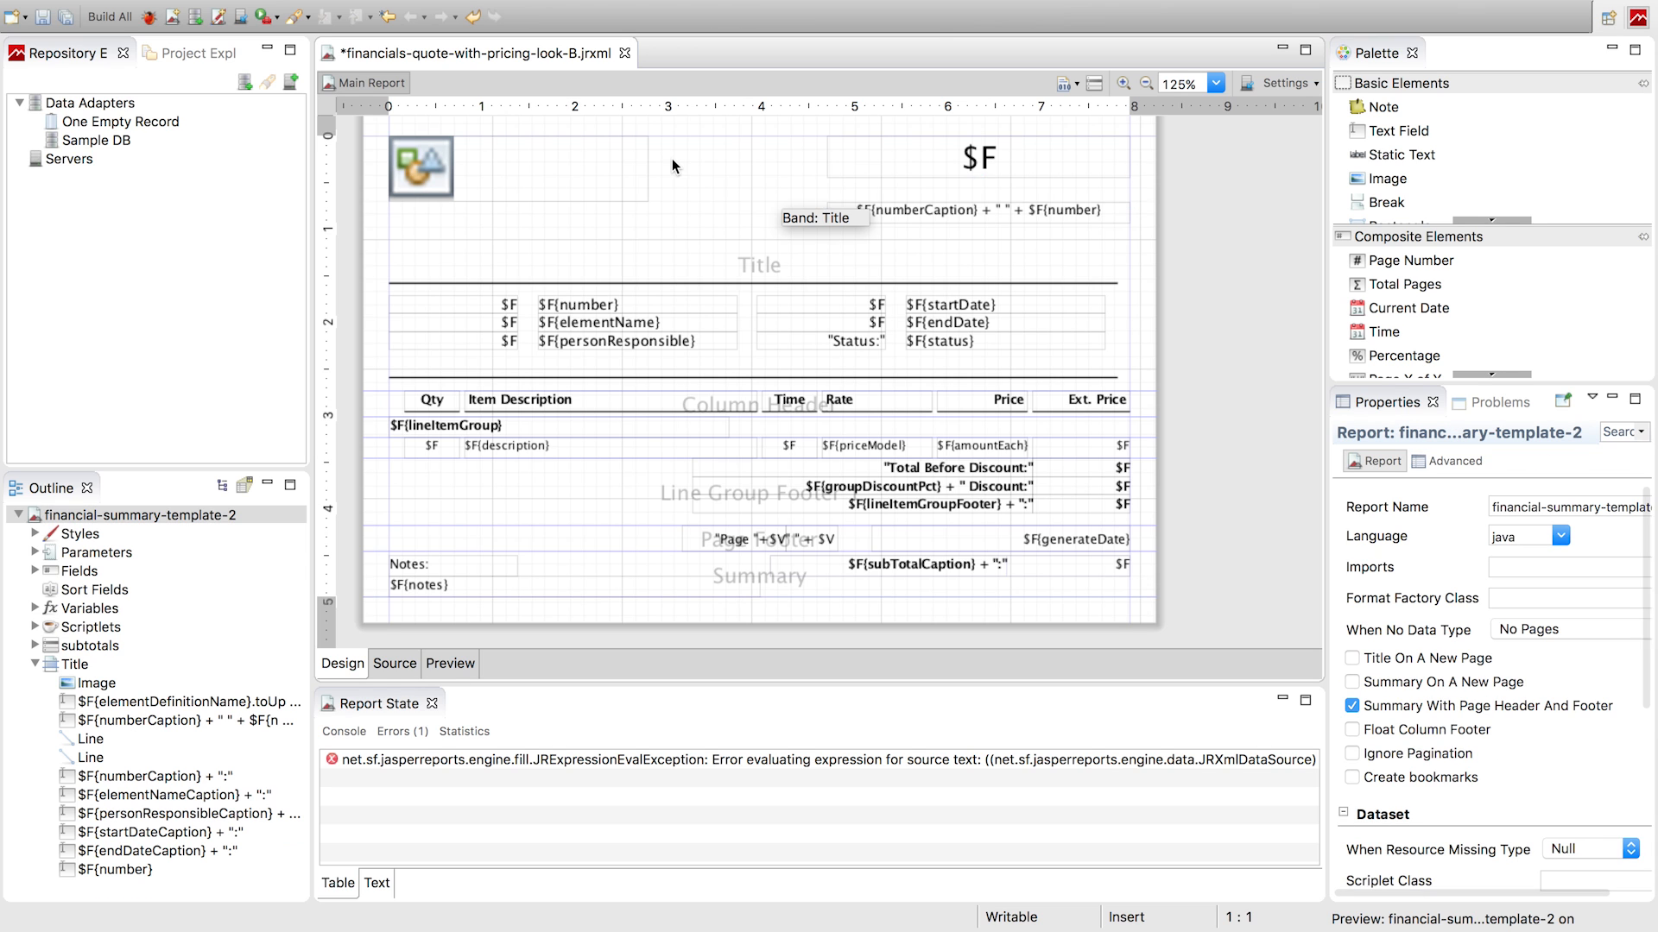
pyautogui.click(926, 210)
pyautogui.press('Delete')
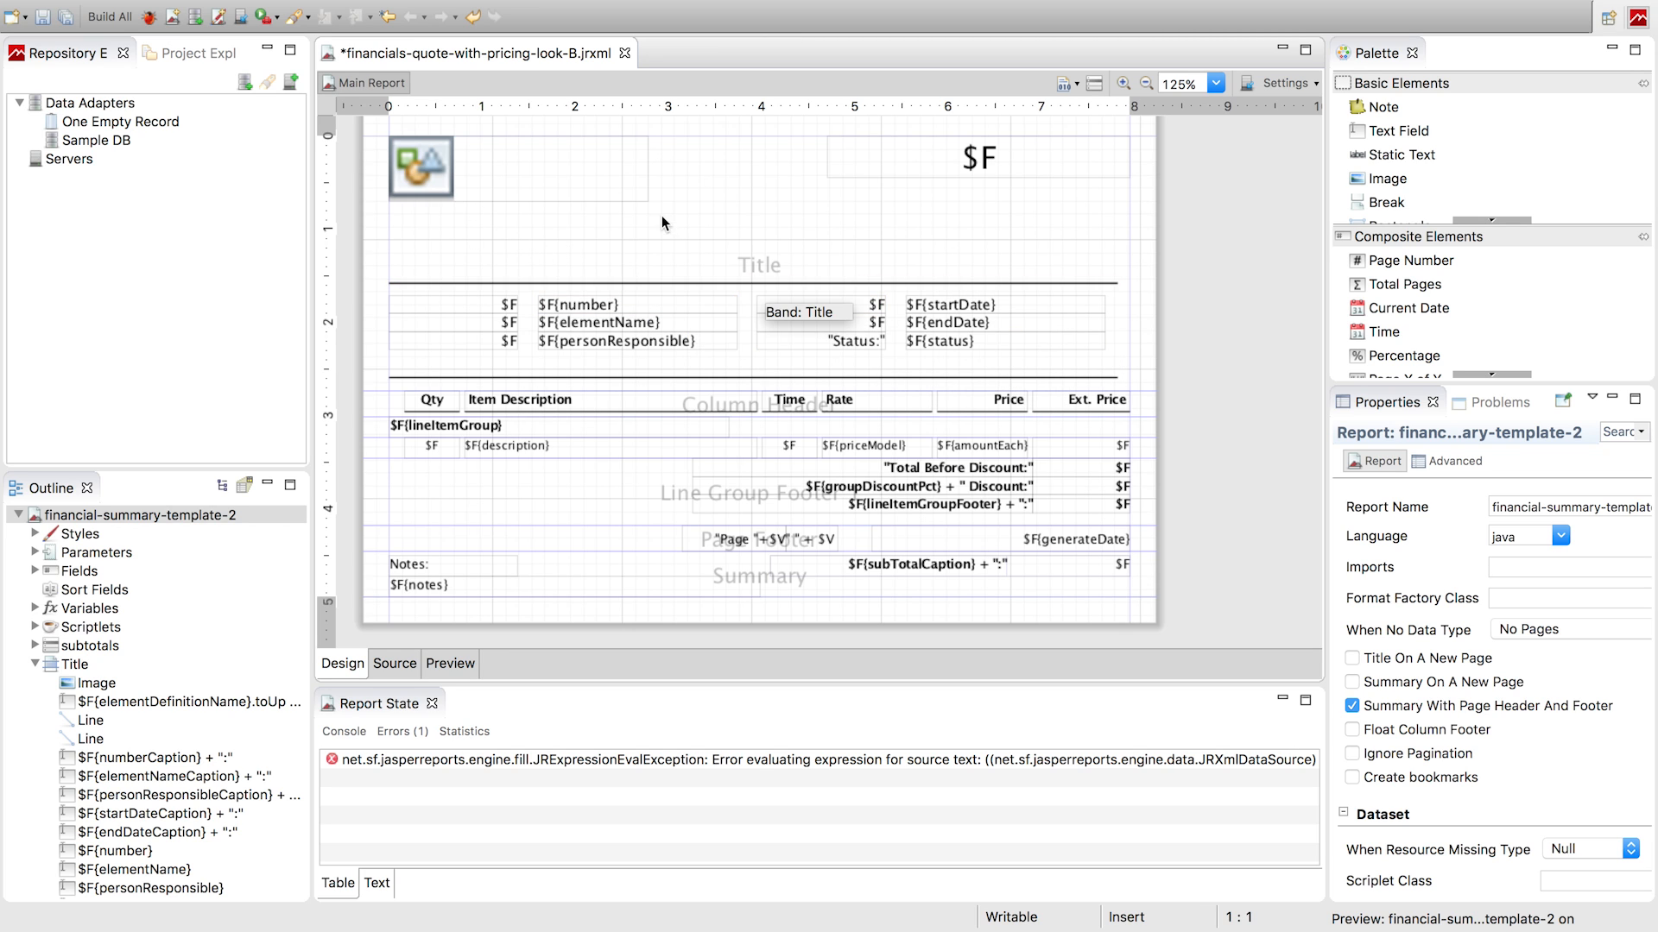
pyautogui.moveTo(412, 228); pyautogui.dragTo(1114, 369)
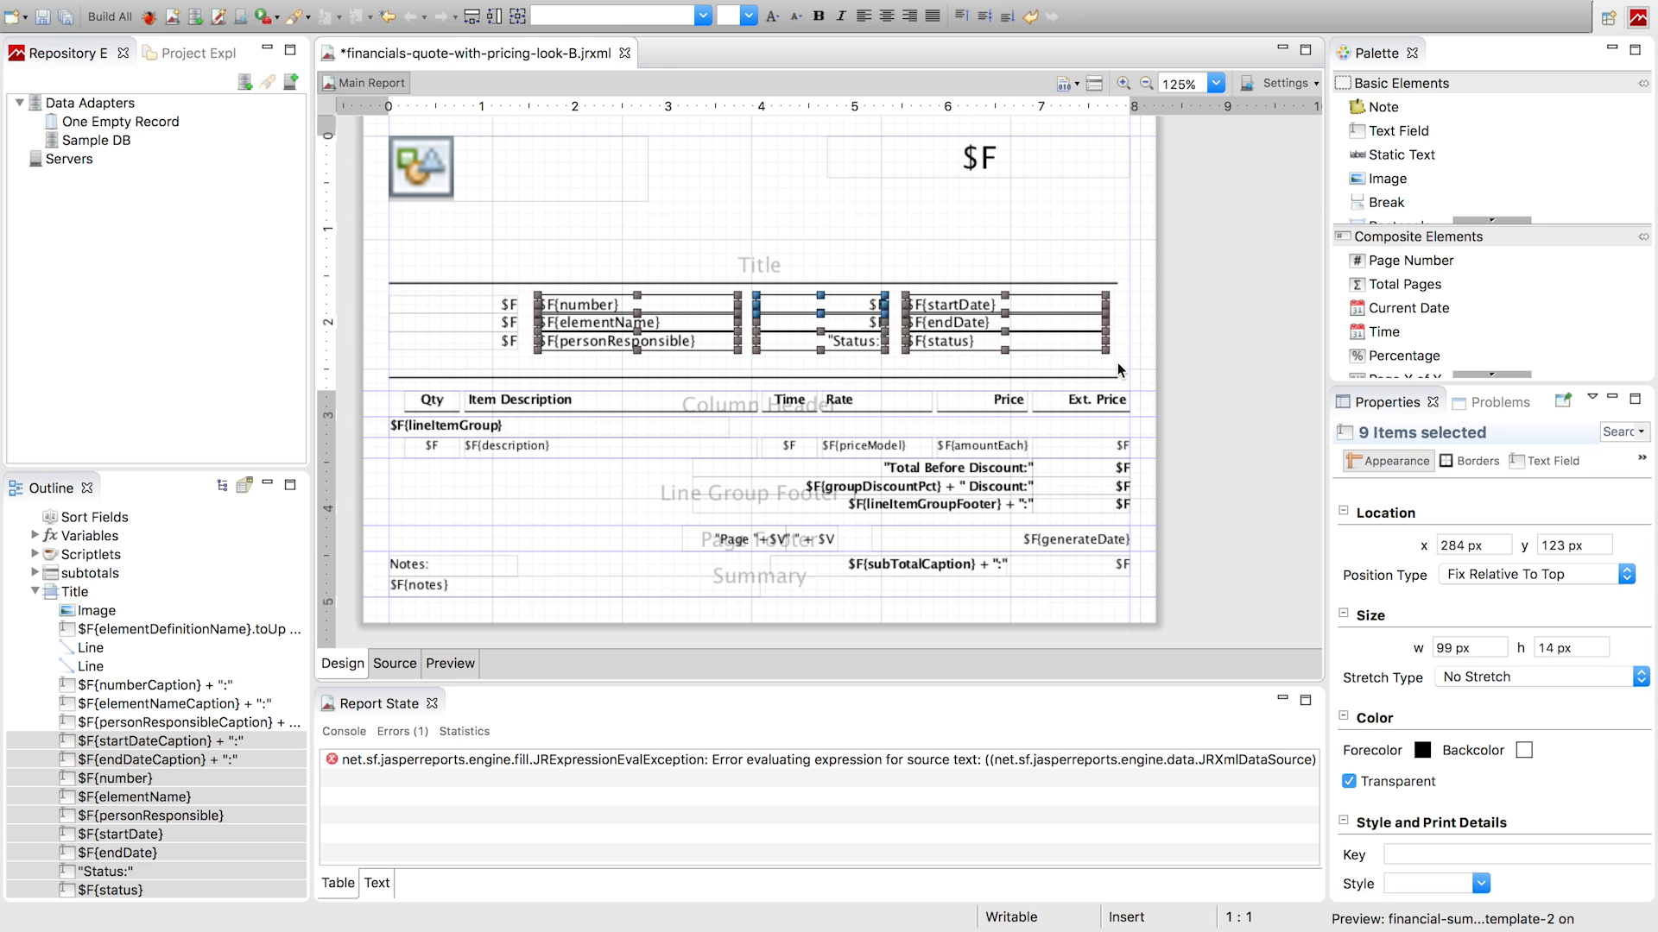
pyautogui.press('Up')
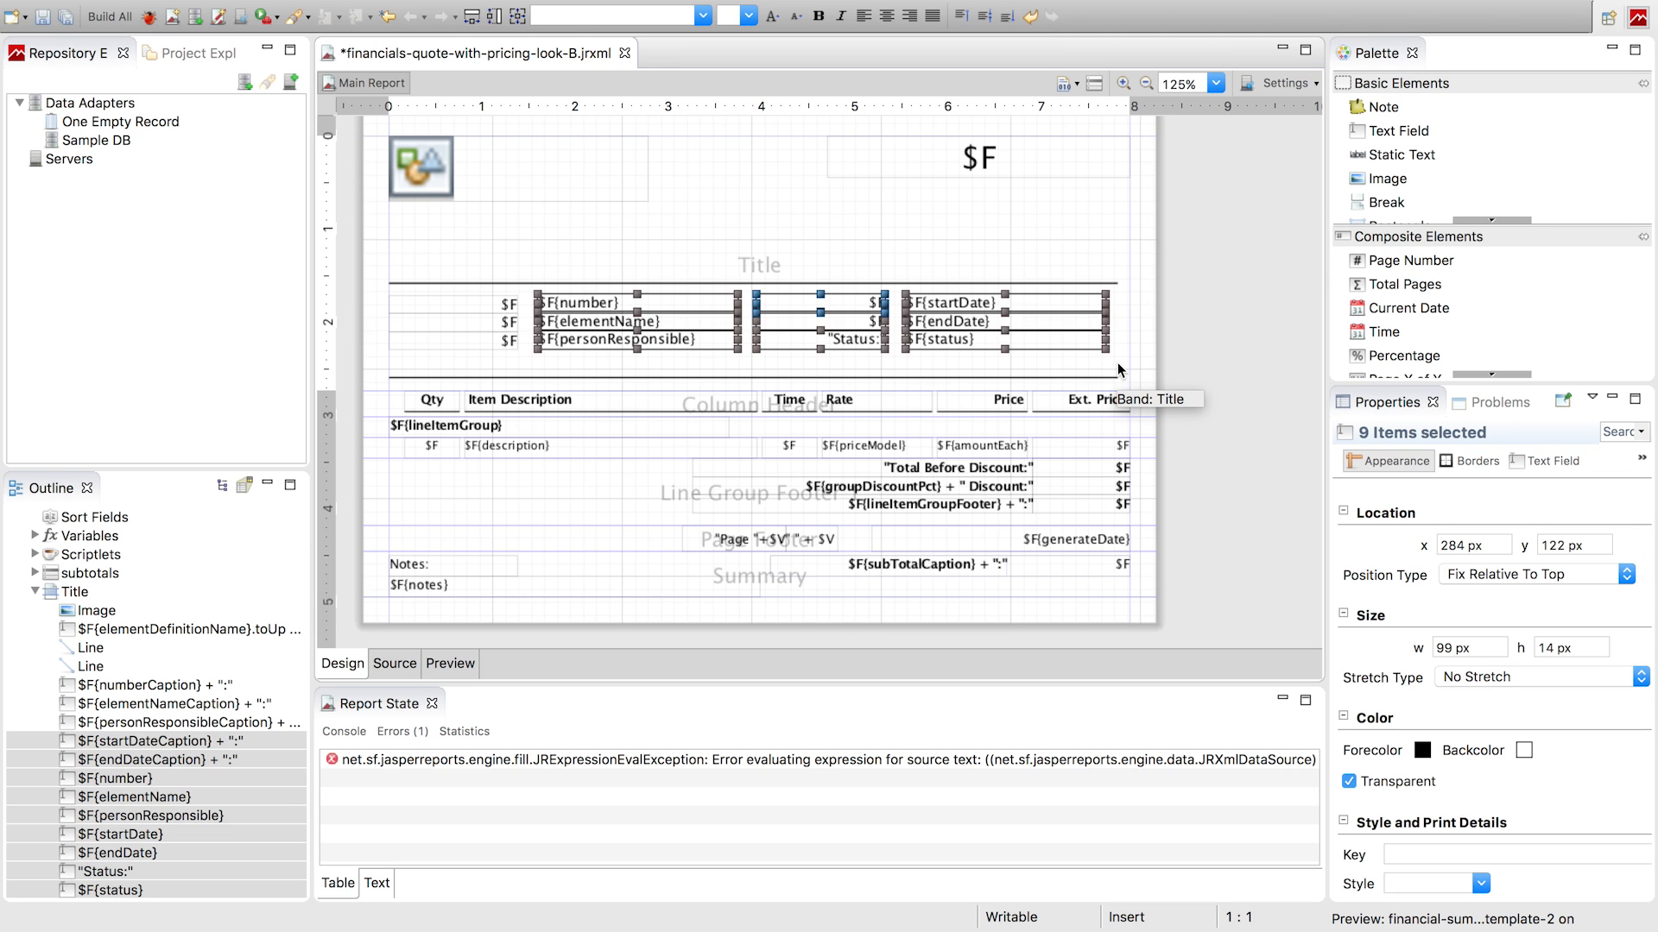
pyautogui.press('Up')
pyautogui.press('Down')
pyautogui.press('Down')
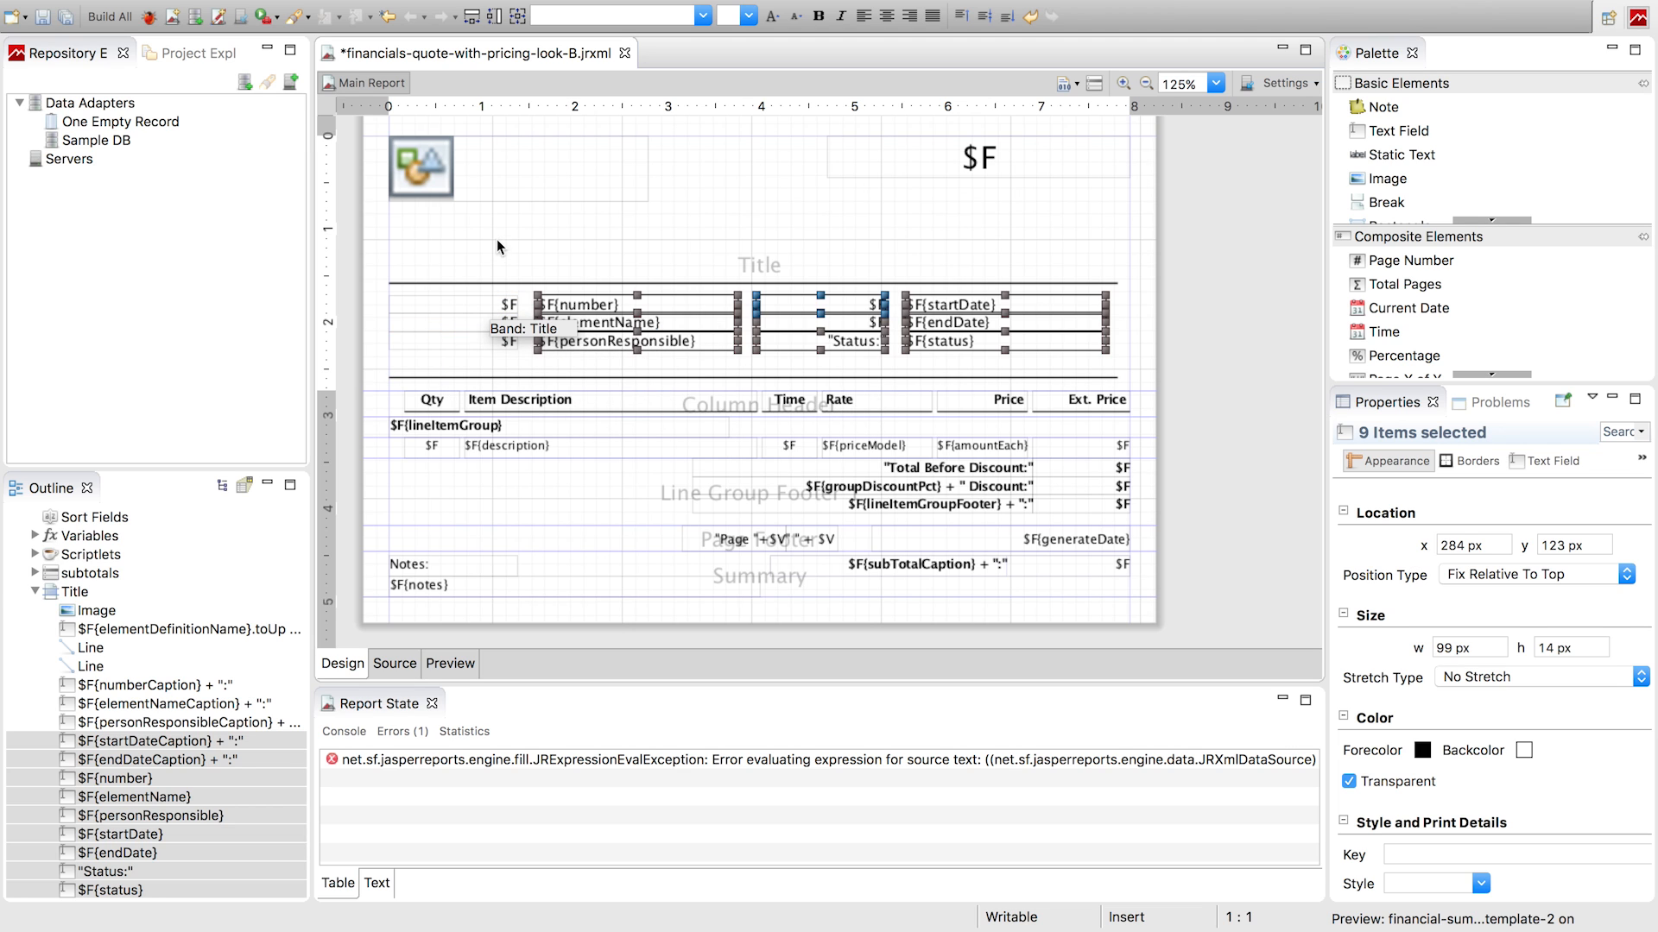
pyautogui.click(395, 266)
# Move the Title band's upper line and all twelve quote detail fields up together, placing the line at x 5 px, y 81 px
pyautogui.moveTo(376, 255); pyautogui.dragTo(1159, 372)
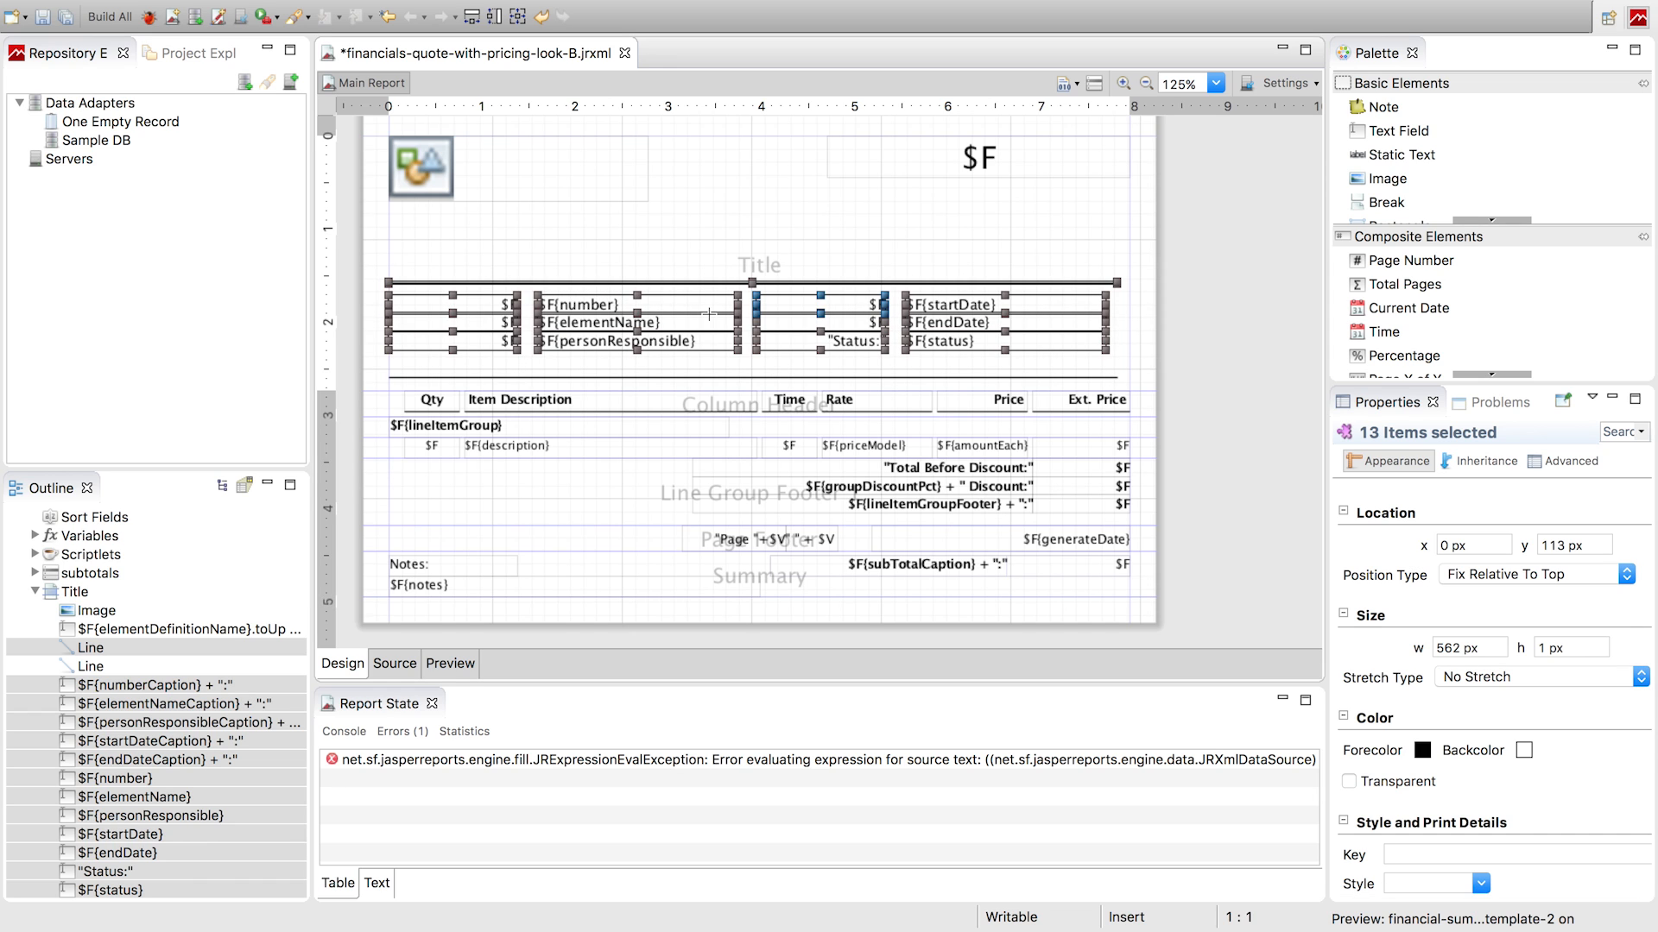
pyautogui.moveTo(714, 303); pyautogui.dragTo(718, 266)
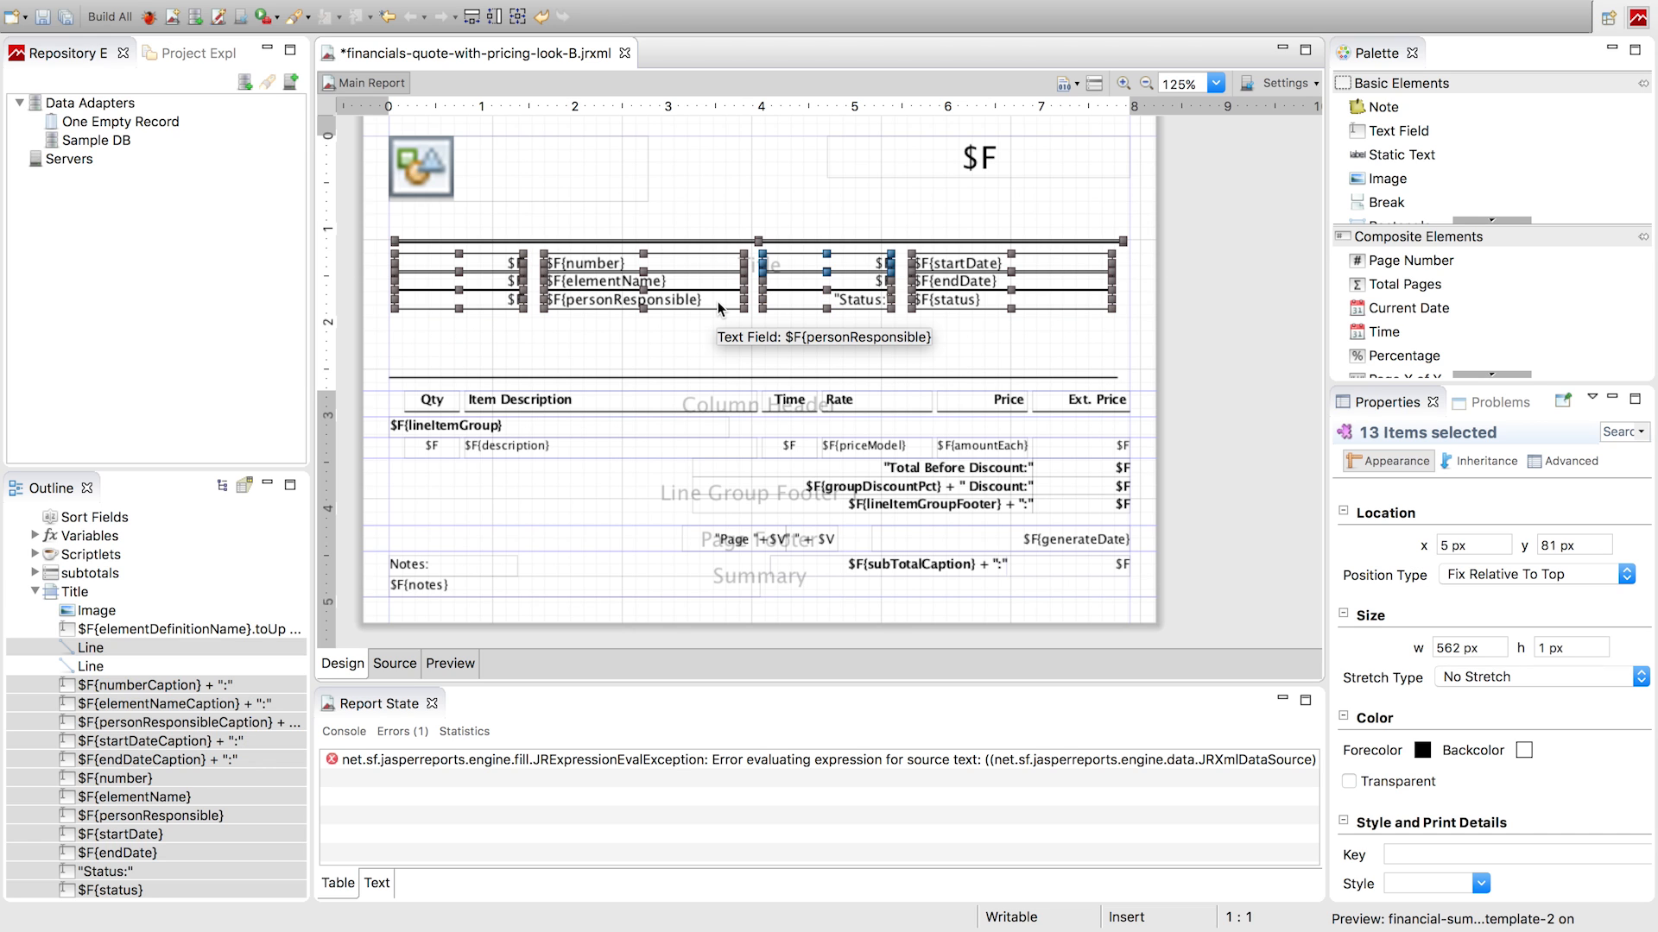
pyautogui.click(1221, 401)
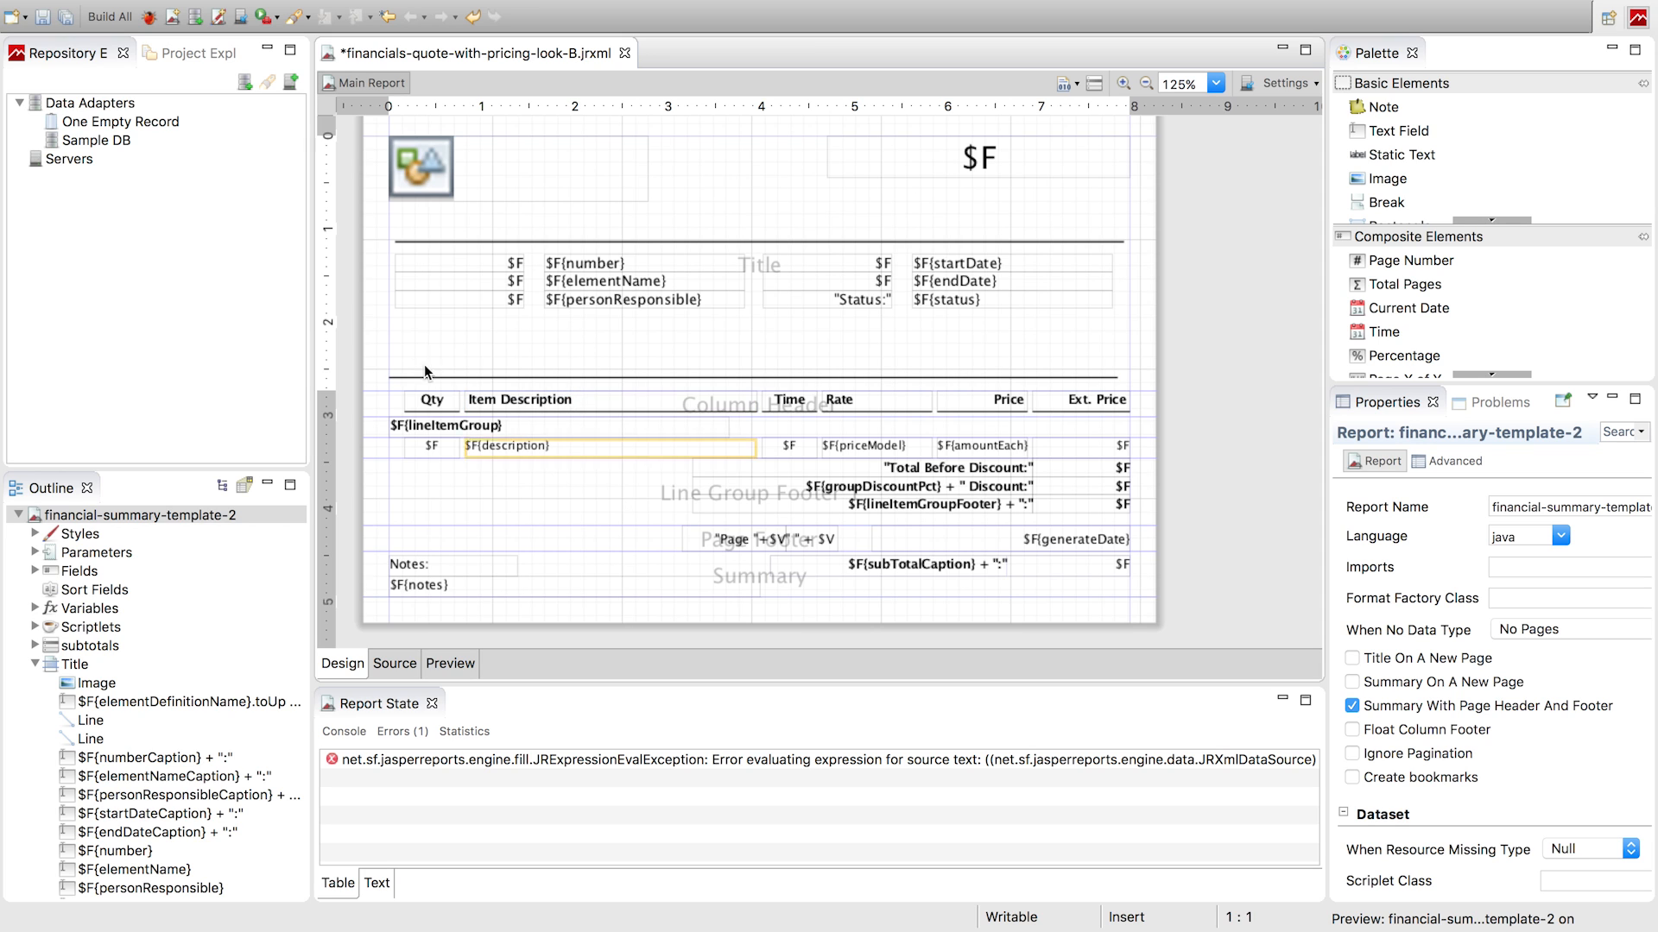
# Try to move the Title band's lower line and the line-item elements up to about y 149 px, and undo the move
pyautogui.moveTo(370, 352); pyautogui.dragTo(1148, 519)
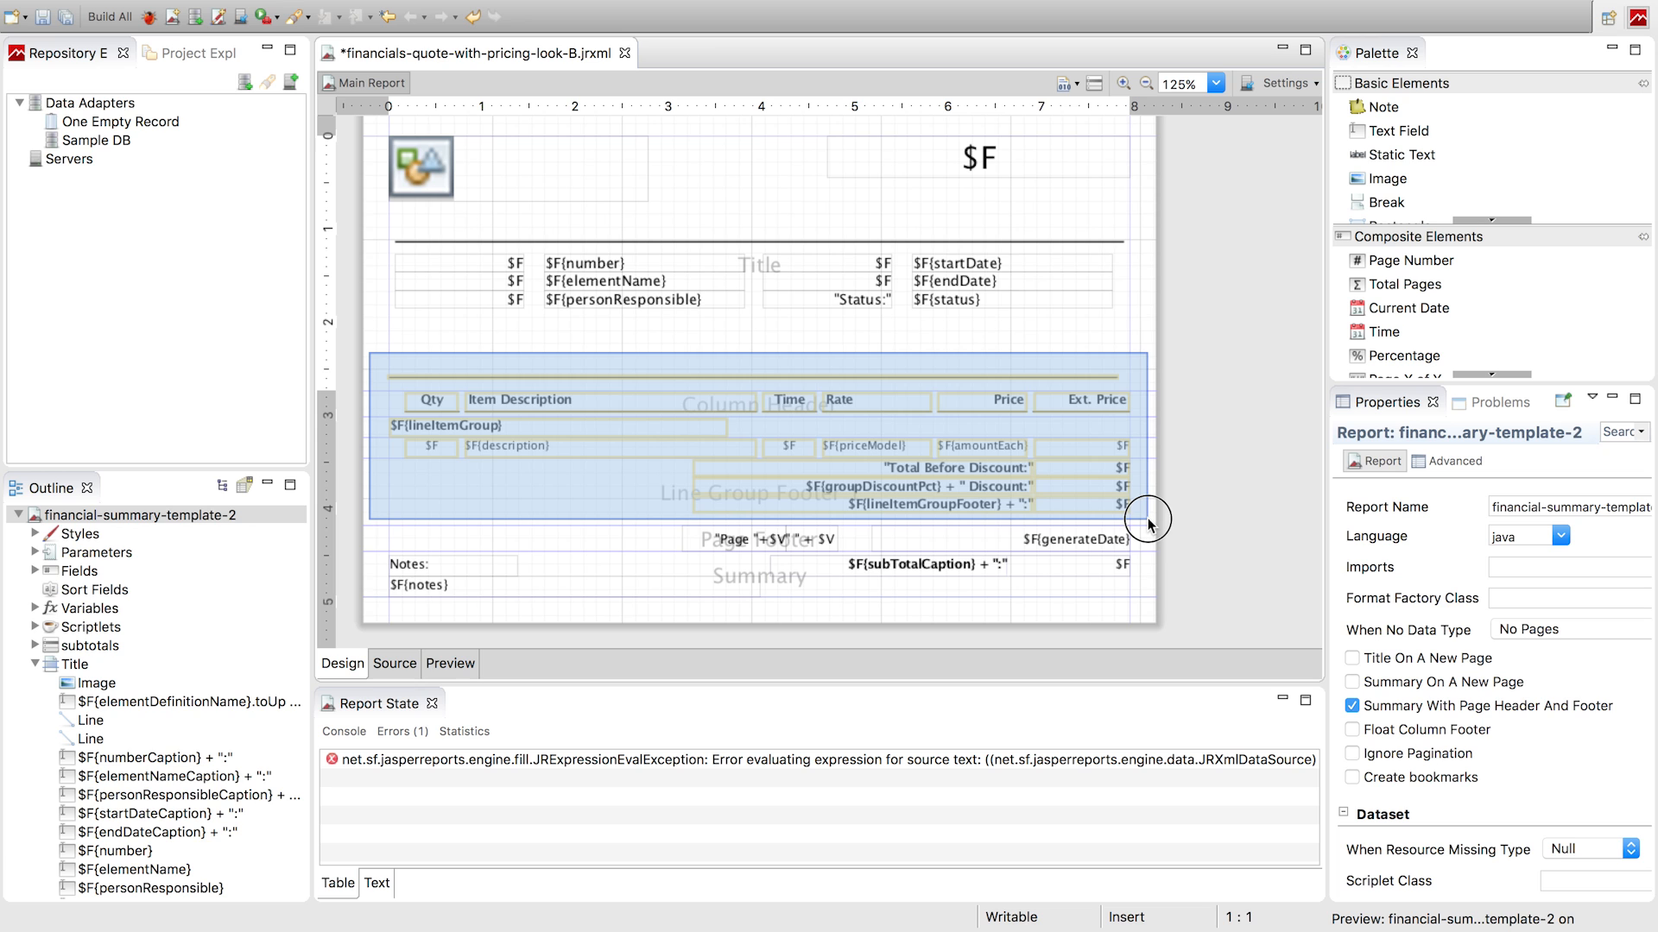
pyautogui.moveTo(1148, 520); pyautogui.dragTo(1146, 516)
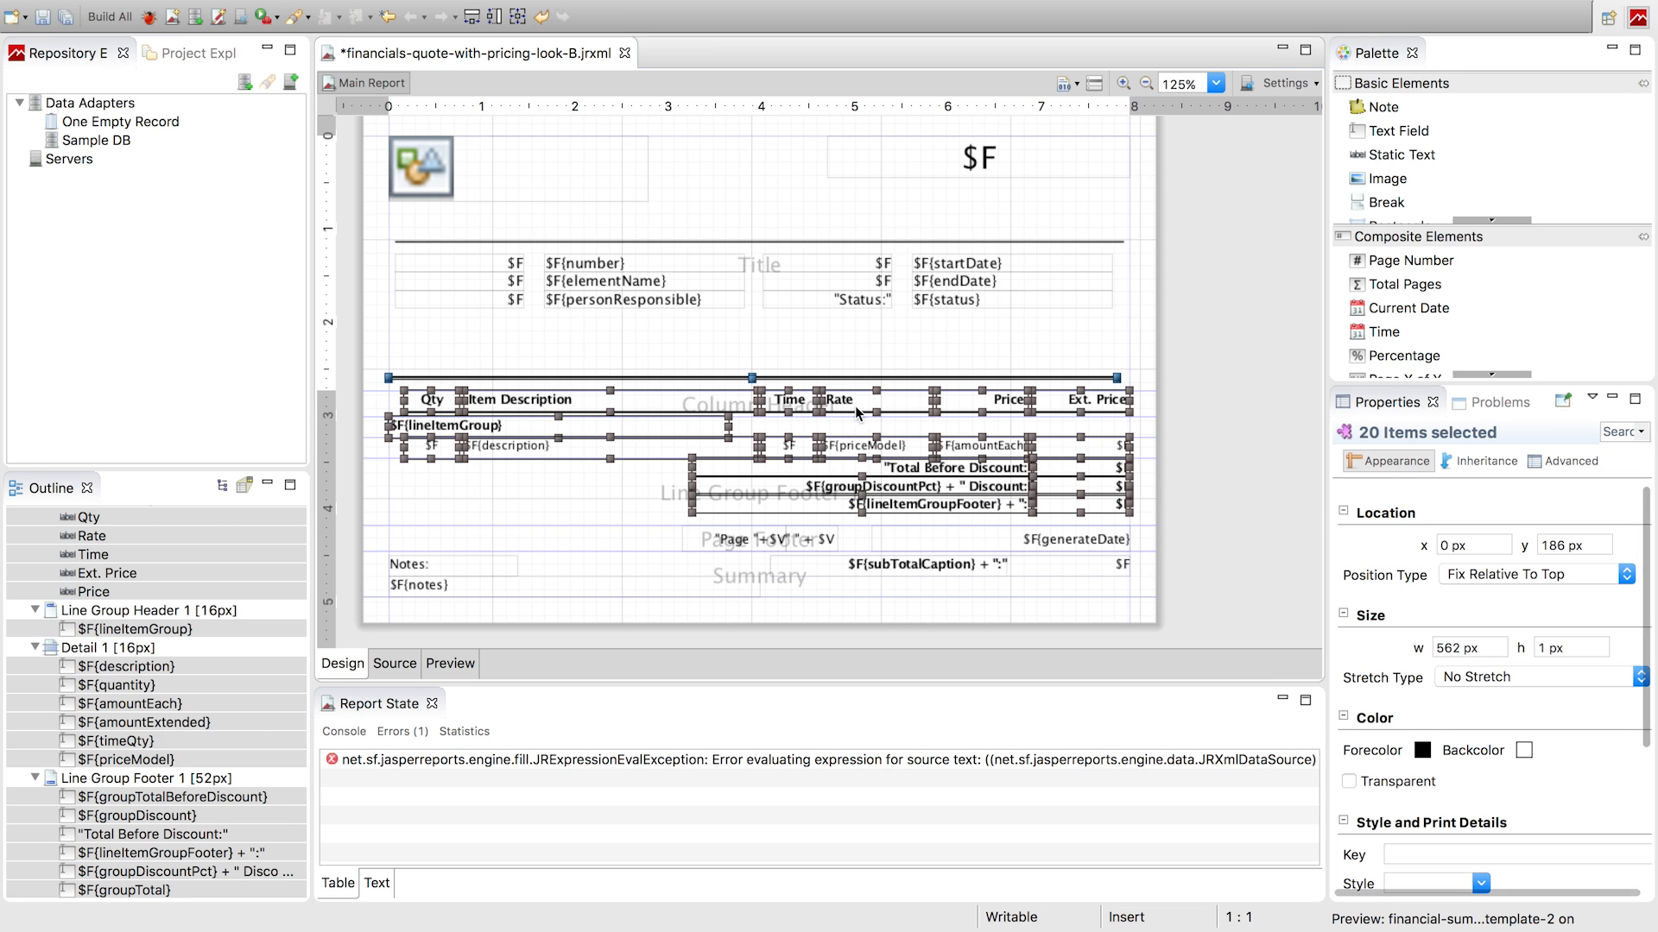
pyautogui.moveTo(857, 408); pyautogui.dragTo(856, 359)
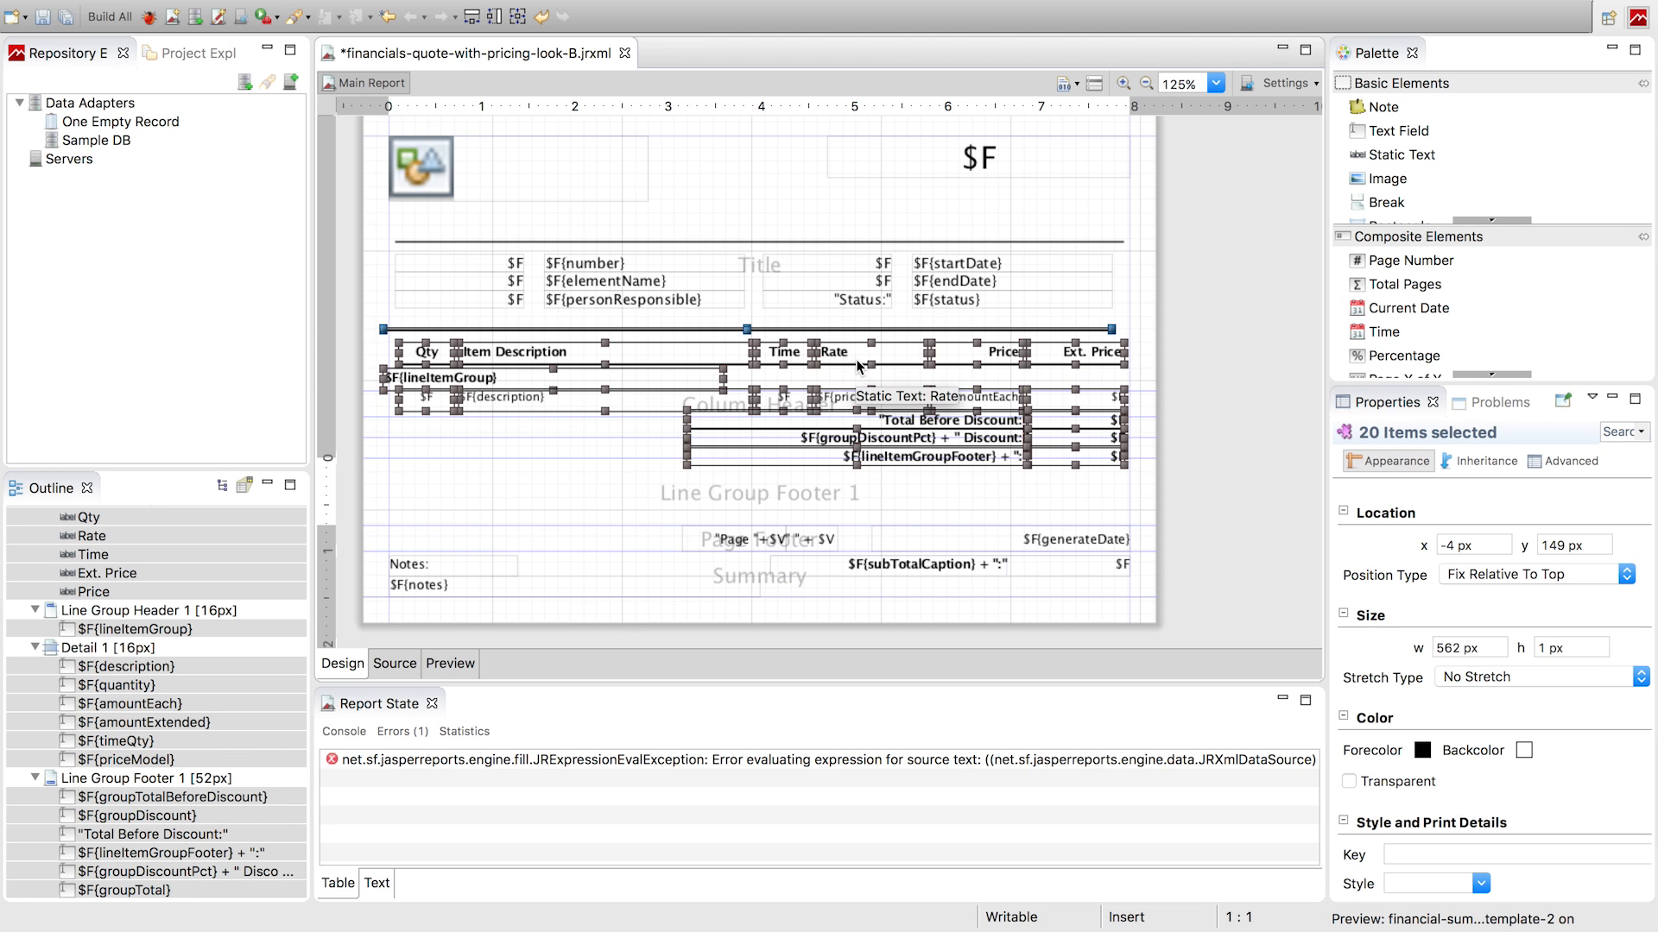
pyautogui.click(1146, 349)
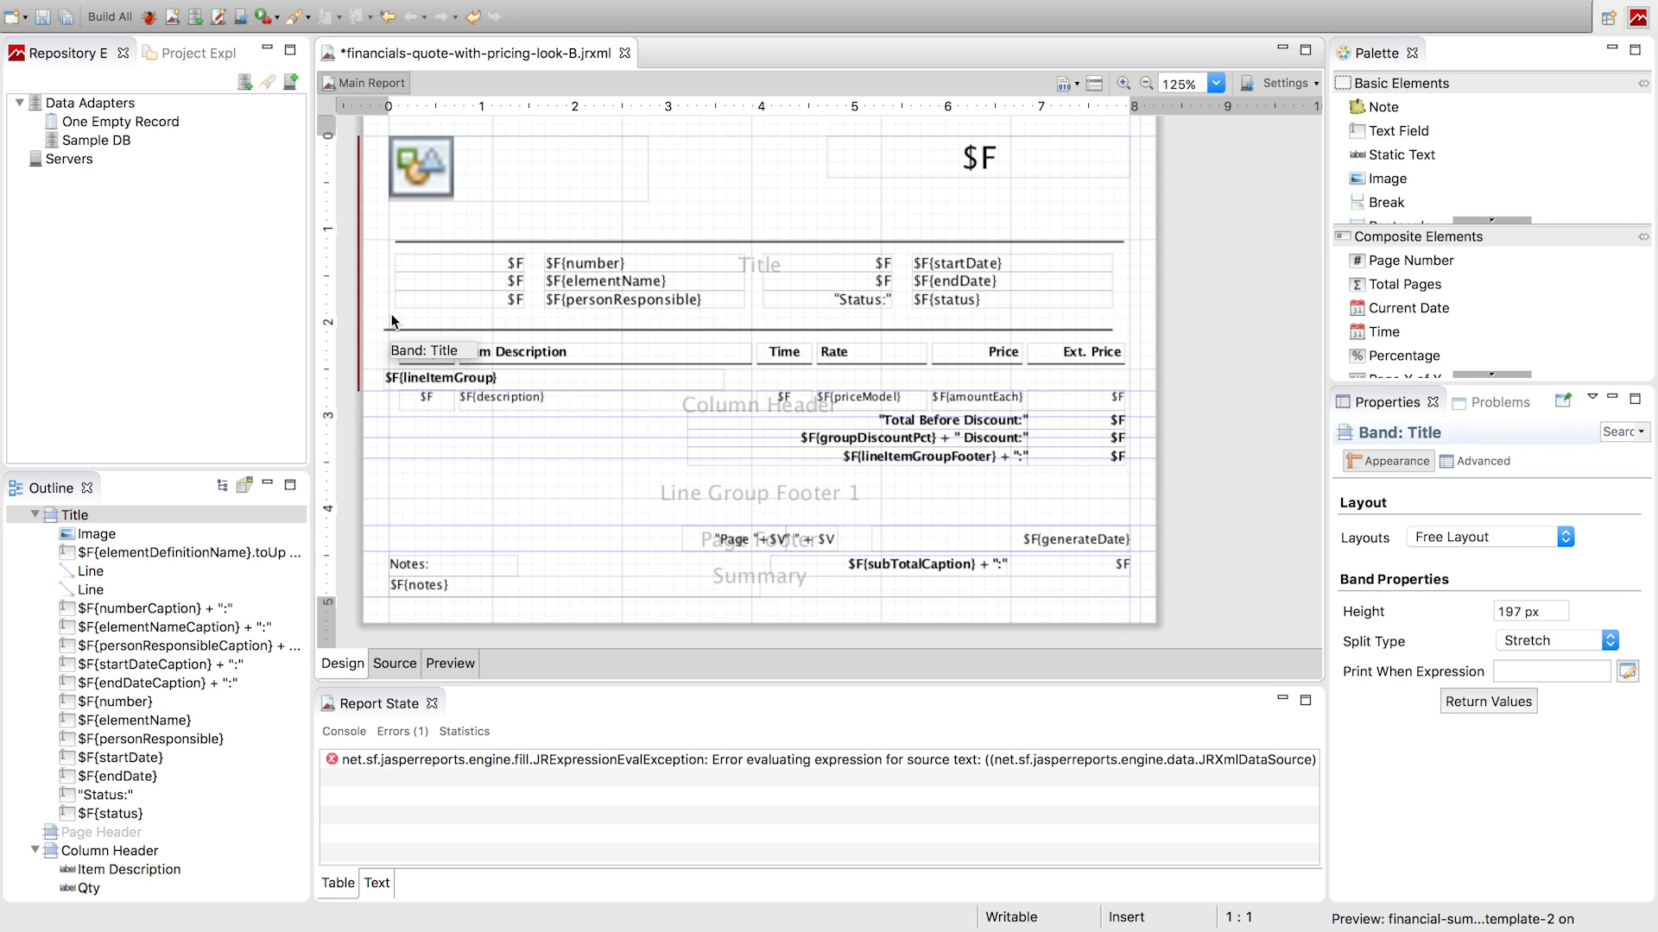
pyautogui.press('super+z')
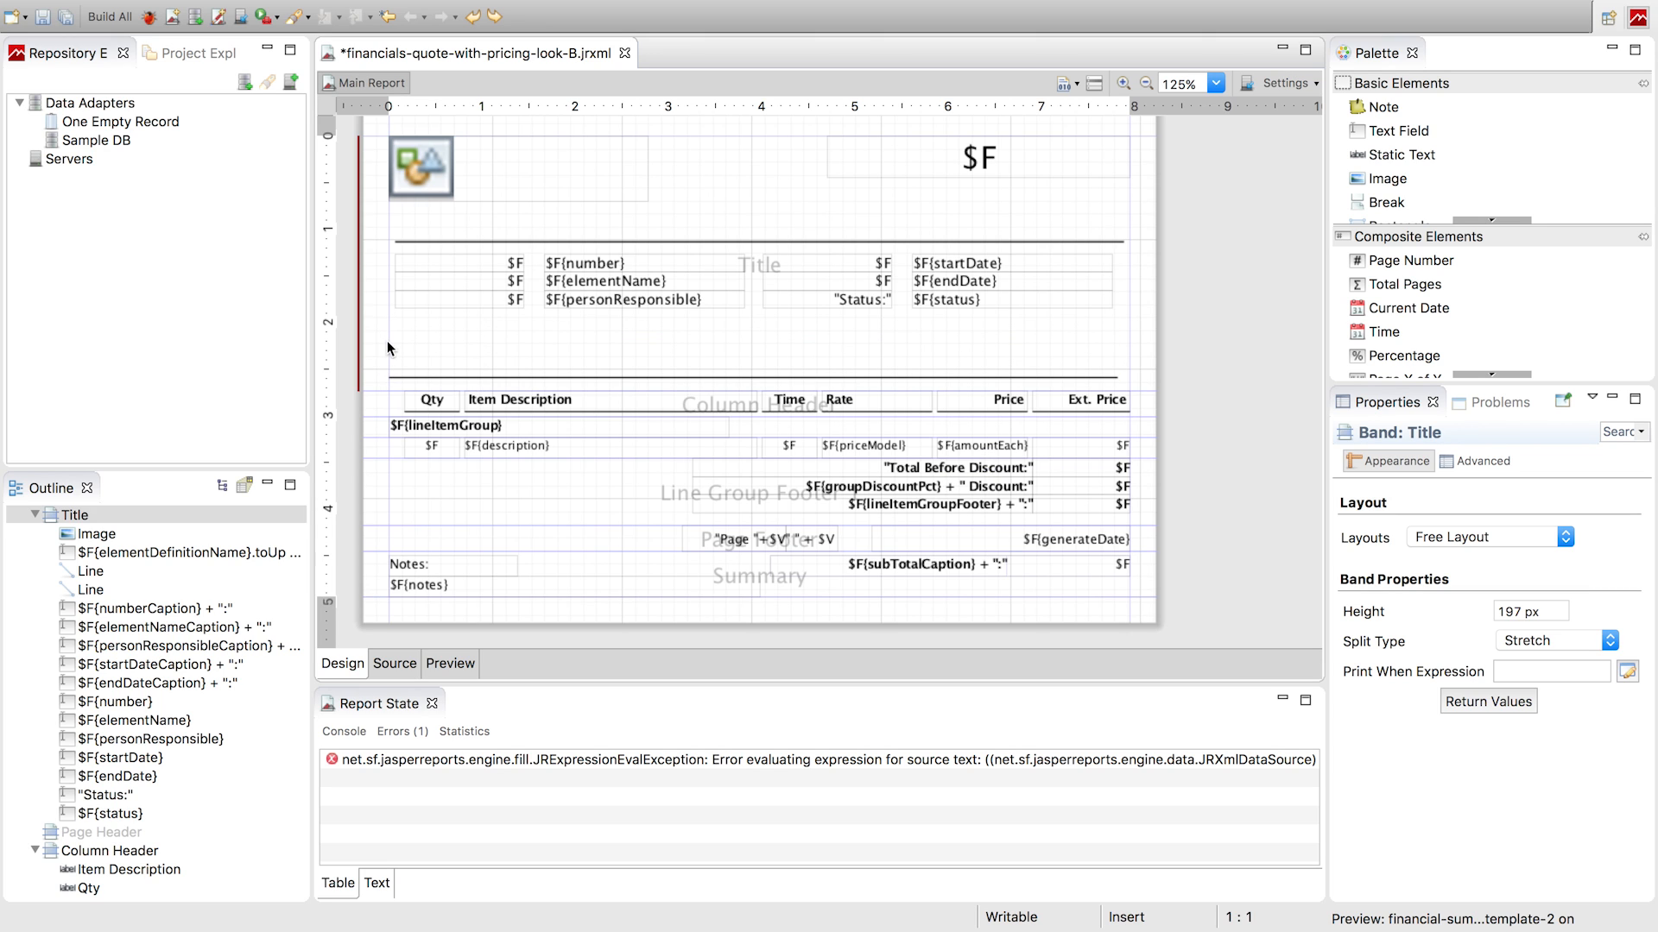
# Nudge the Title band's lower line together with the column header, detail and group footer elements straight up until the line is at y 167 px
pyautogui.moveTo(366, 344); pyautogui.dragTo(1158, 516)
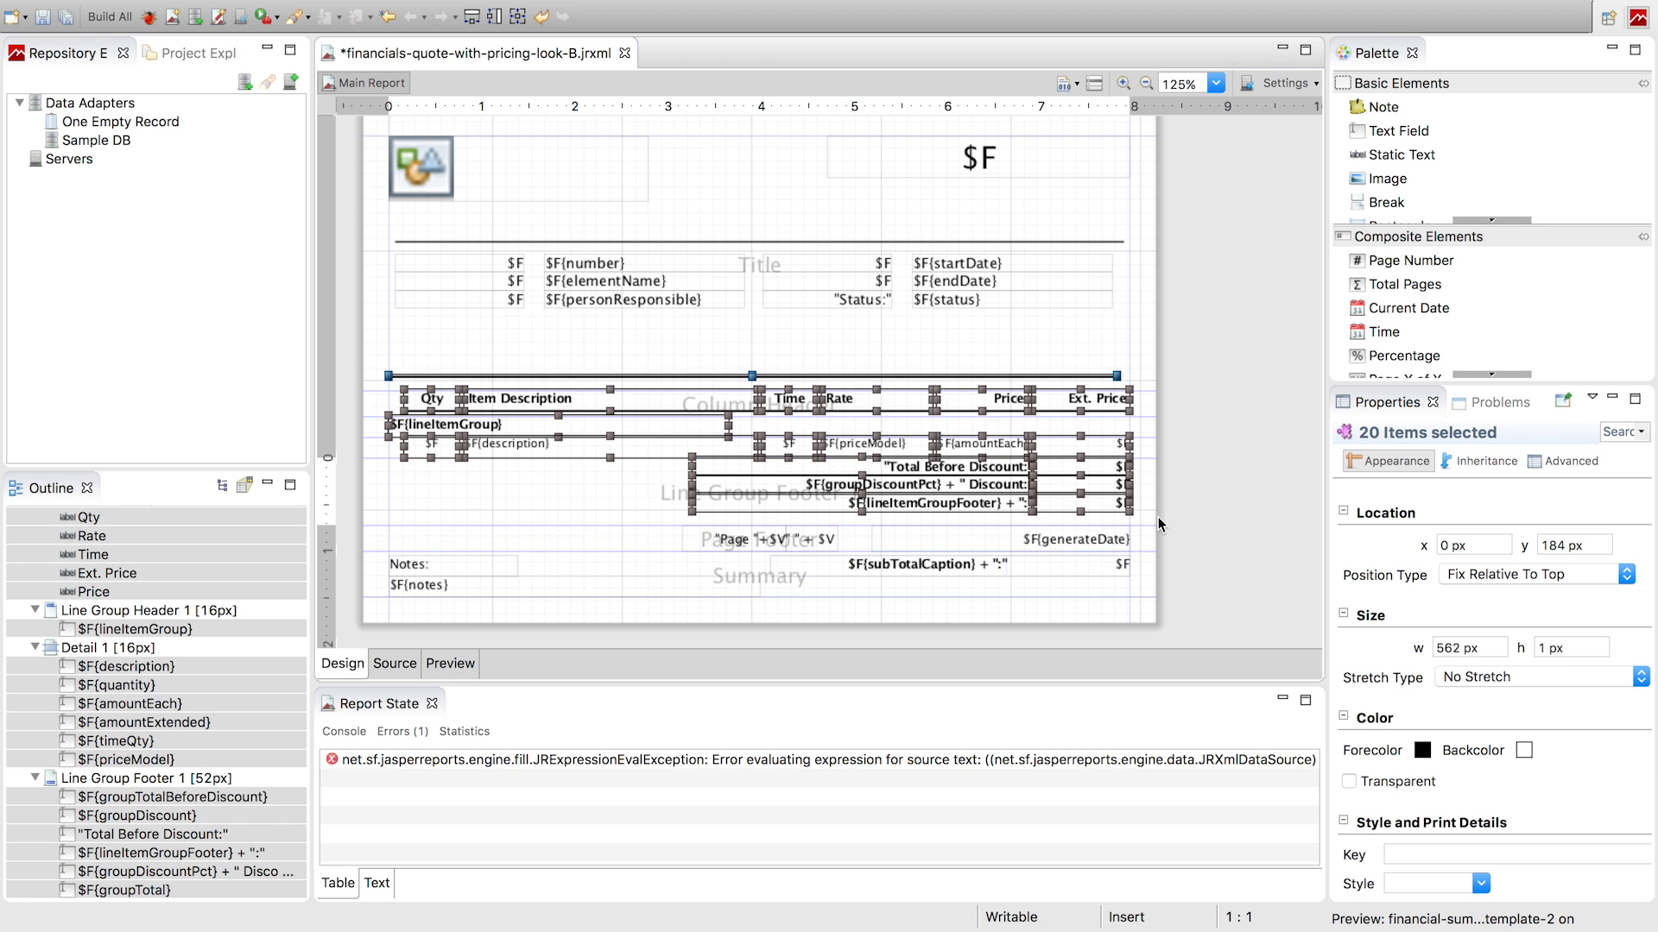
pyautogui.press('Up')
pyautogui.press('Up')
pyautogui.press('Up')
pyautogui.press('Up')
pyautogui.press('Up')
pyautogui.press('Up')
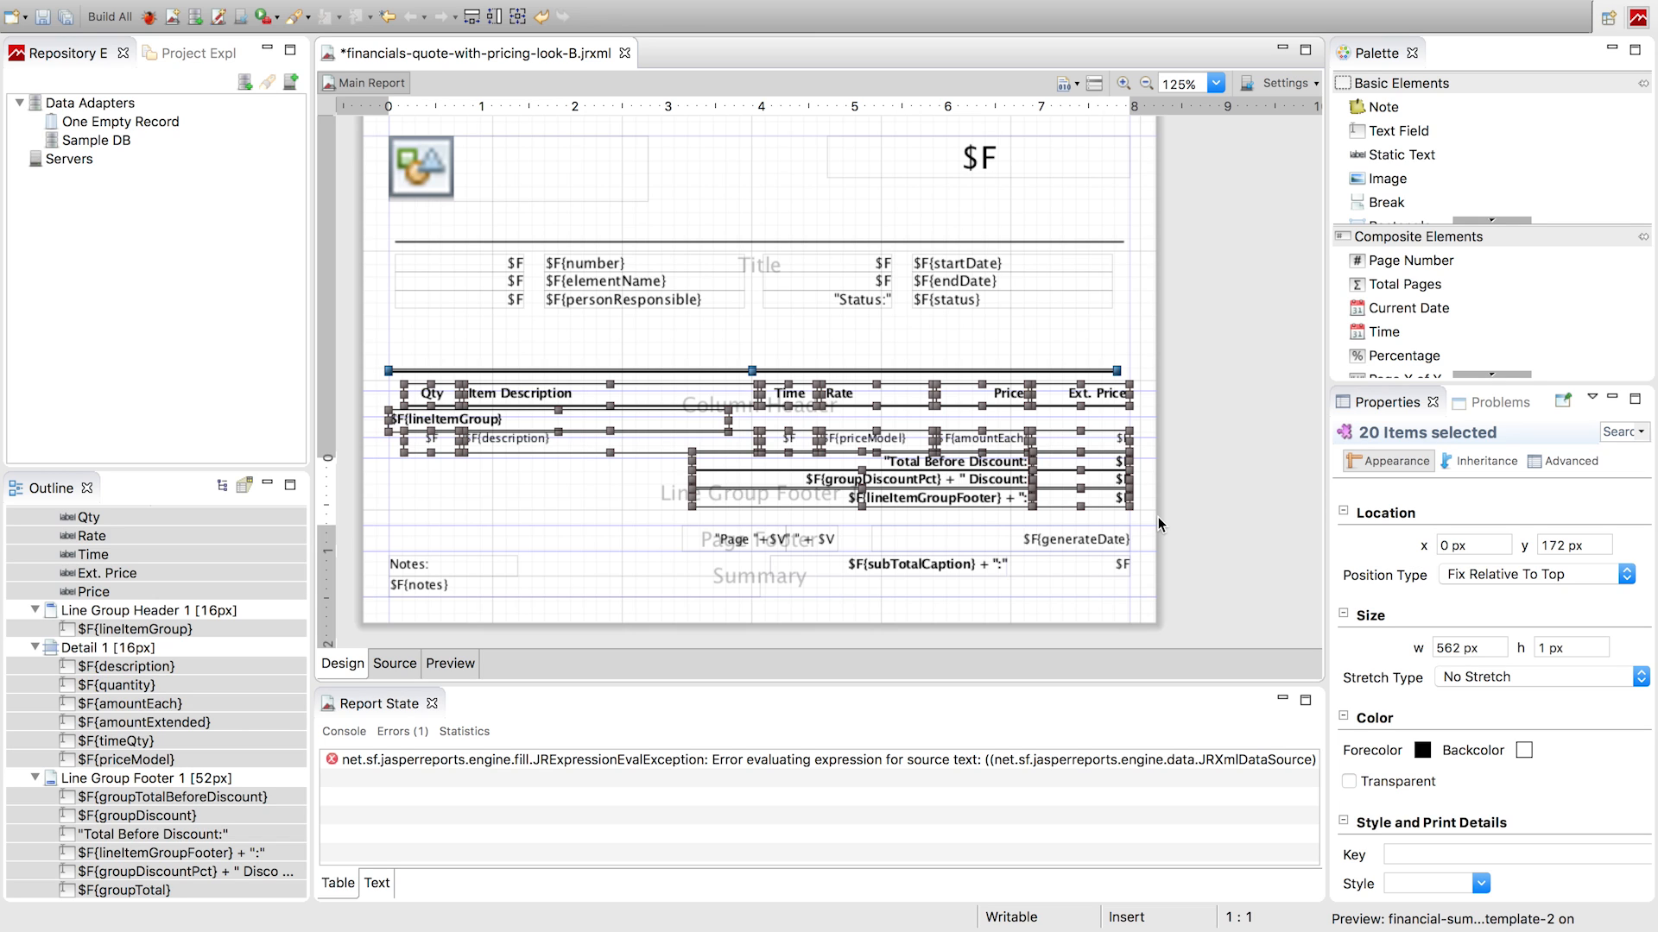
pyautogui.press('Up')
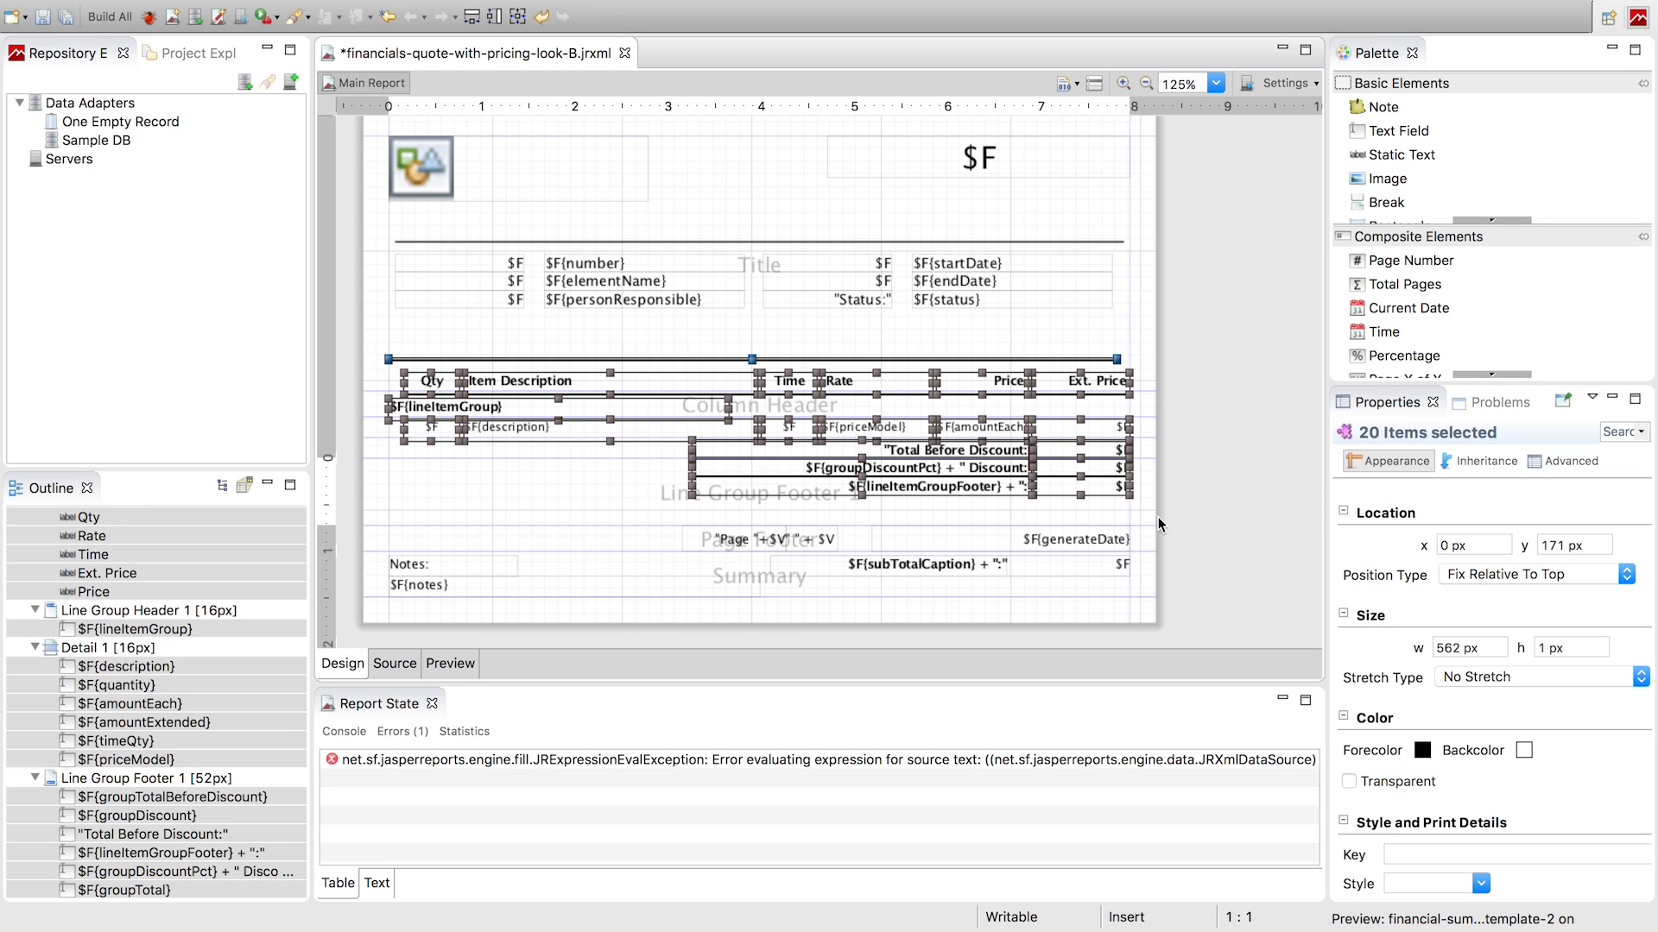
pyautogui.press('Up')
pyautogui.press('Up')
pyautogui.press('Up')
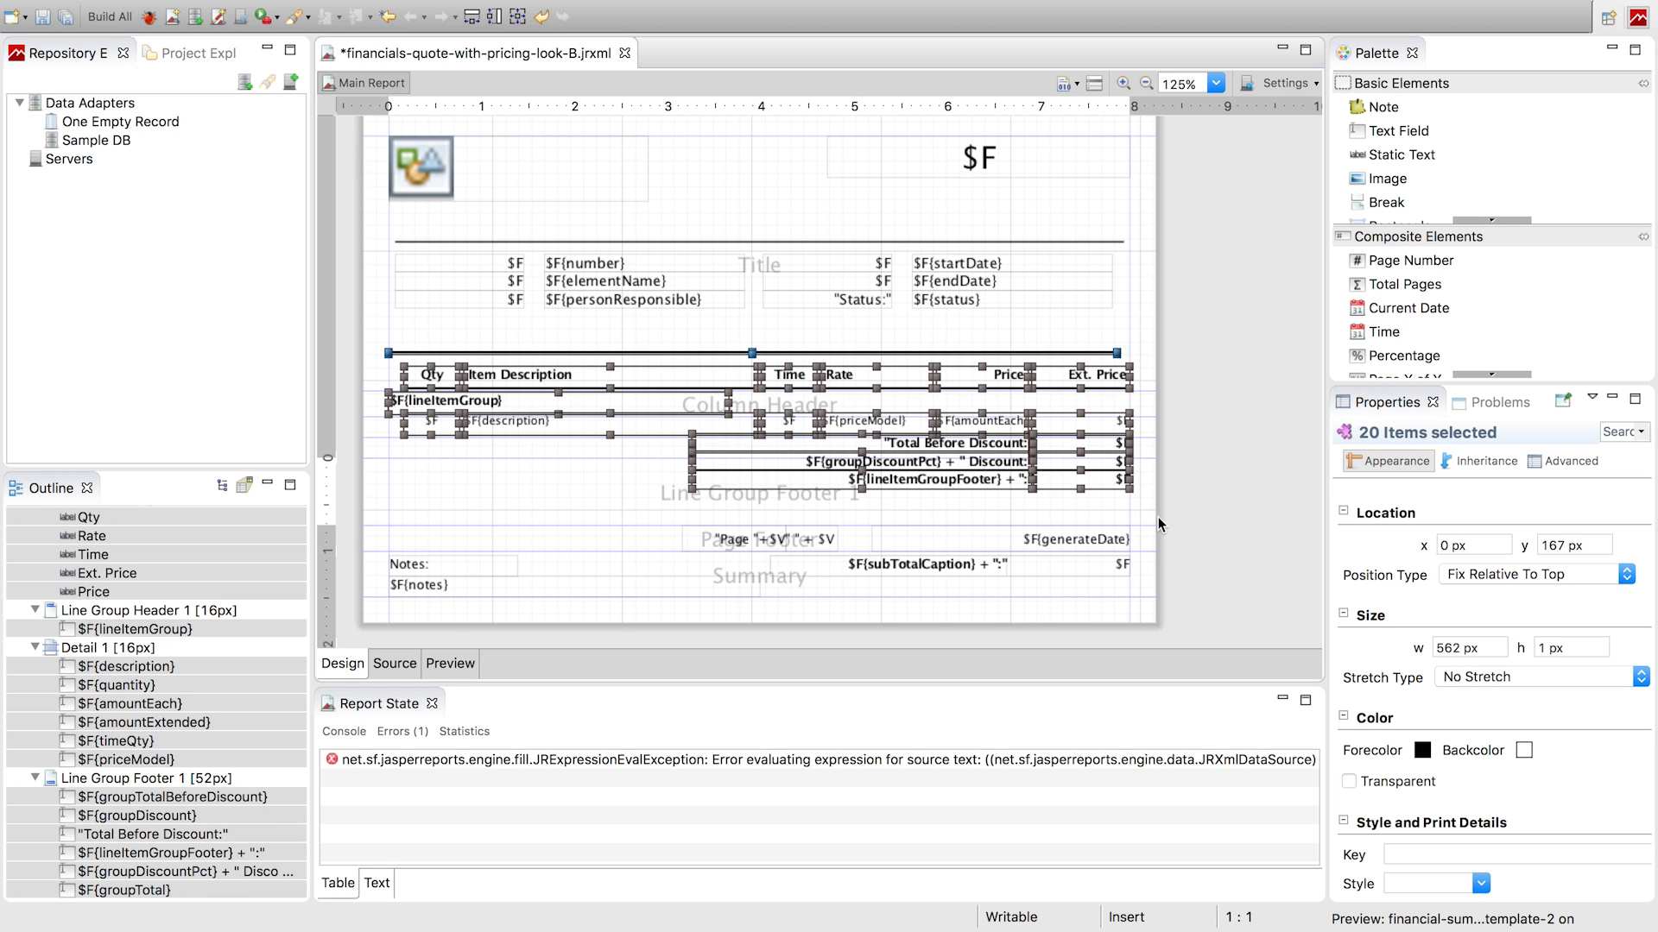
# Nudge the Title band's lower line and the line-item elements straight up together until the line is at y 149 px
pyautogui.press('Up')
pyautogui.press('Up')
pyautogui.press('Up')
pyautogui.press('Up')
pyautogui.press('Up')
pyautogui.press('Up')
pyautogui.press('Up')
pyautogui.press('Up')
pyautogui.press('Up')
pyautogui.press('Up')
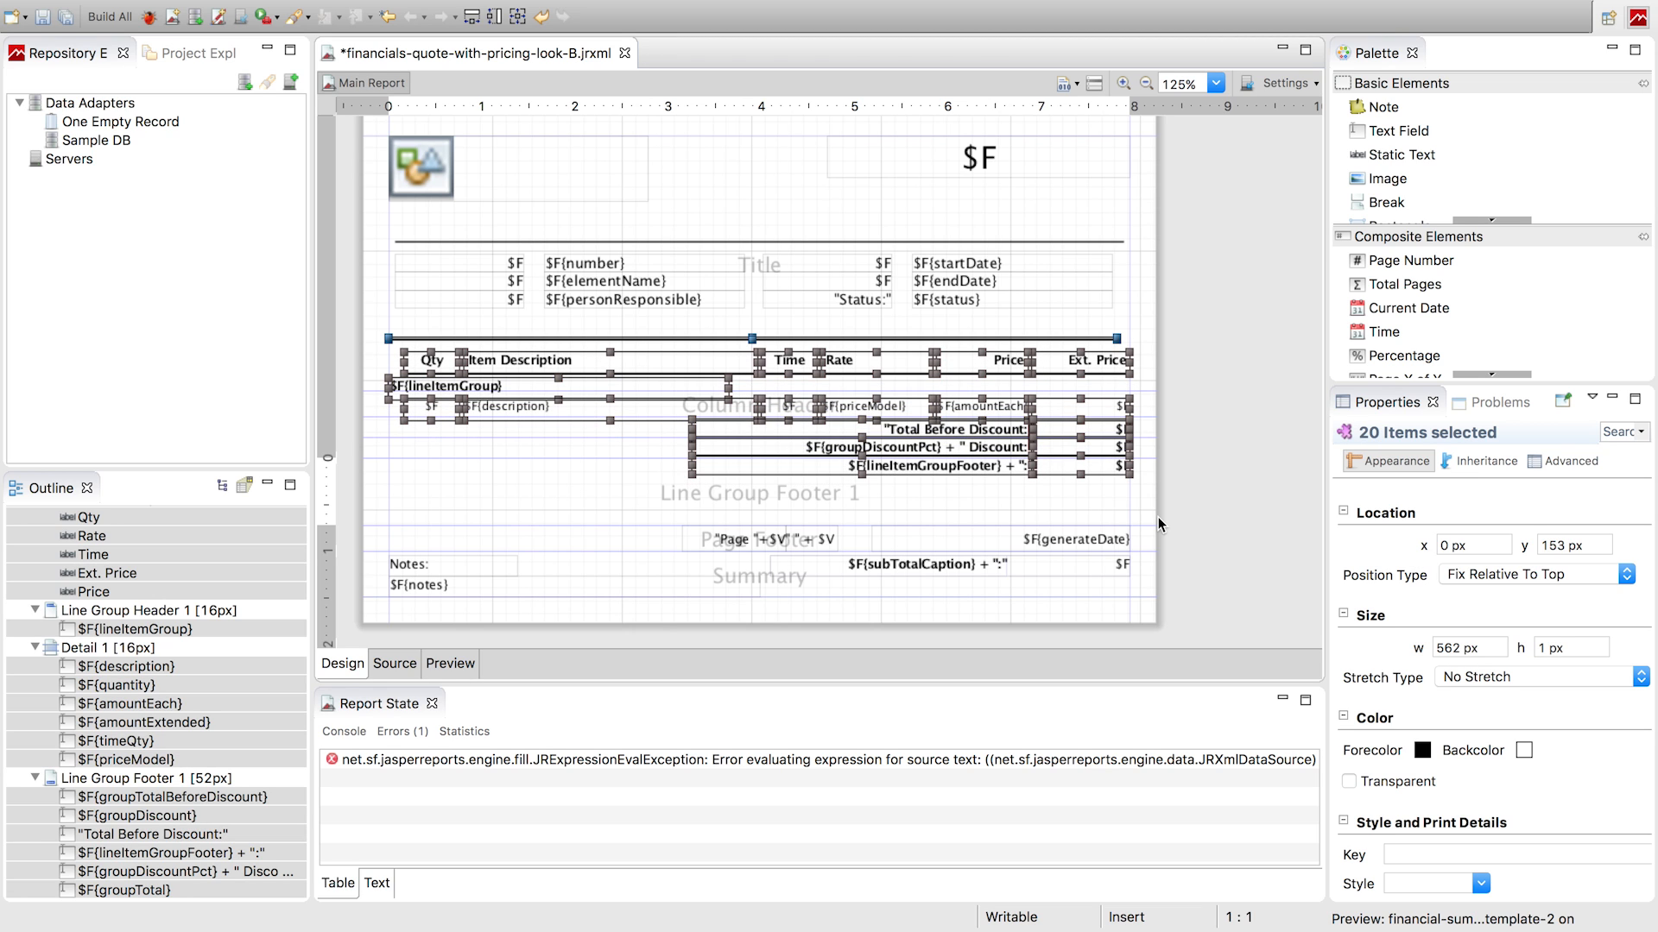
pyautogui.press('Up')
pyautogui.press('Up')
pyautogui.press('Up')
pyautogui.press('Up')
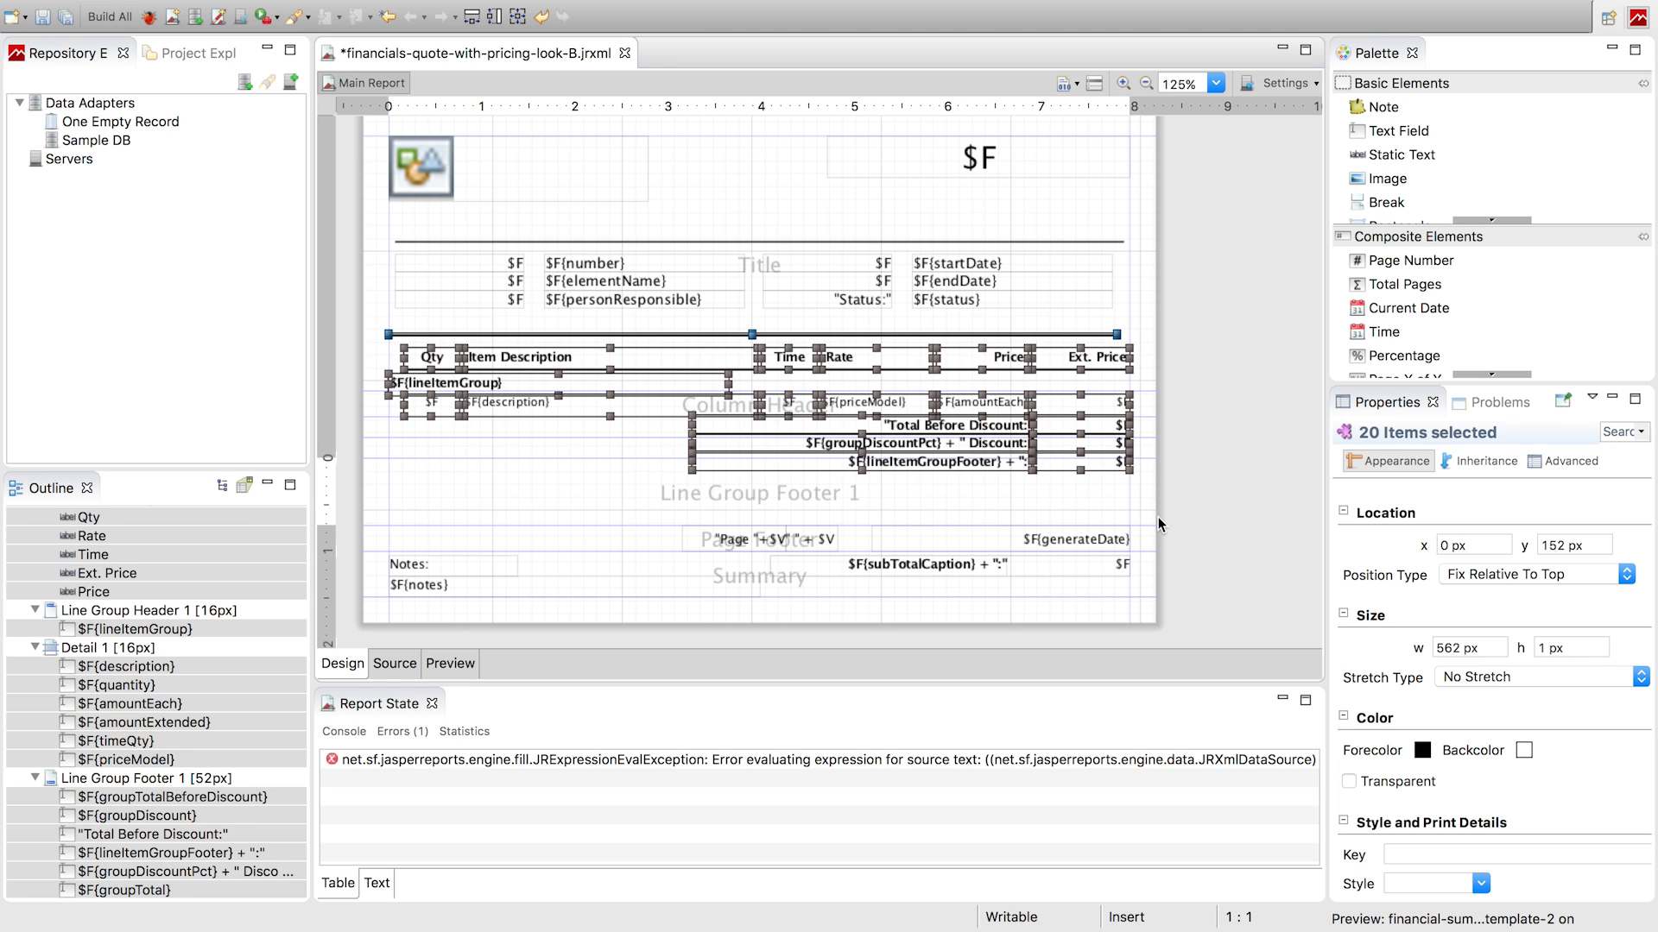
pyautogui.press('Up')
pyautogui.press('Up')
pyautogui.press('Up')
pyautogui.press('Up')
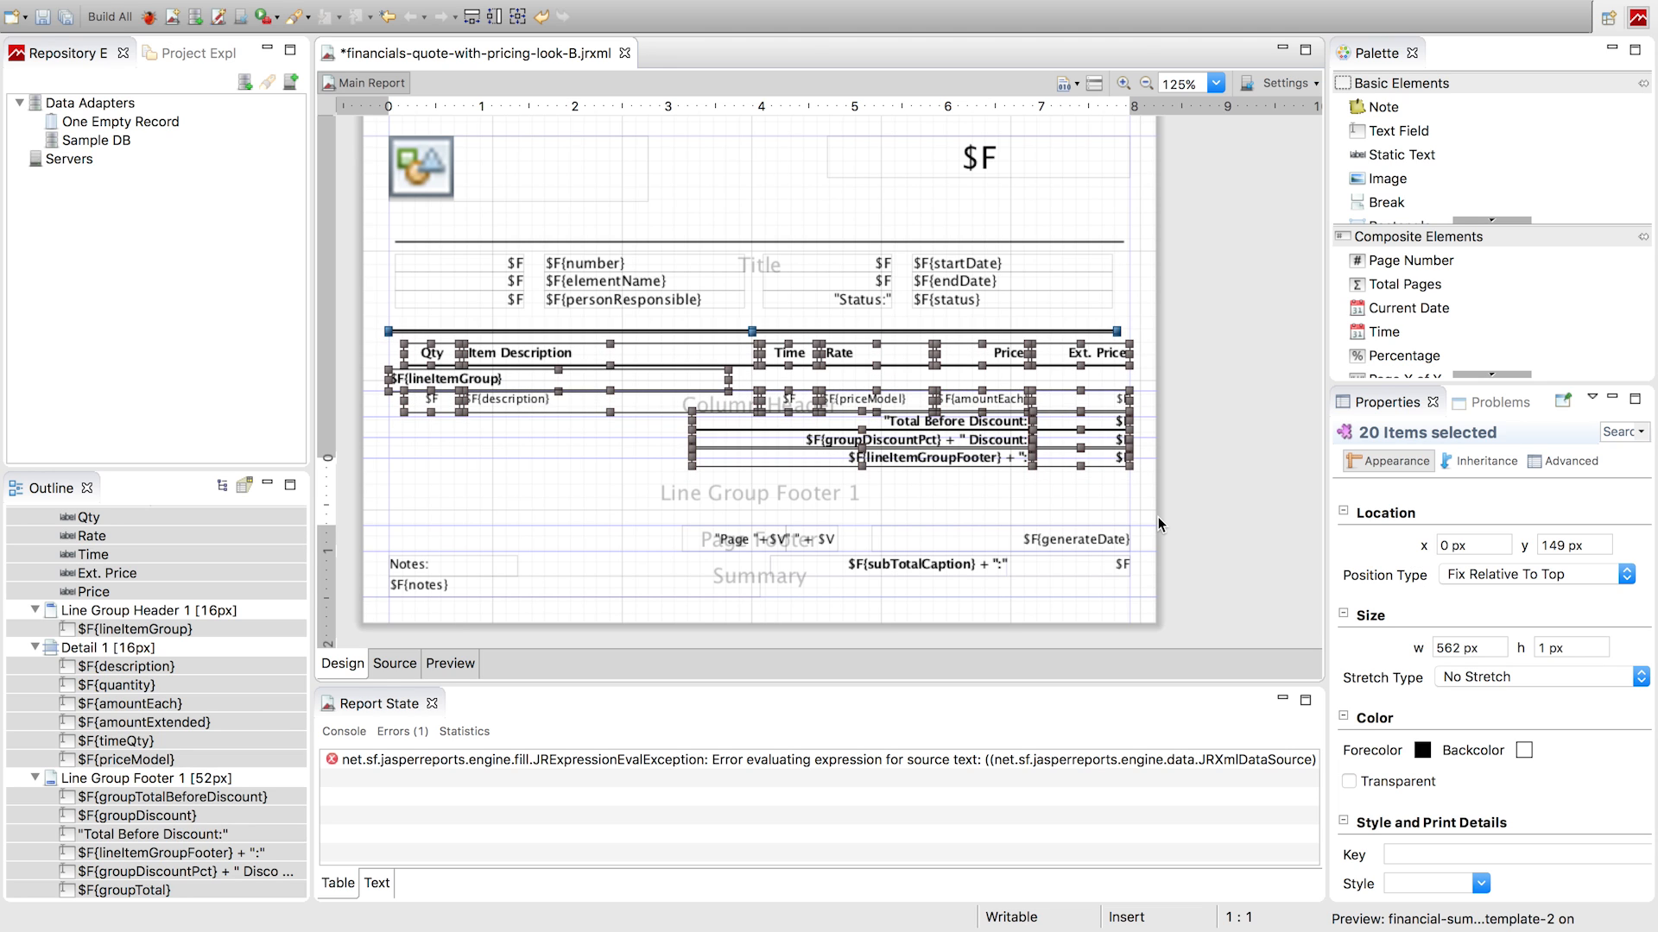
pyautogui.click(1075, 497)
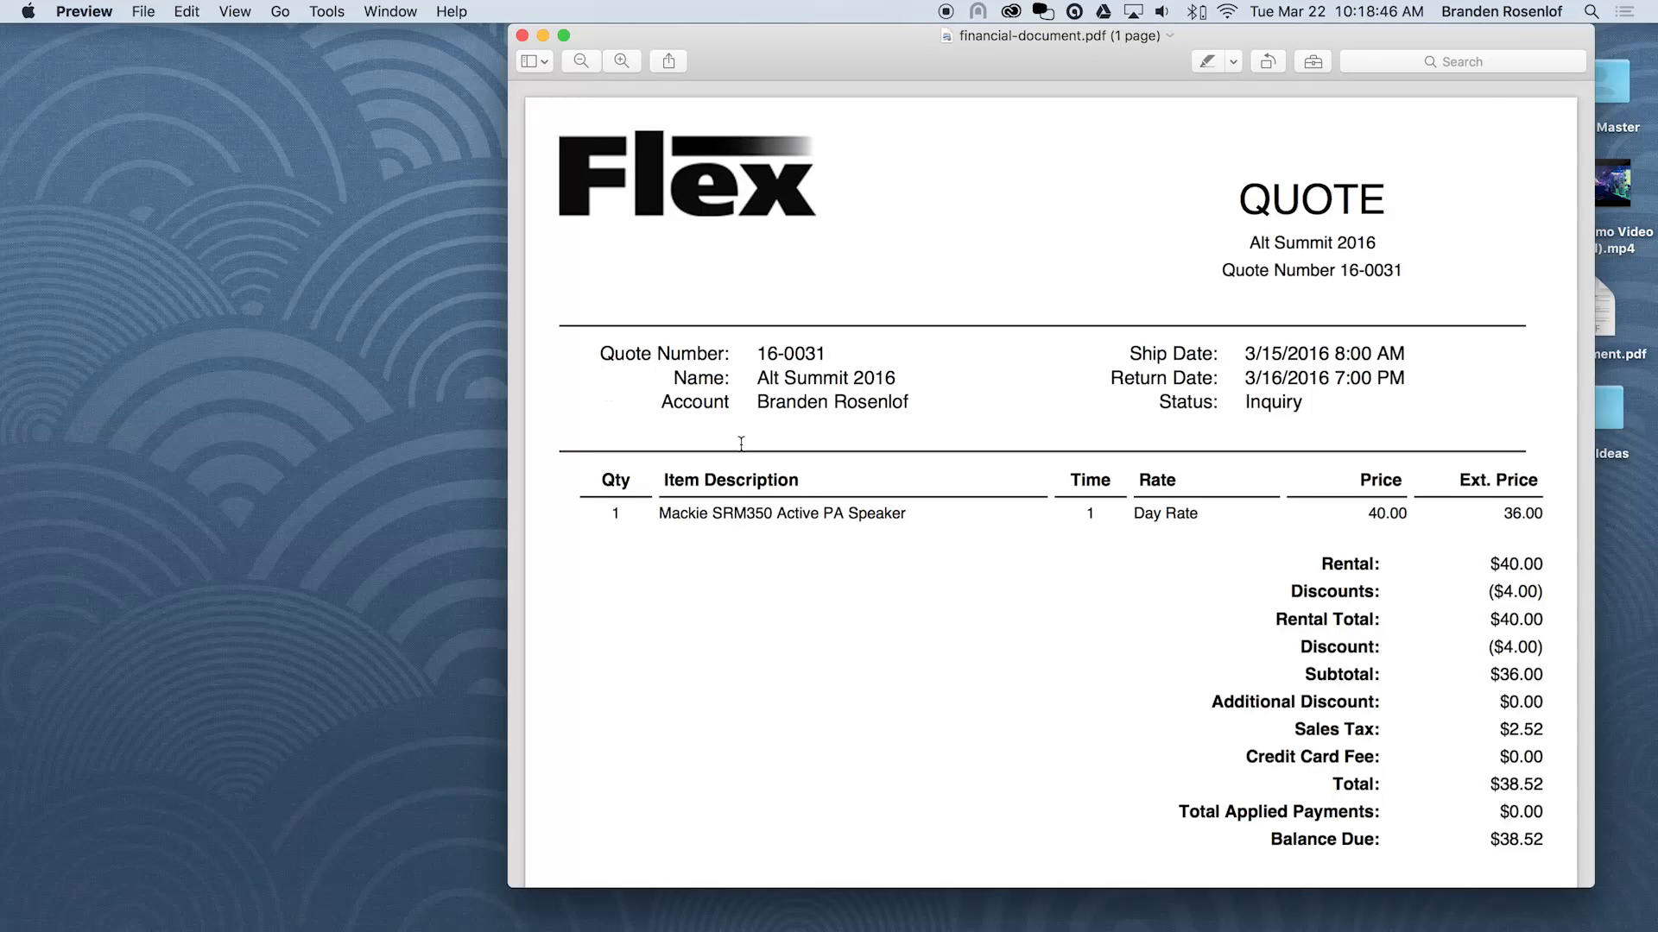
# Compare the PDF quote's line items with the report layout, and review the bands and elements listed in the report outline
pyautogui.moveTo(612, 516); pyautogui.dragTo(870, 513)
pyautogui.click(871, 514)
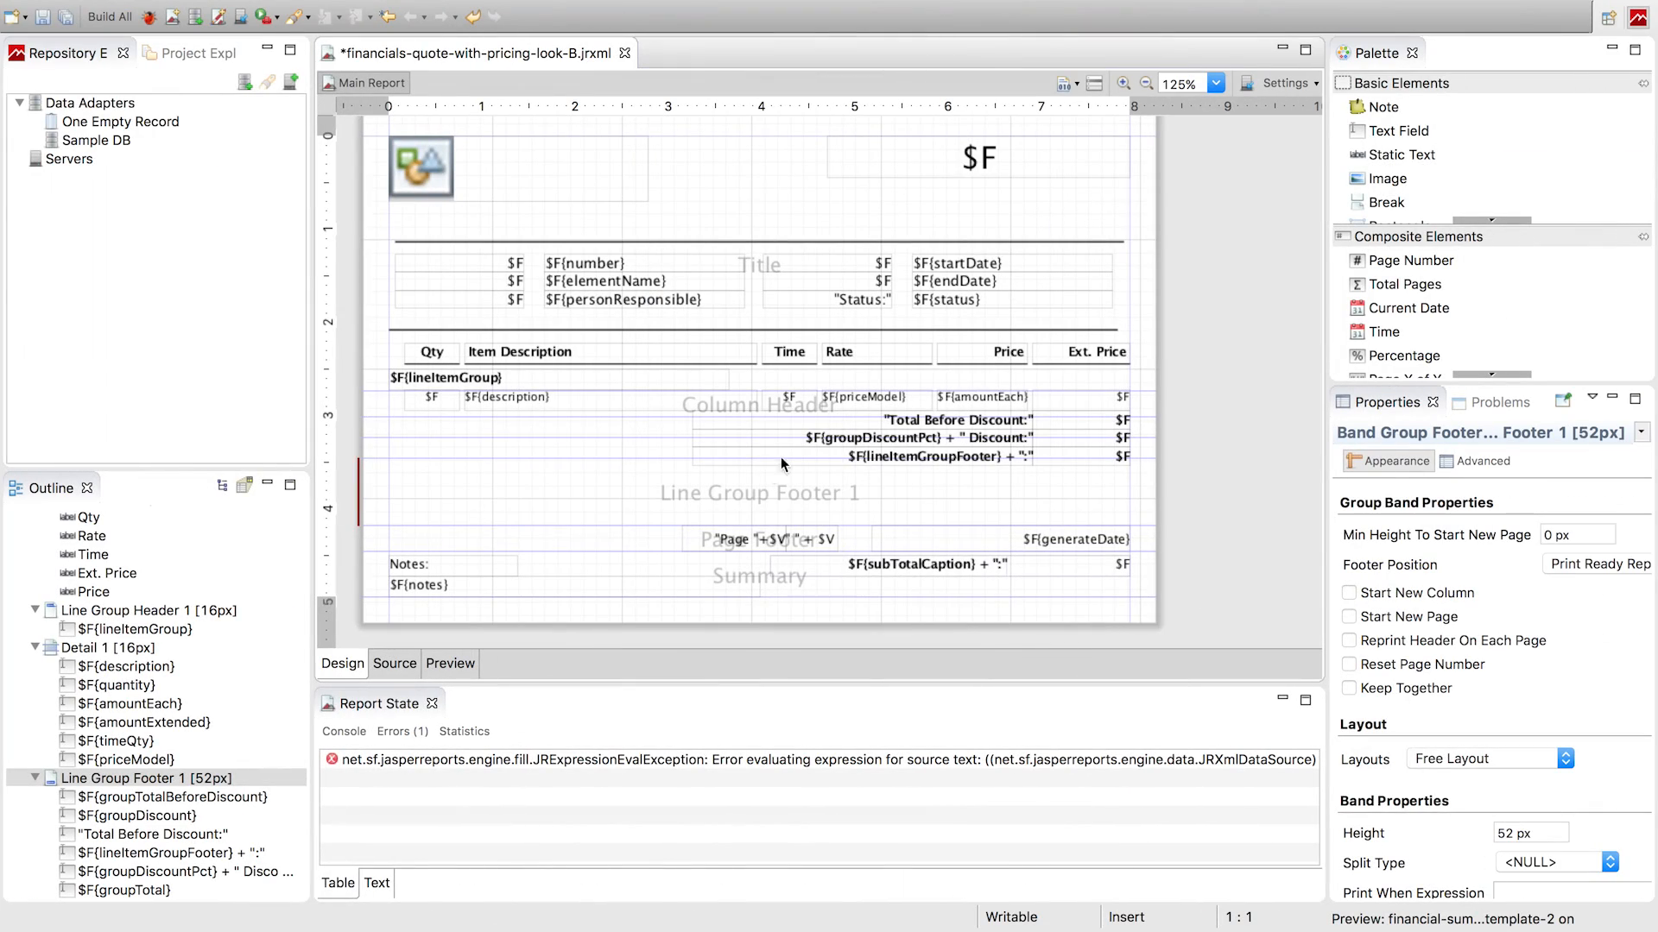
pyautogui.click(446, 562)
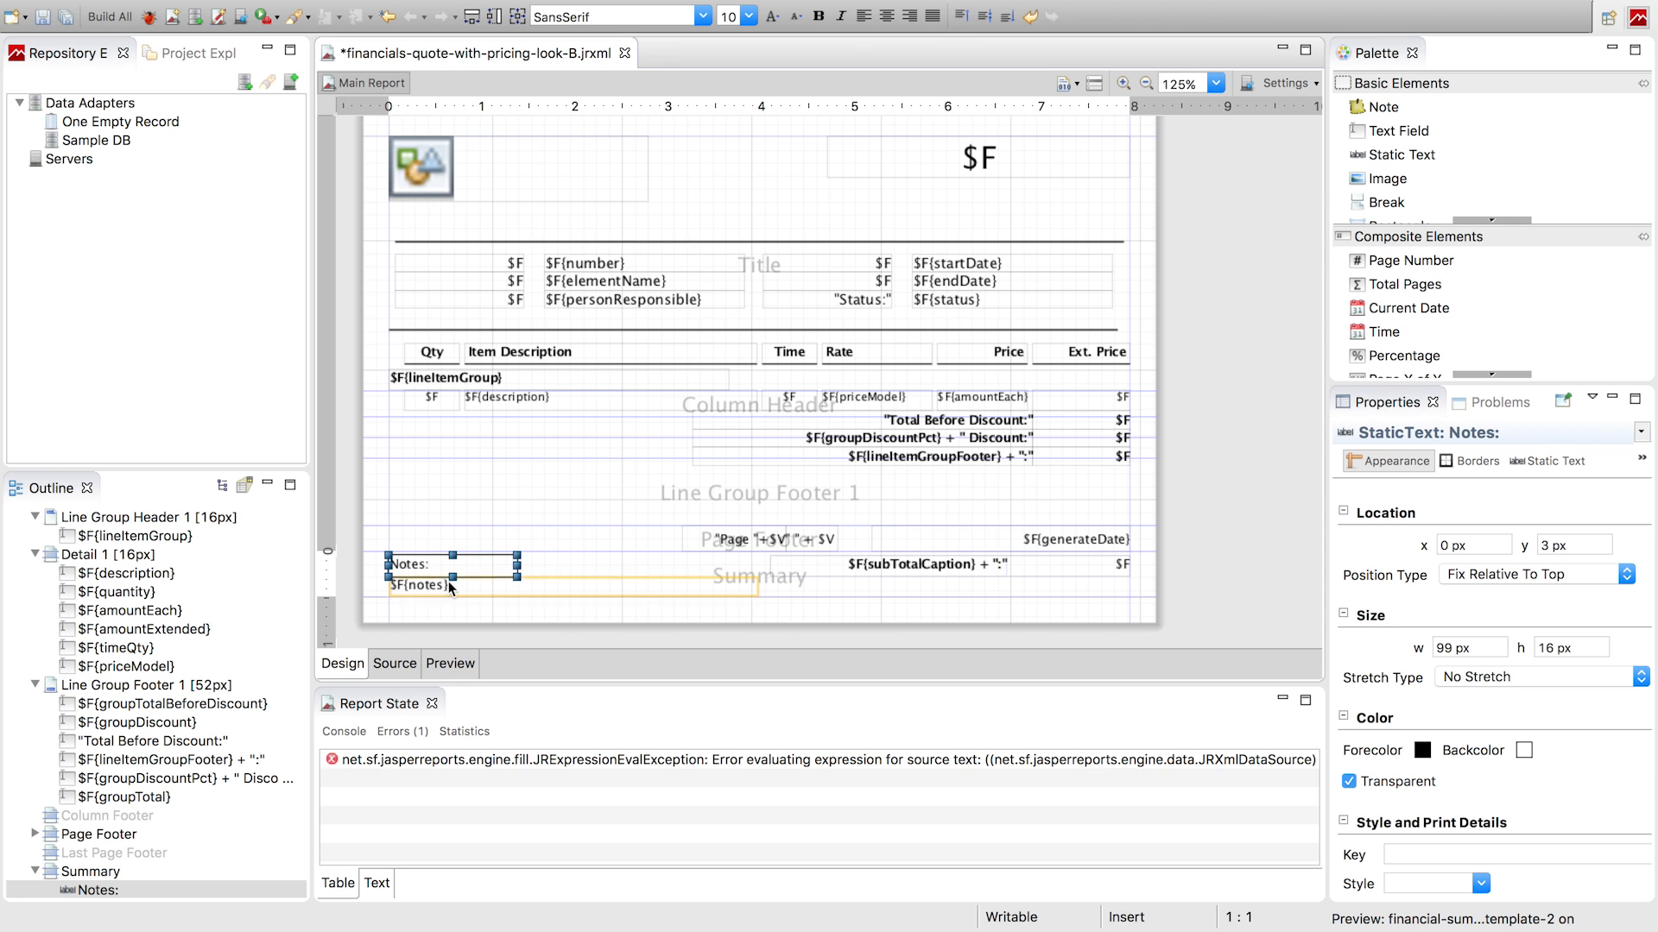
pyautogui.click(594, 480)
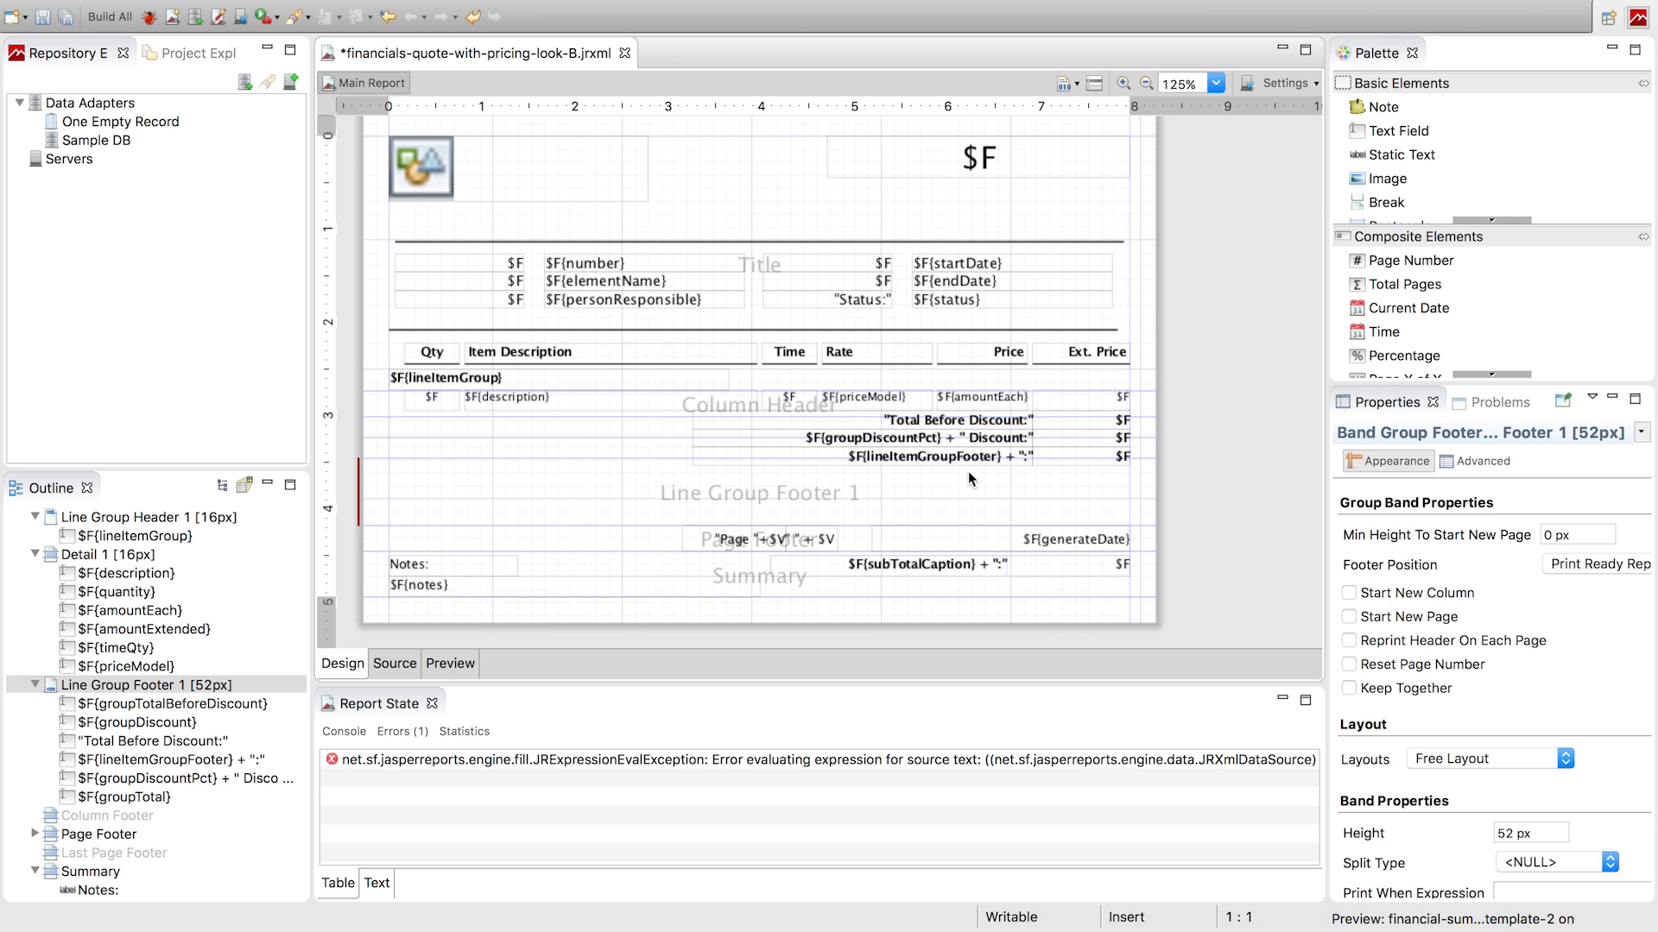
pyautogui.scroll(-3, 910, 507)
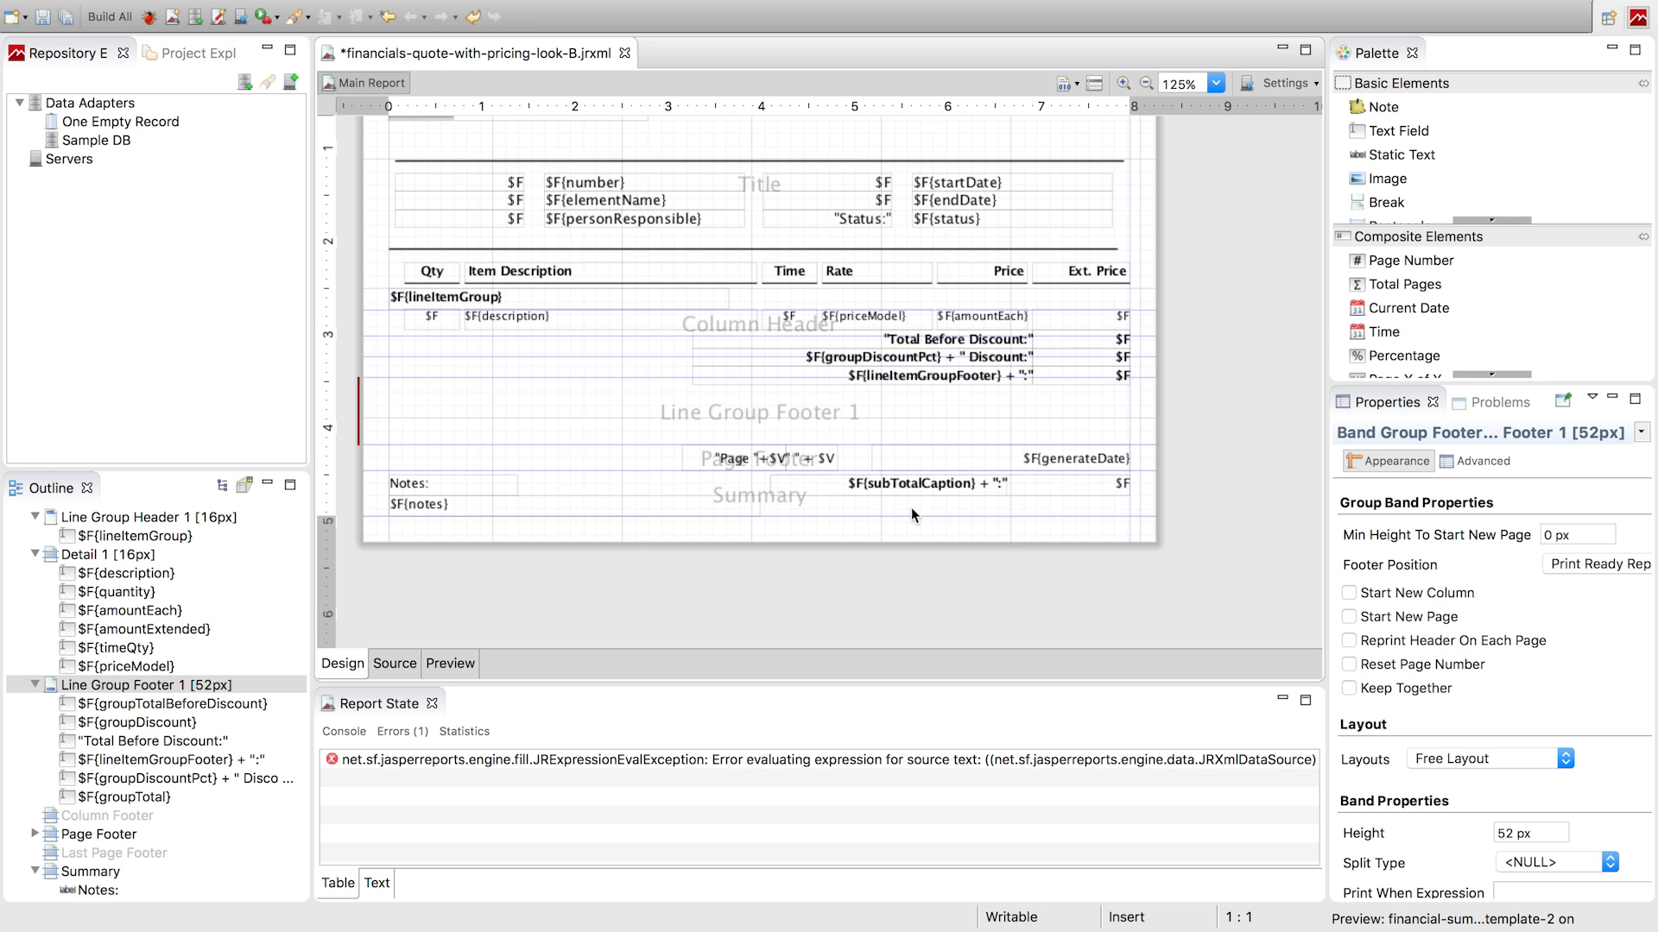
pyautogui.scroll(4, 910, 508)
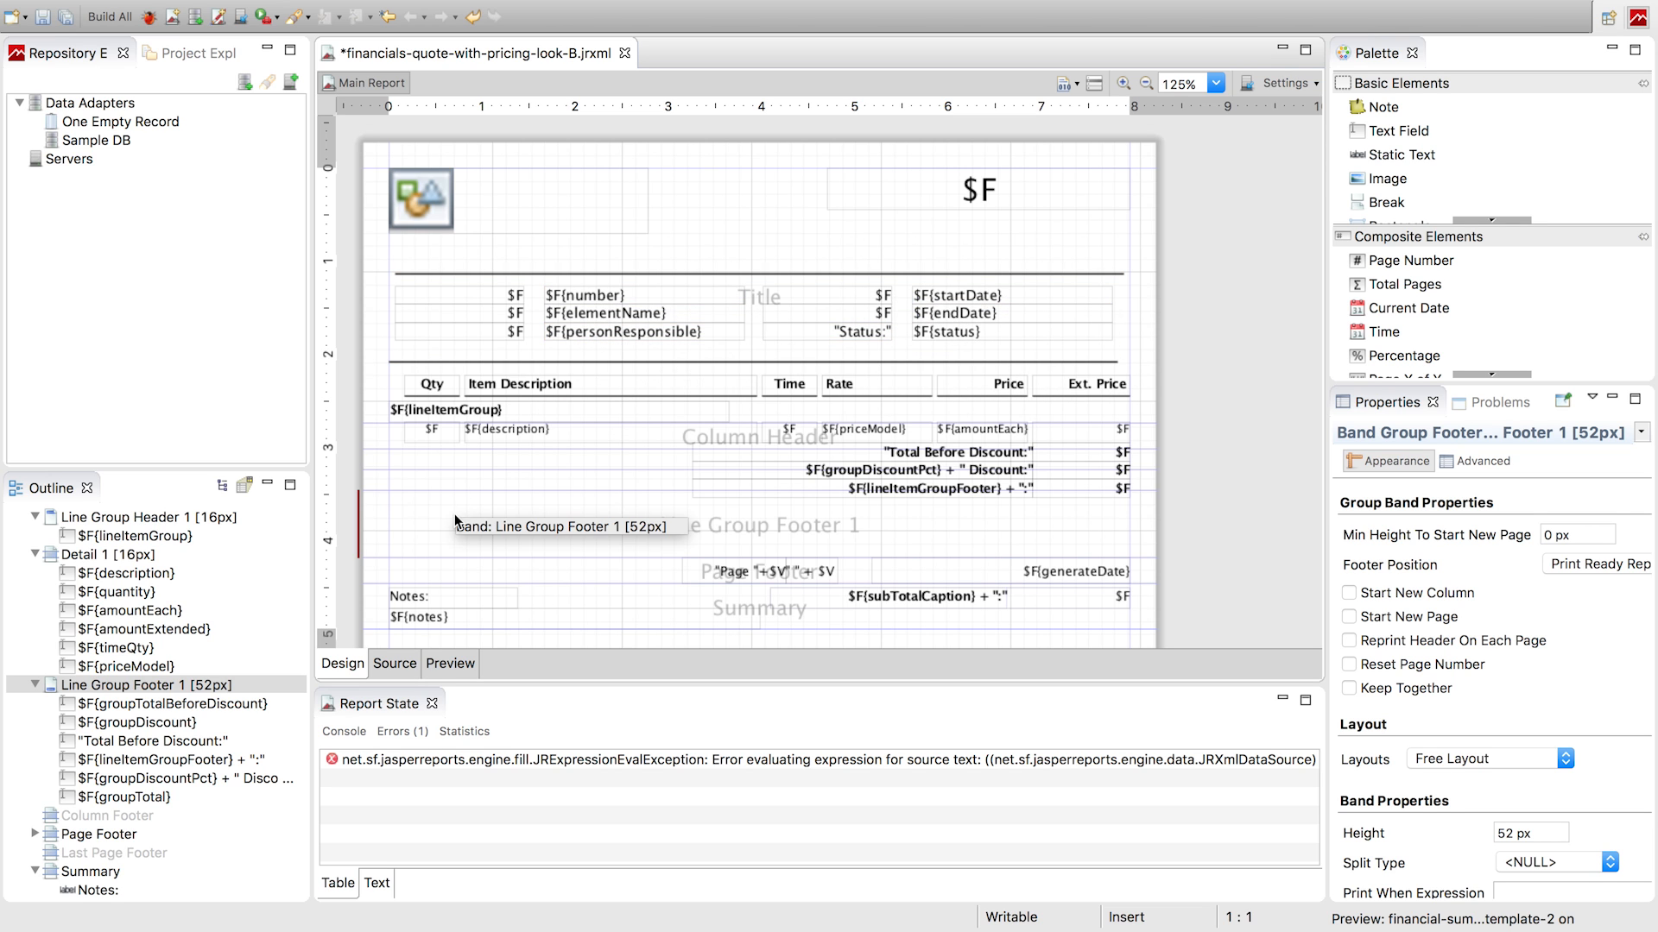
pyautogui.scroll(-3, 182, 560)
pyautogui.scroll(5, 179, 556)
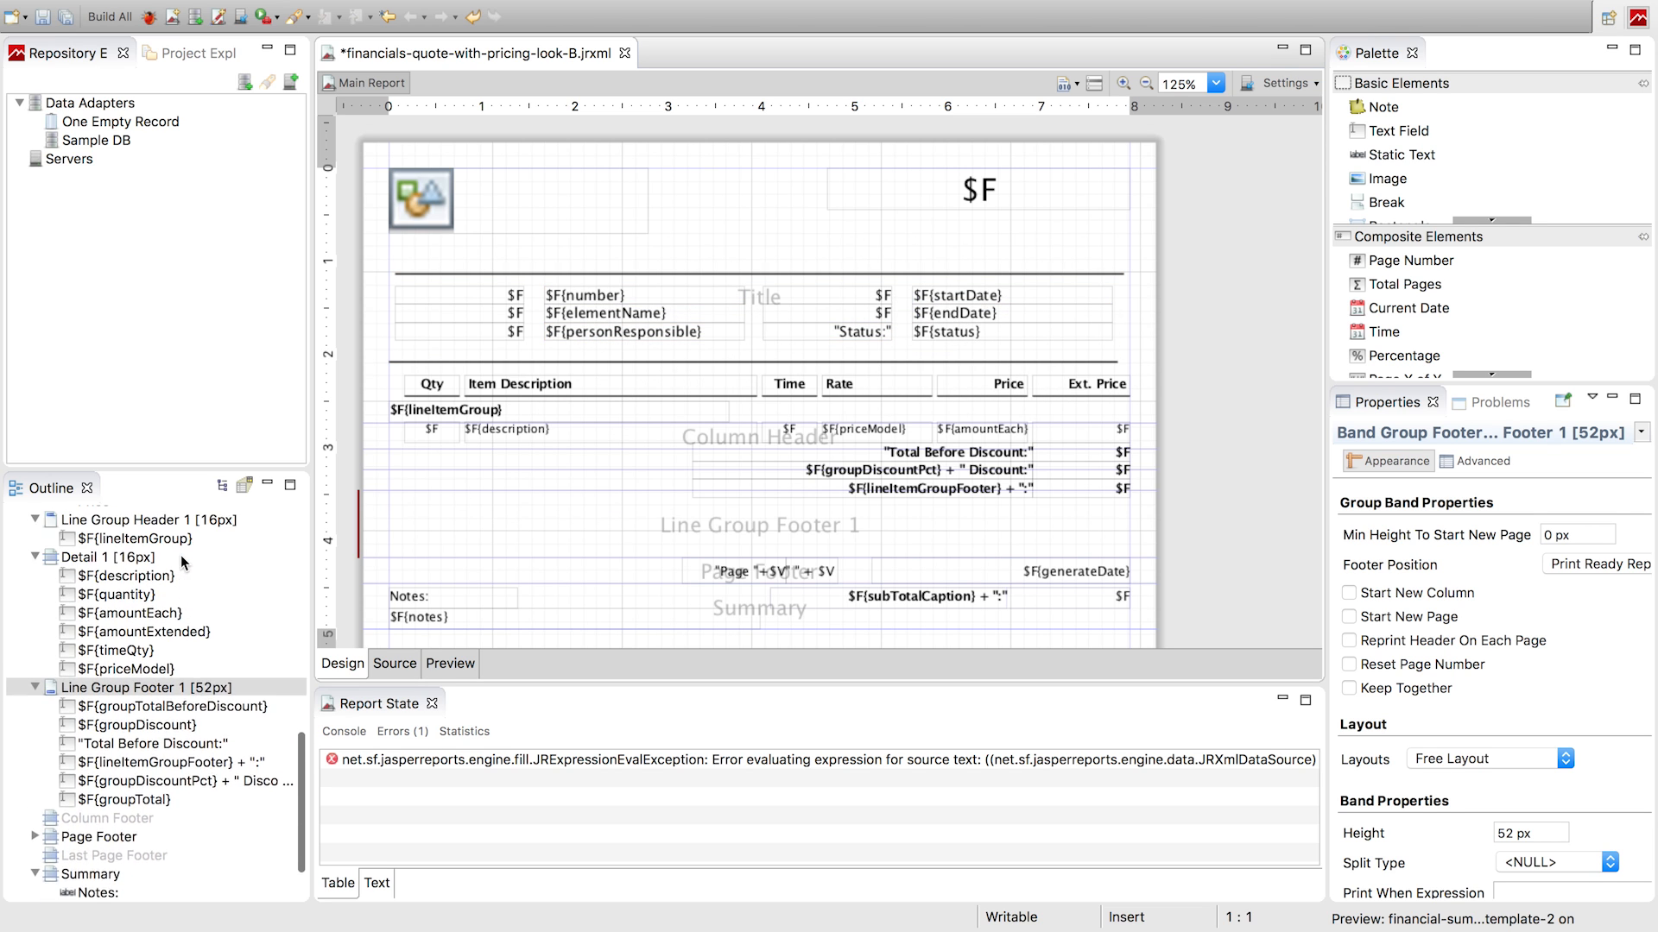
pyautogui.scroll(3, 181, 556)
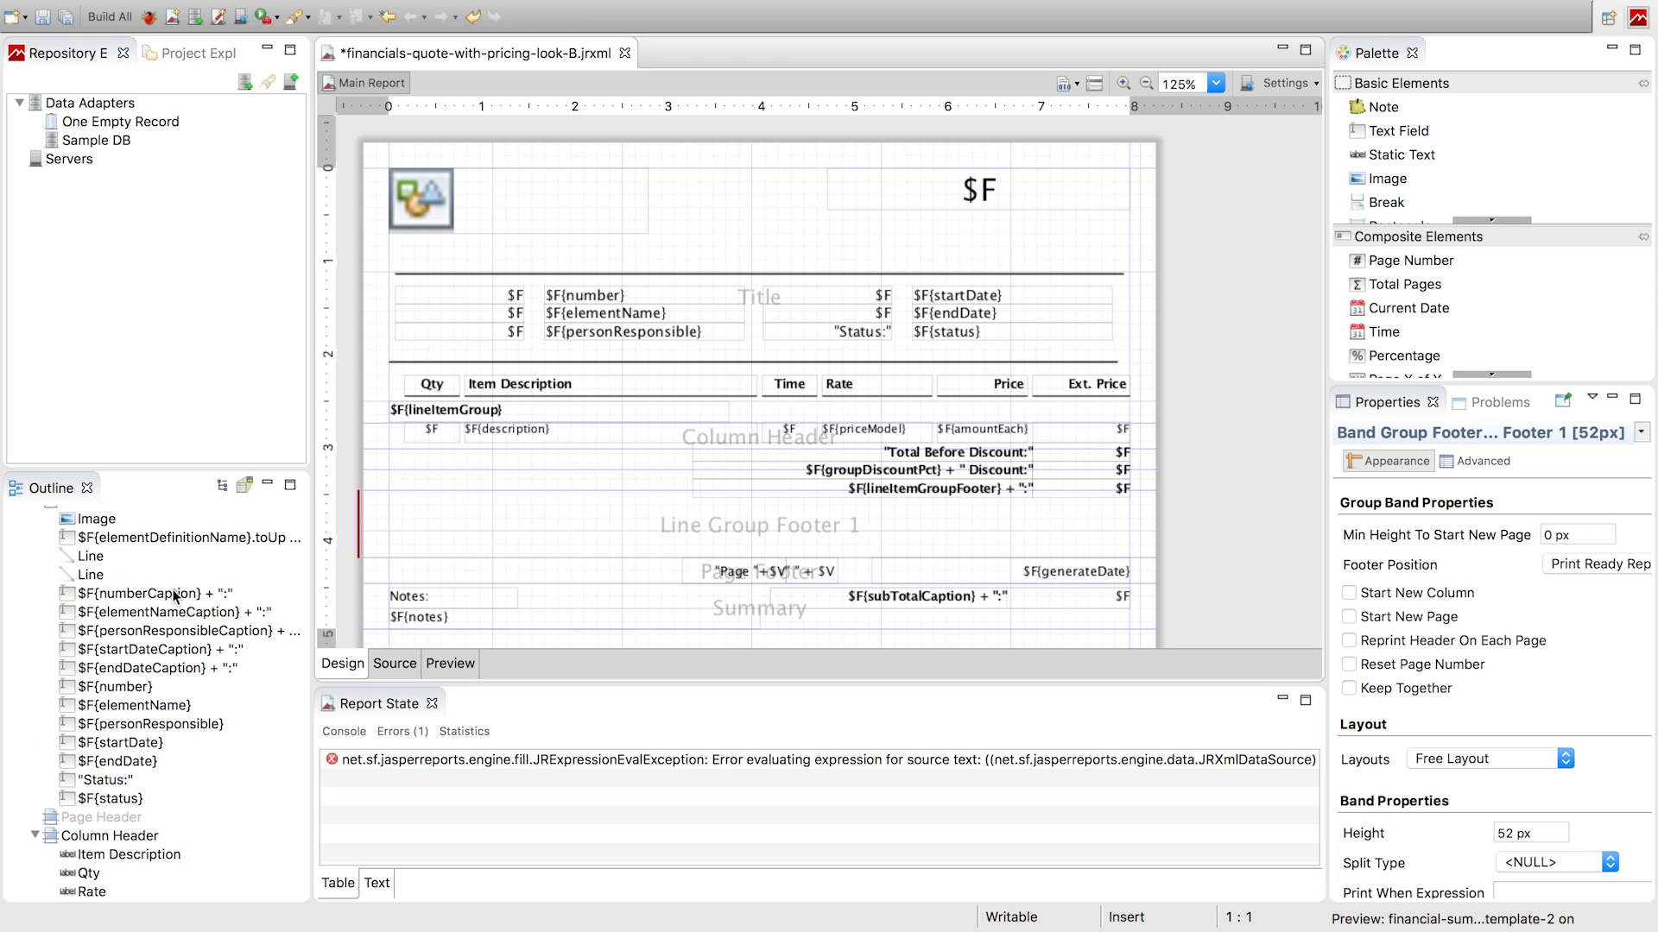
pyautogui.scroll(-1, 172, 589)
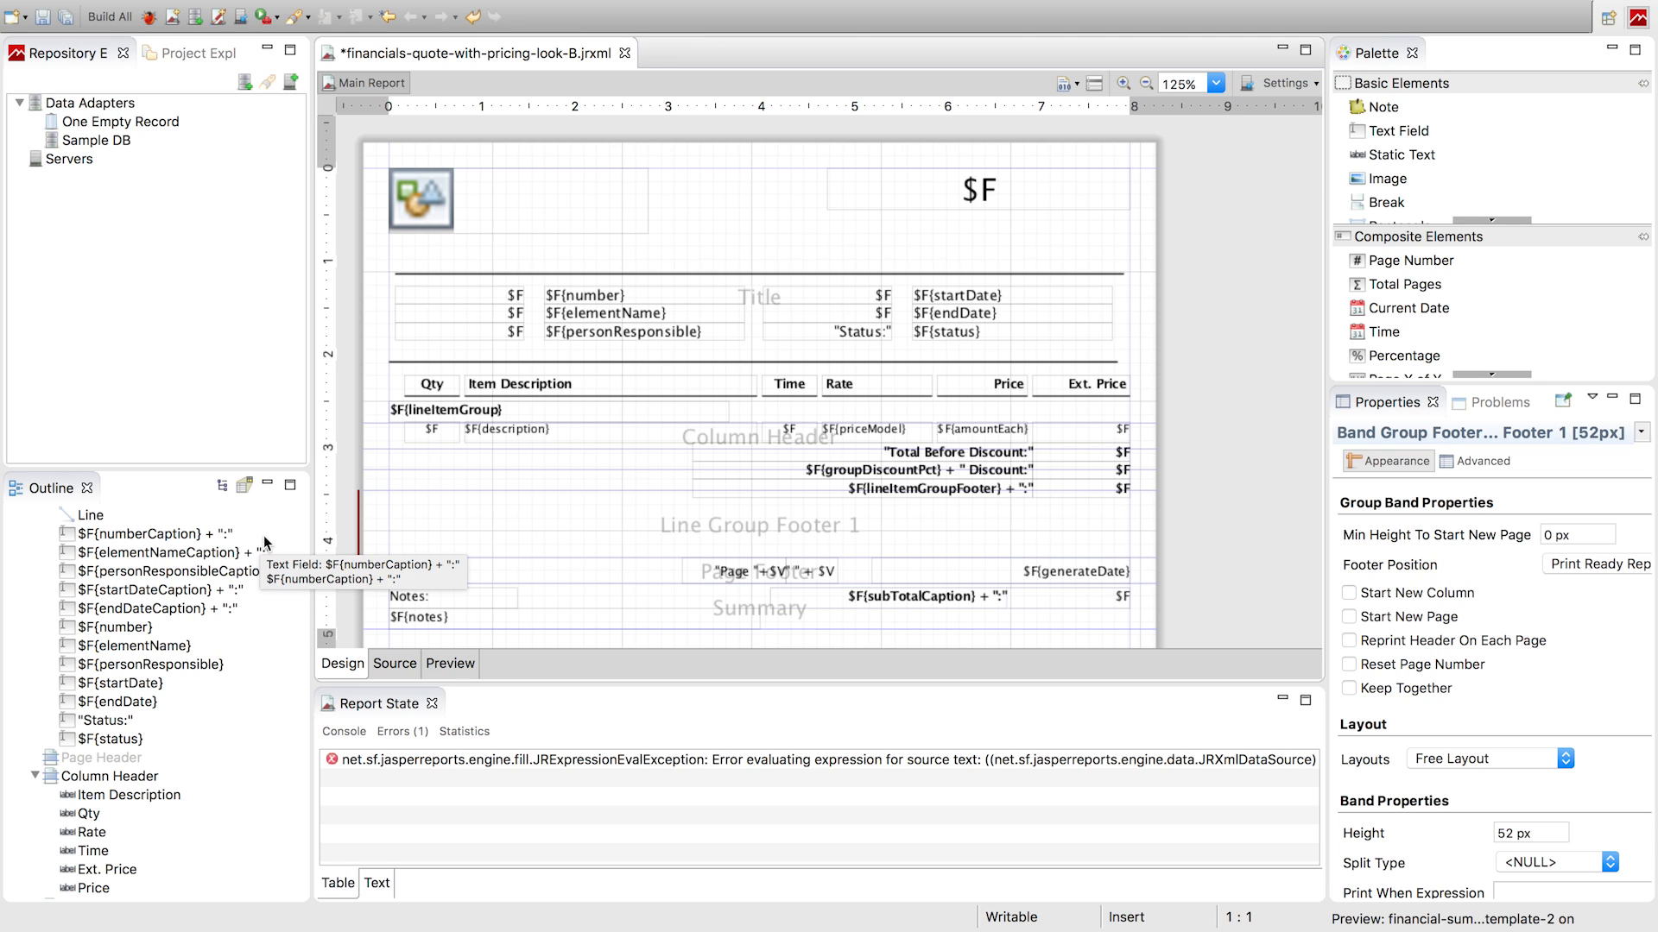
pyautogui.scroll(-1, 252, 575)
pyautogui.scroll(-1, 252, 575)
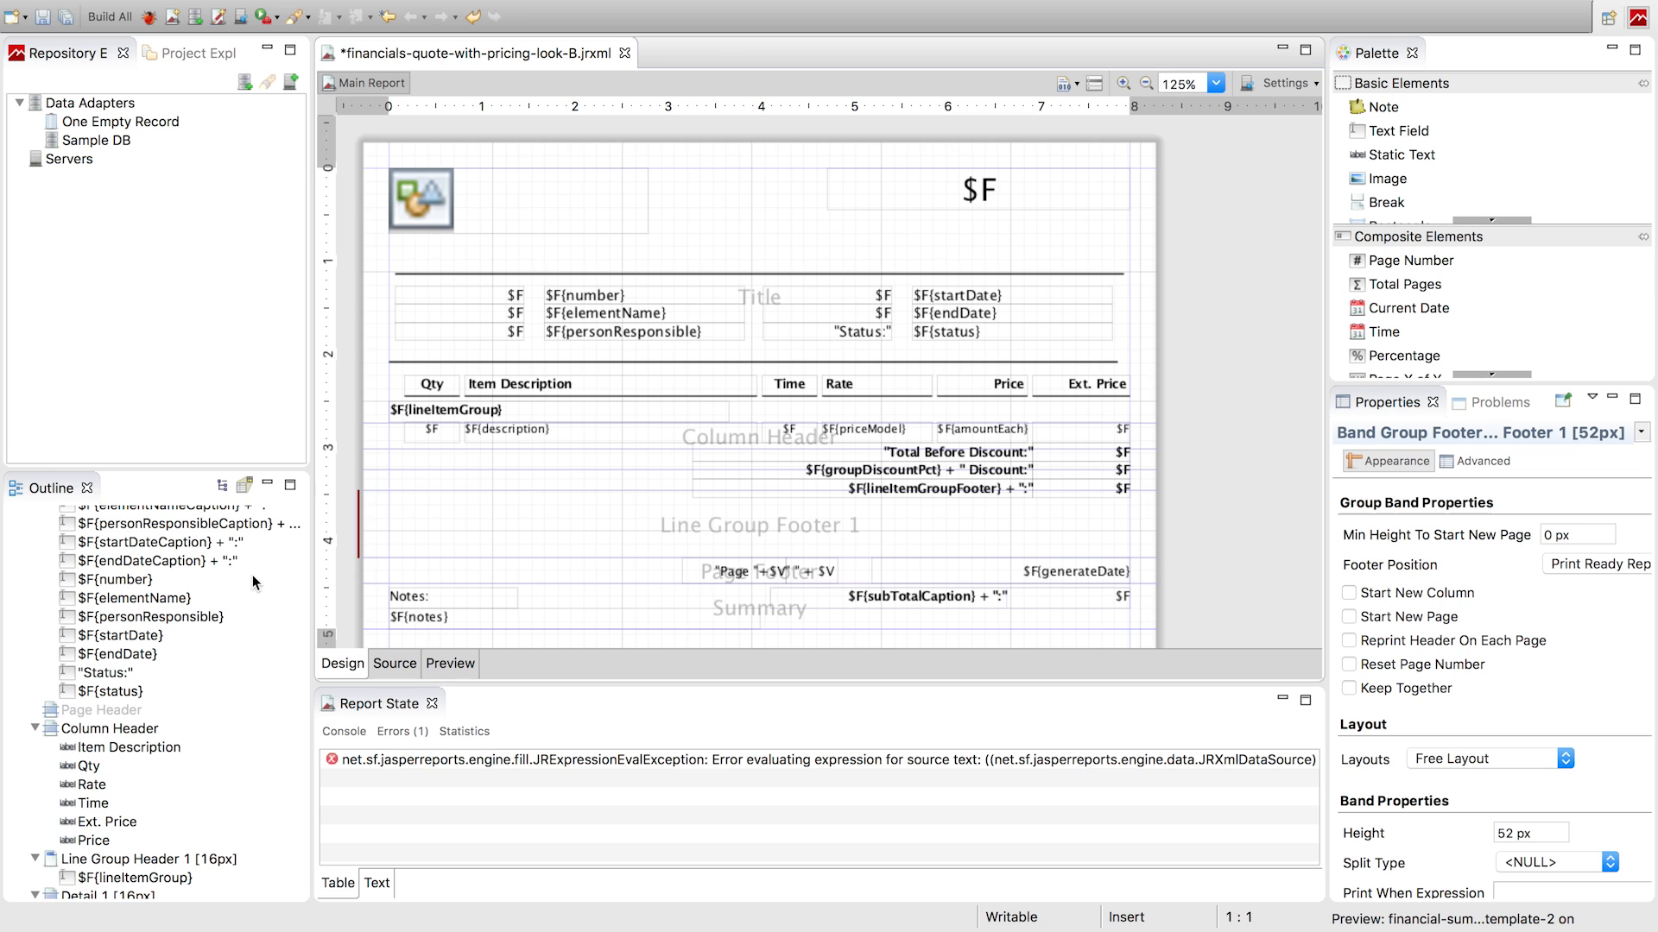
pyautogui.scroll(4, 283, 573)
pyautogui.scroll(3, 283, 574)
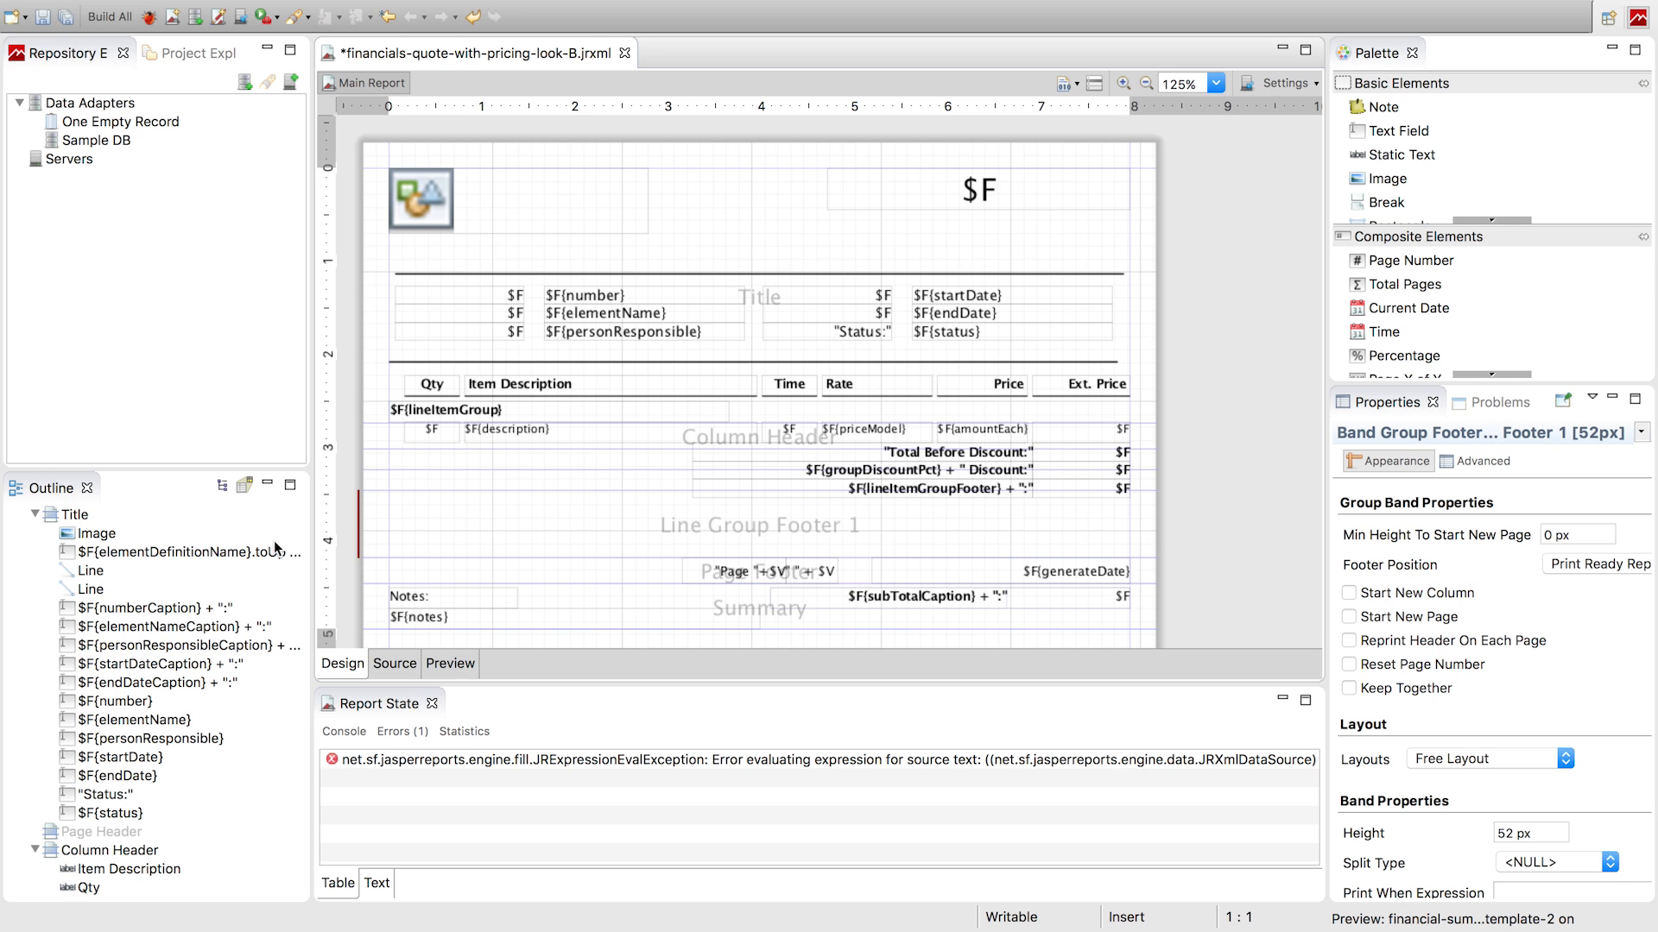
pyautogui.scroll(8, 273, 540)
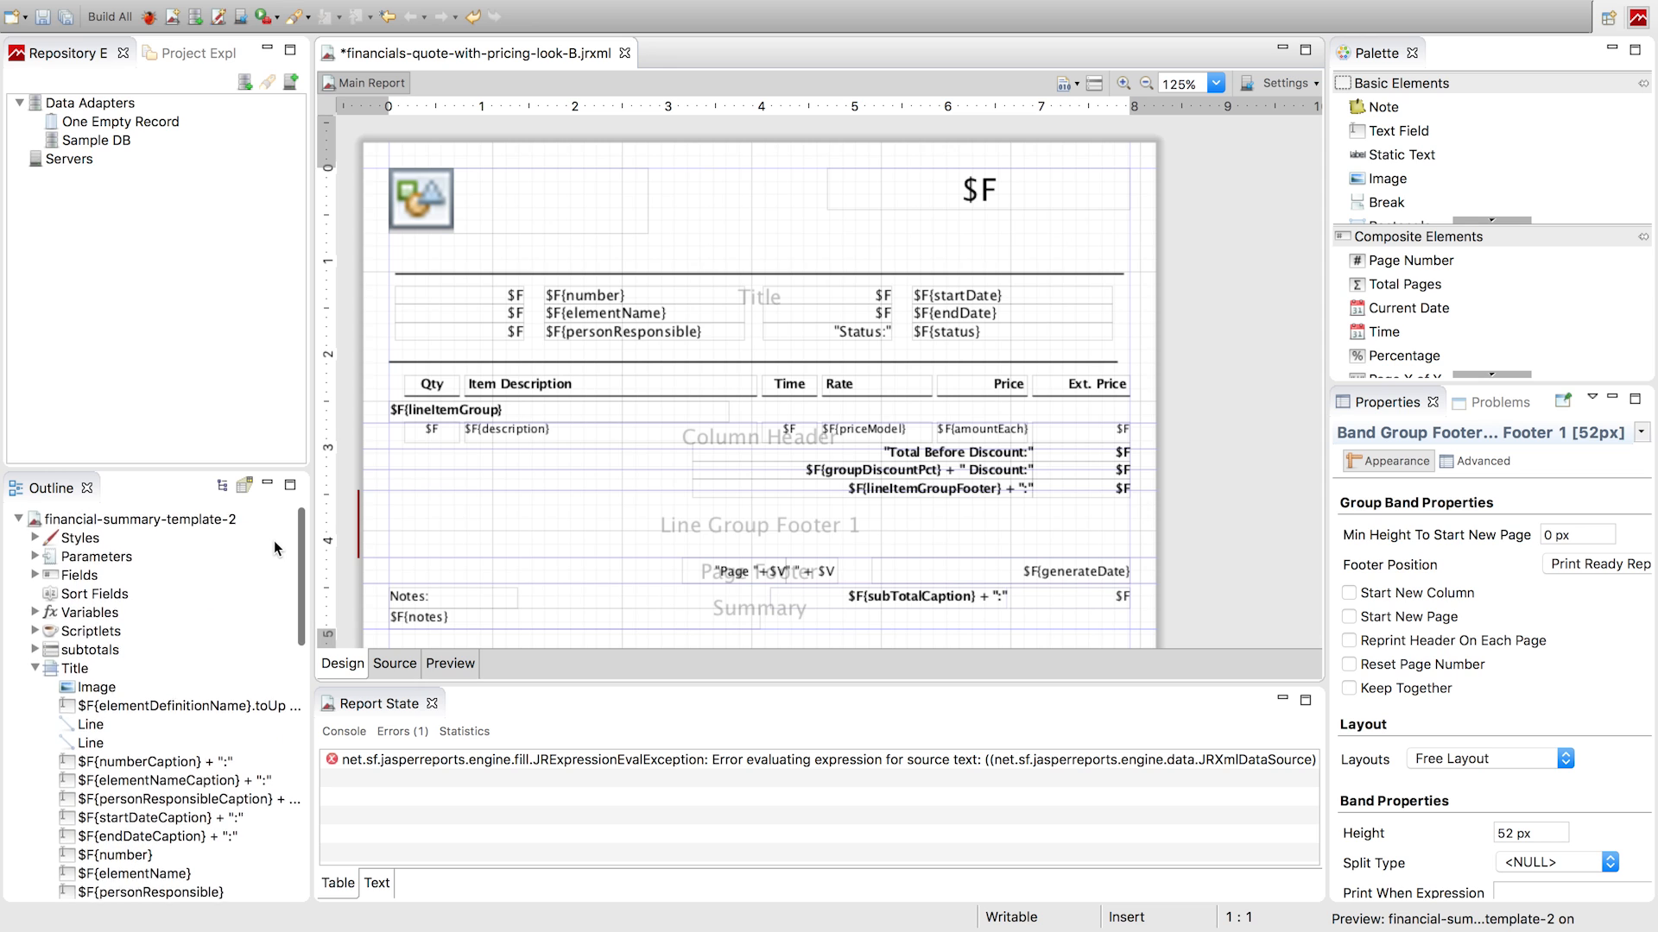
pyautogui.scroll(-4, 273, 540)
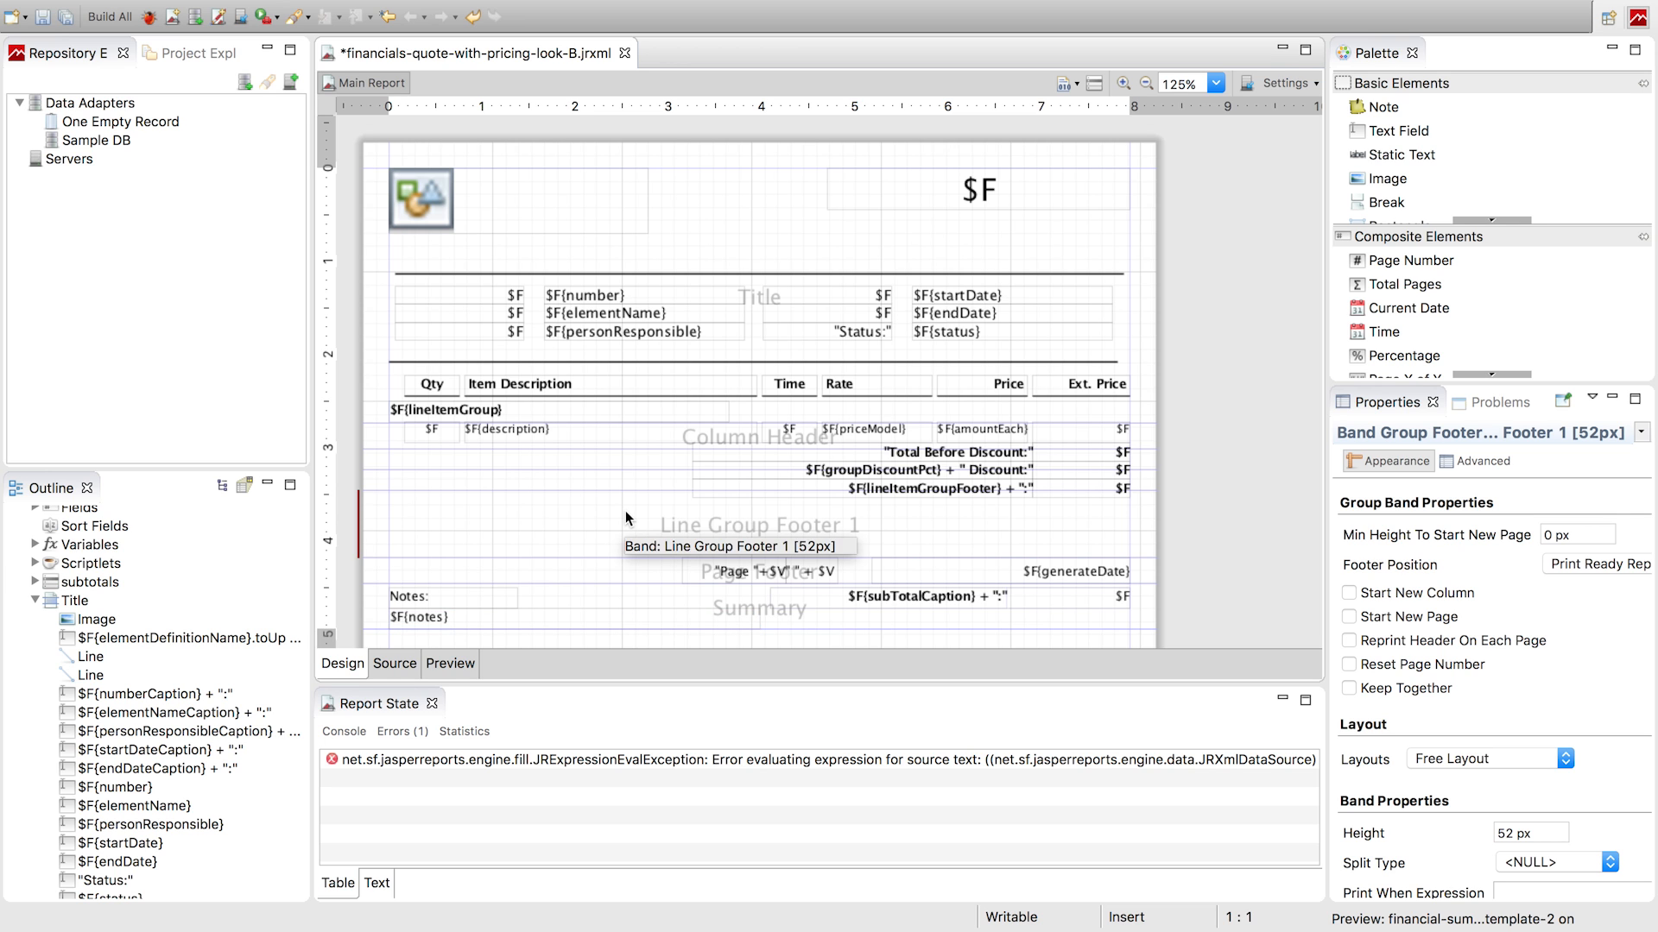
# Copy the report's entire JRXML source and look through the code
pyautogui.click(392, 664)
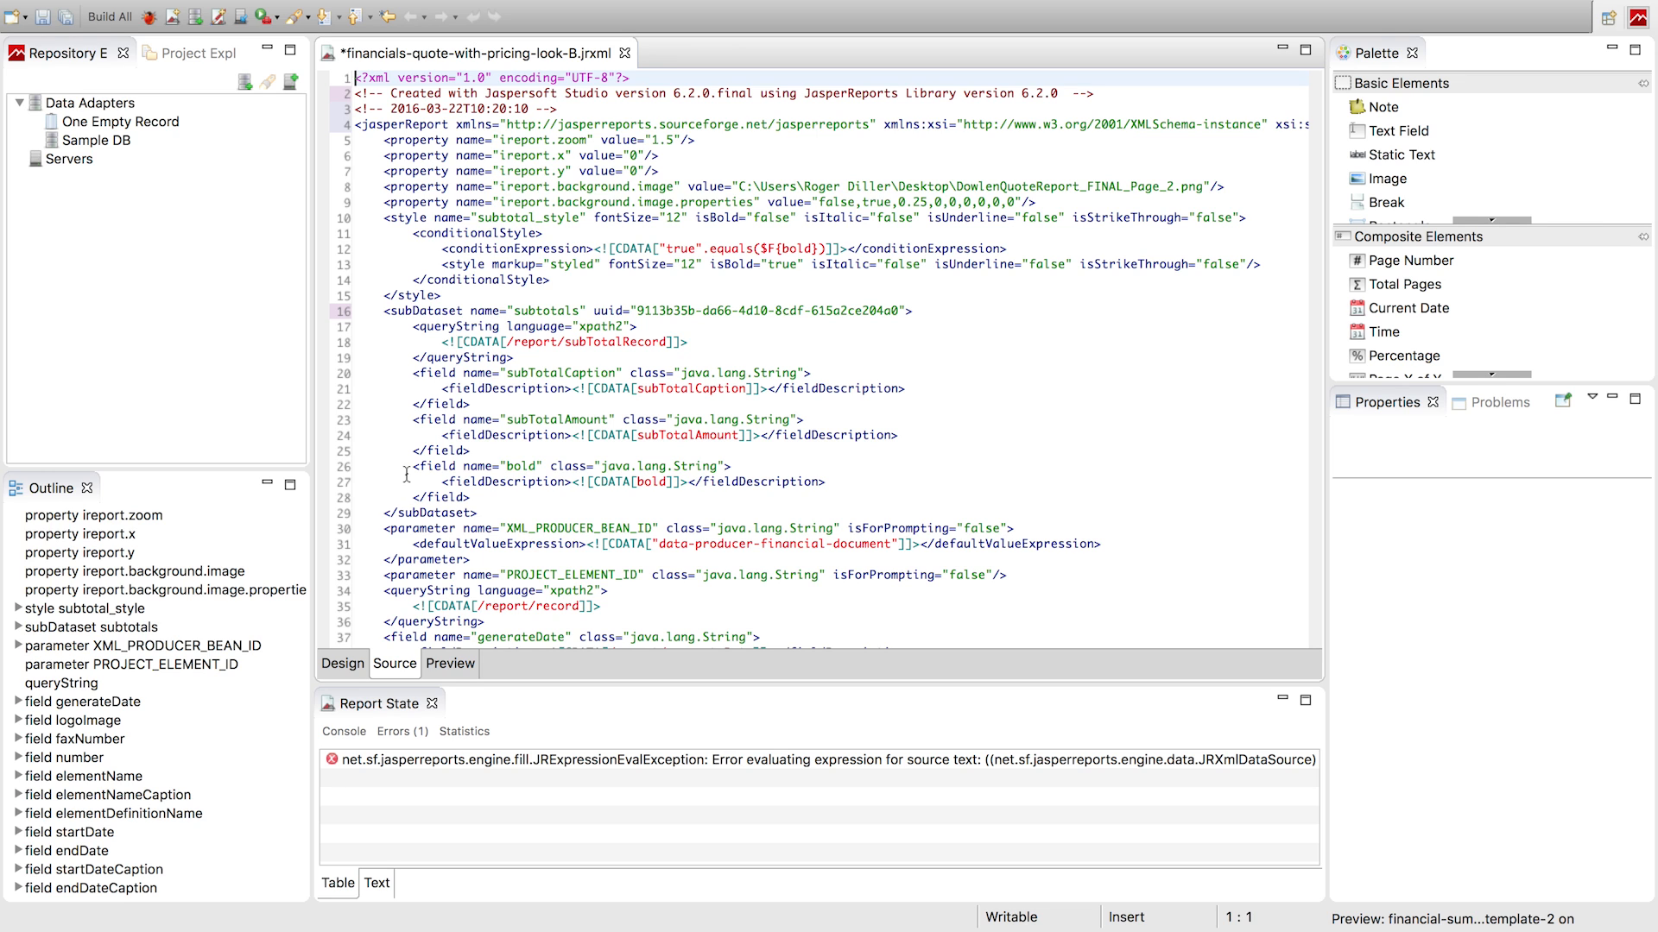
pyautogui.hotkey('ctrl', 'a')
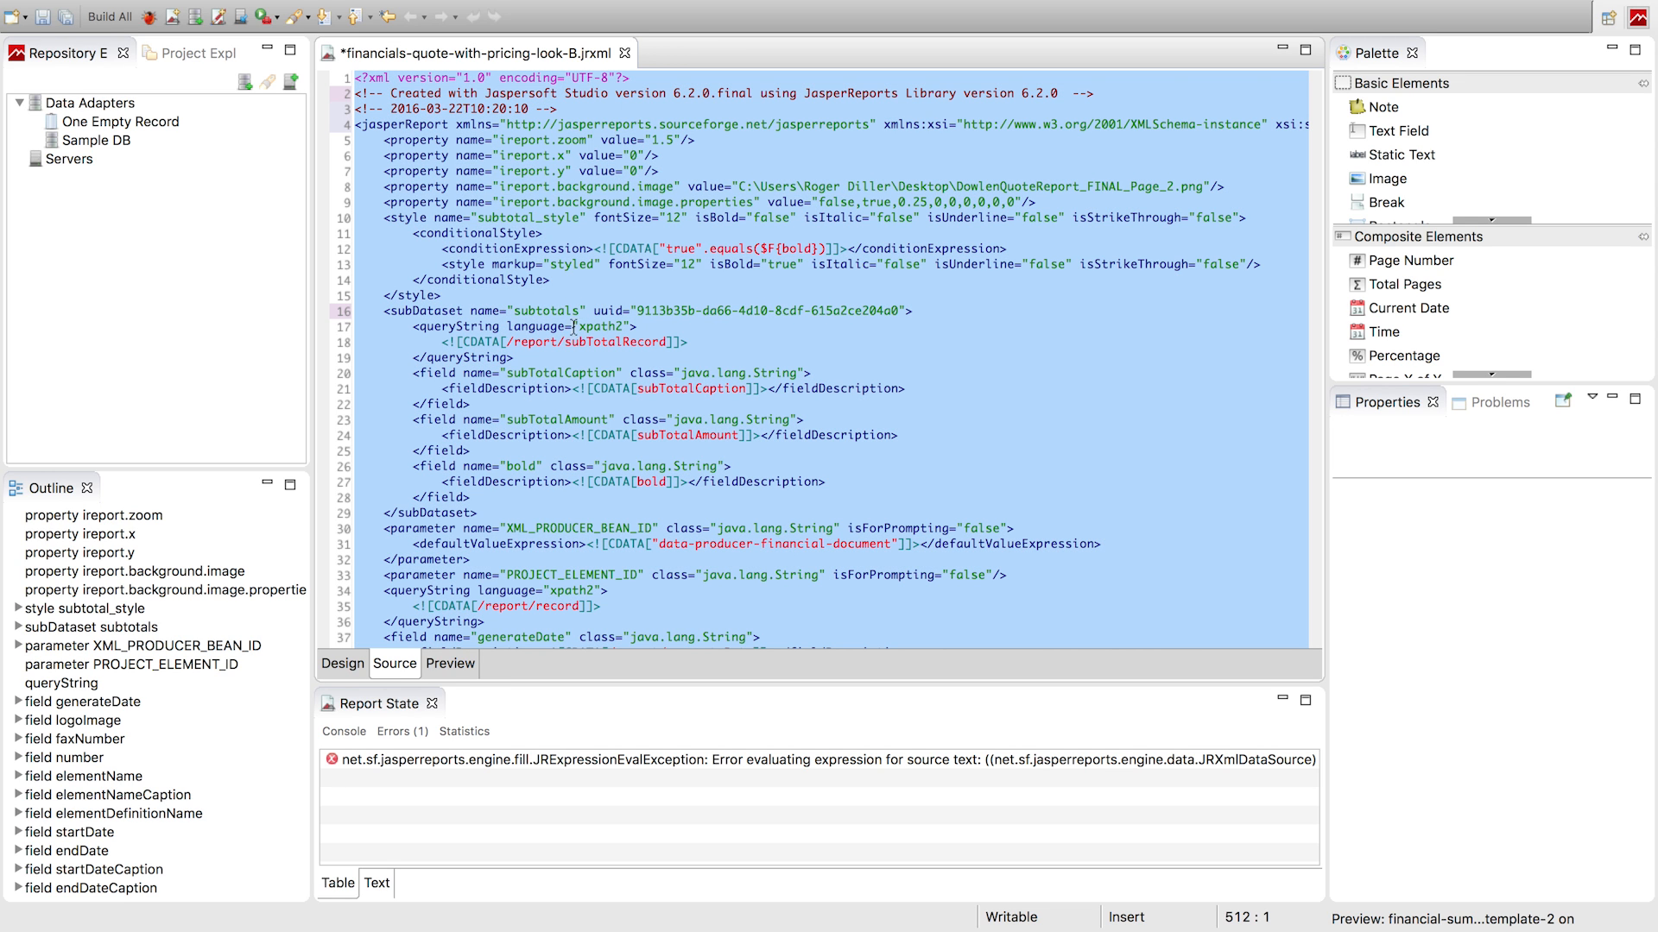
pyautogui.rightClick(549, 162)
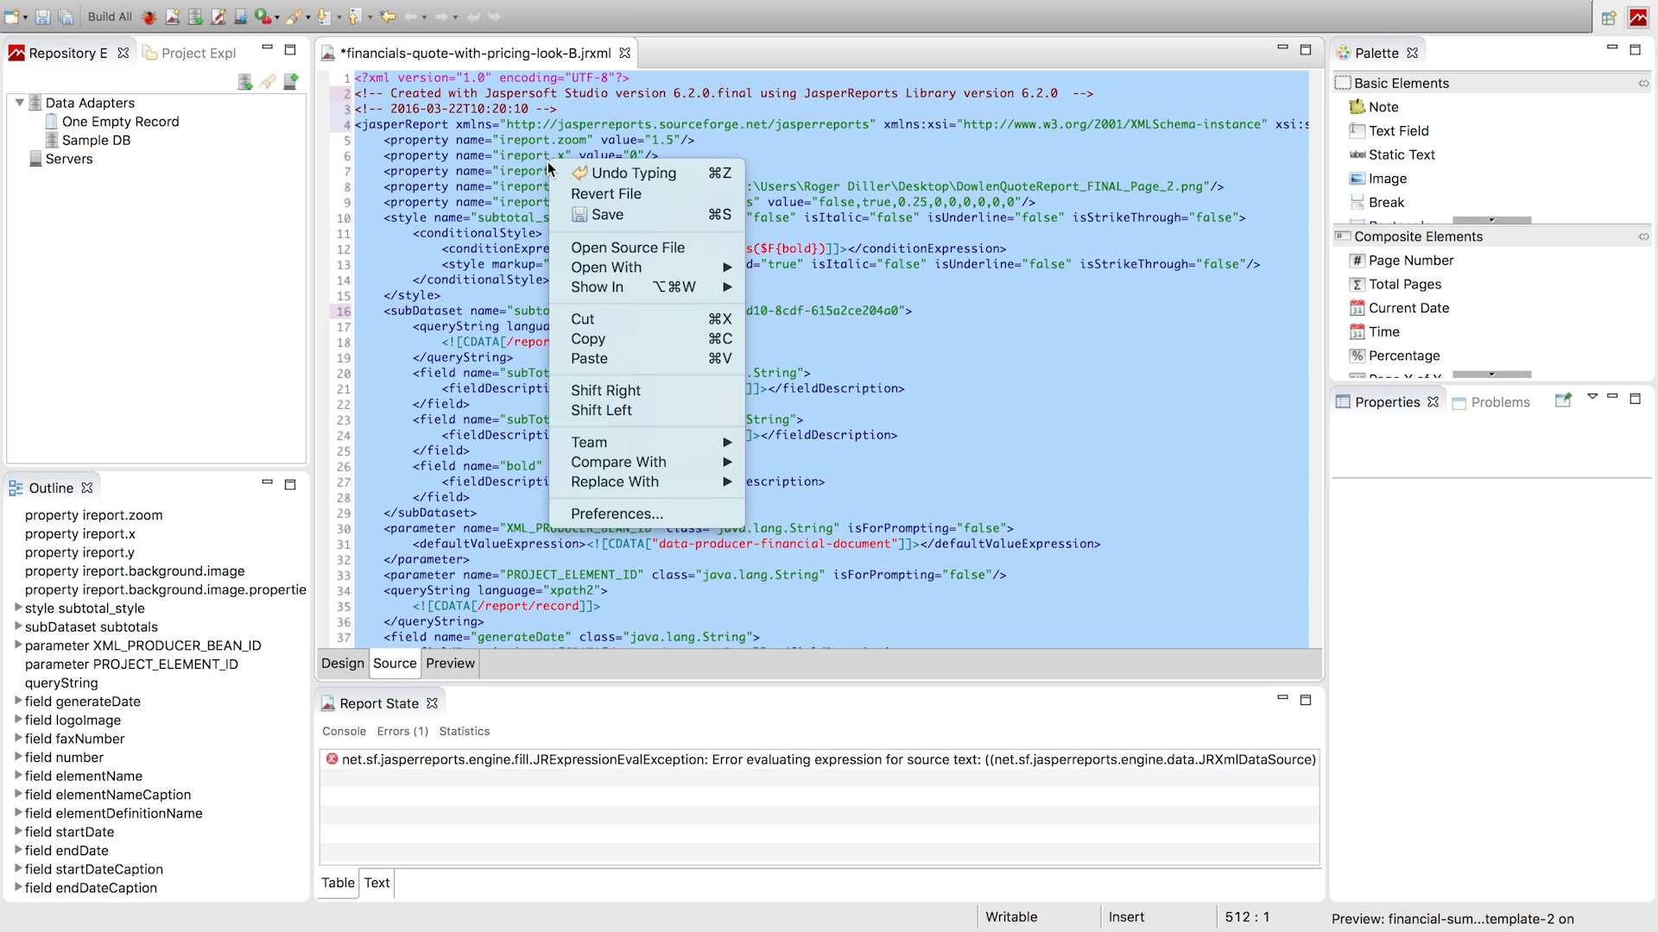
pyautogui.click(592, 342)
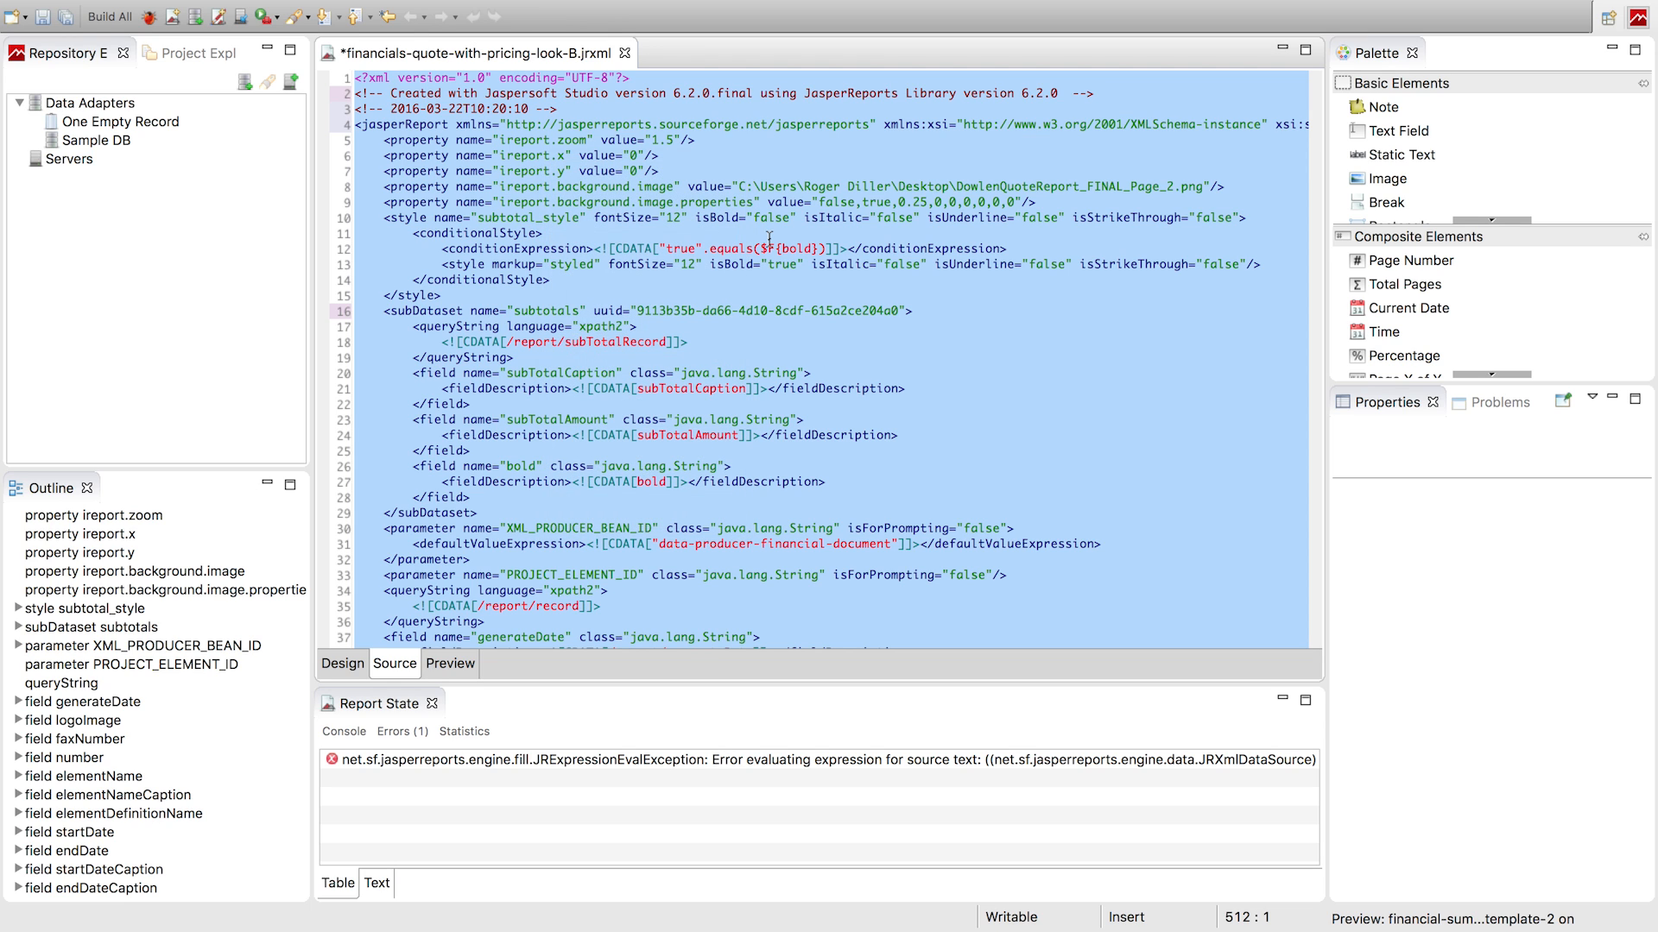
pyautogui.scroll(-20, 475, 146)
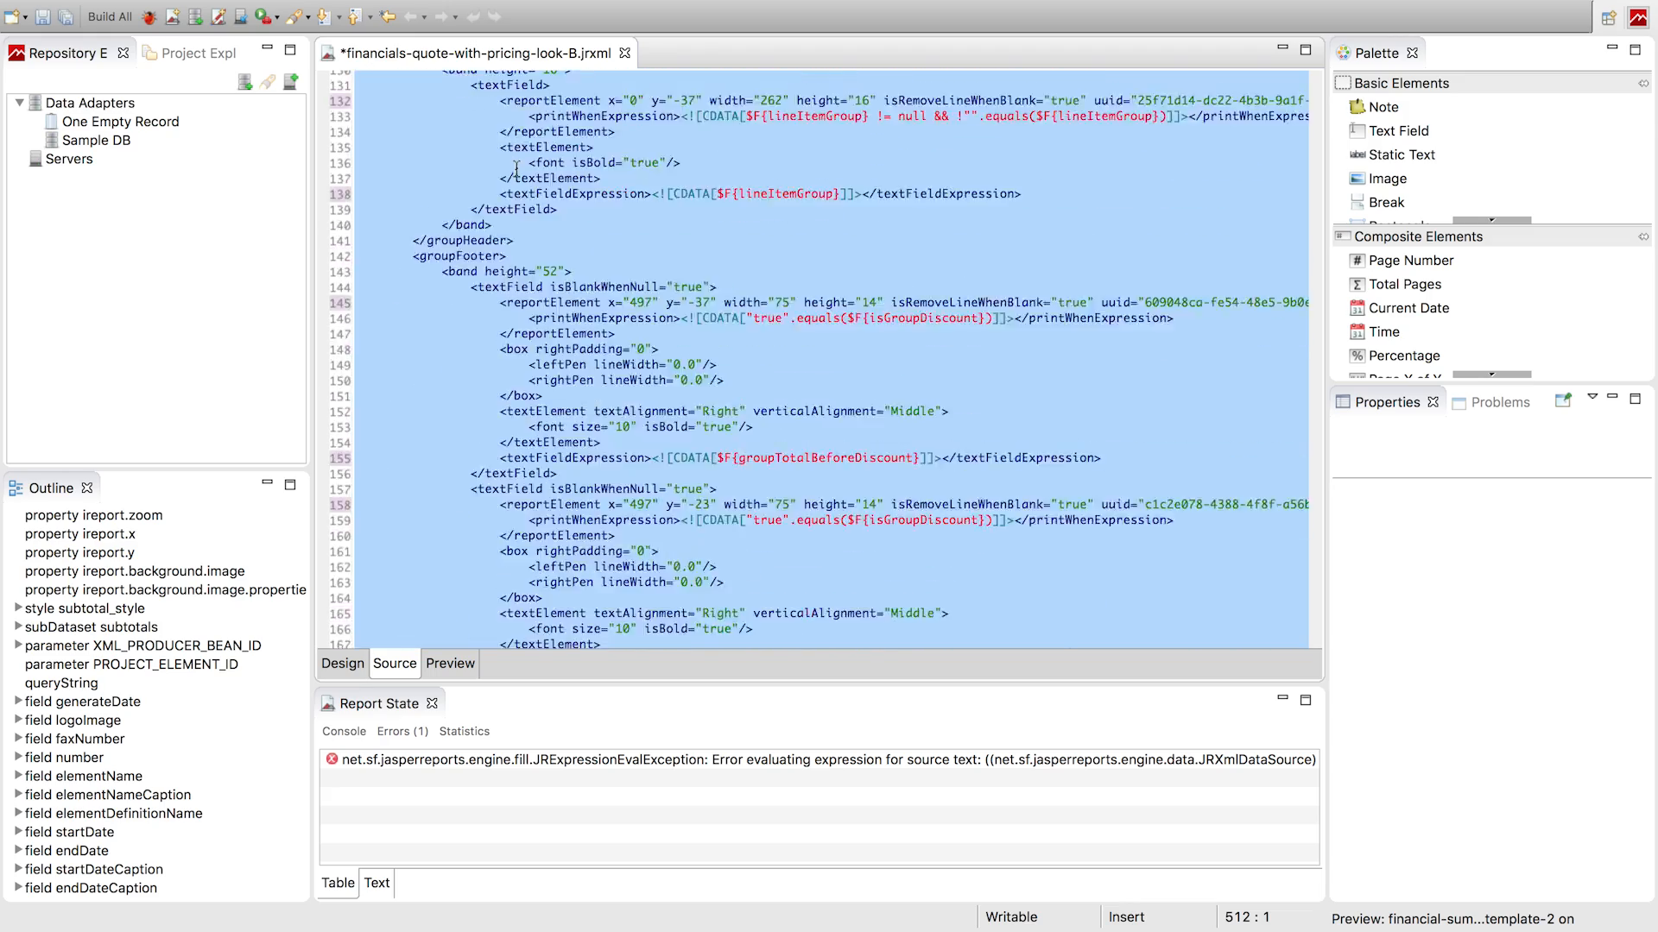
pyautogui.scroll(-20, 520, 169)
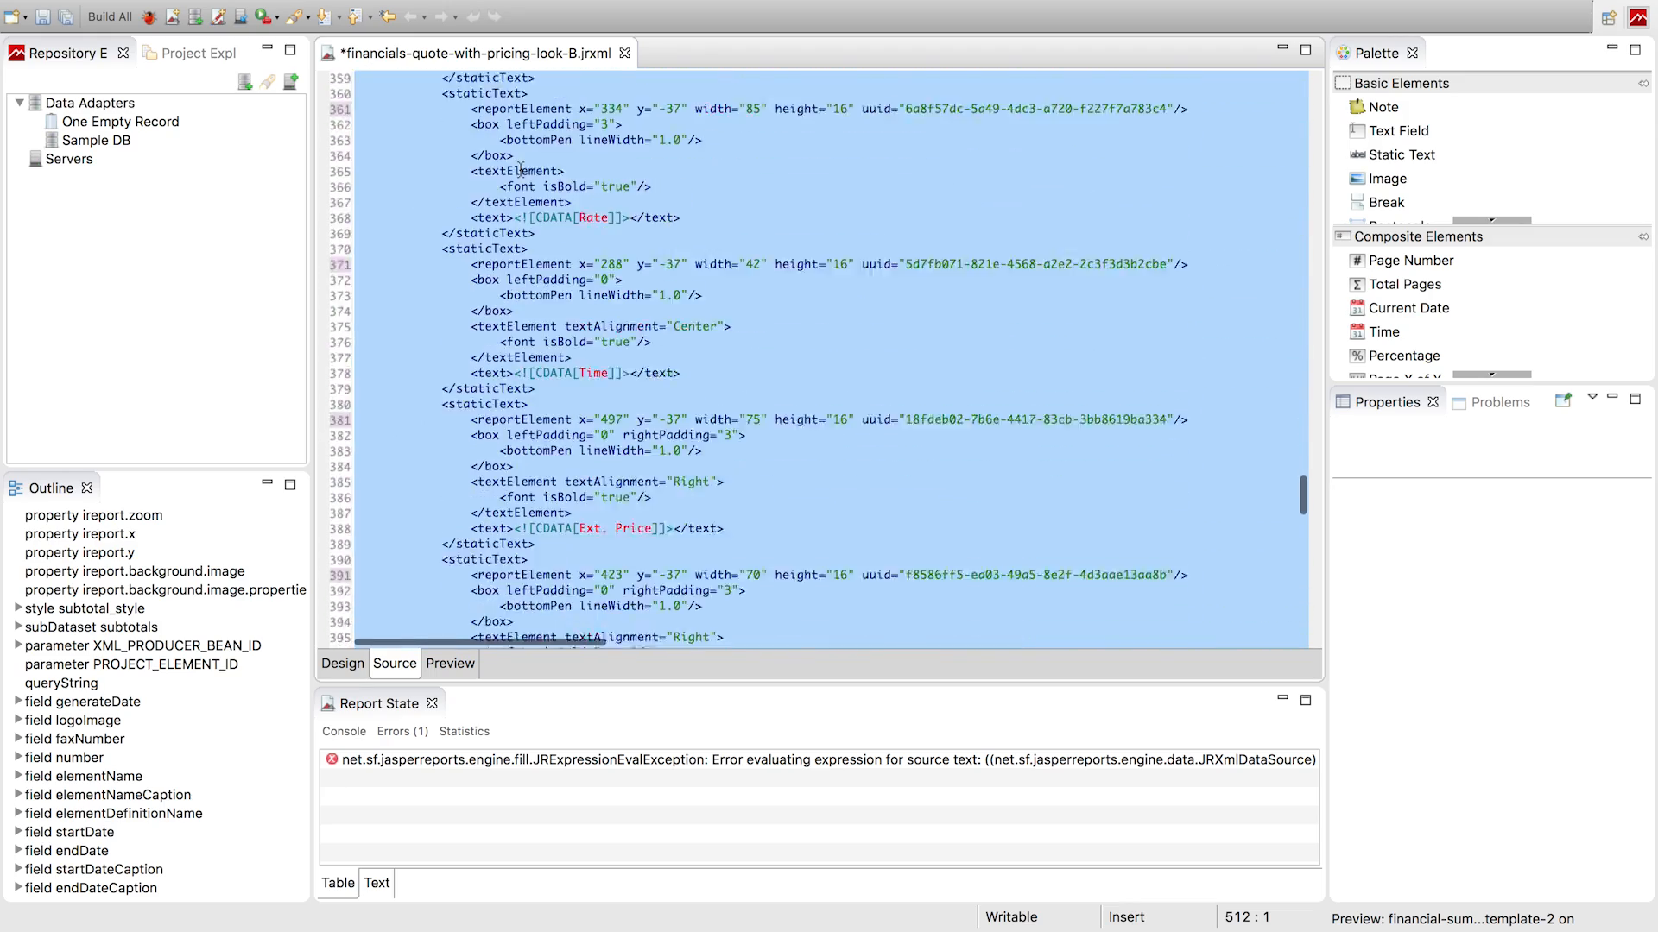
pyautogui.scroll(20, 521, 169)
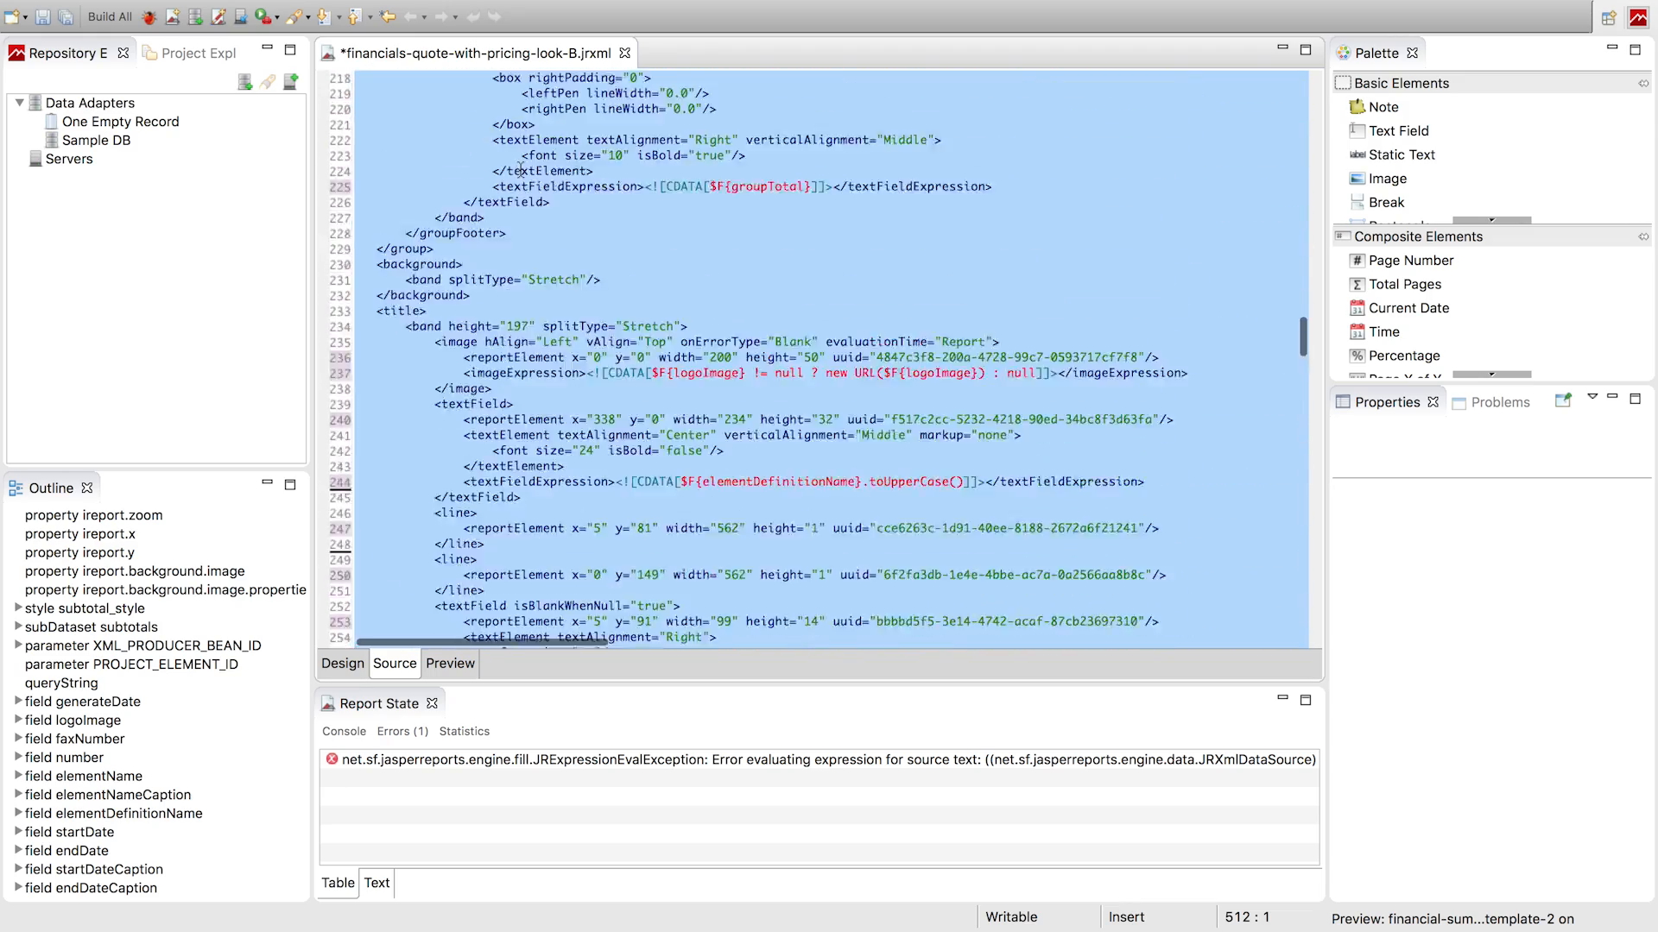
pyautogui.scroll(20, 521, 169)
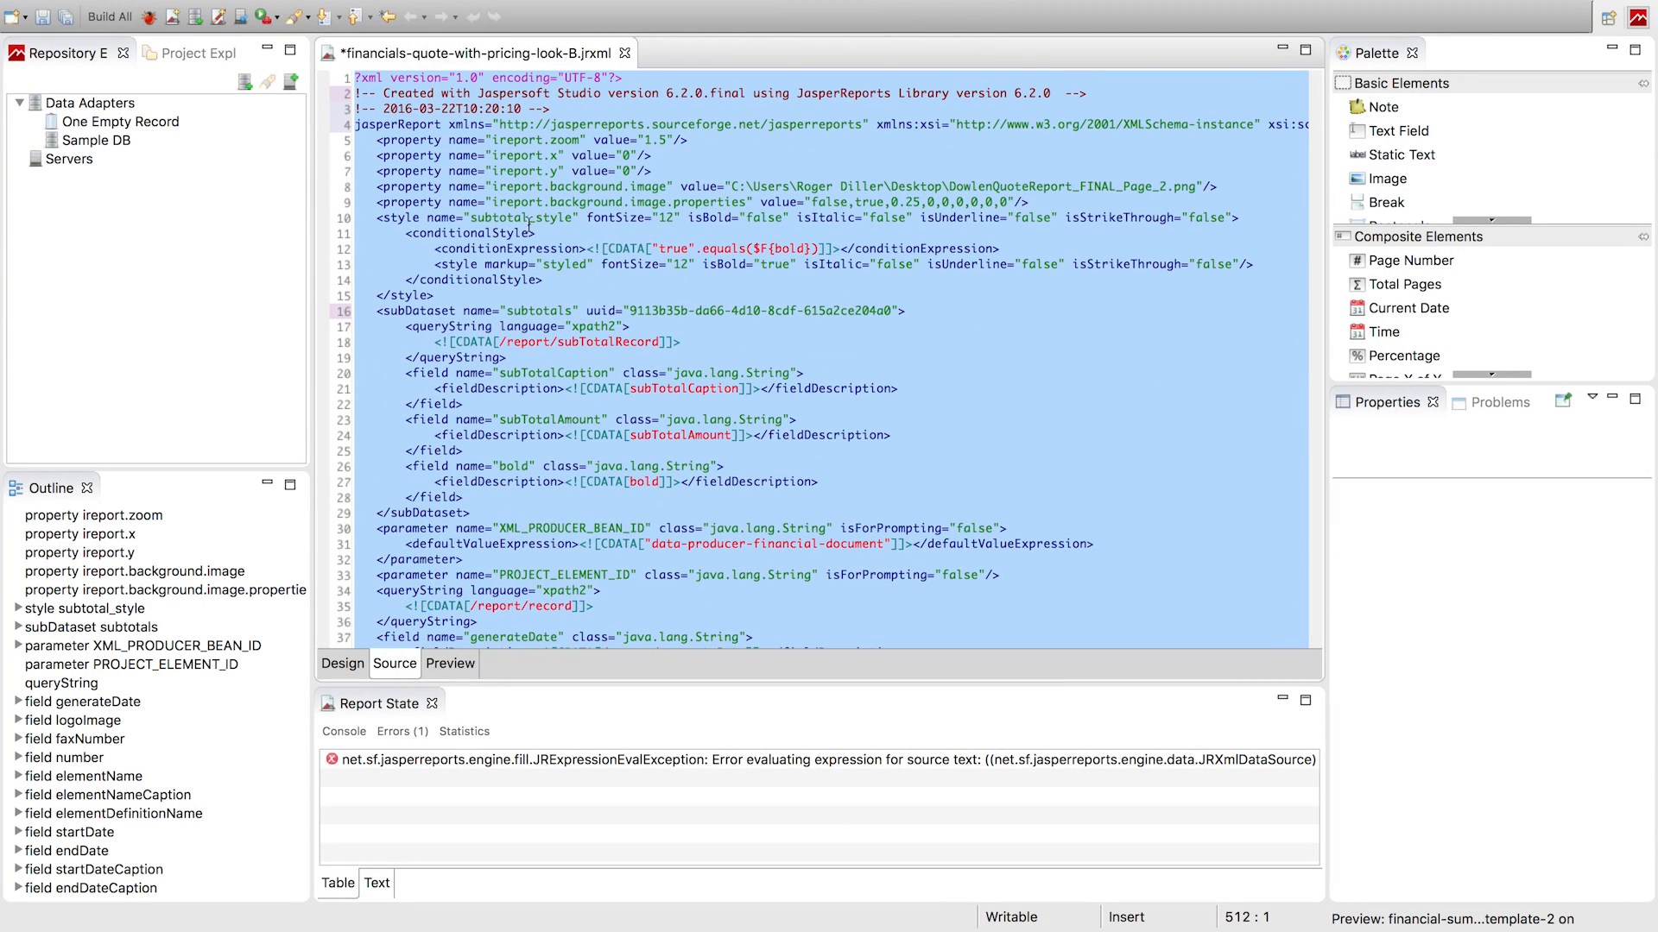
# Switch to Flex in the browser and start a new custom report from the Custom Reports page
pyautogui.hotkey('ctrl', 'Left')
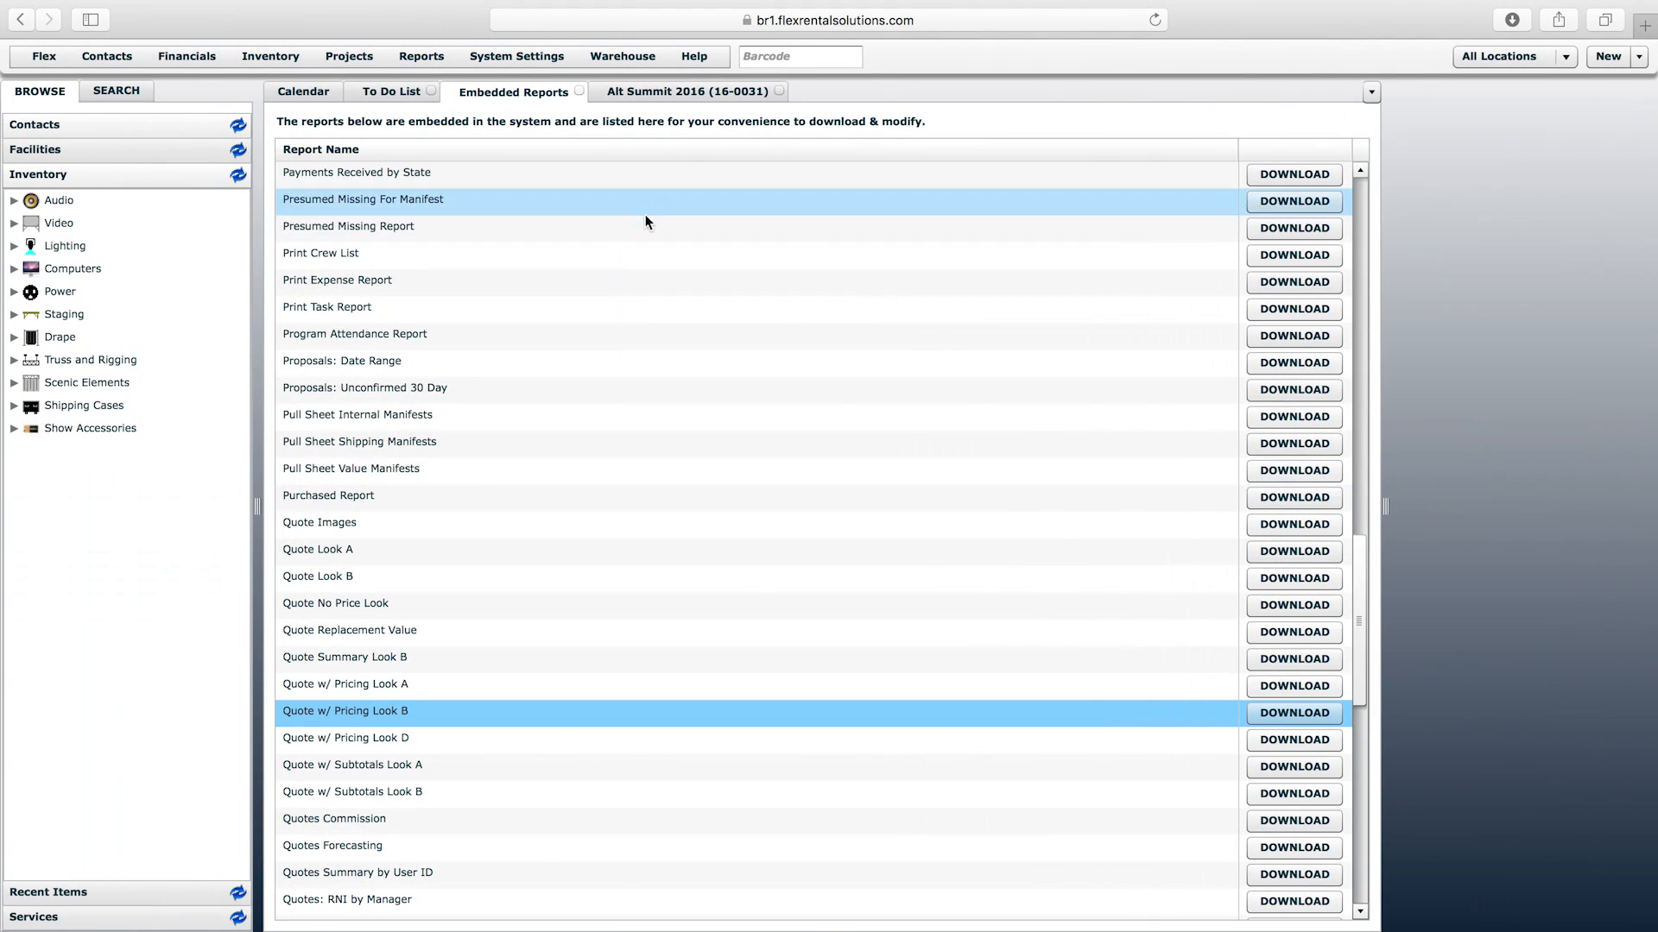
pyautogui.click(531, 60)
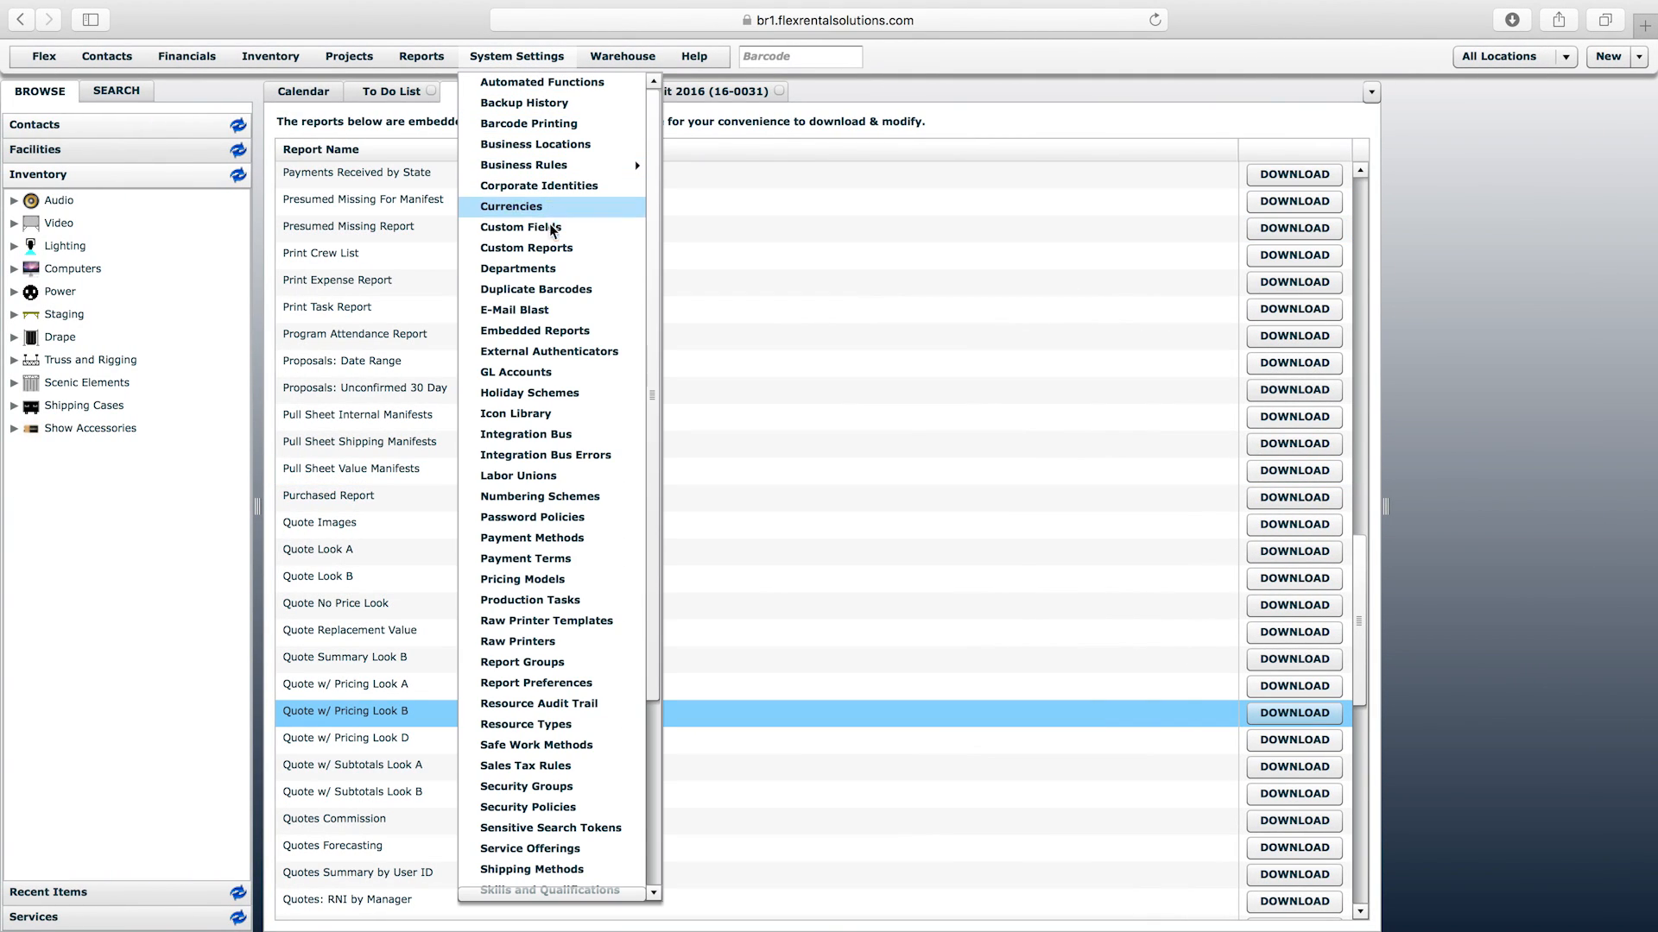
pyautogui.click(540, 250)
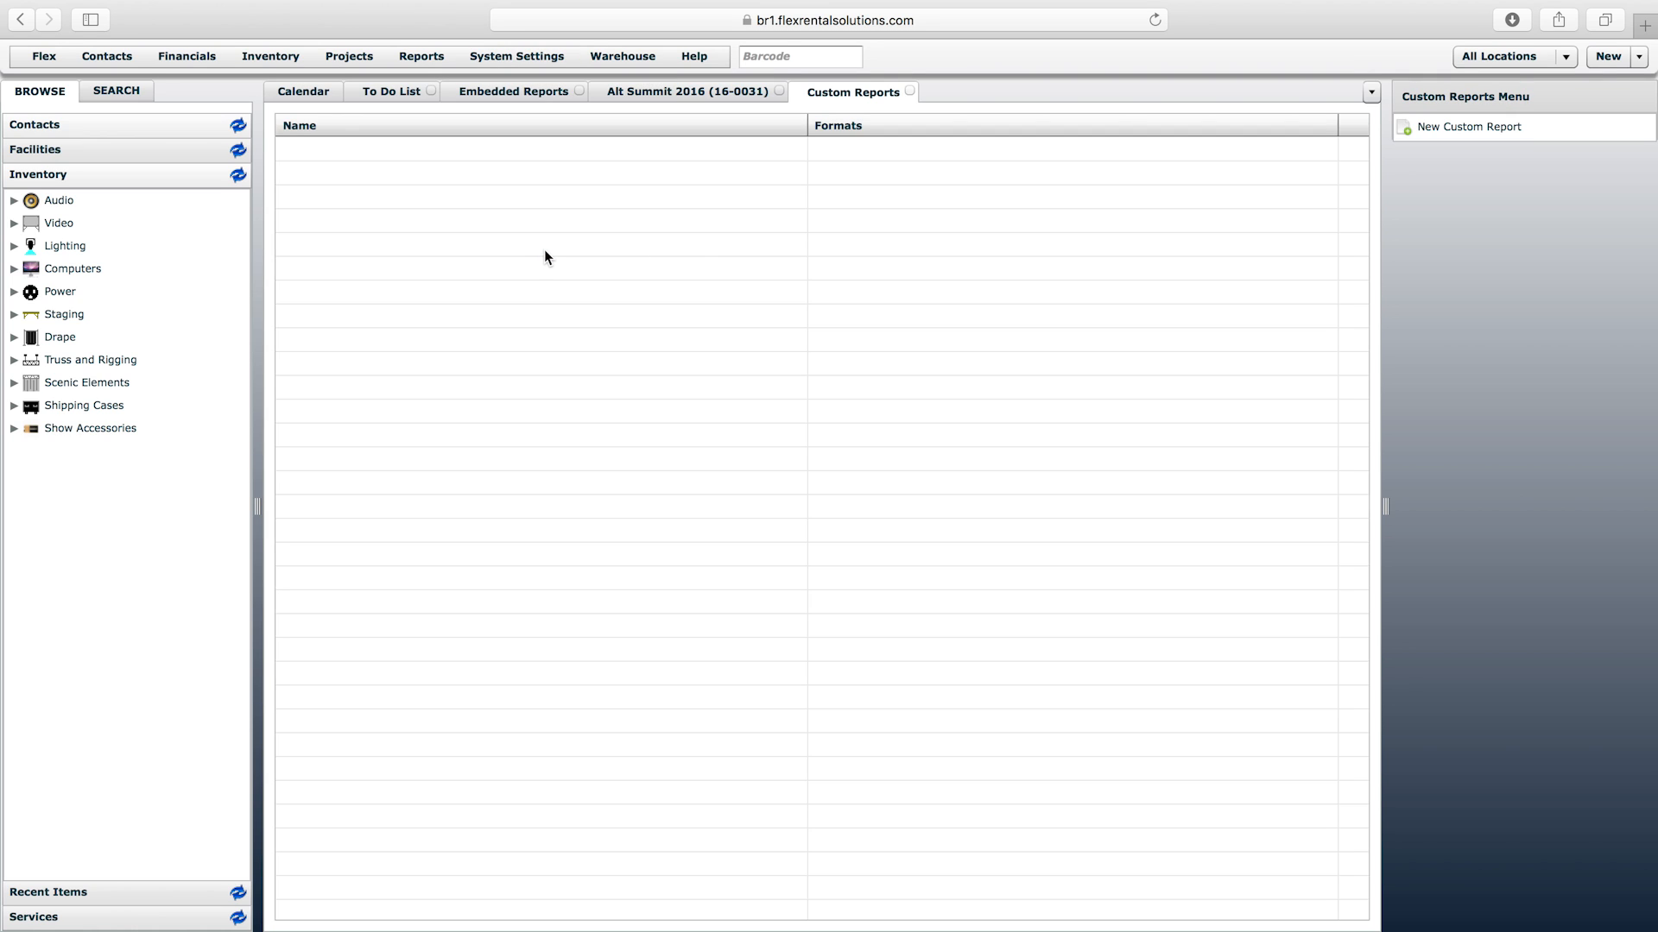
pyautogui.click(1491, 134)
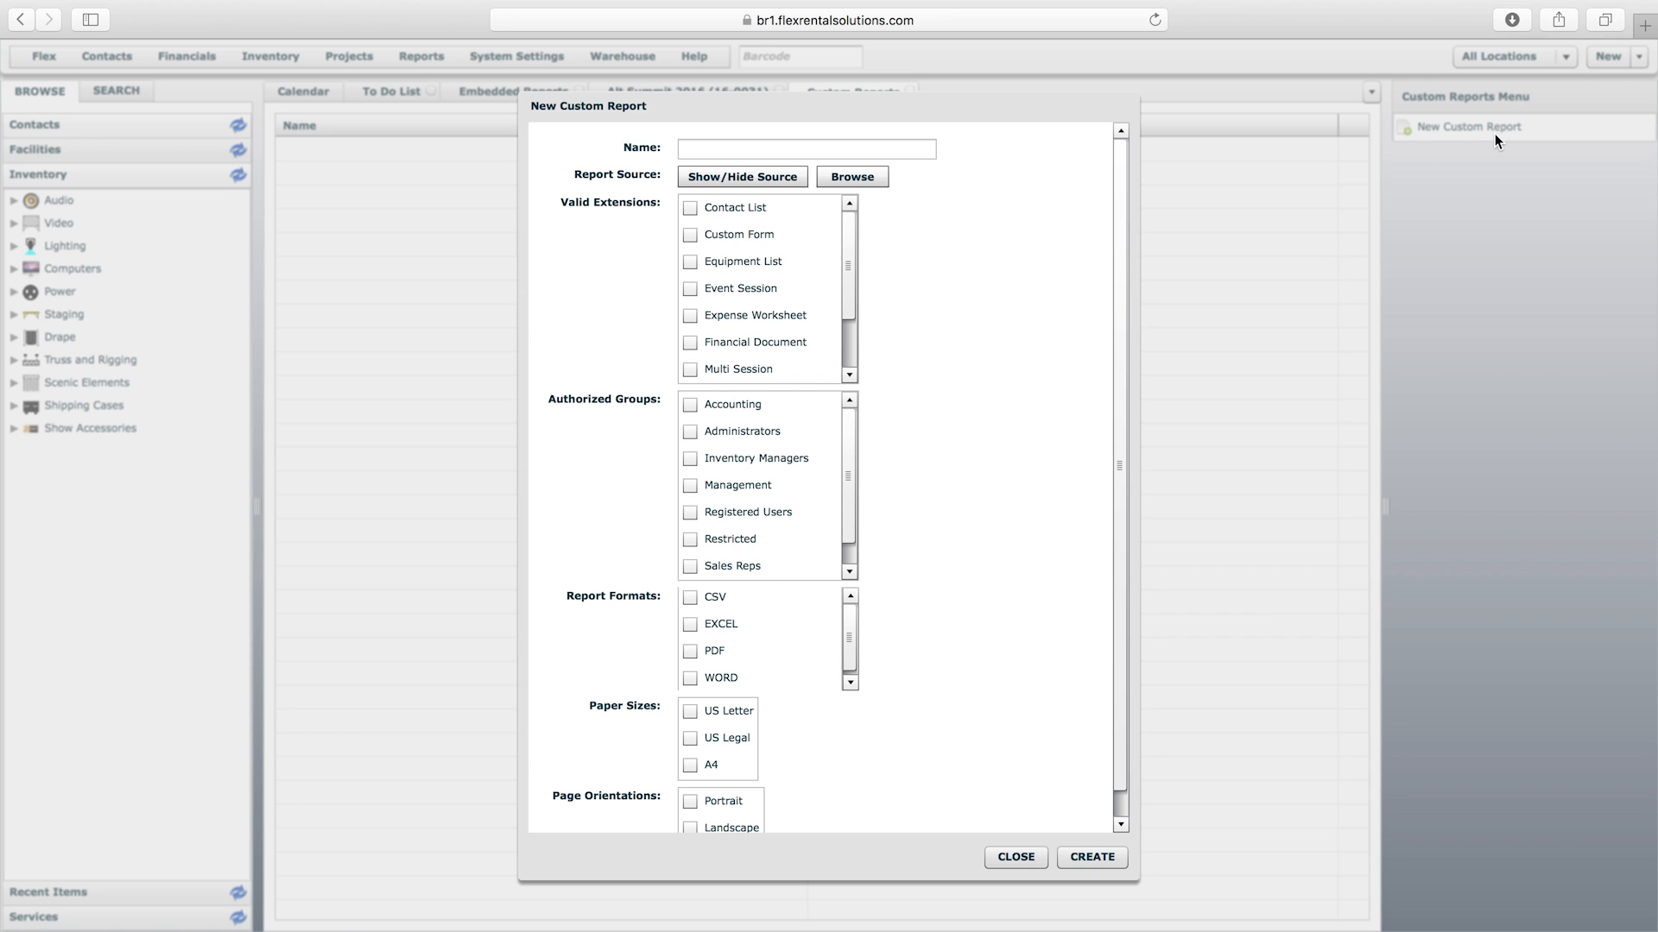
# Name the custom report "Quote w/ Pricing B (custom)"
pyautogui.click(827, 150)
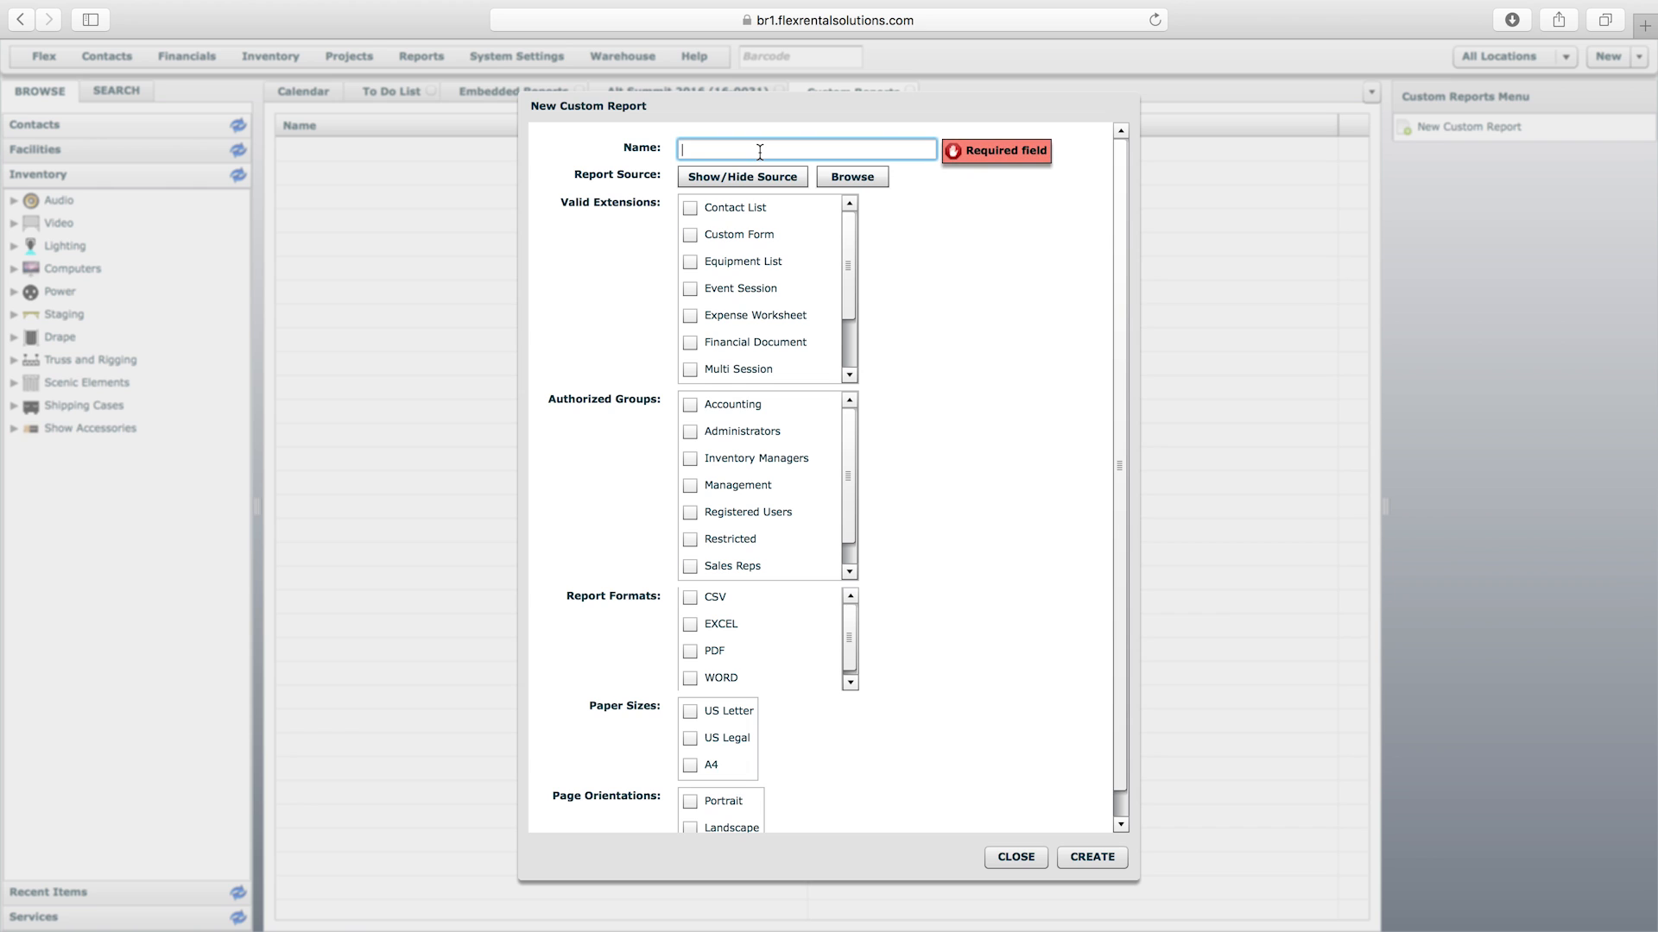
pyautogui.write('Quote w / Pricin')
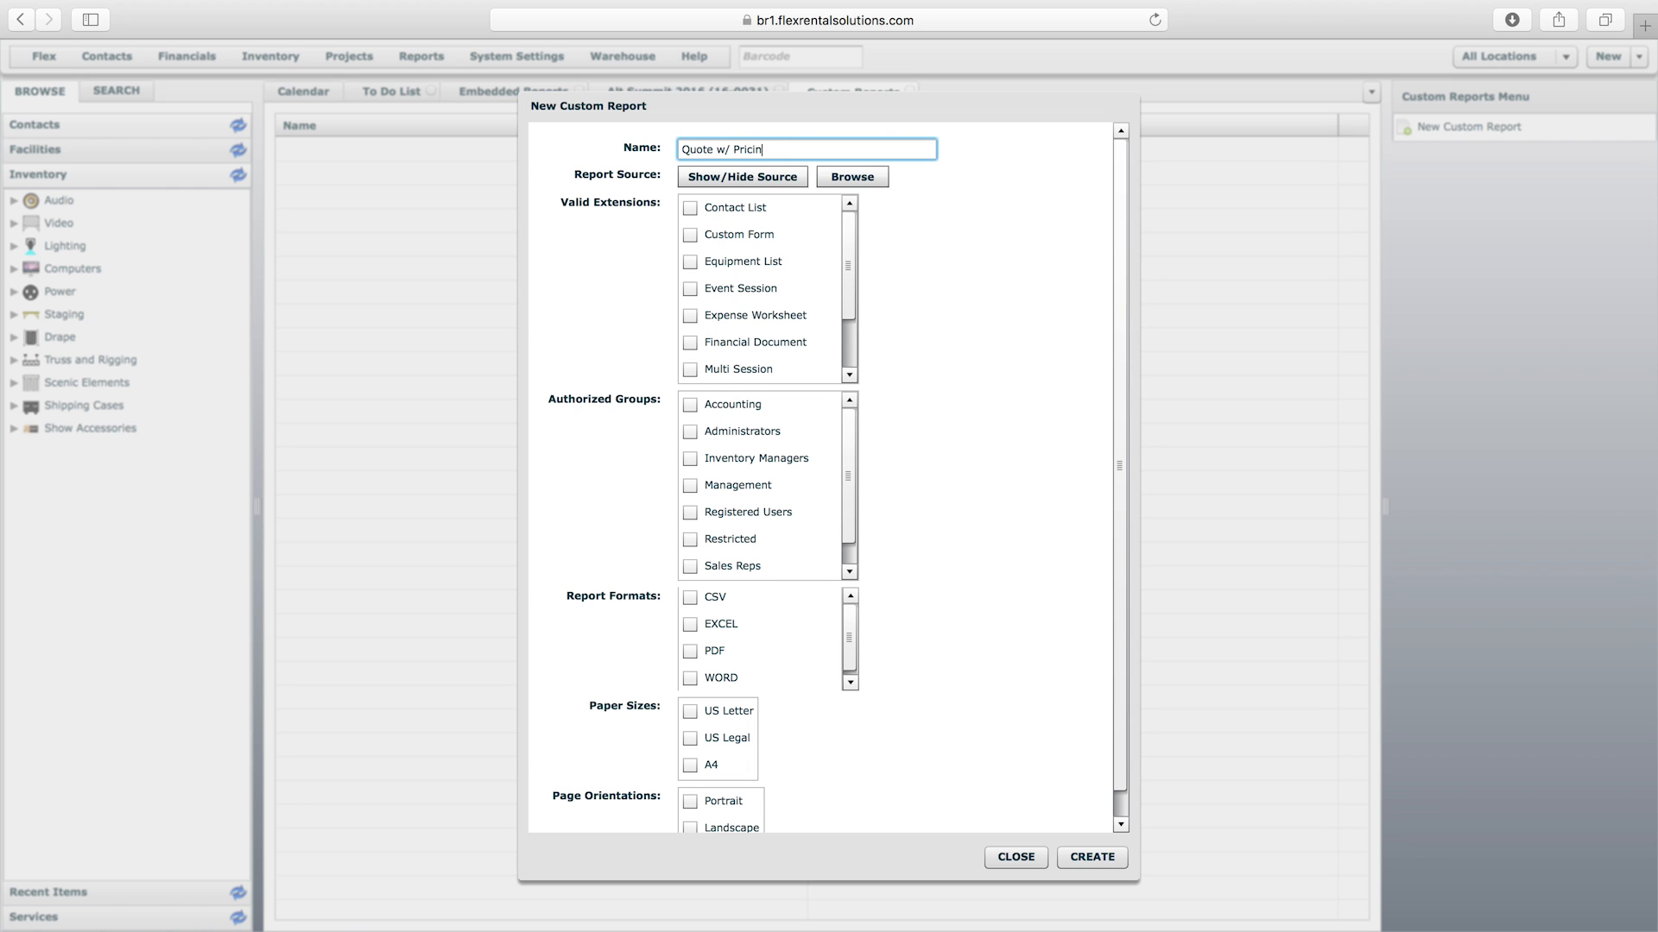
pyautogui.write('g B (custom)')
# Show the report source area and paste the copied JRXML code into it
pyautogui.click(764, 178)
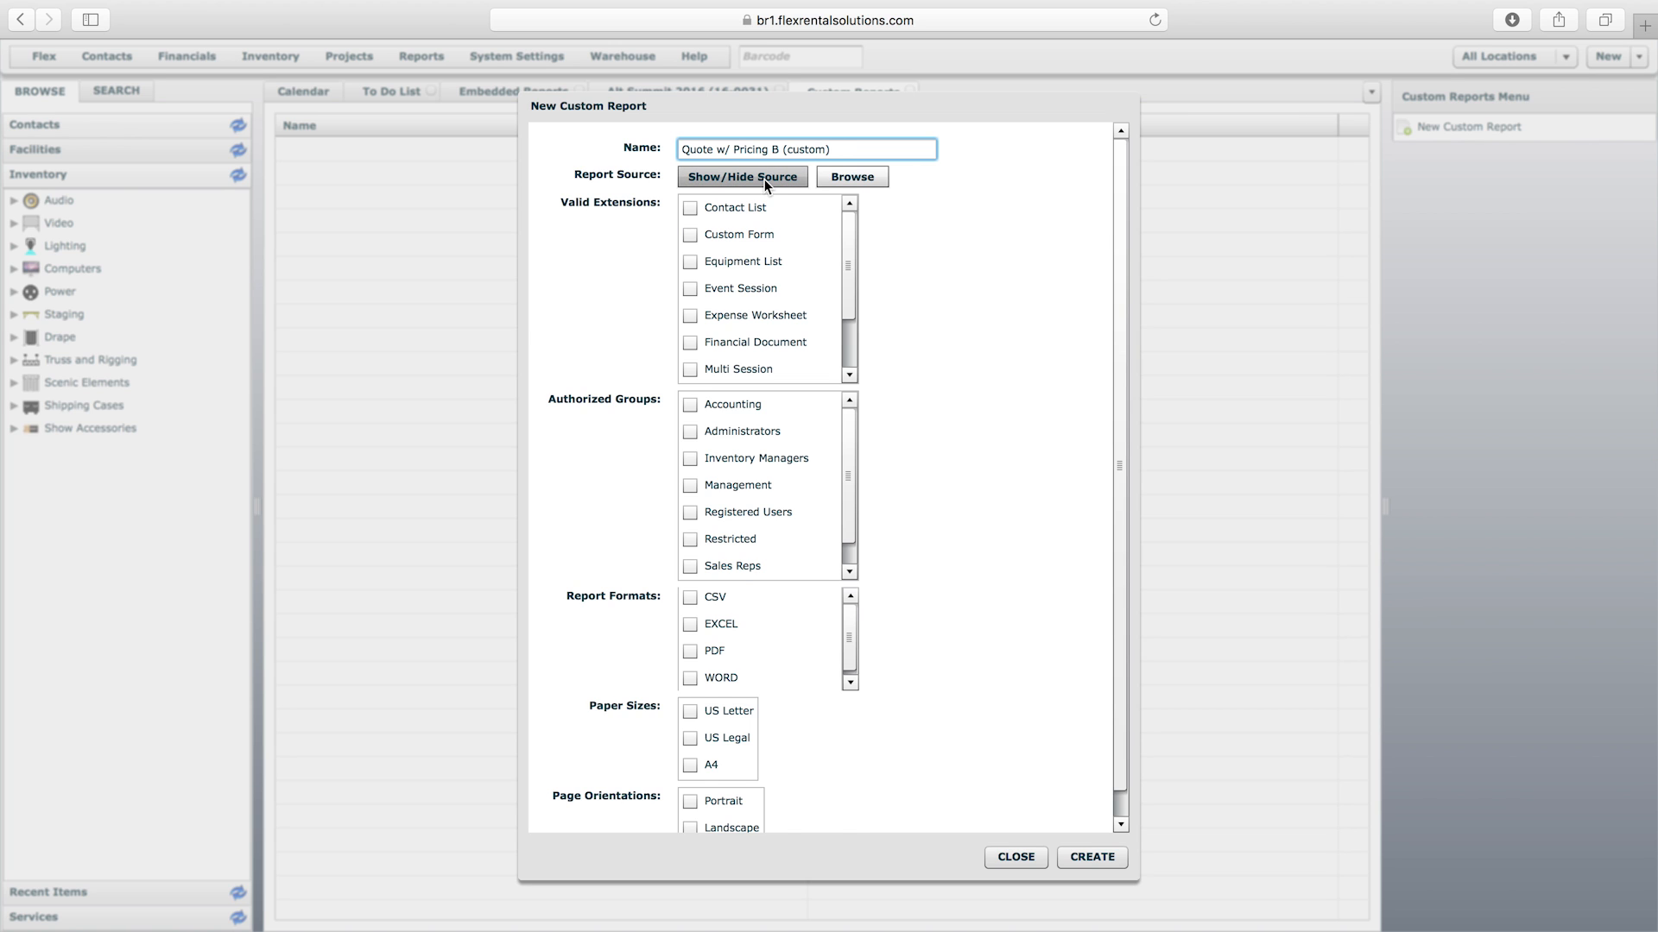
pyautogui.click(767, 264)
pyautogui.press('super+v')
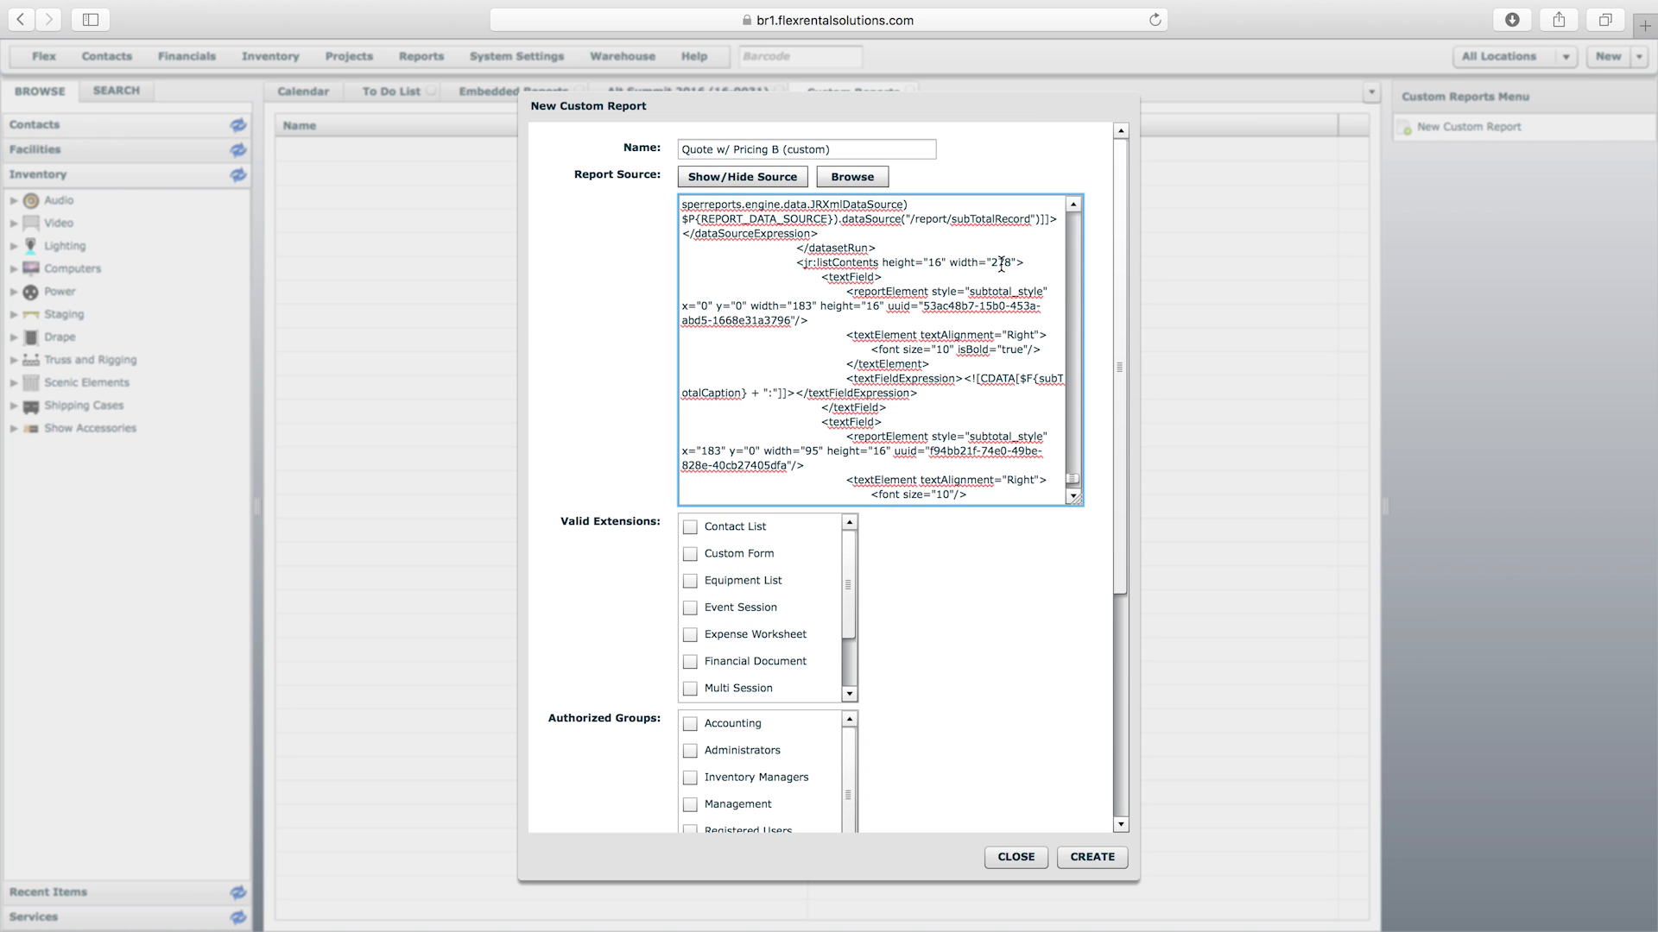
pyautogui.moveTo(1075, 488); pyautogui.dragTo(1079, 206)
# Set Financial Document as a valid extension for the custom report
pyautogui.moveTo(1126, 479); pyautogui.dragTo(1119, 660)
pyautogui.moveTo(848, 308); pyautogui.dragTo(852, 358)
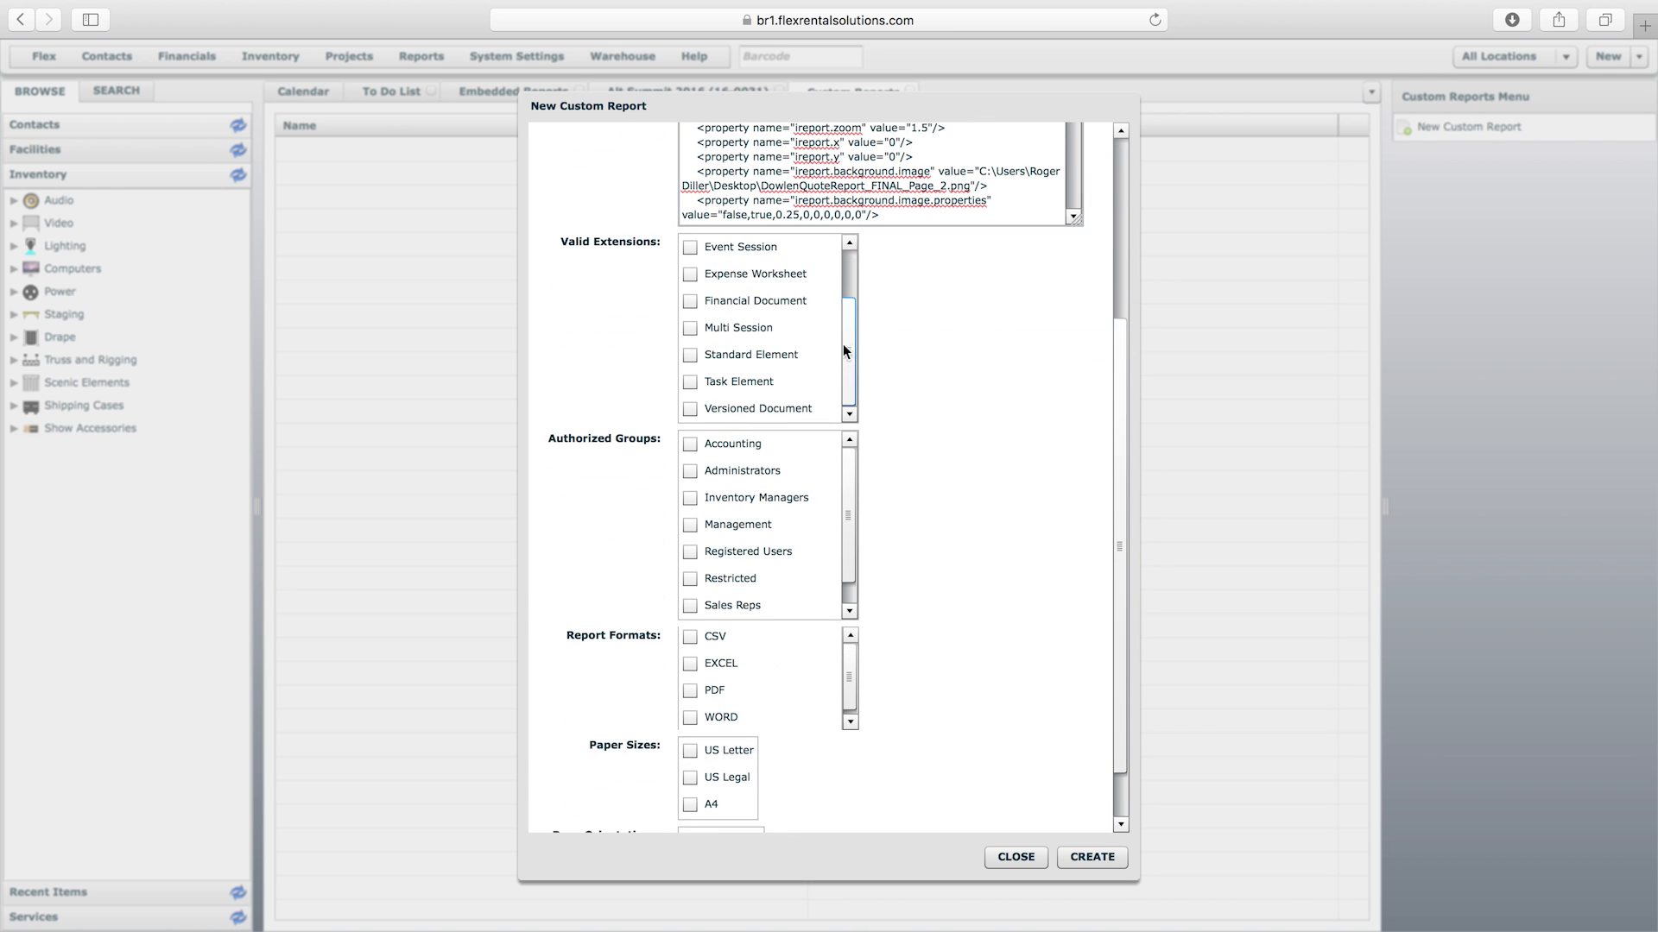
pyautogui.click(691, 302)
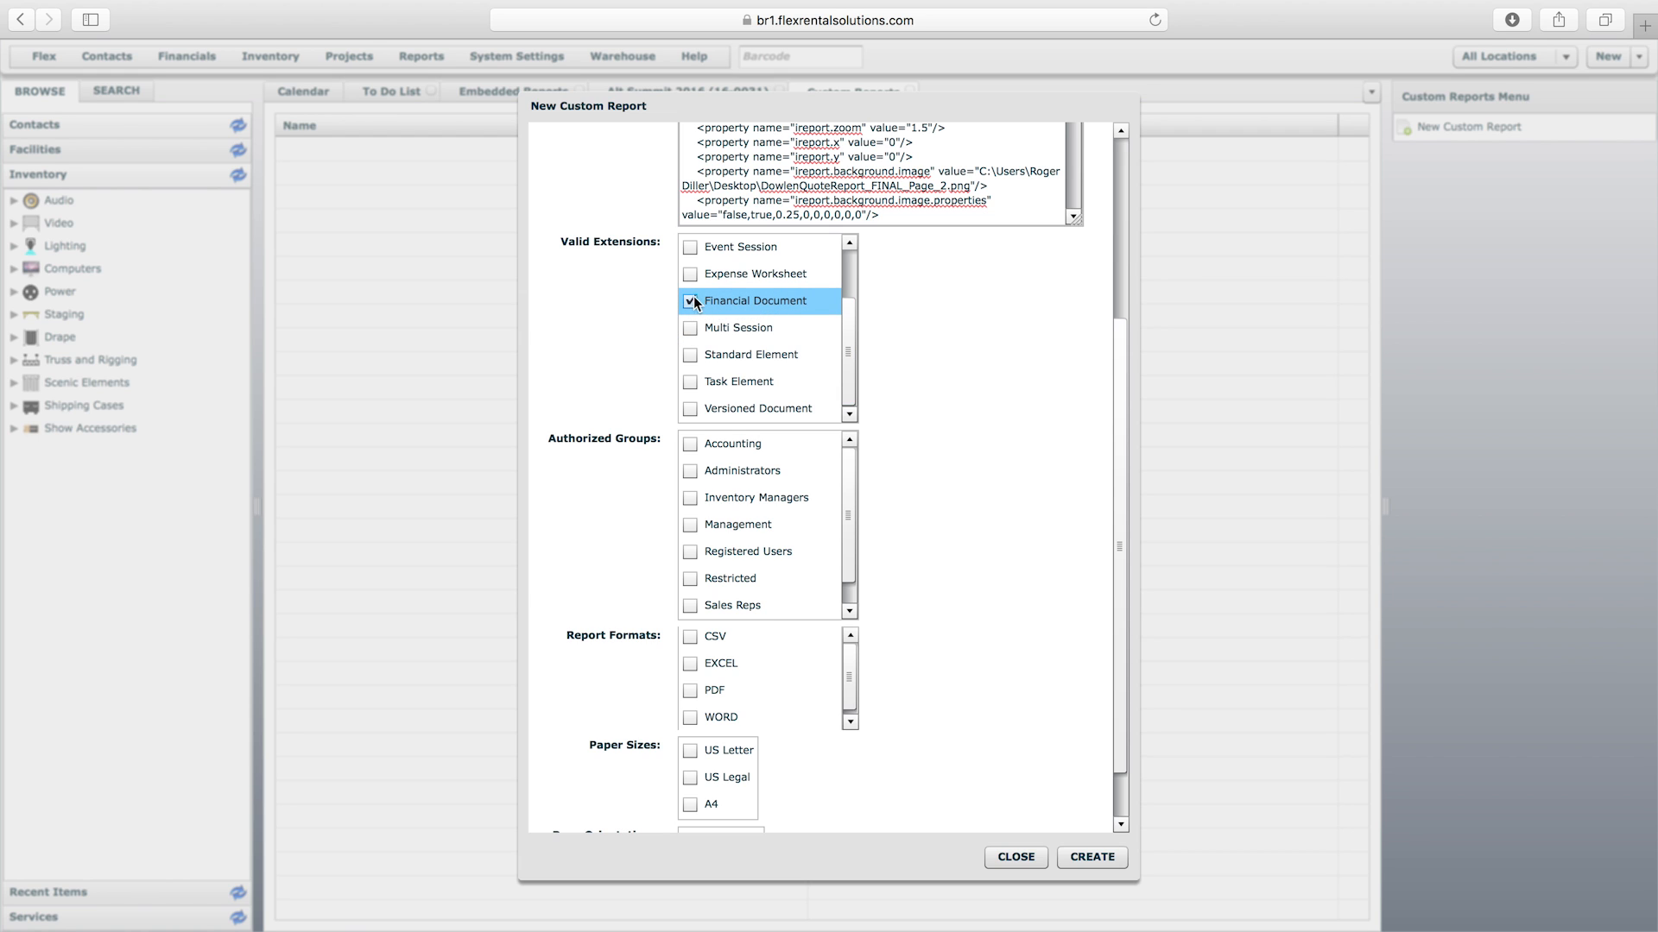
pyautogui.moveTo(851, 322); pyautogui.dragTo(860, 281)
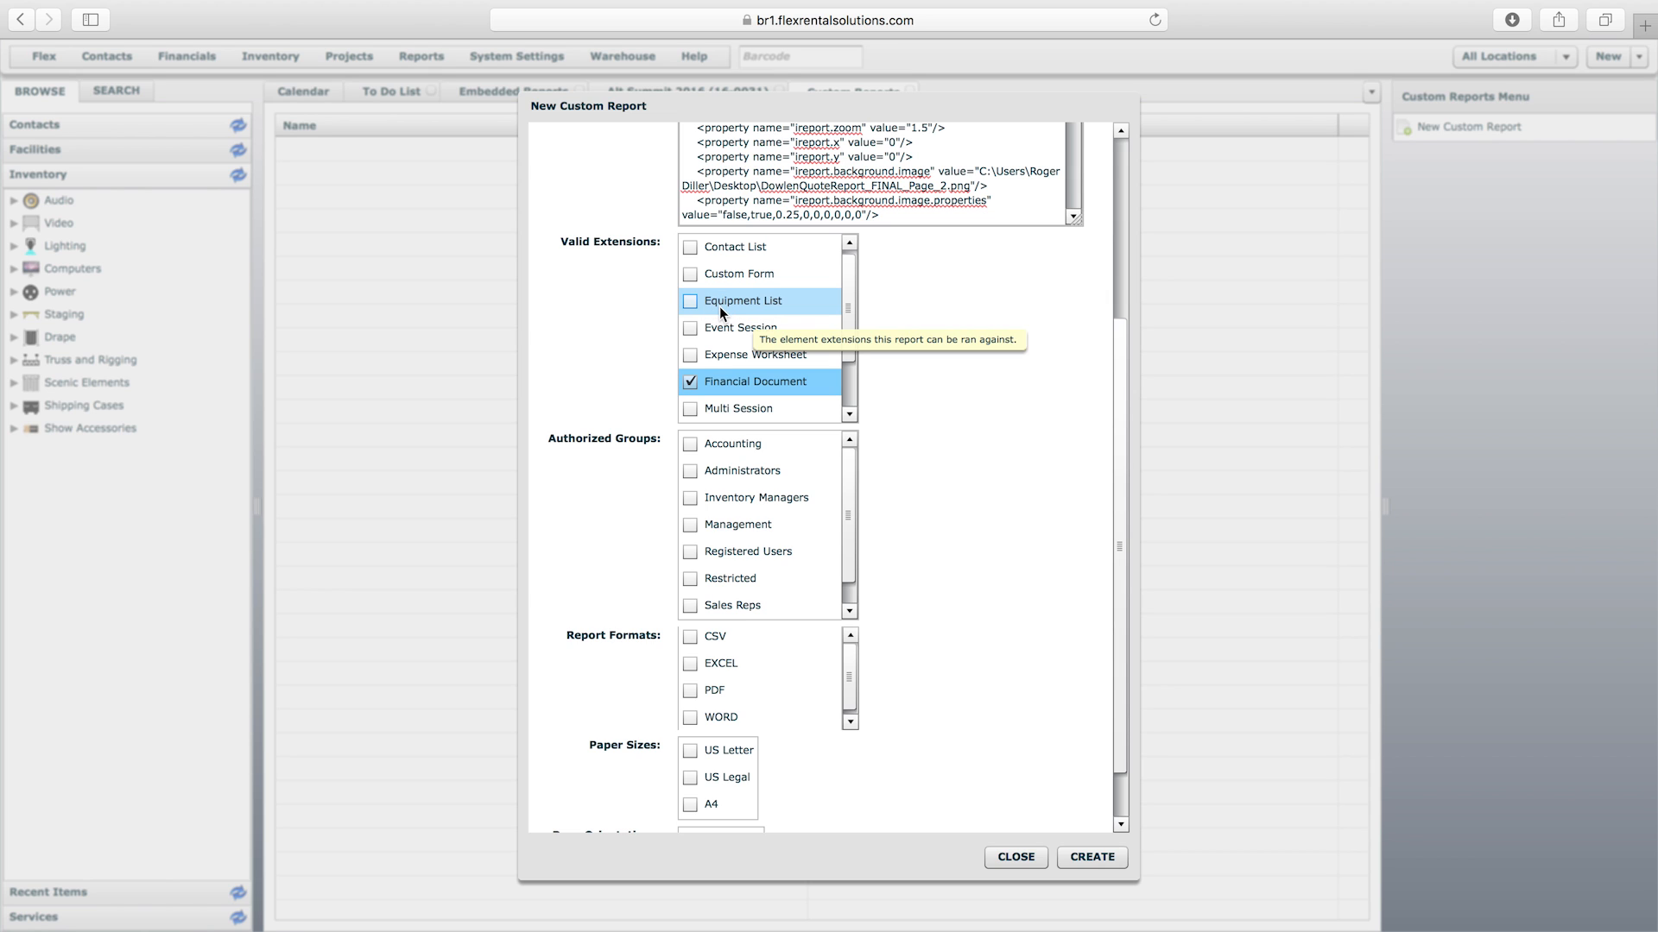
pyautogui.moveTo(851, 293)
pyautogui.mouseDown()
pyautogui.moveTo(858, 349)
pyautogui.moveTo(869, 298)
pyautogui.mouseUp()
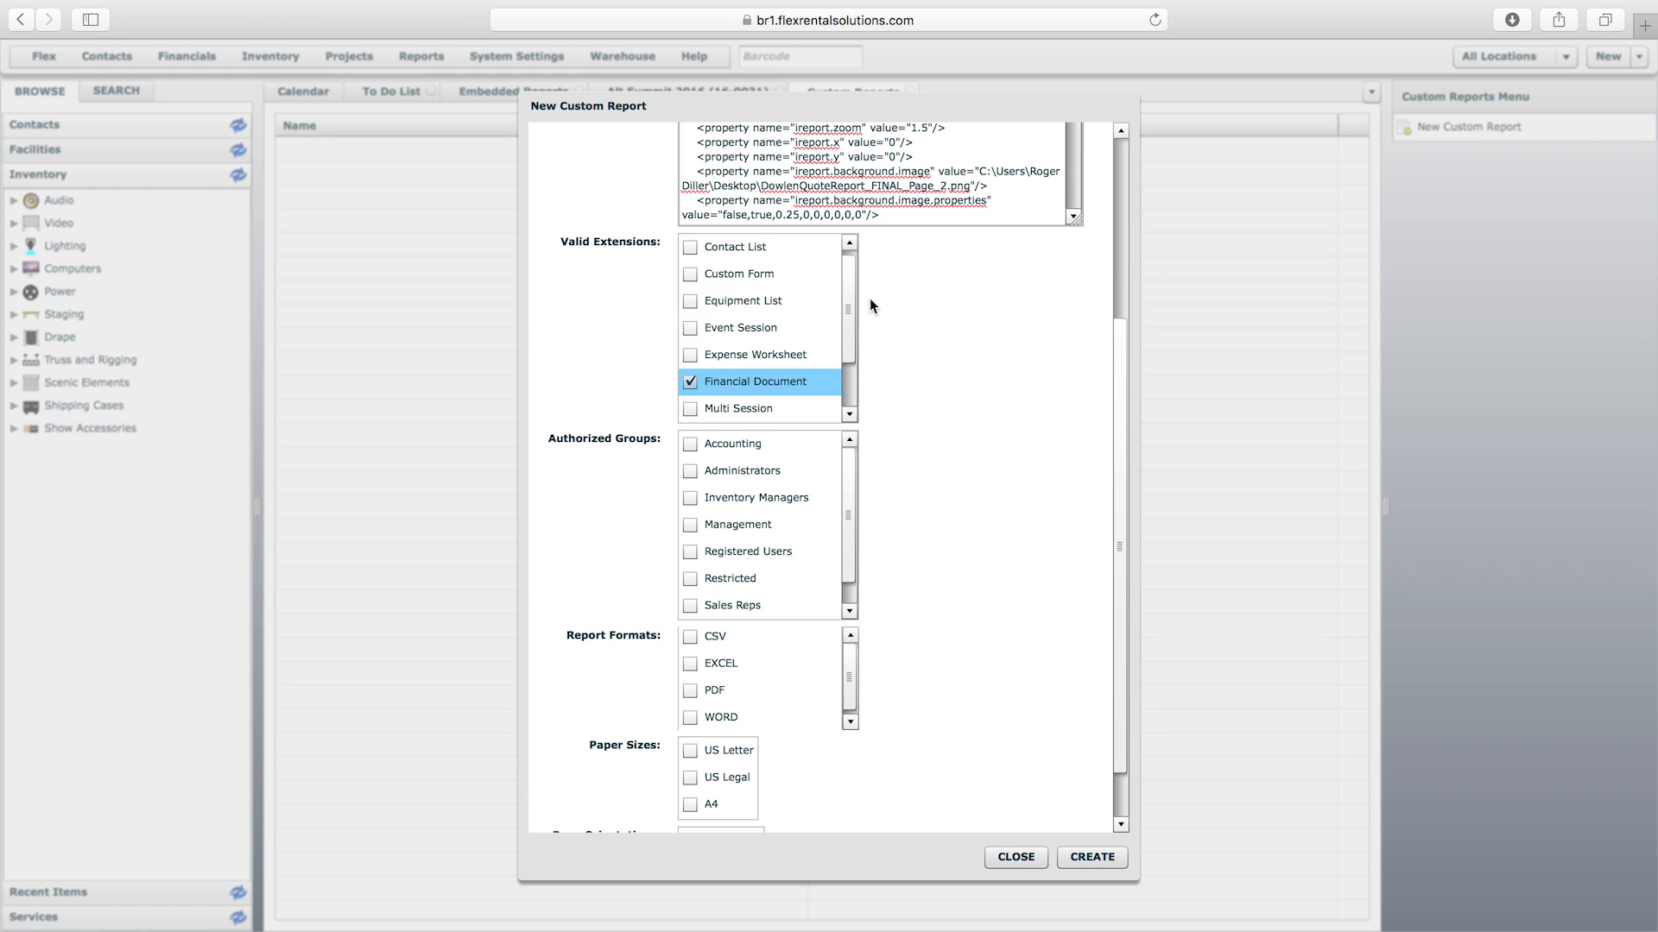
pyautogui.click(728, 390)
pyautogui.moveTo(1126, 384); pyautogui.dragTo(1127, 425)
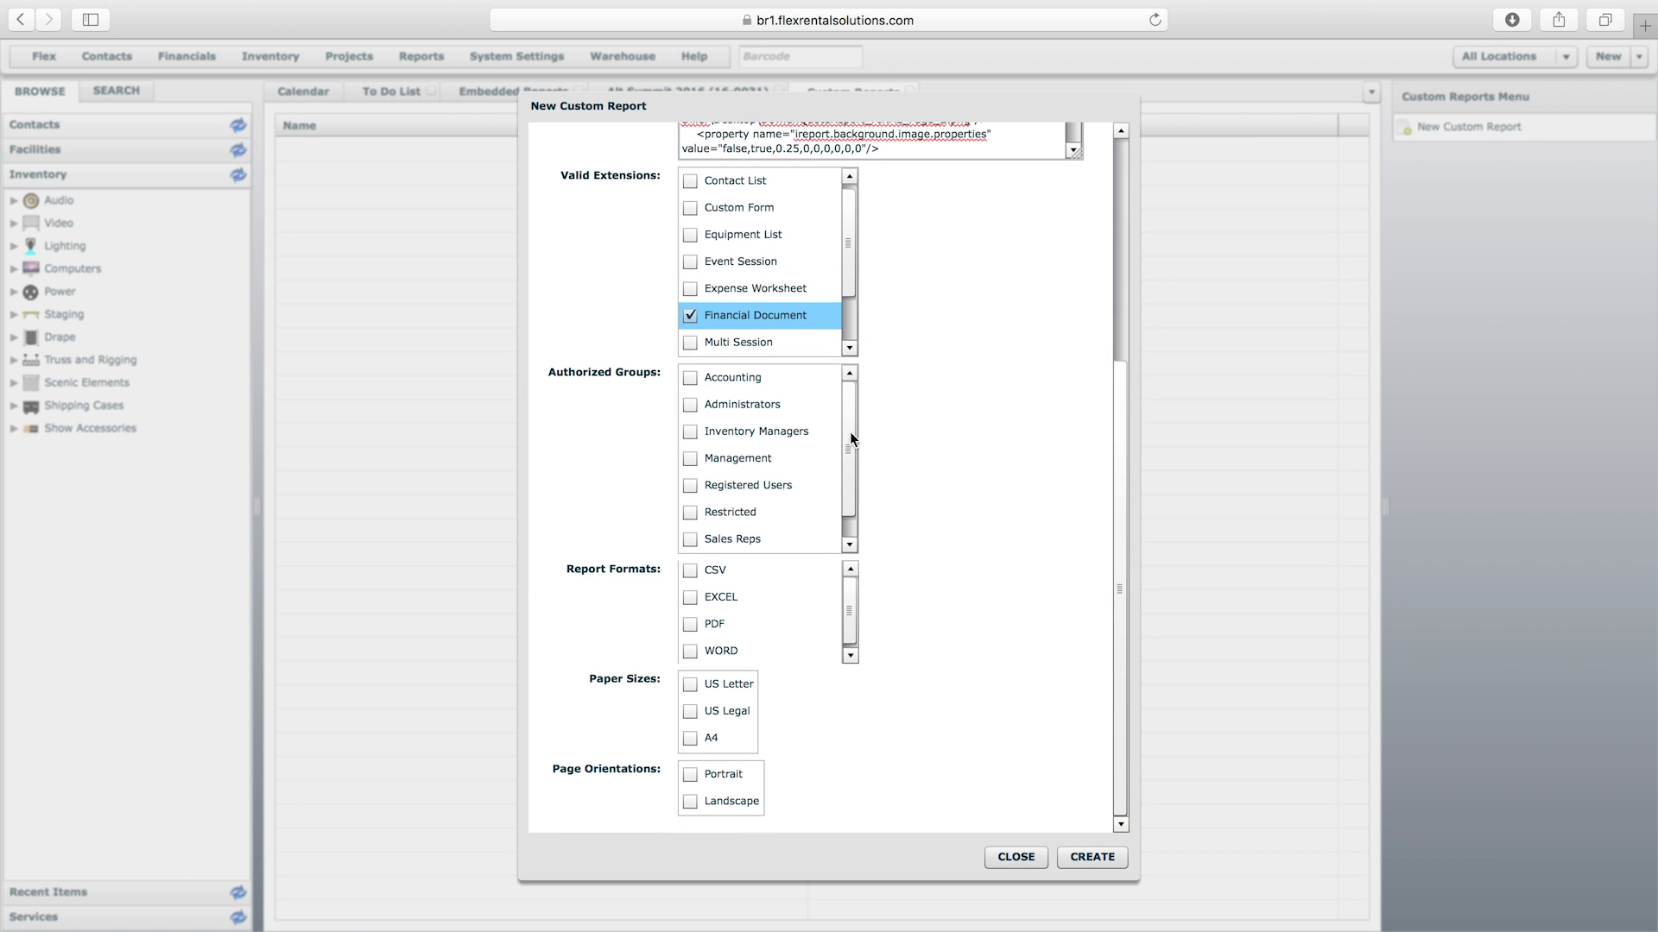
pyautogui.click(741, 402)
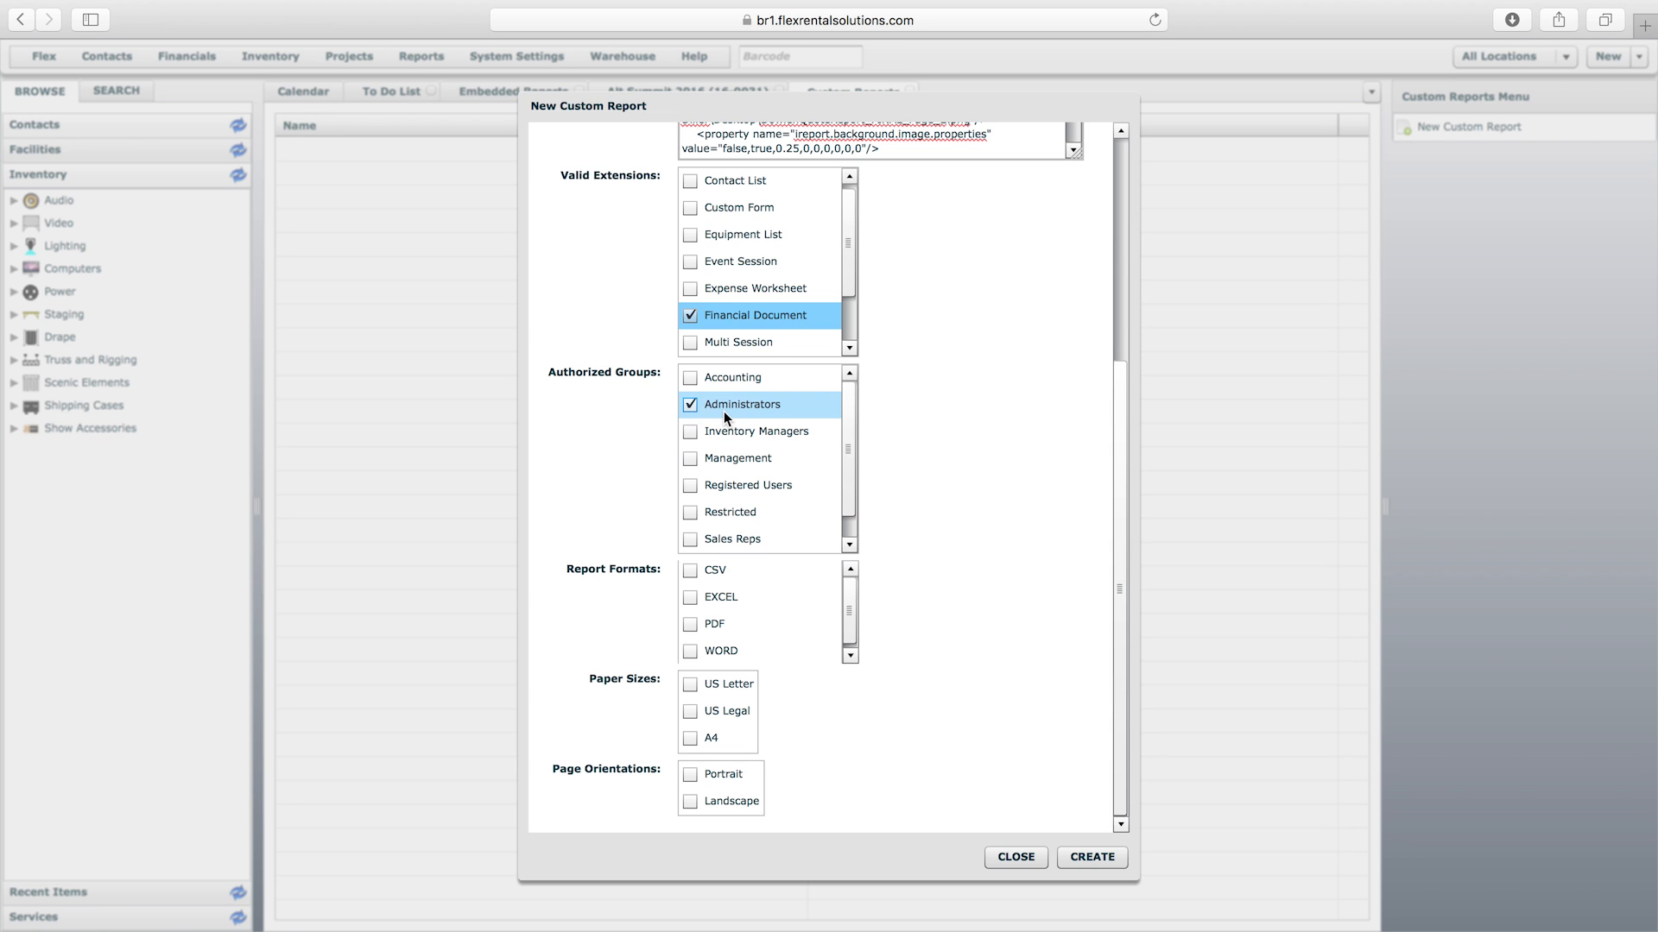
pyautogui.click(724, 411)
pyautogui.moveTo(846, 477); pyautogui.dragTo(864, 419)
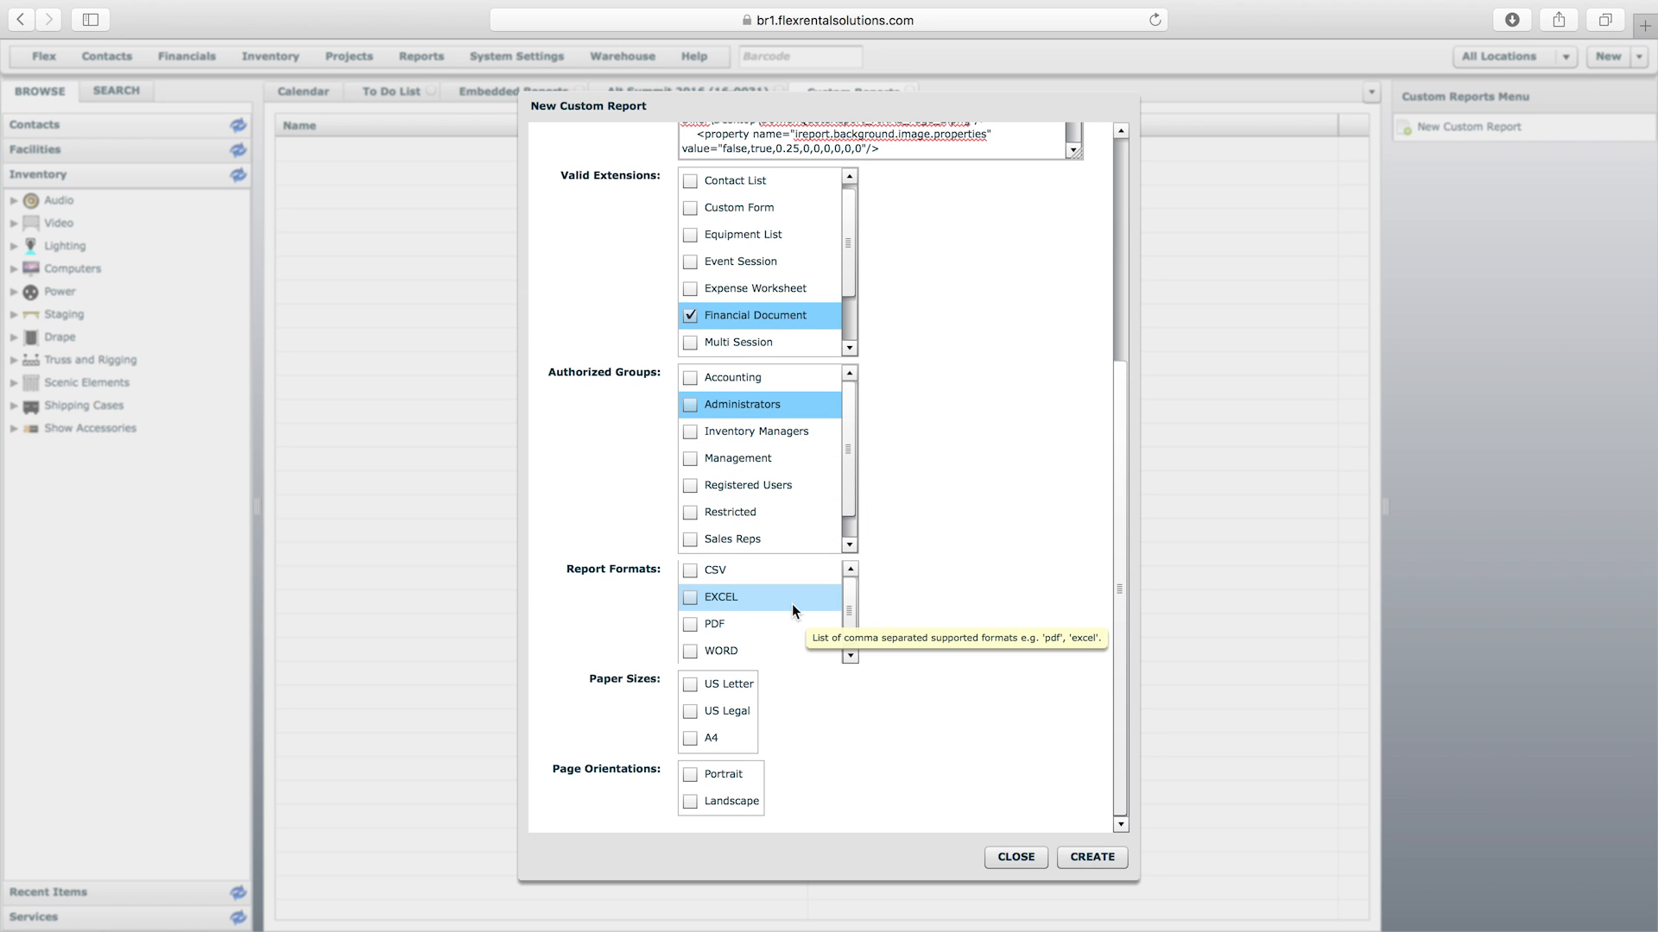
# Set the report format to PDF, paper size to US Letter and orientation to Portrait, and create the custom report
pyautogui.moveTo(847, 599); pyautogui.dragTo(847, 622)
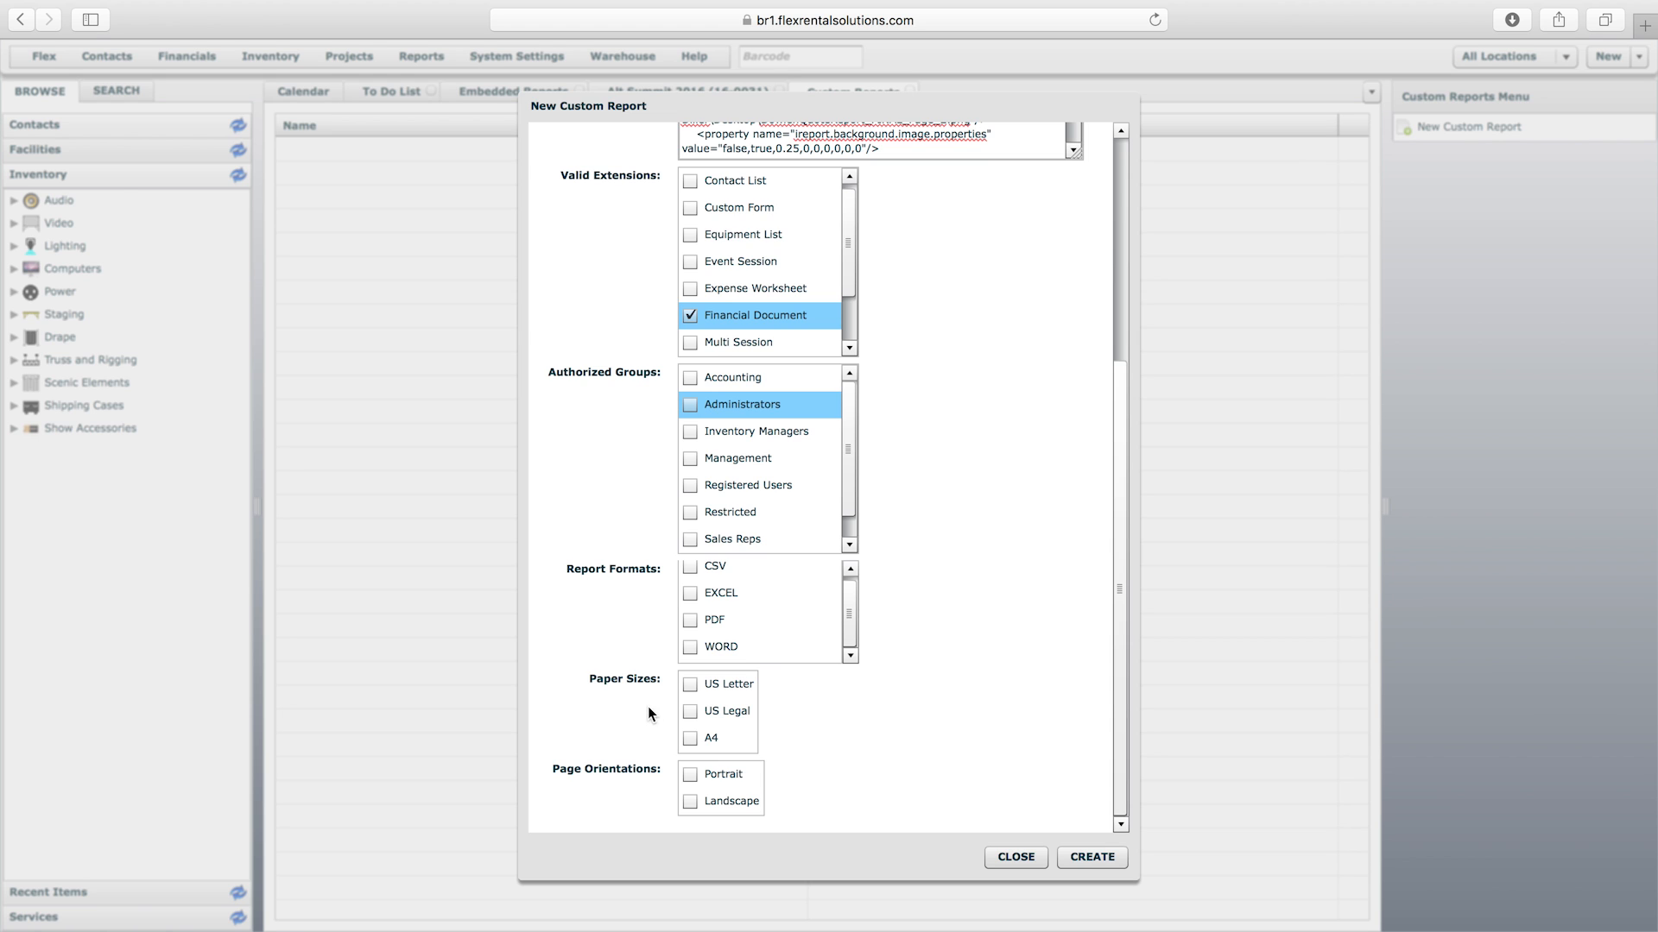
pyautogui.click(687, 621)
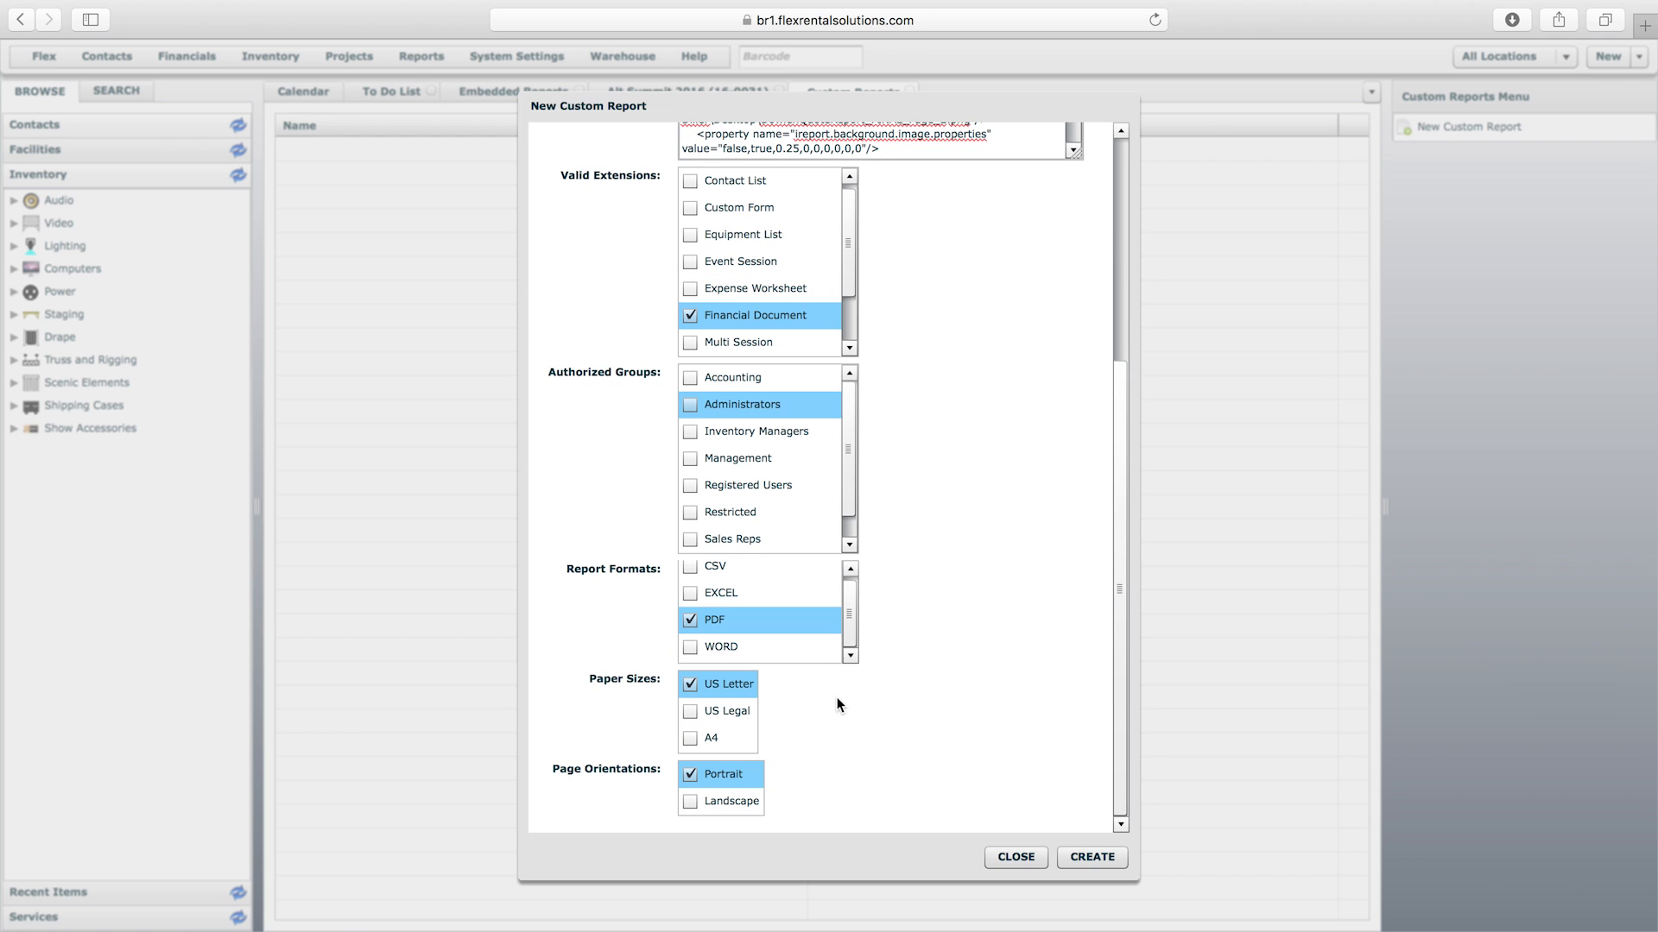
pyautogui.click(1092, 857)
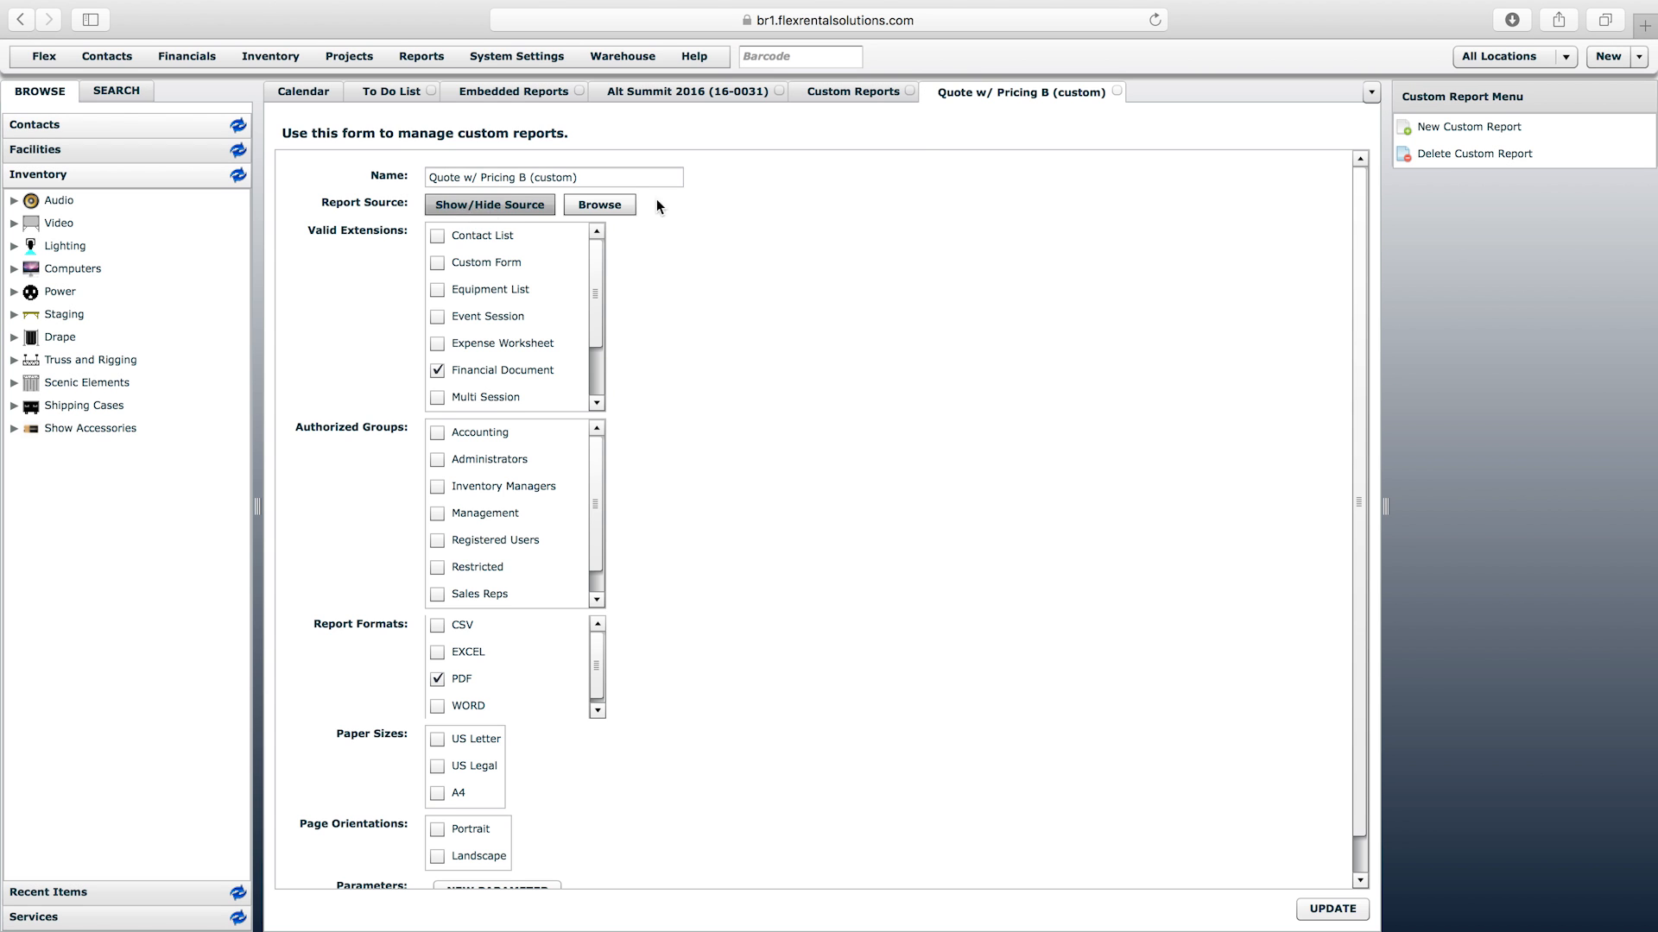
pyautogui.click(860, 91)
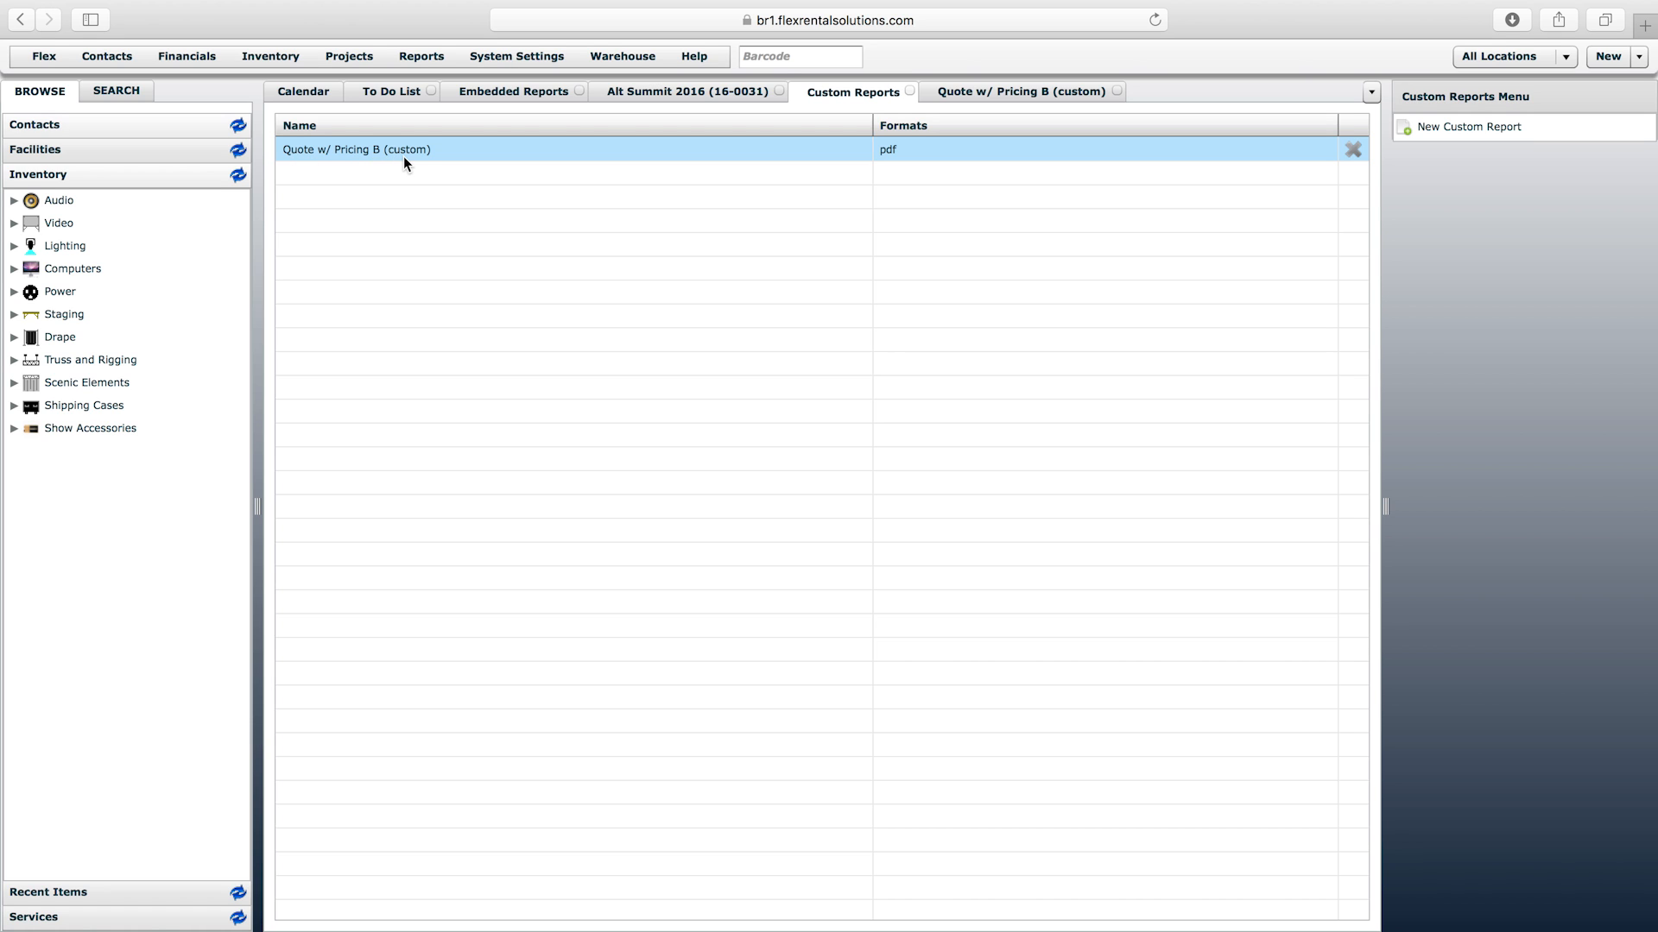
# Open the Quote definition for editing from the project element definitions
pyautogui.click(350, 56)
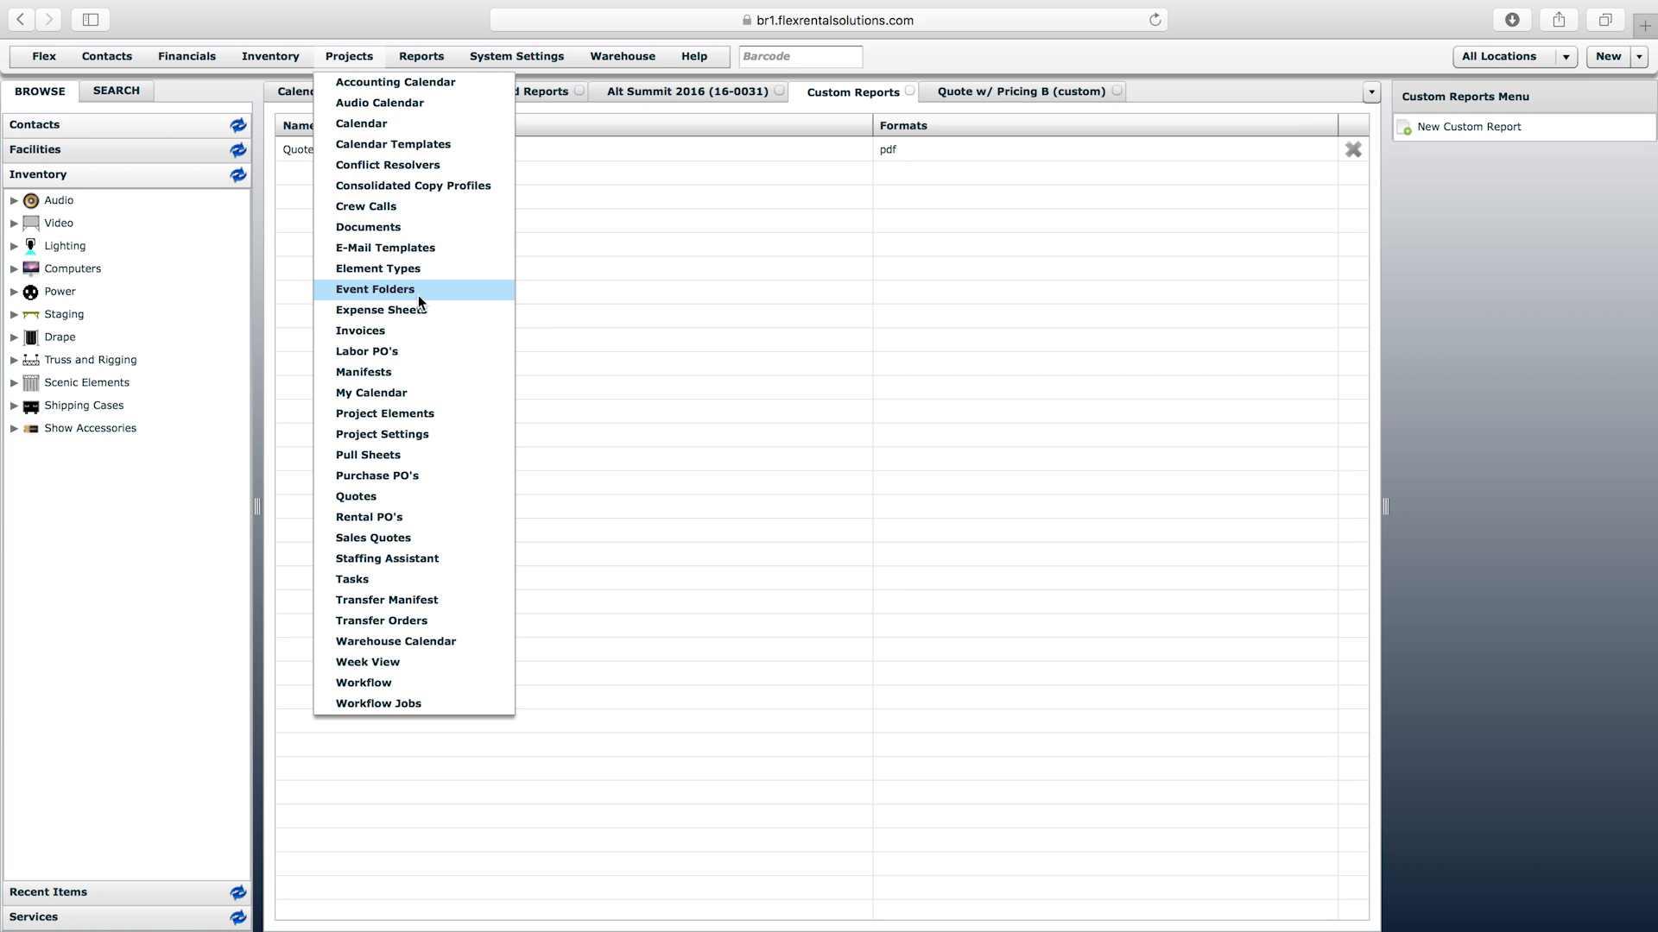
pyautogui.click(385, 413)
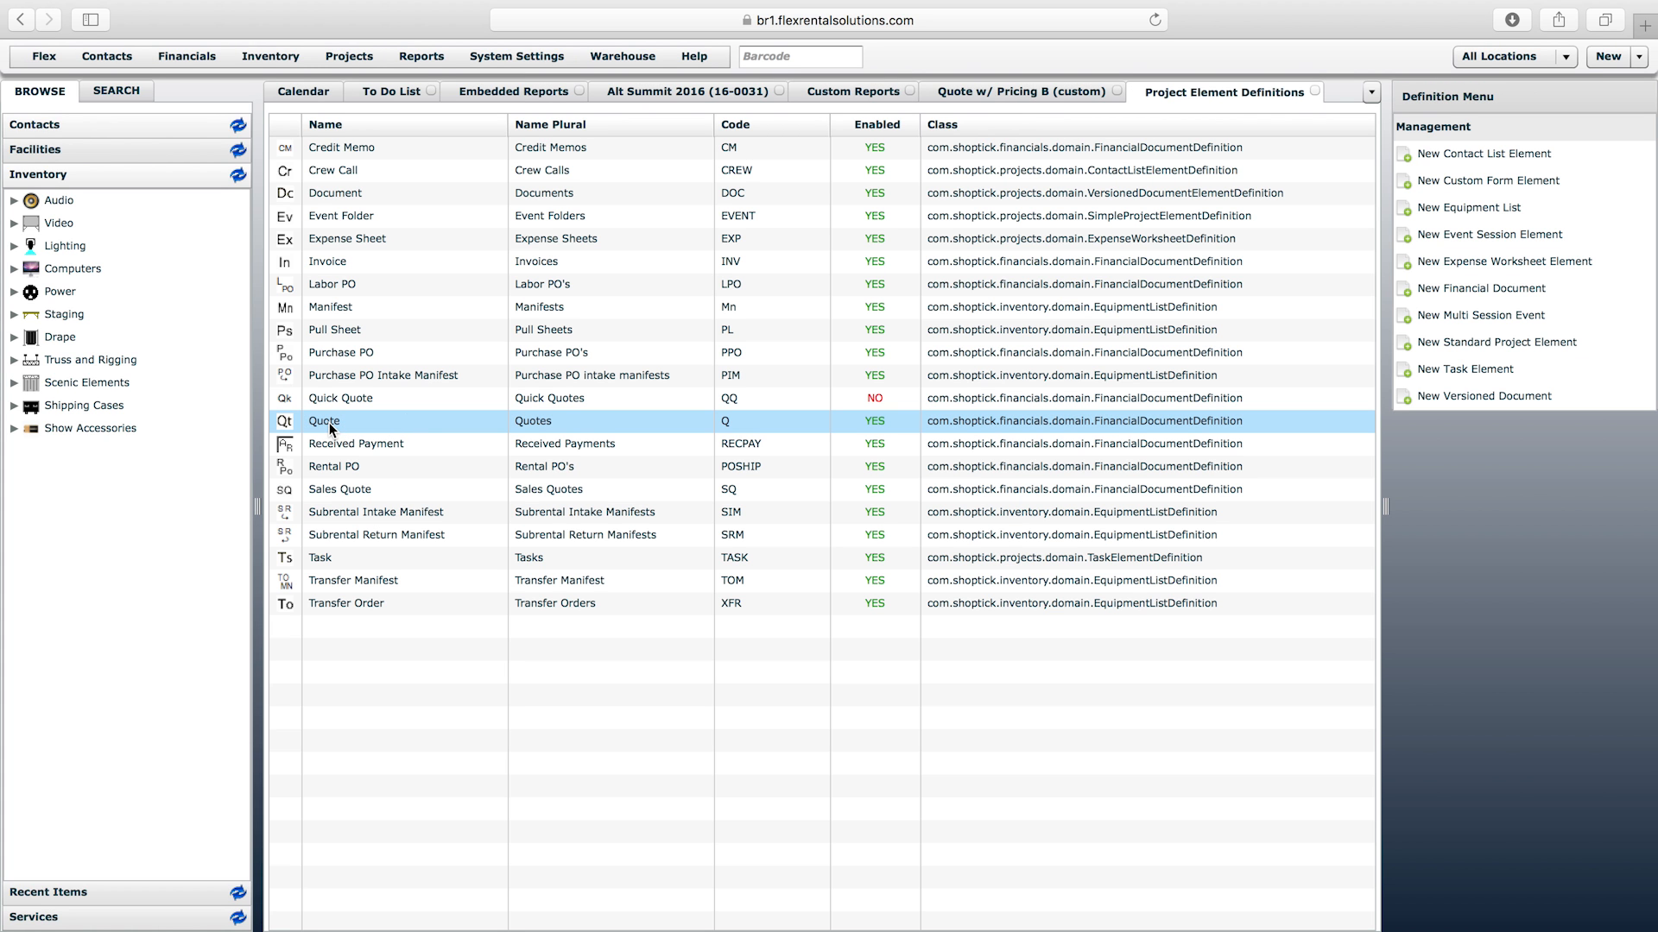
pyautogui.click(329, 422)
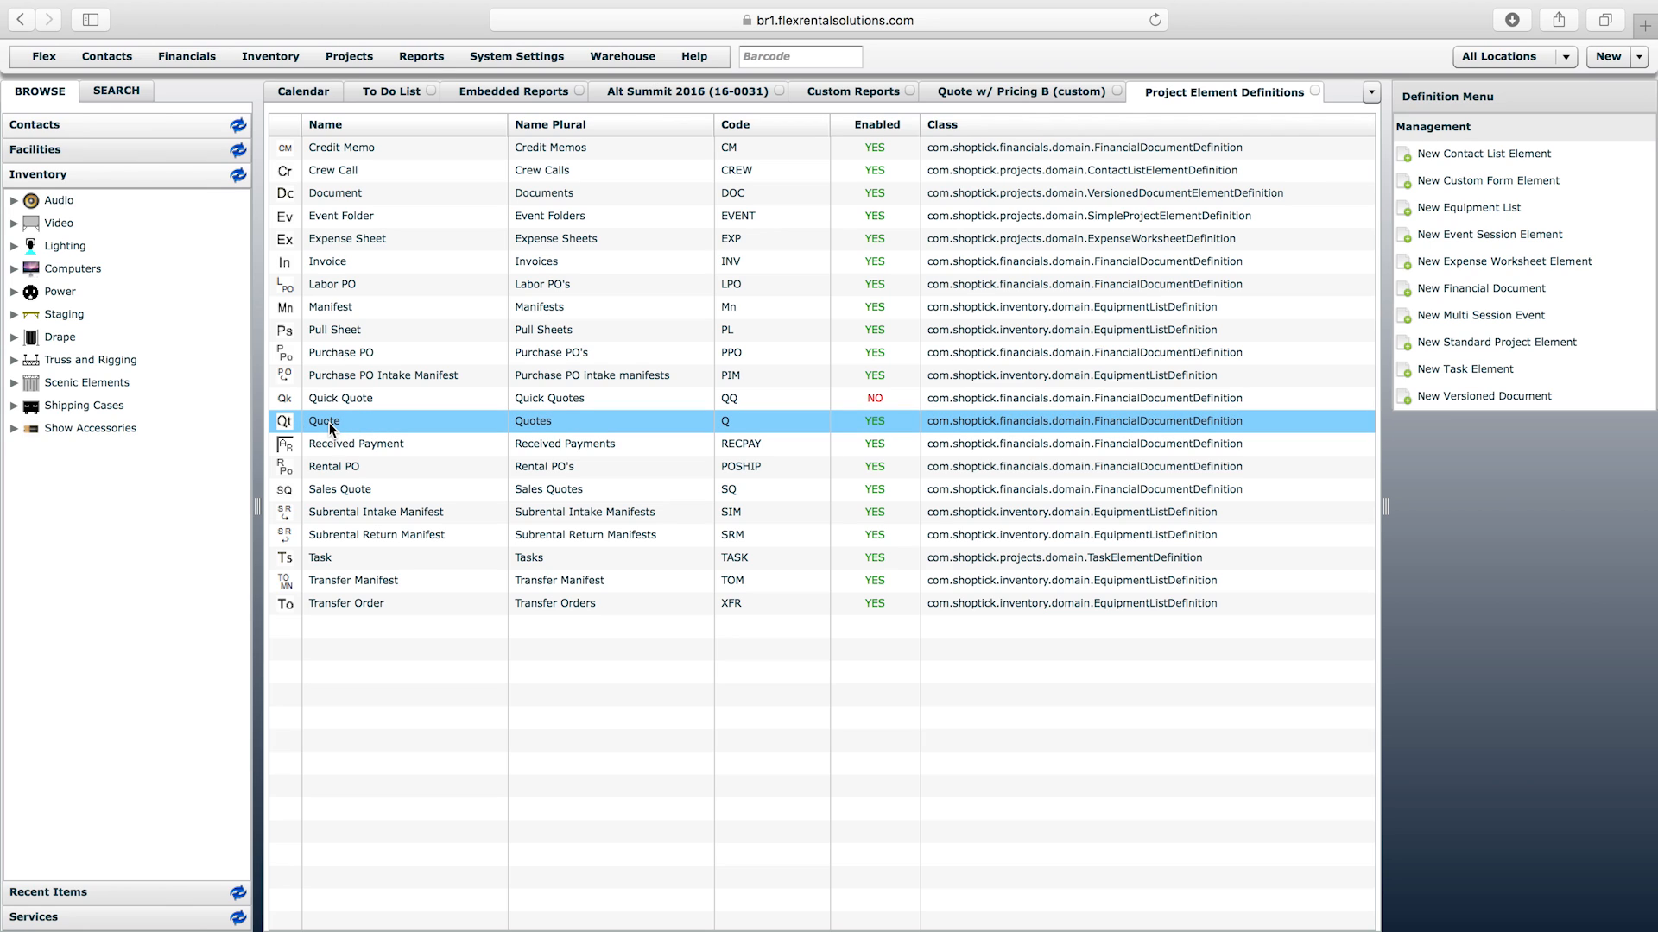
pyautogui.doubleClick(329, 422)
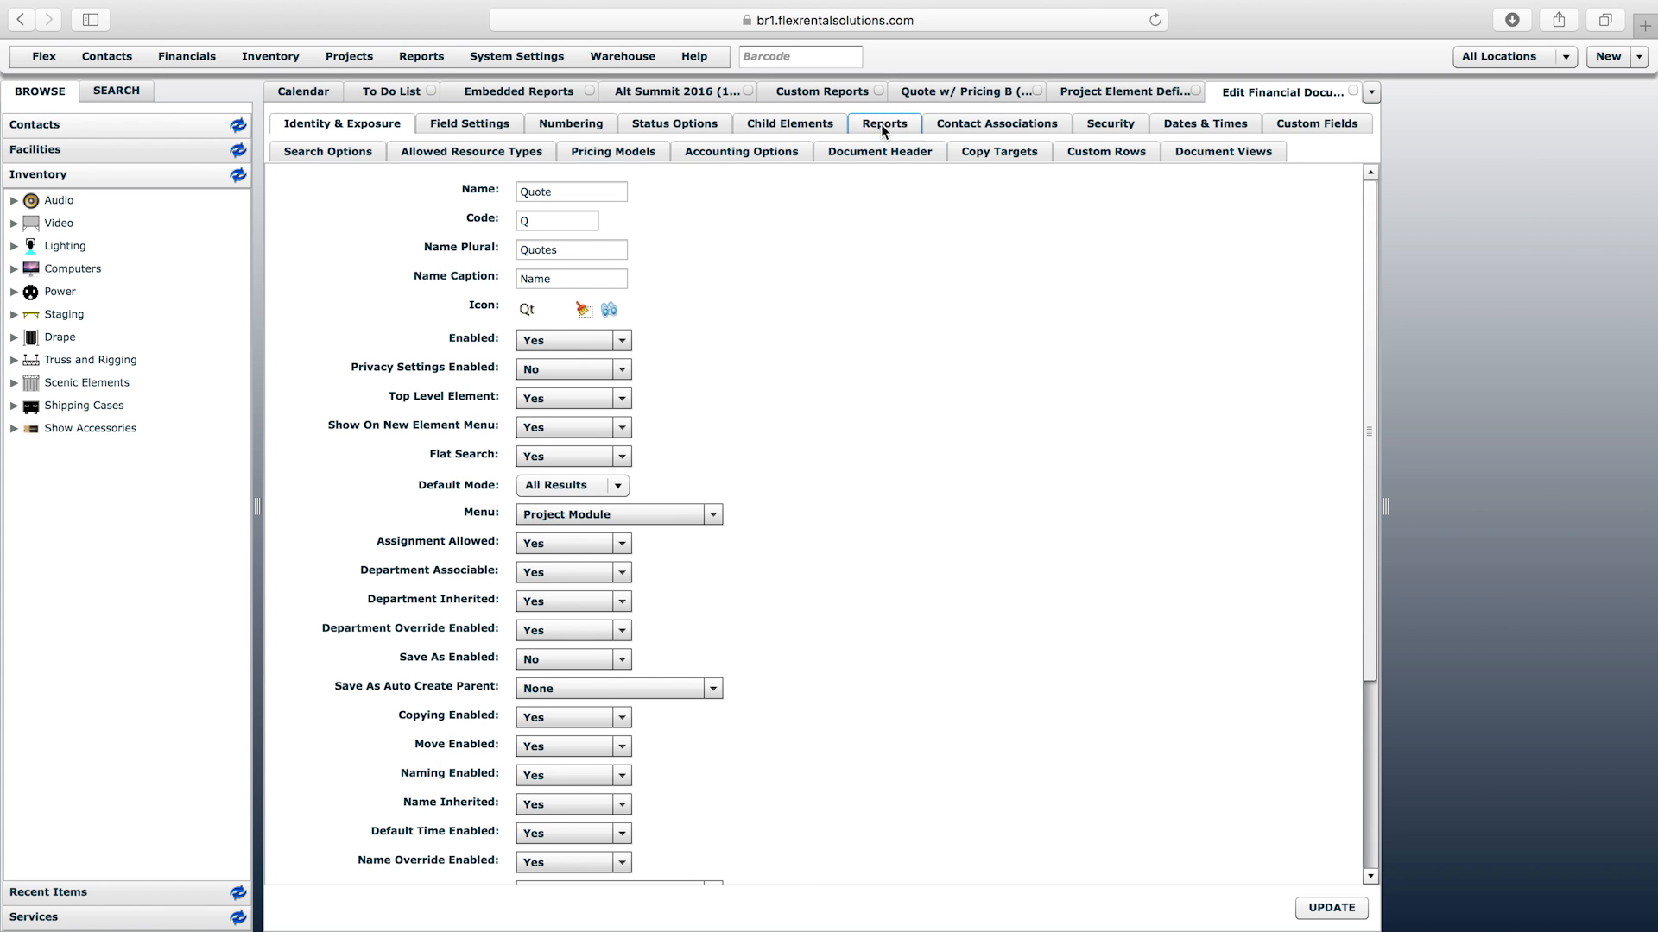
# Enable "Quote w/ Pricing B (custom)" as an instance level report for quotes and update the definition
pyautogui.click(881, 123)
pyautogui.moveTo(782, 431); pyautogui.dragTo(787, 579)
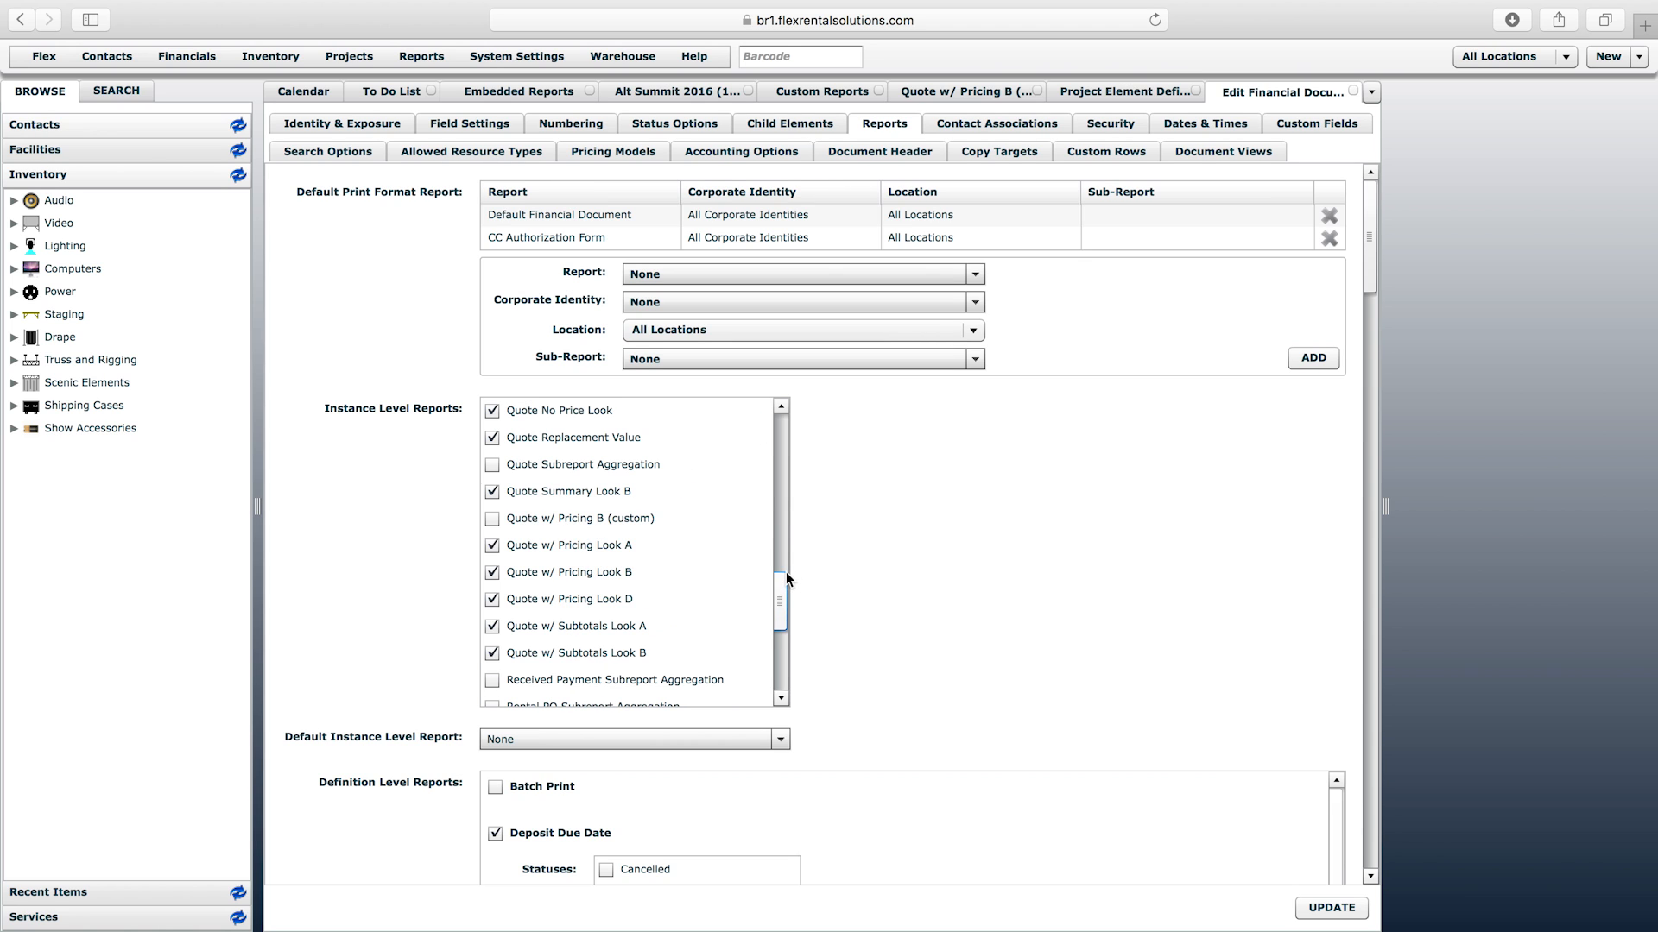
pyautogui.click(594, 520)
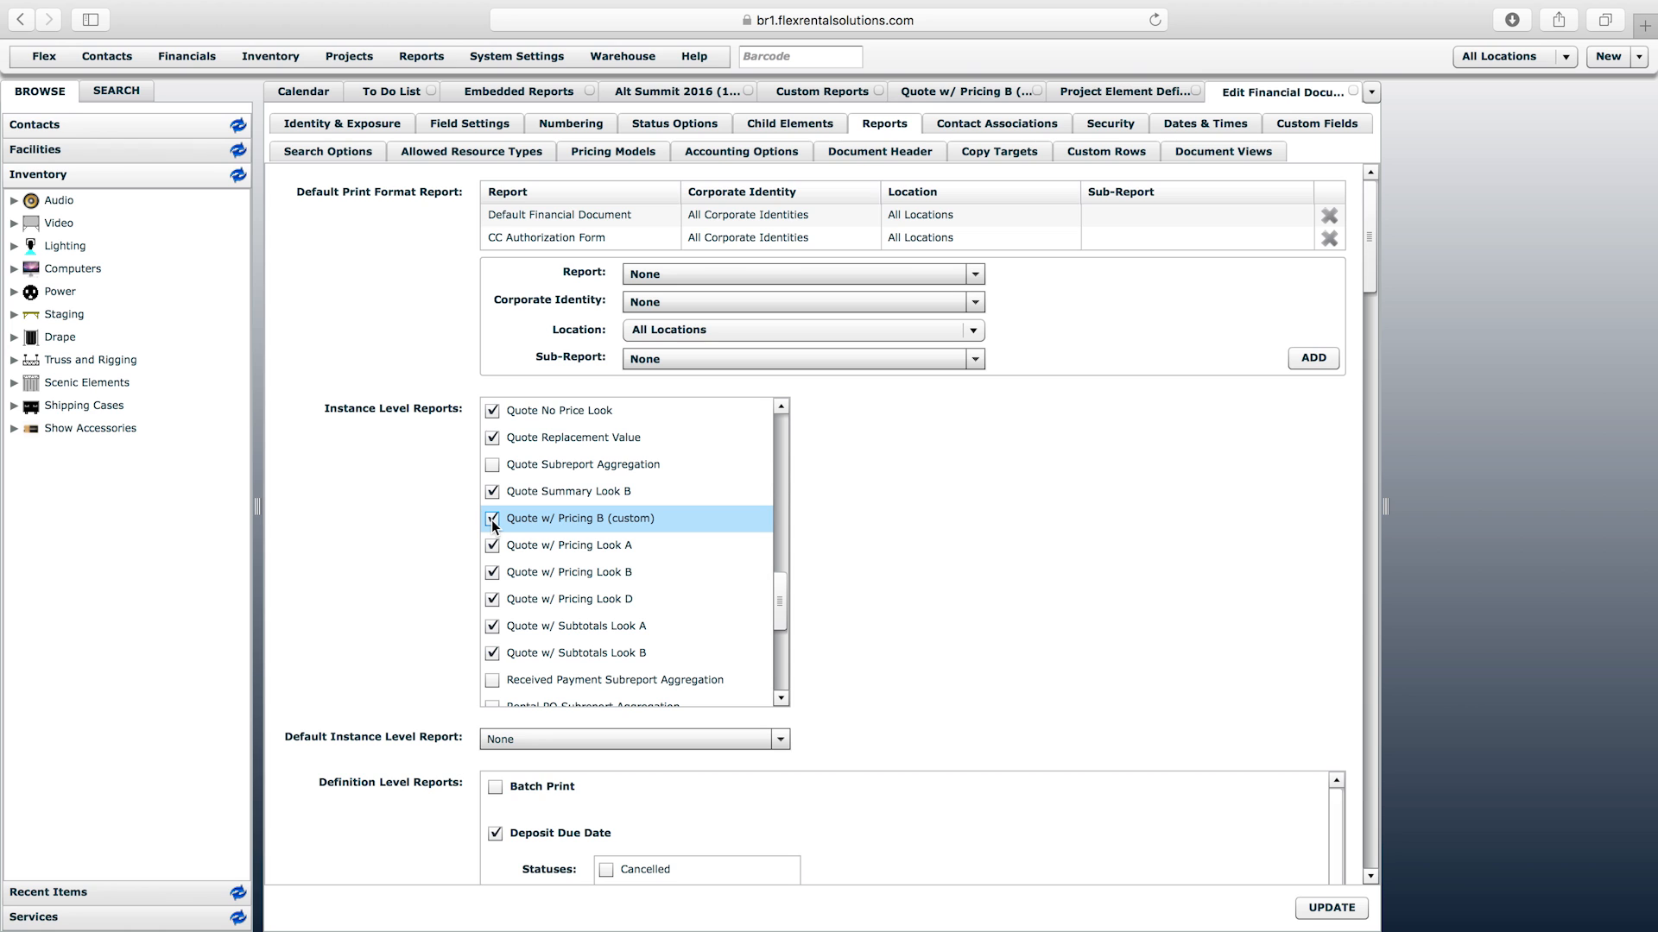
pyautogui.click(1330, 910)
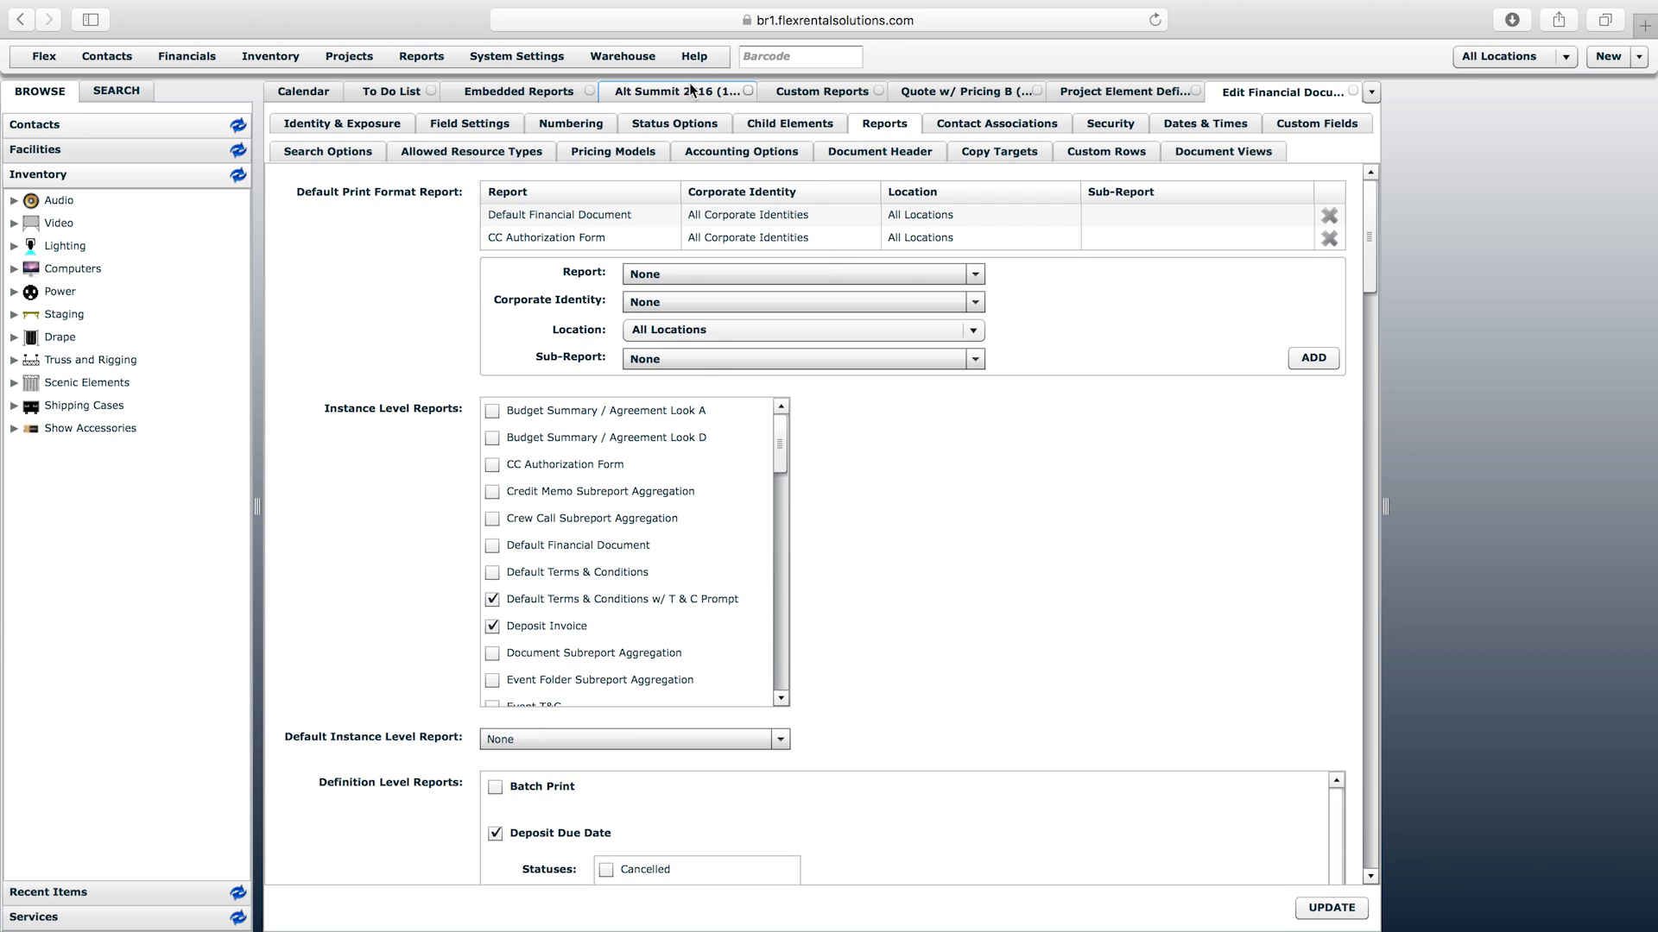
# Reload the Alt Summit 2016 quote and generate its "Quote w/ Pricing B (custom)" report as a PDF
pyautogui.click(691, 86)
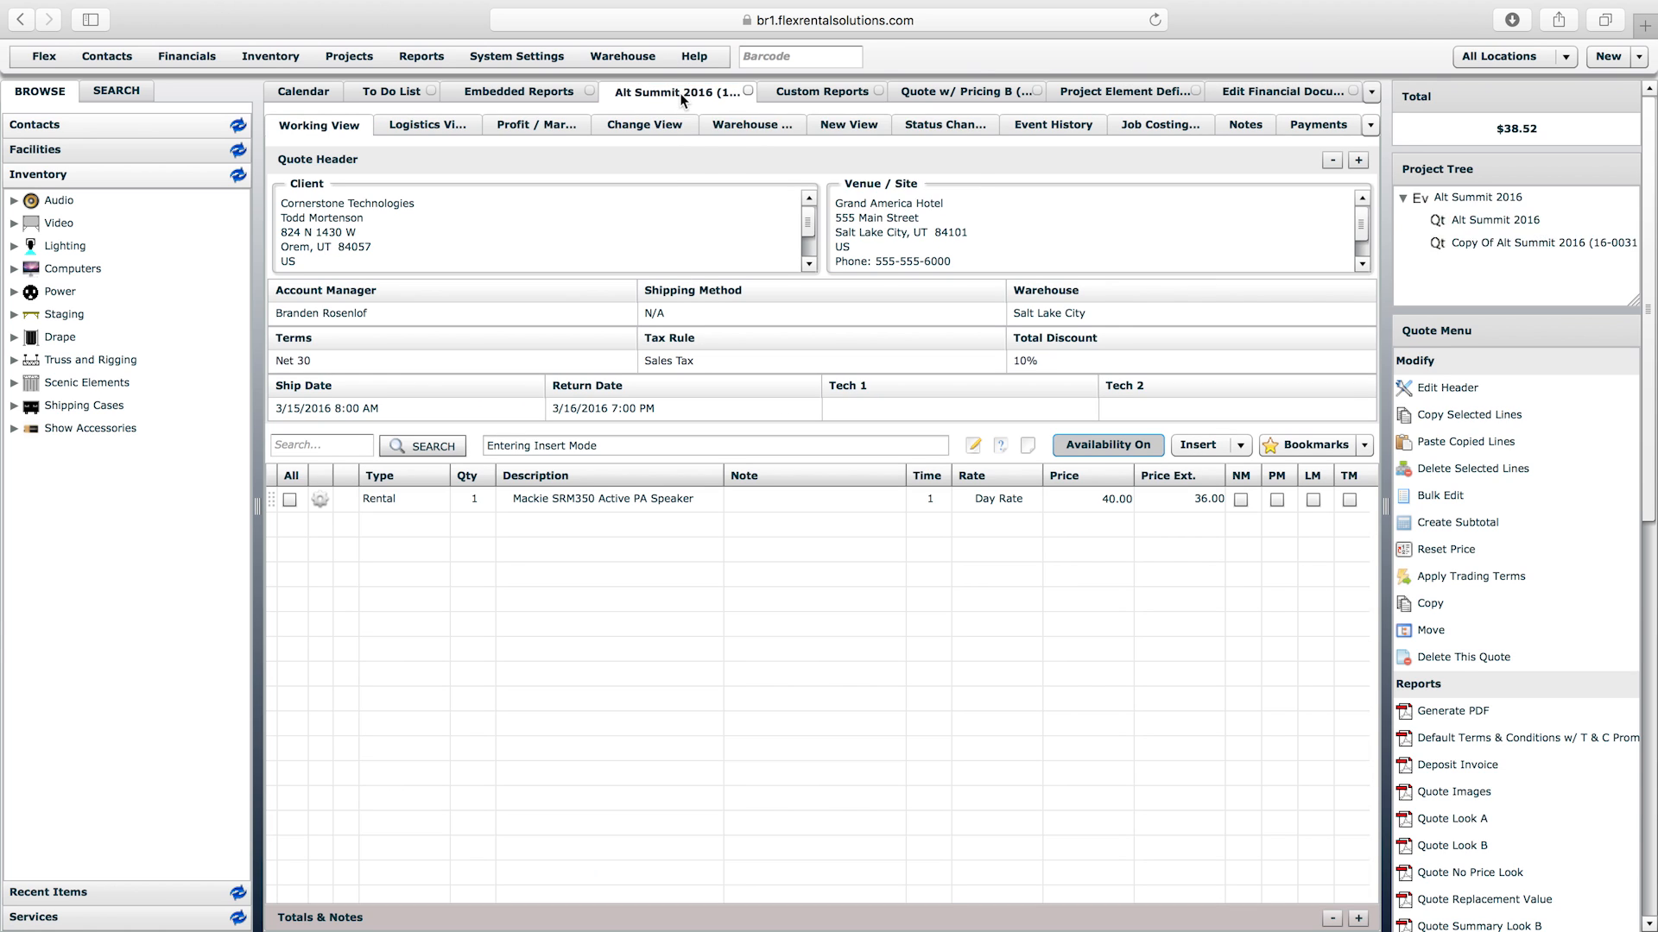
pyautogui.rightClick(680, 92)
pyautogui.click(734, 145)
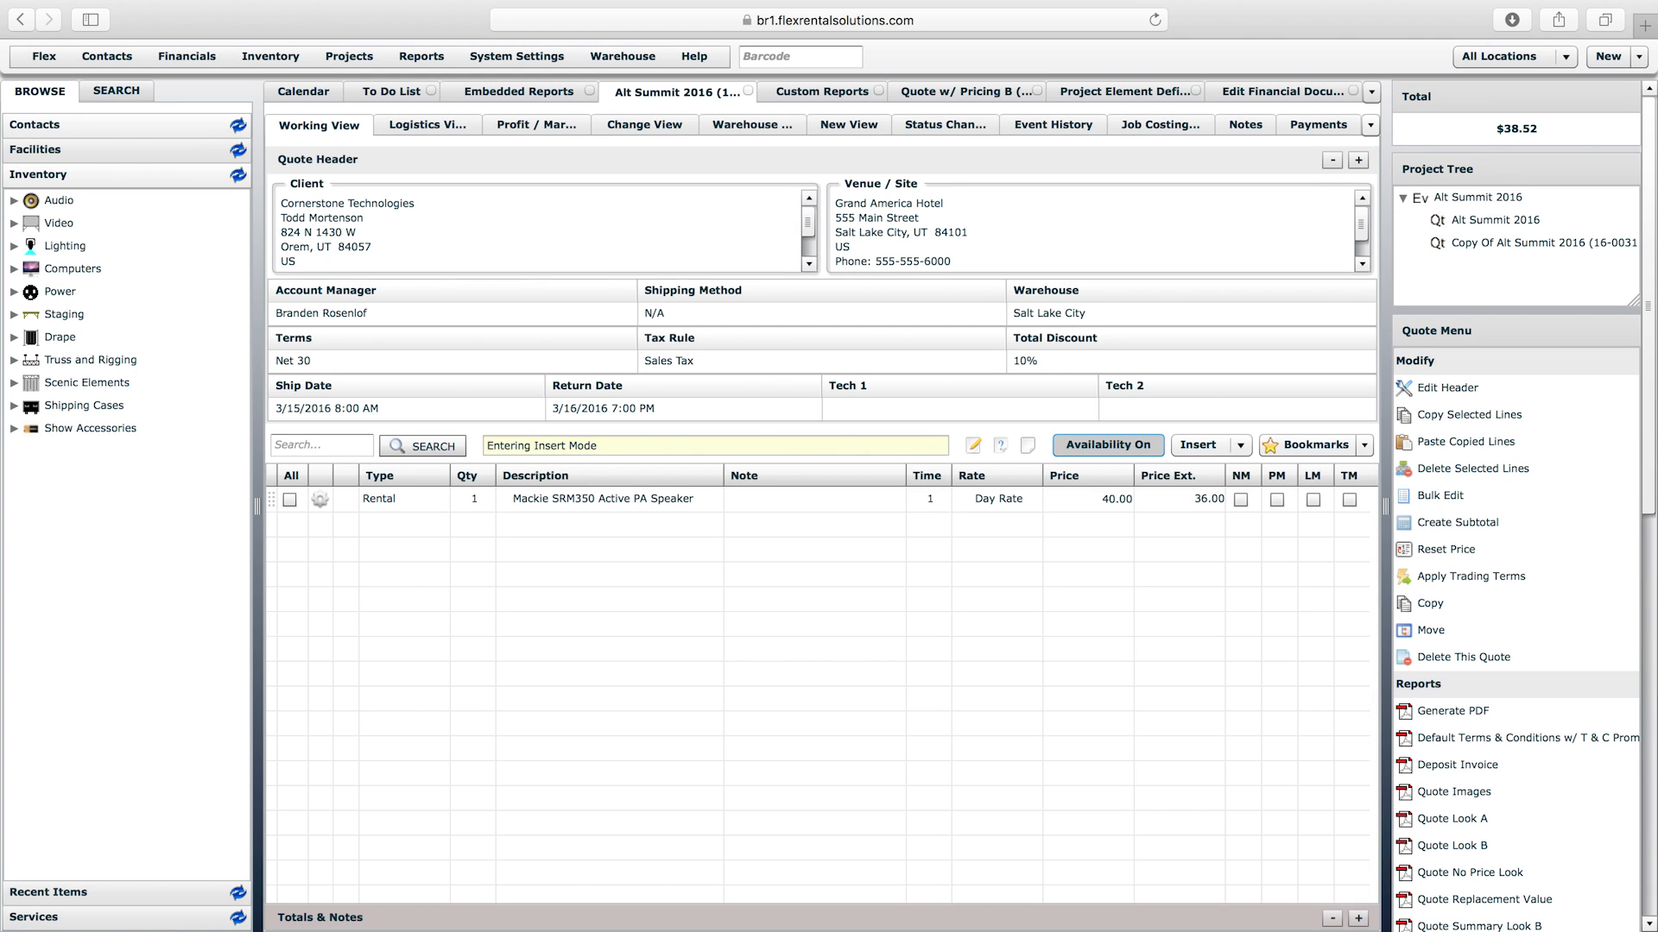
pyautogui.moveTo(1646, 462); pyautogui.dragTo(1647, 638)
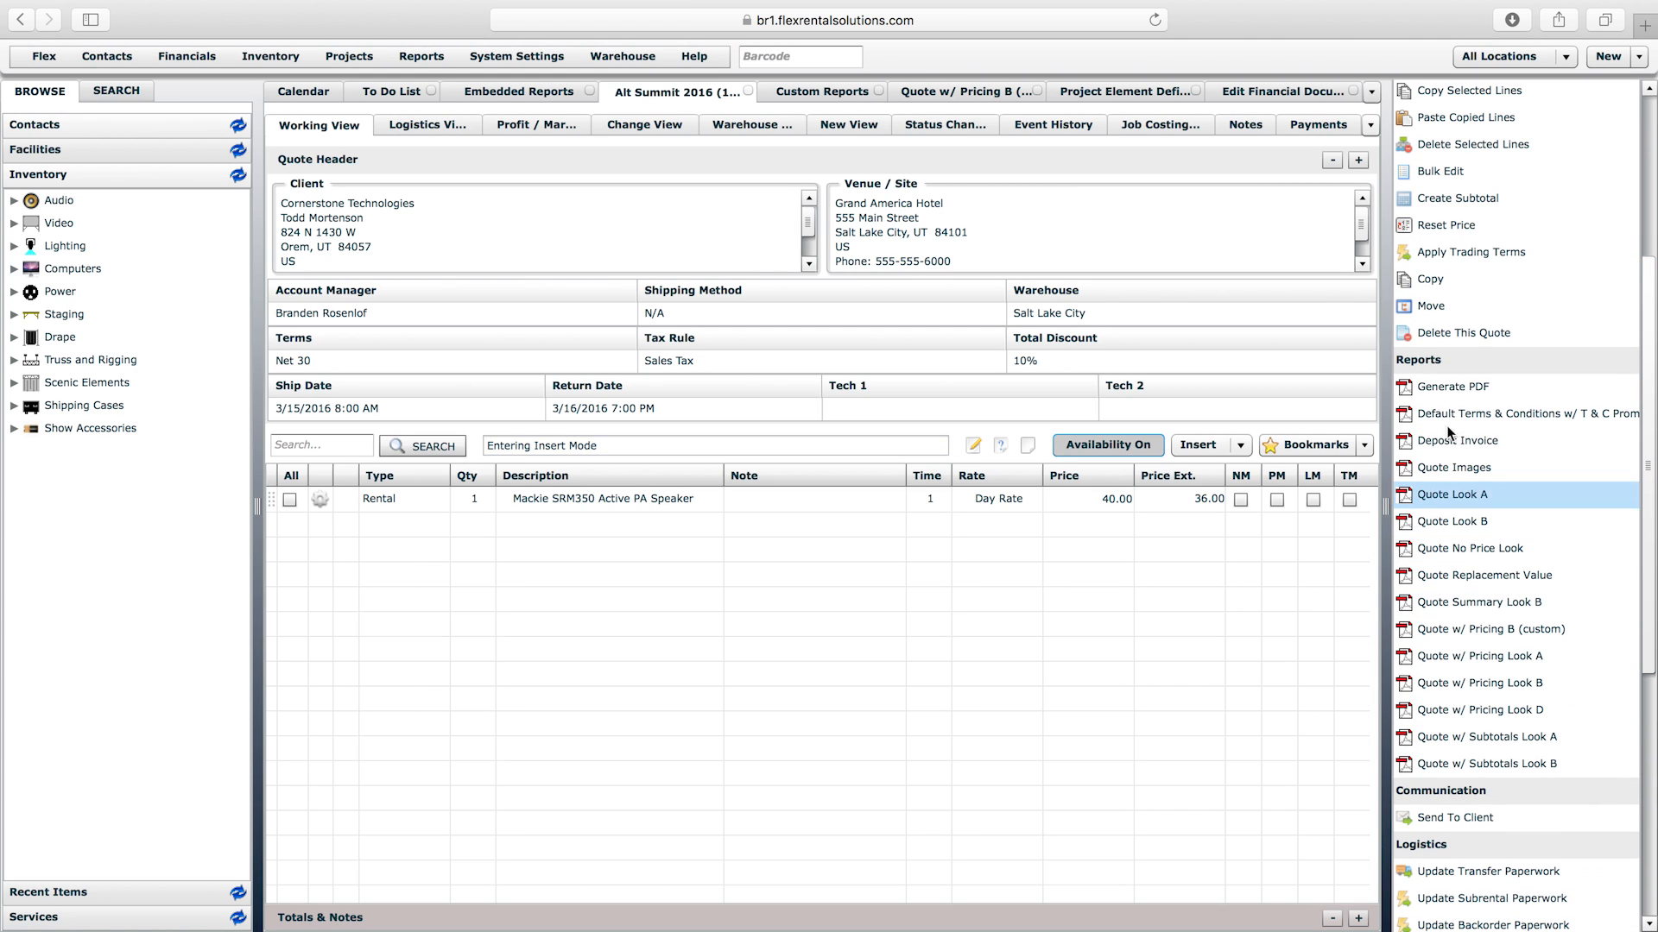
pyautogui.click(1457, 637)
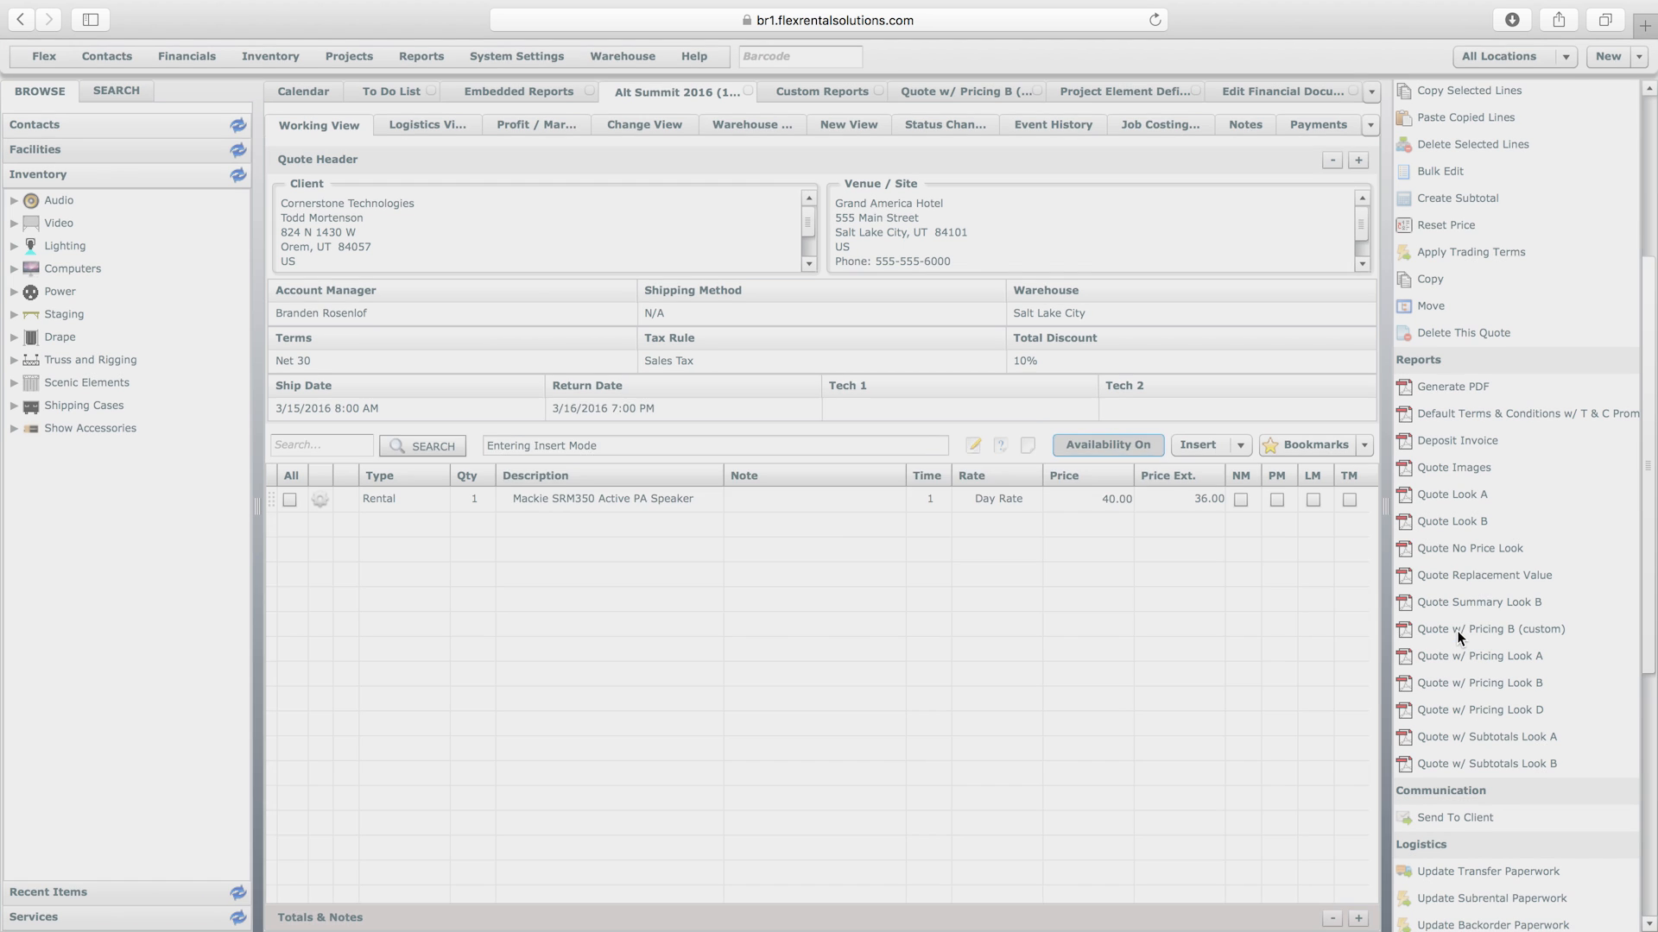
pyautogui.click(1075, 561)
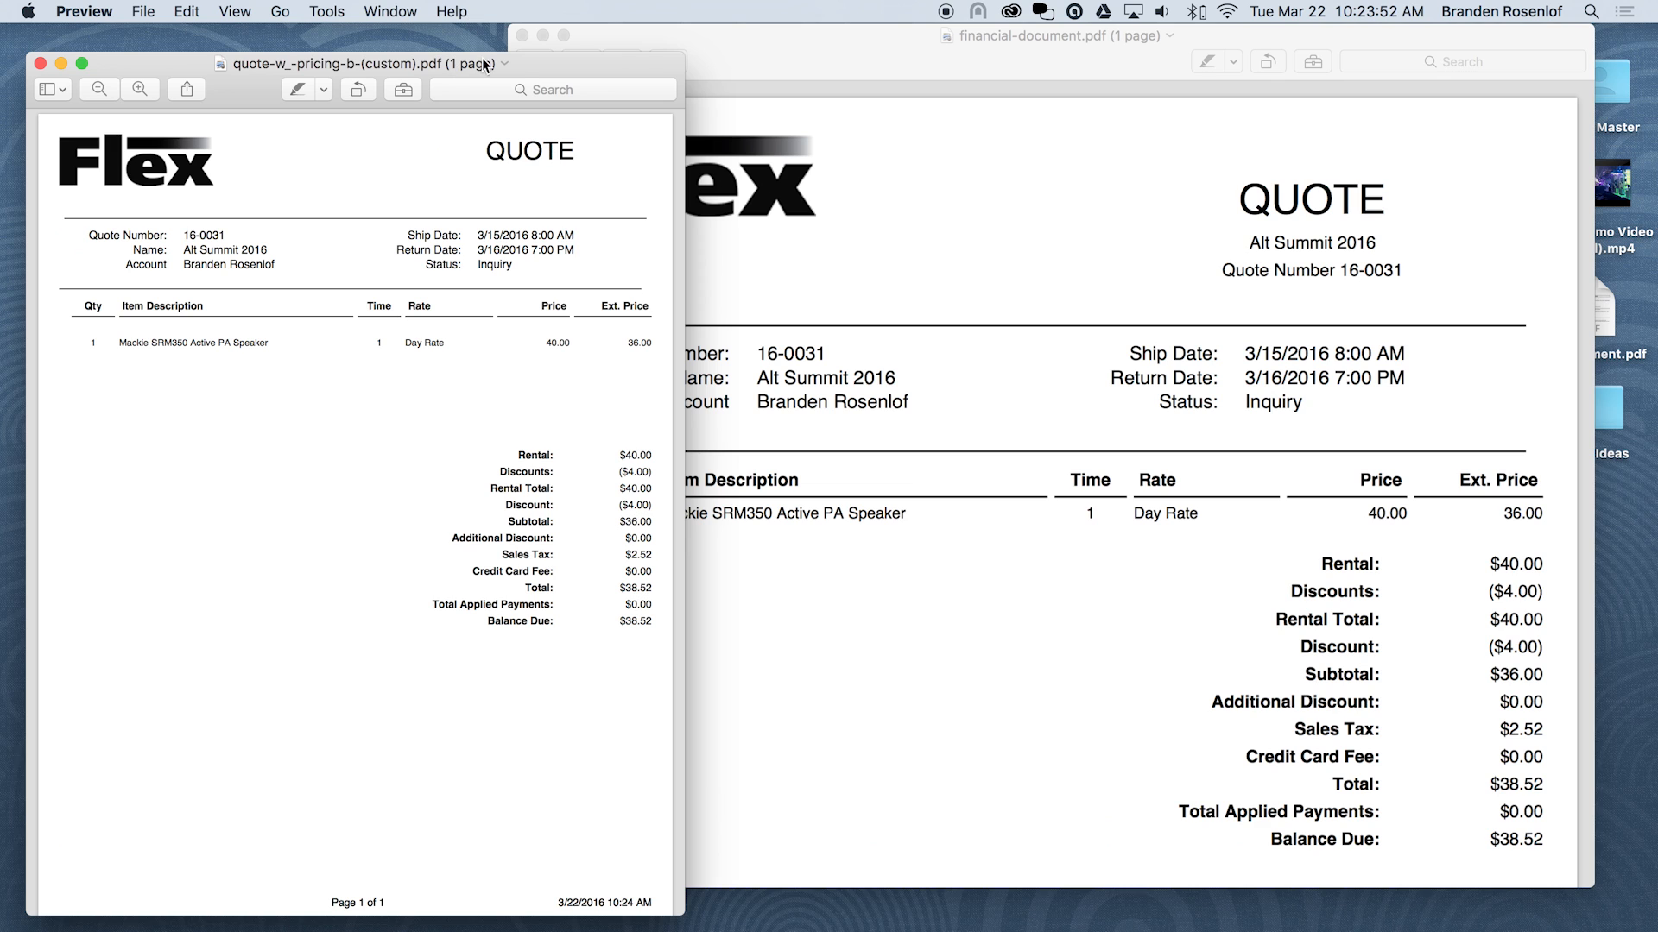
# Examine the header details, line item and totals layout in the generated custom quote PDF
pyautogui.moveTo(637, 59); pyautogui.dragTo(706, 49)
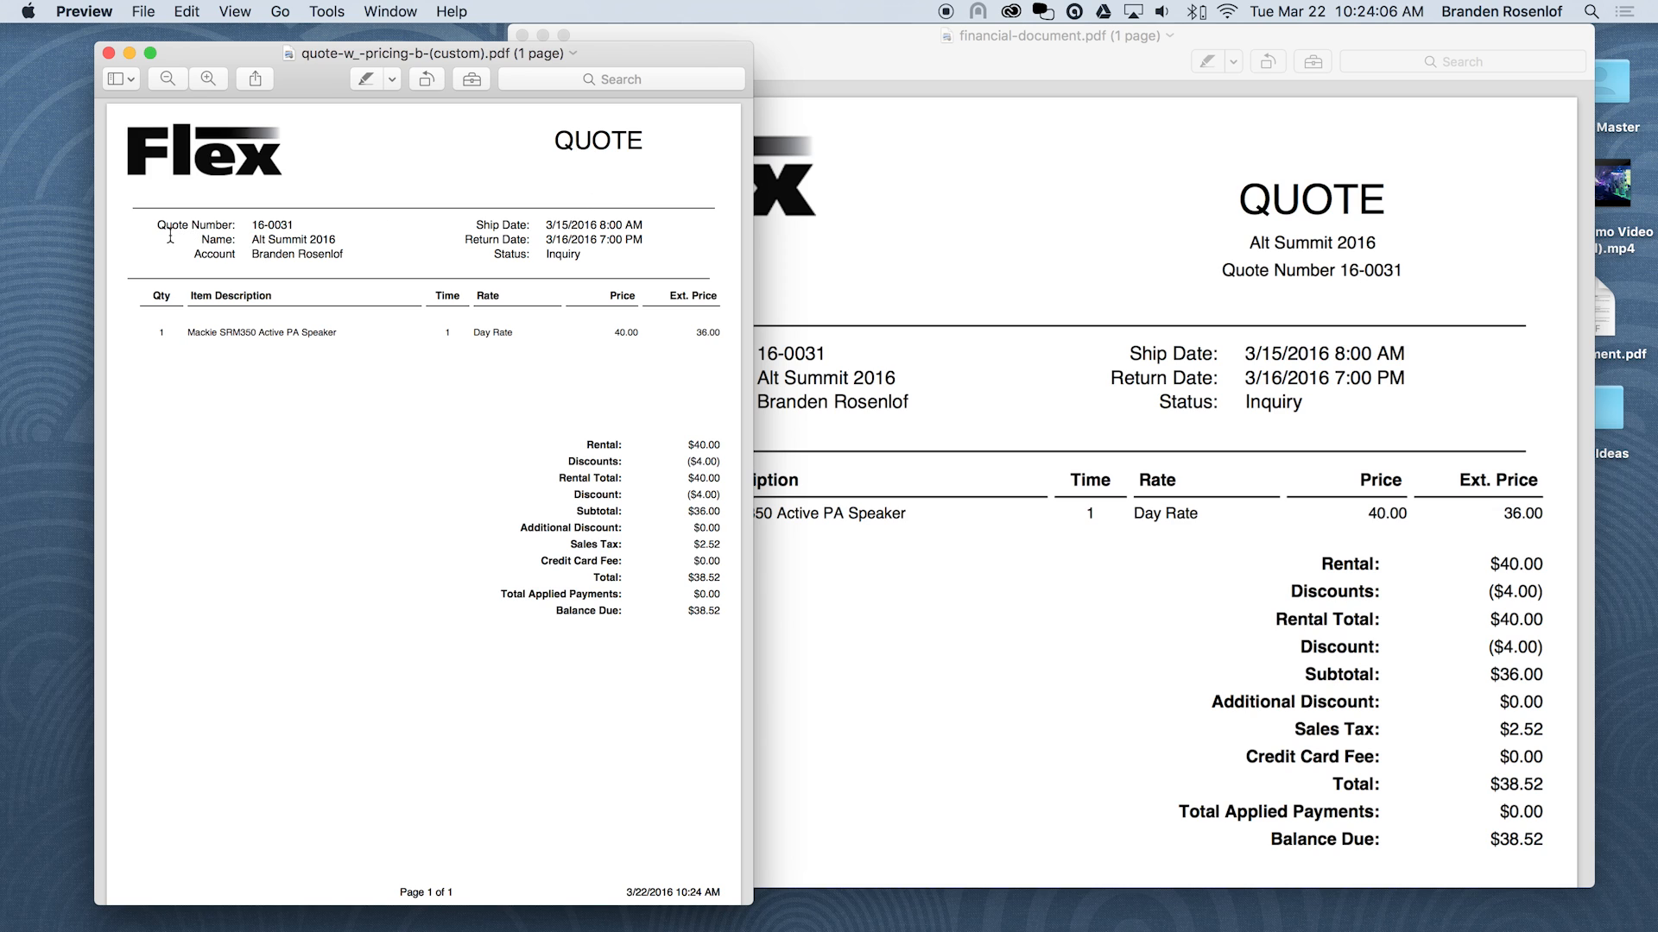
pyautogui.moveTo(152, 222); pyautogui.dragTo(679, 261)
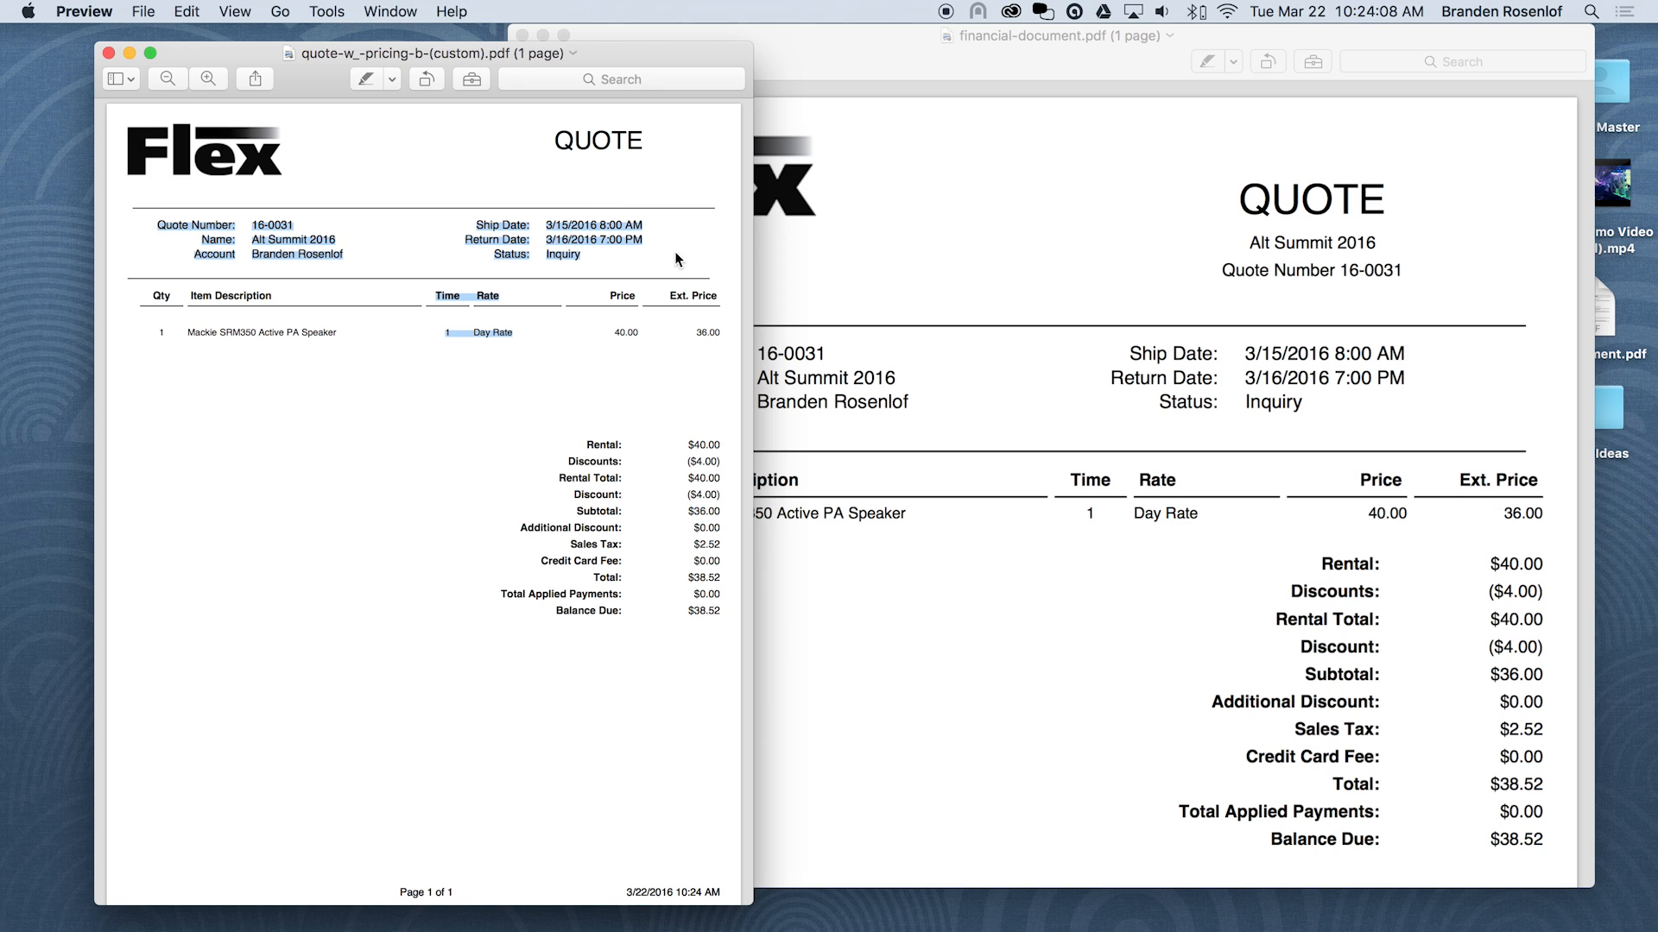
pyautogui.click(615, 256)
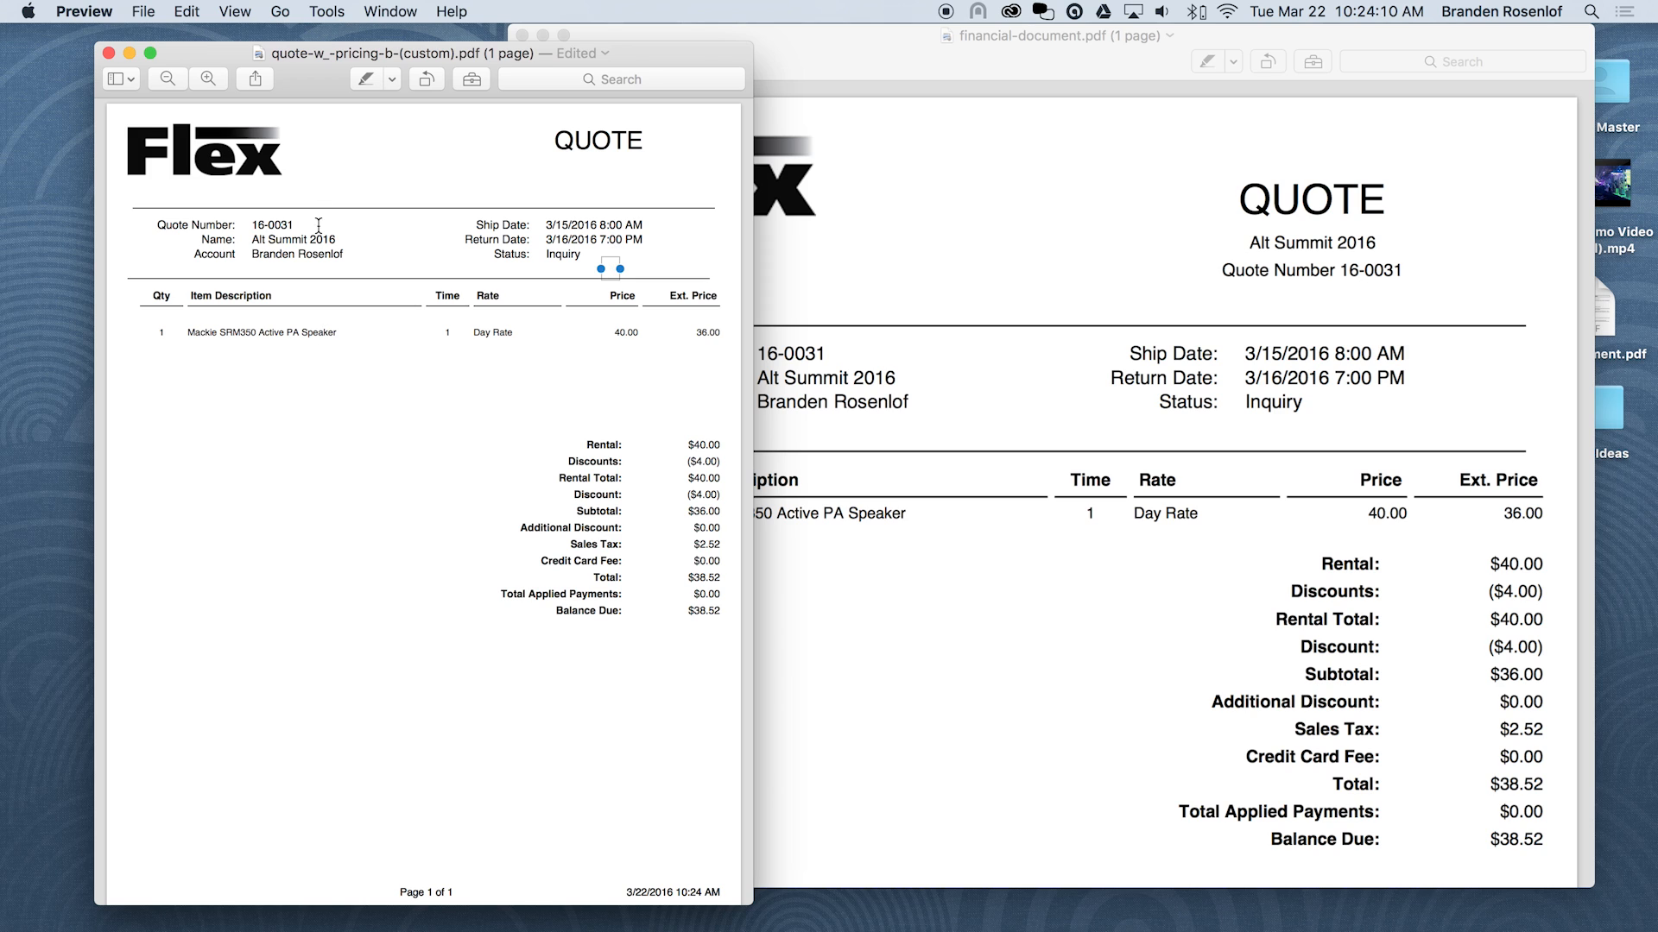
pyautogui.click(290, 337)
pyautogui.moveTo(156, 334); pyautogui.dragTo(318, 341)
pyautogui.click(250, 337)
pyautogui.moveTo(575, 434); pyautogui.dragTo(744, 604)
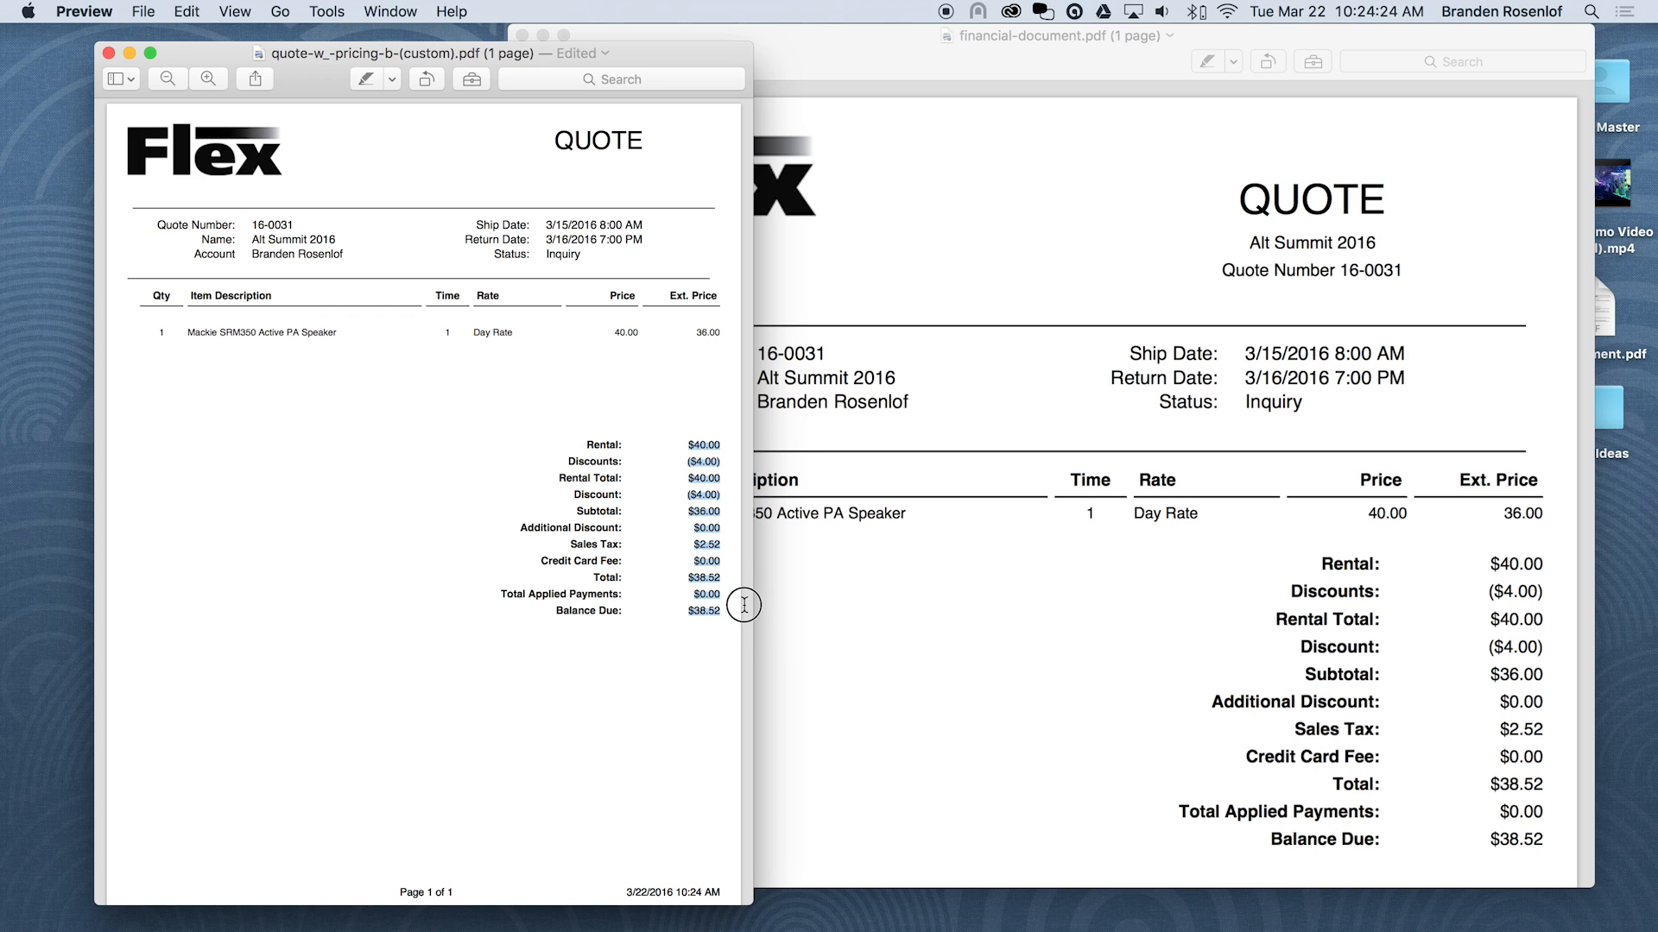
pyautogui.click(730, 596)
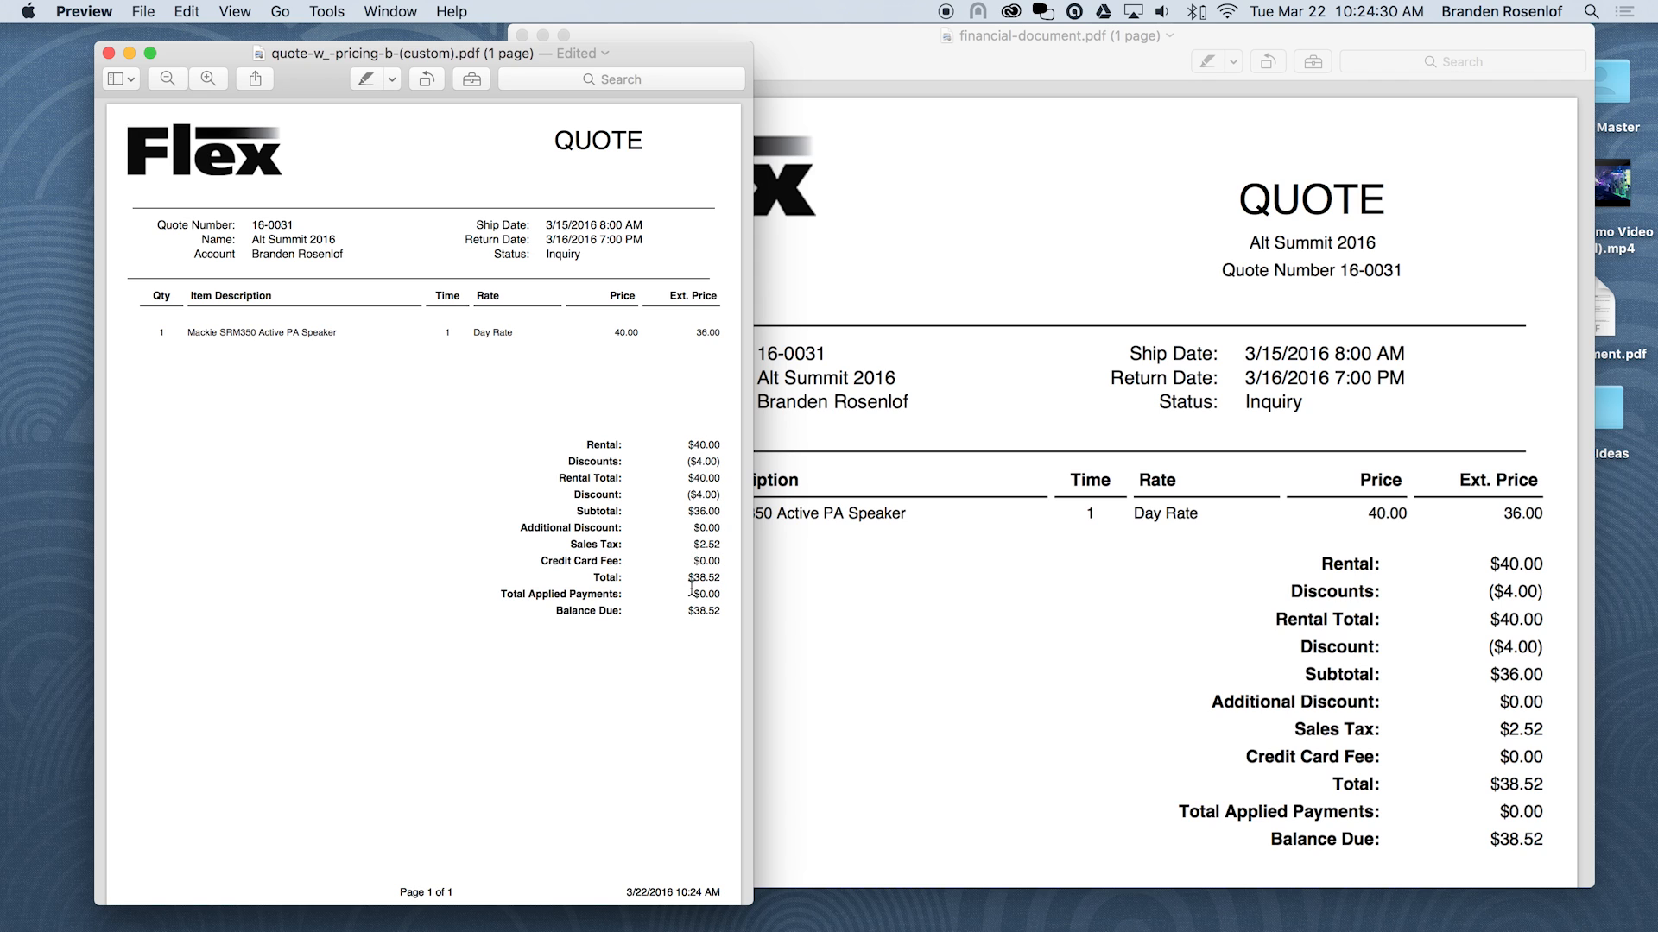
pyautogui.scroll(-3, 666, 493)
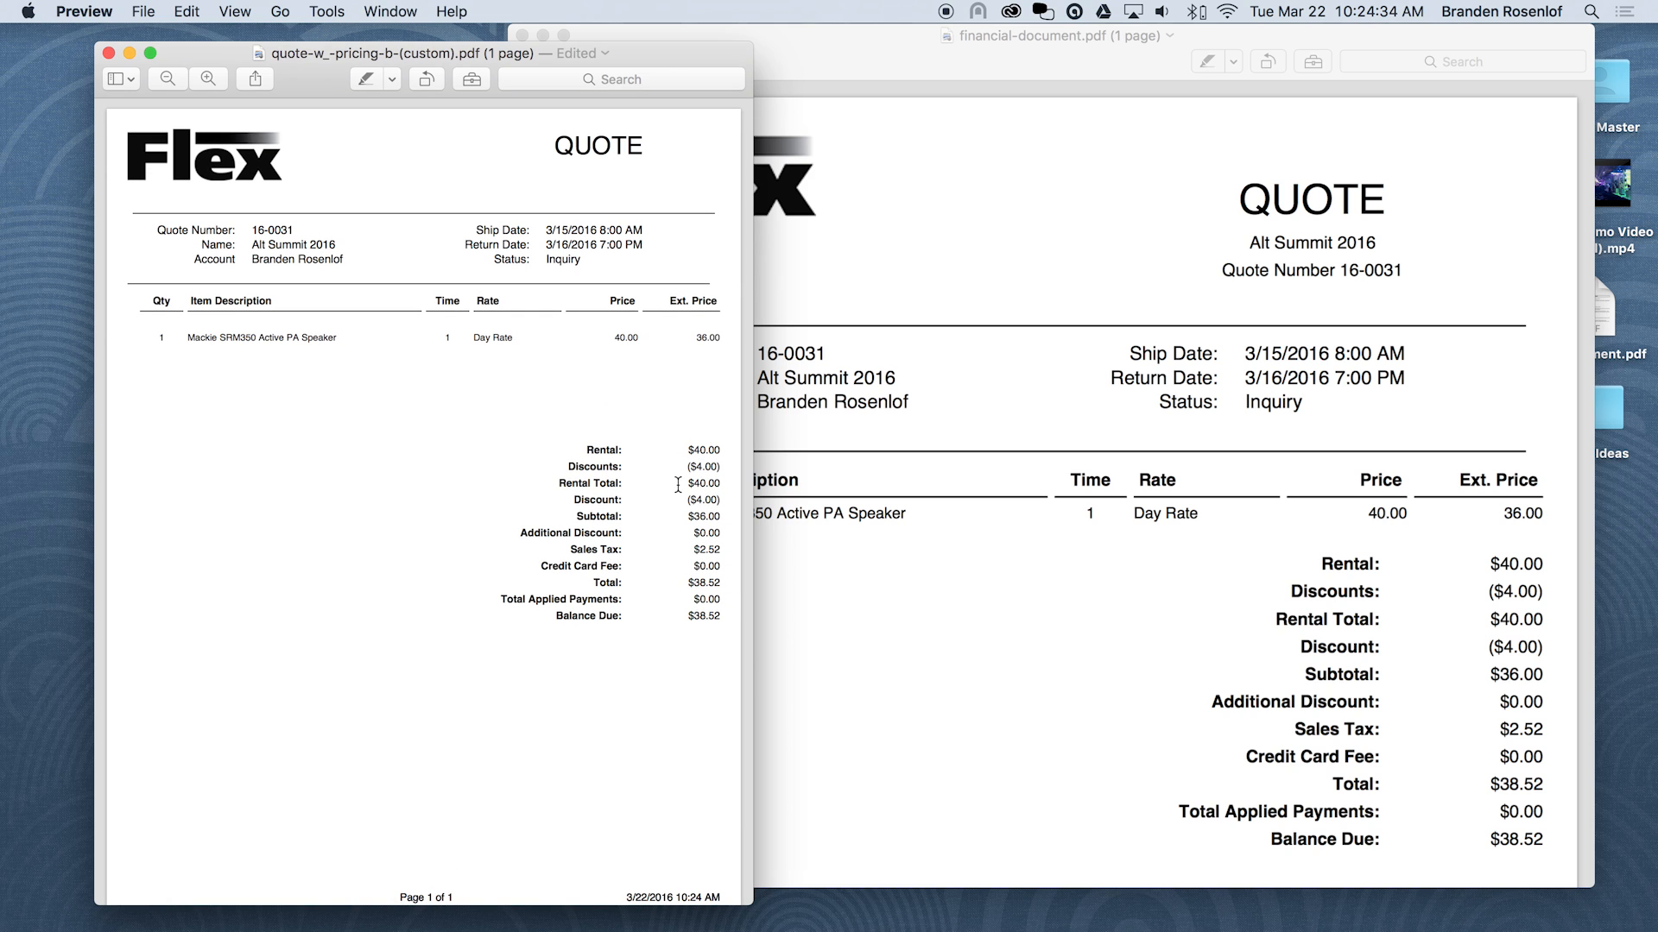
# Switch back to Flex in the browser and review the list of embedded reports available for download
pyautogui.hotkey('ctrl', 'Right')
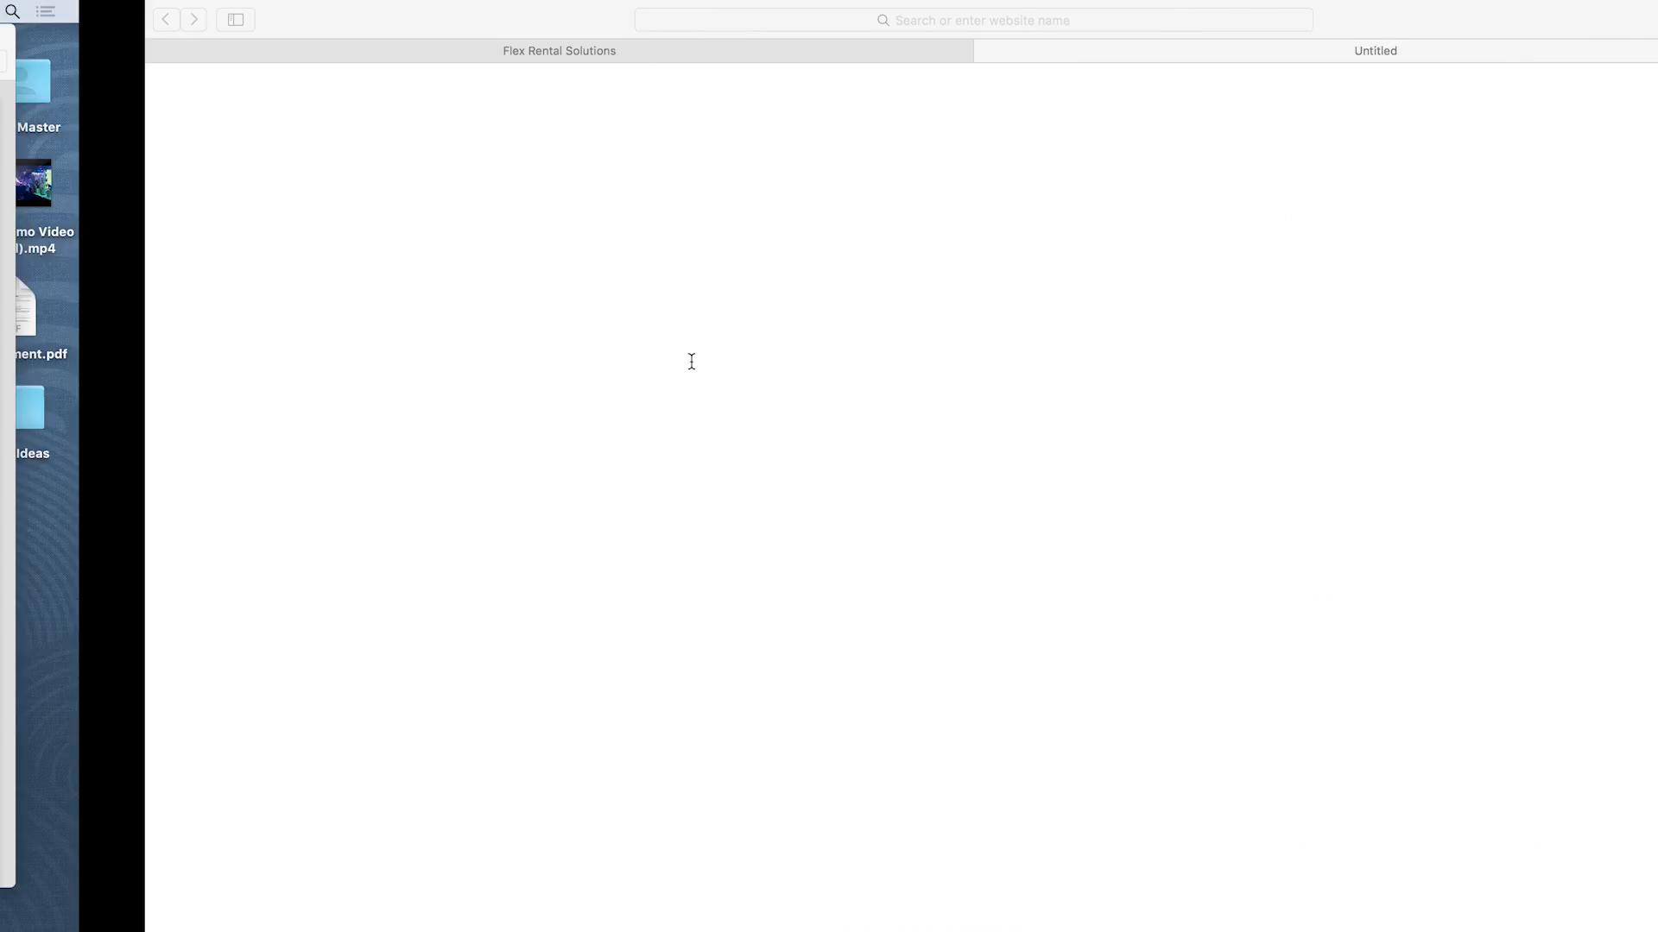
pyautogui.click(841, 51)
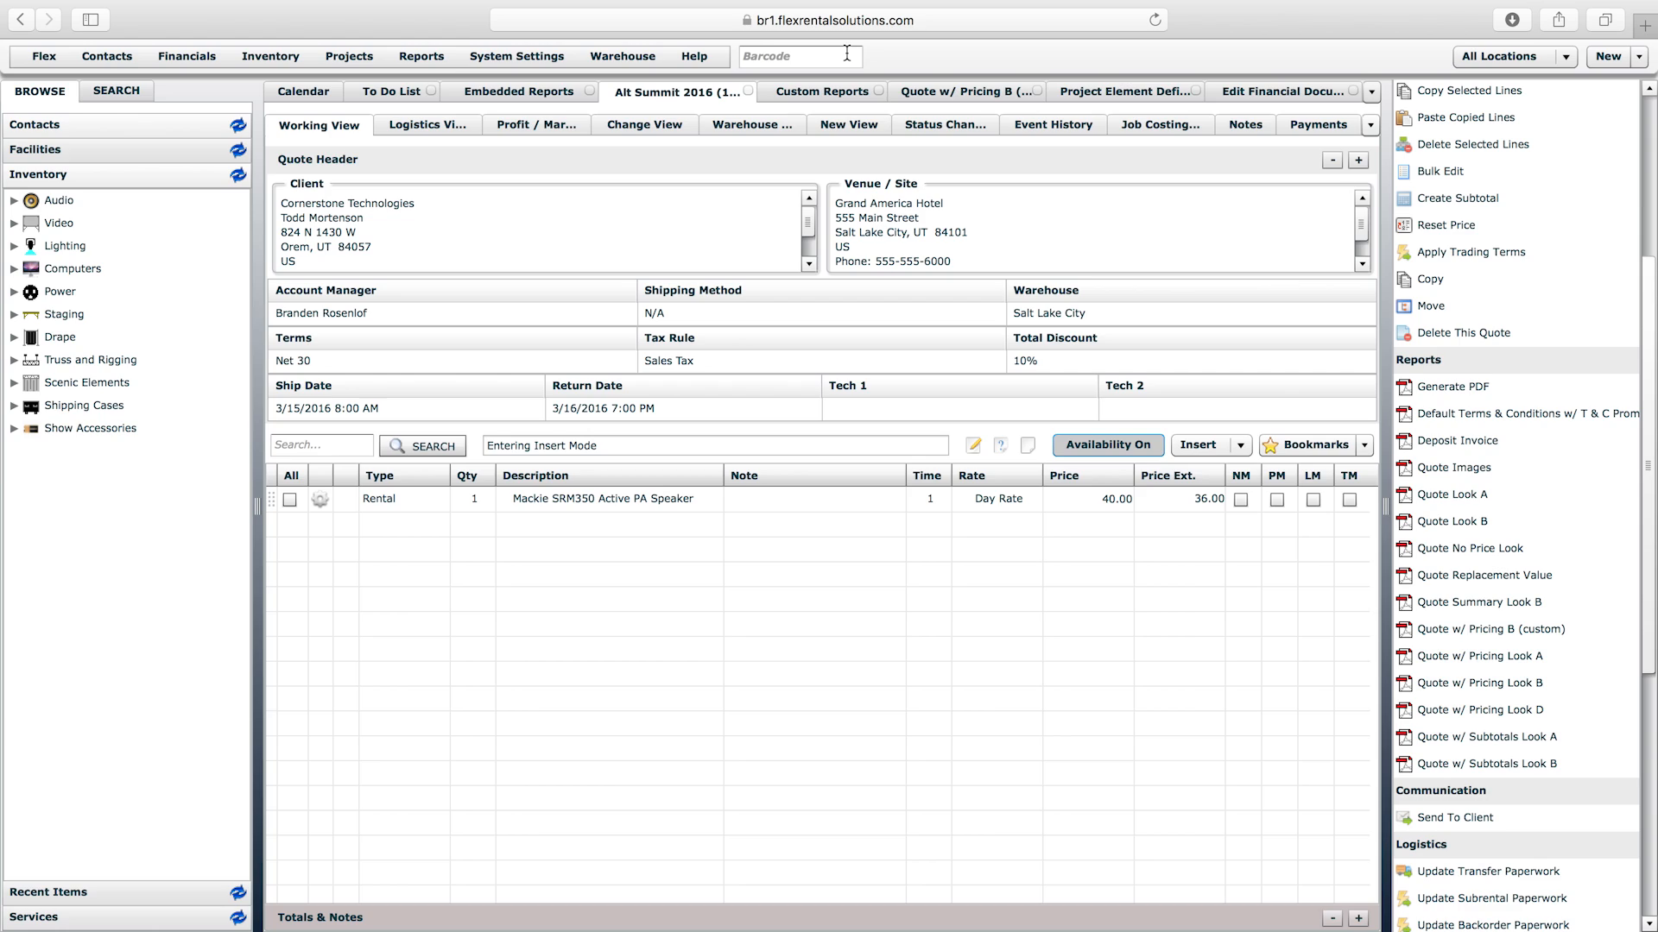
pyautogui.click(495, 57)
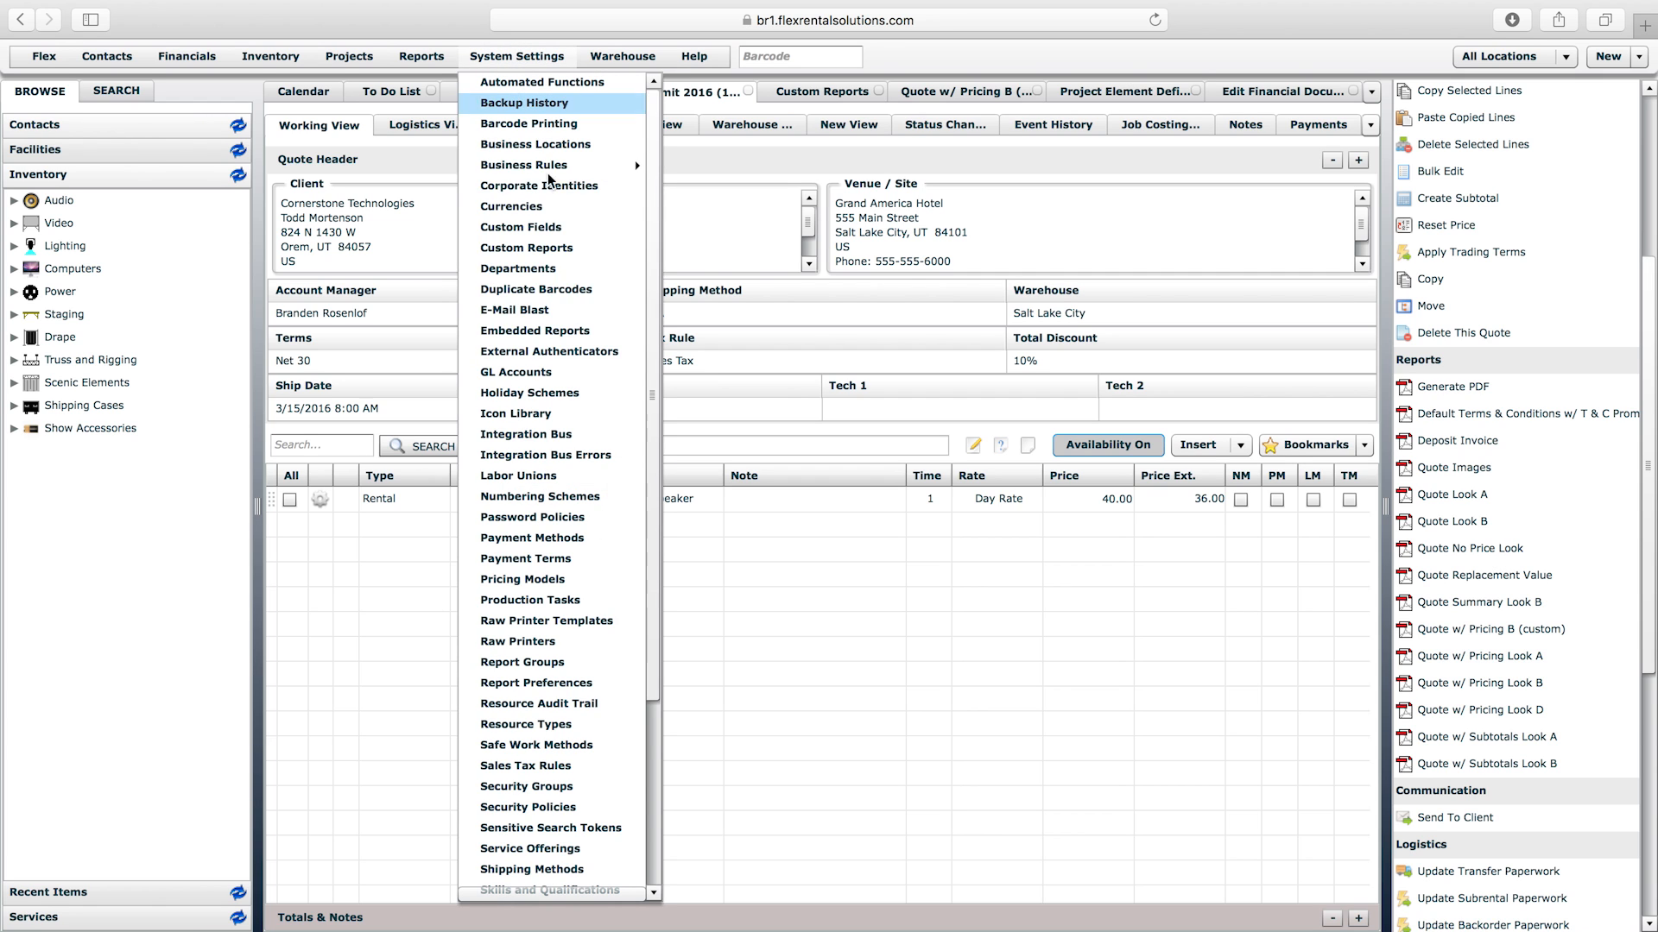
pyautogui.click(561, 330)
pyautogui.scroll(20, 1326, 723)
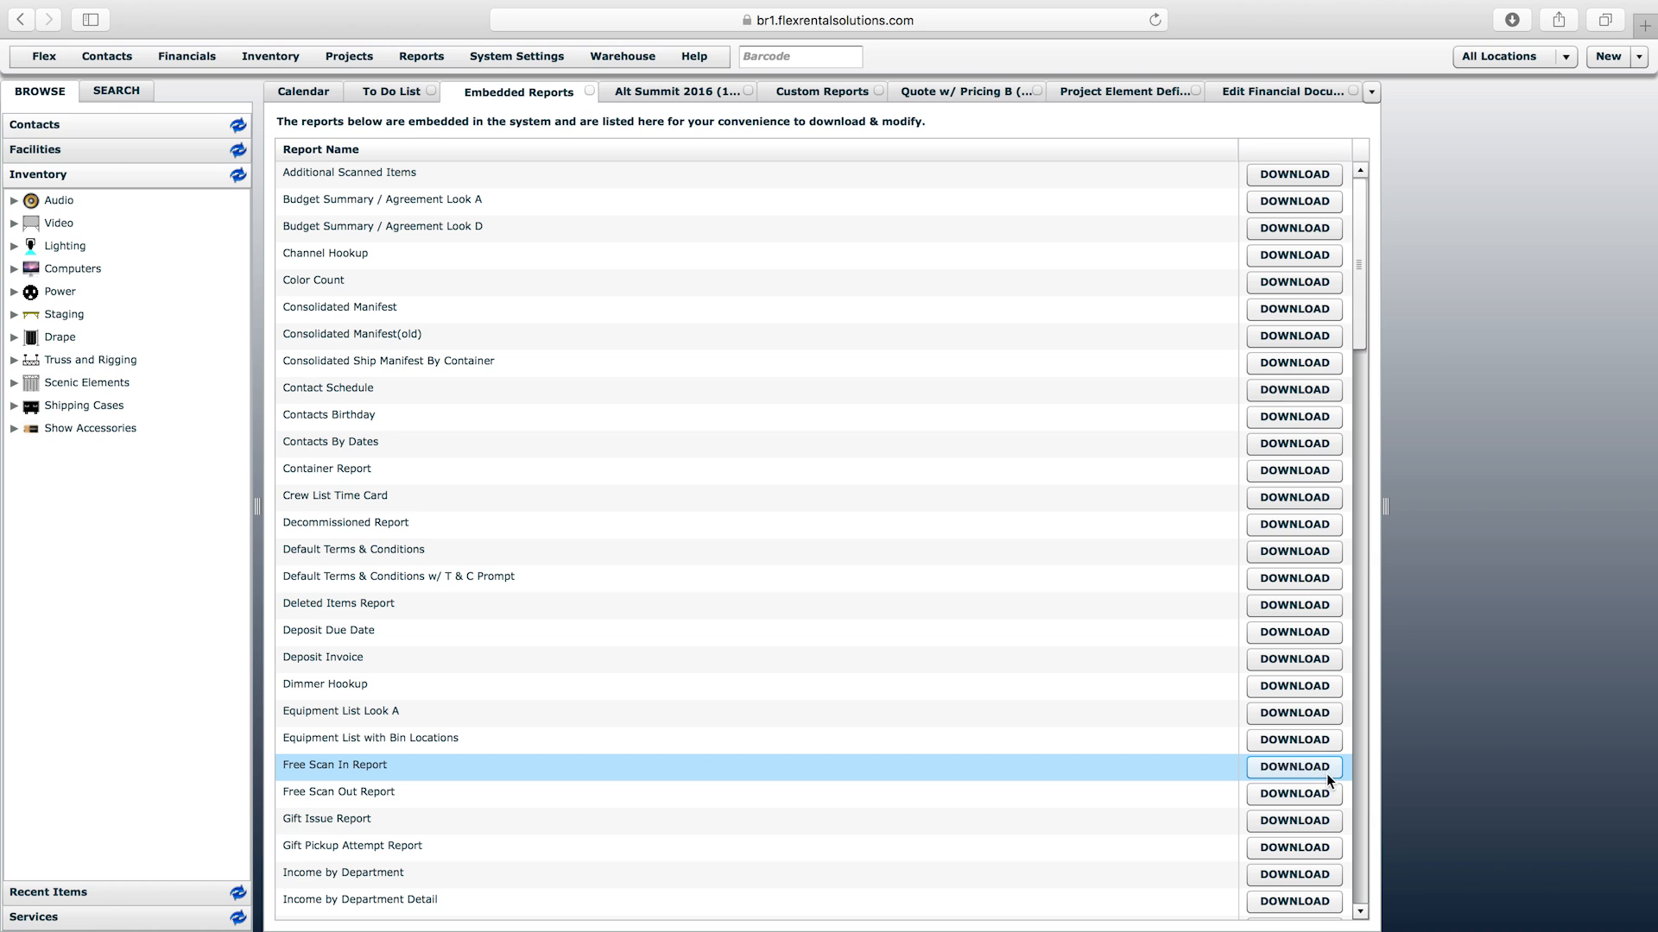
# Switch to Jaspersoft Studio and review the quote report's design layout and its JRXML source
pyautogui.hotkey('ctrl', 'Right')
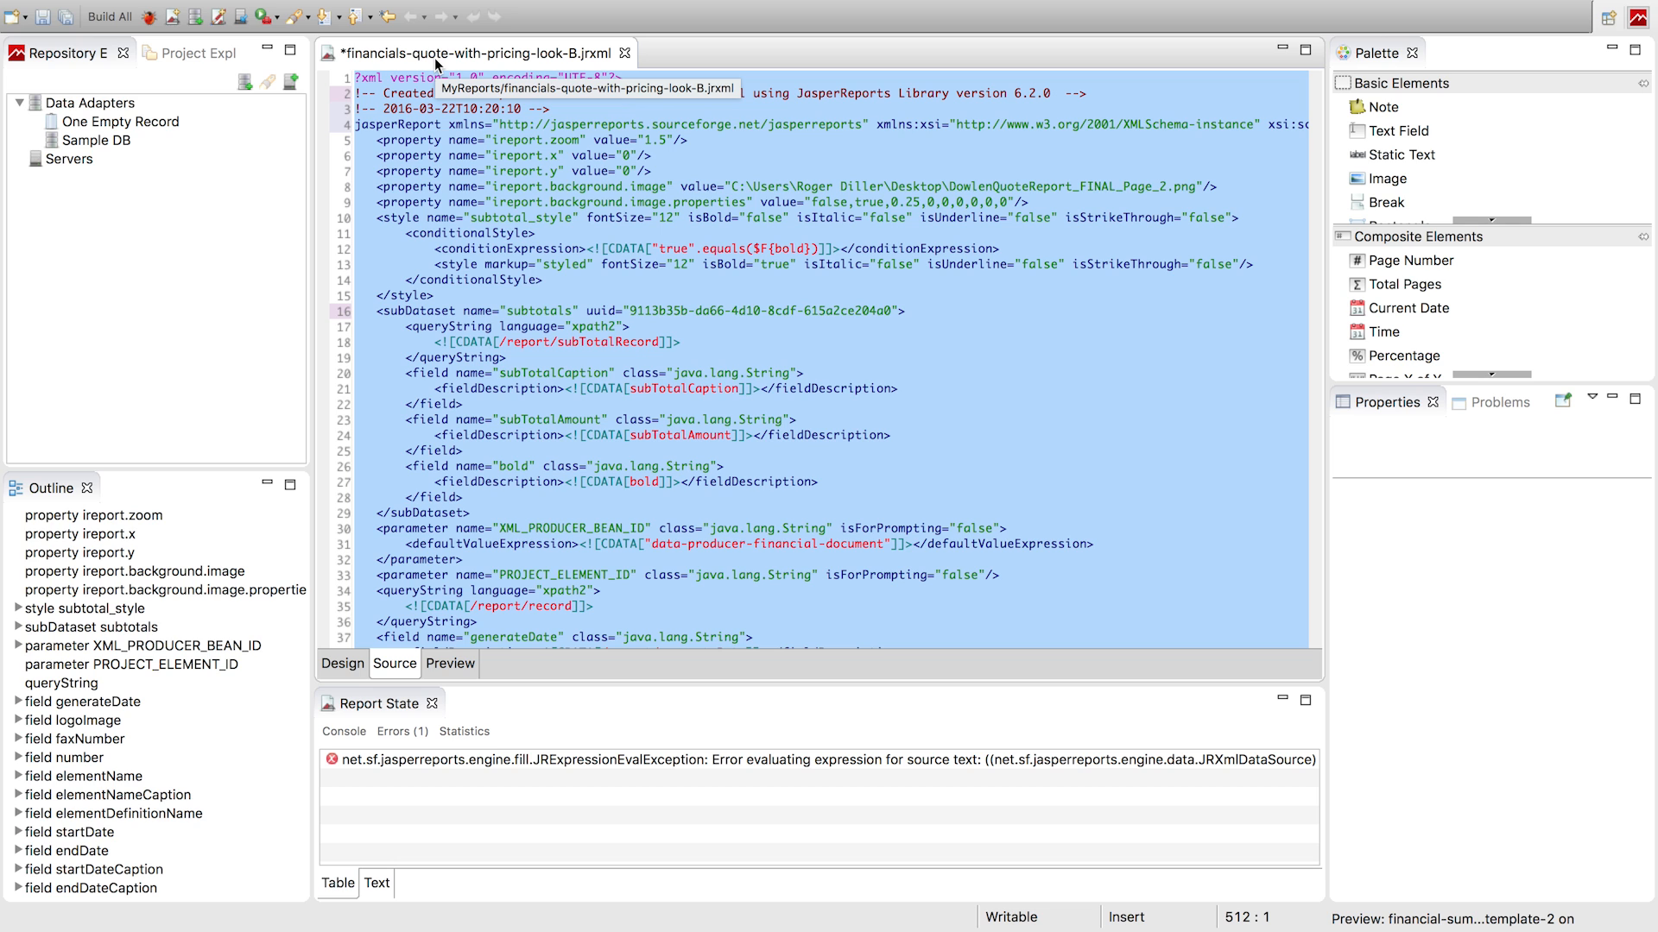
pyautogui.click(353, 663)
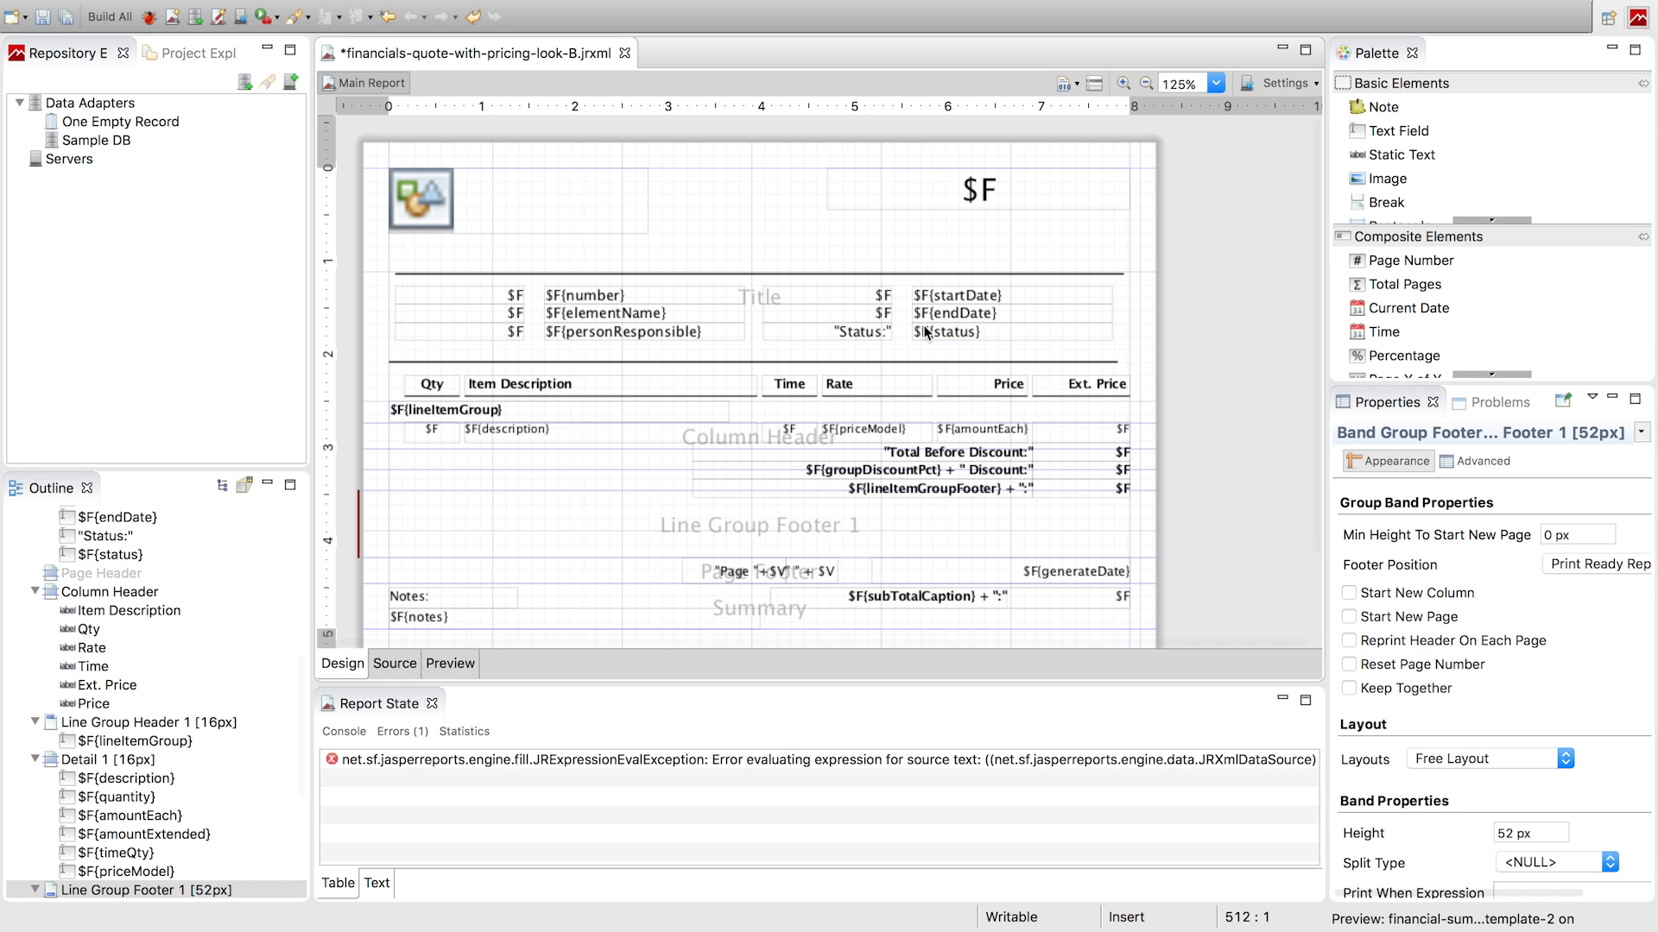
pyautogui.click(394, 663)
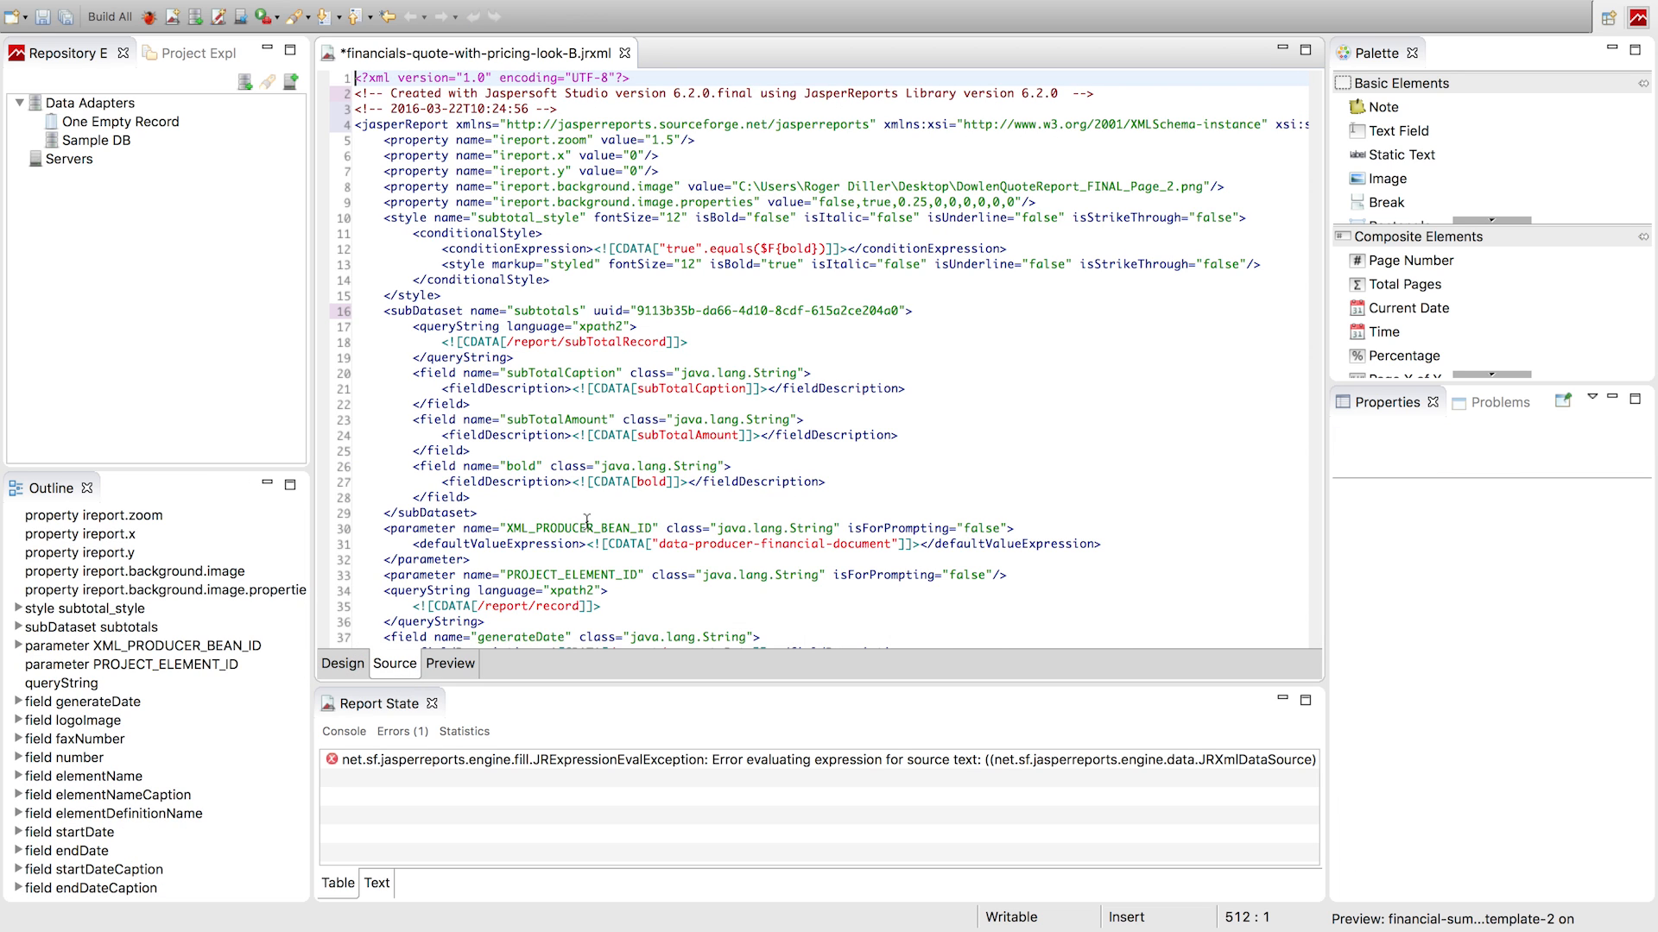
# Return to Flex in the browser and open the Custom Reports page
pyautogui.hotkey('ctrl', 'Left')
pyautogui.click(539, 57)
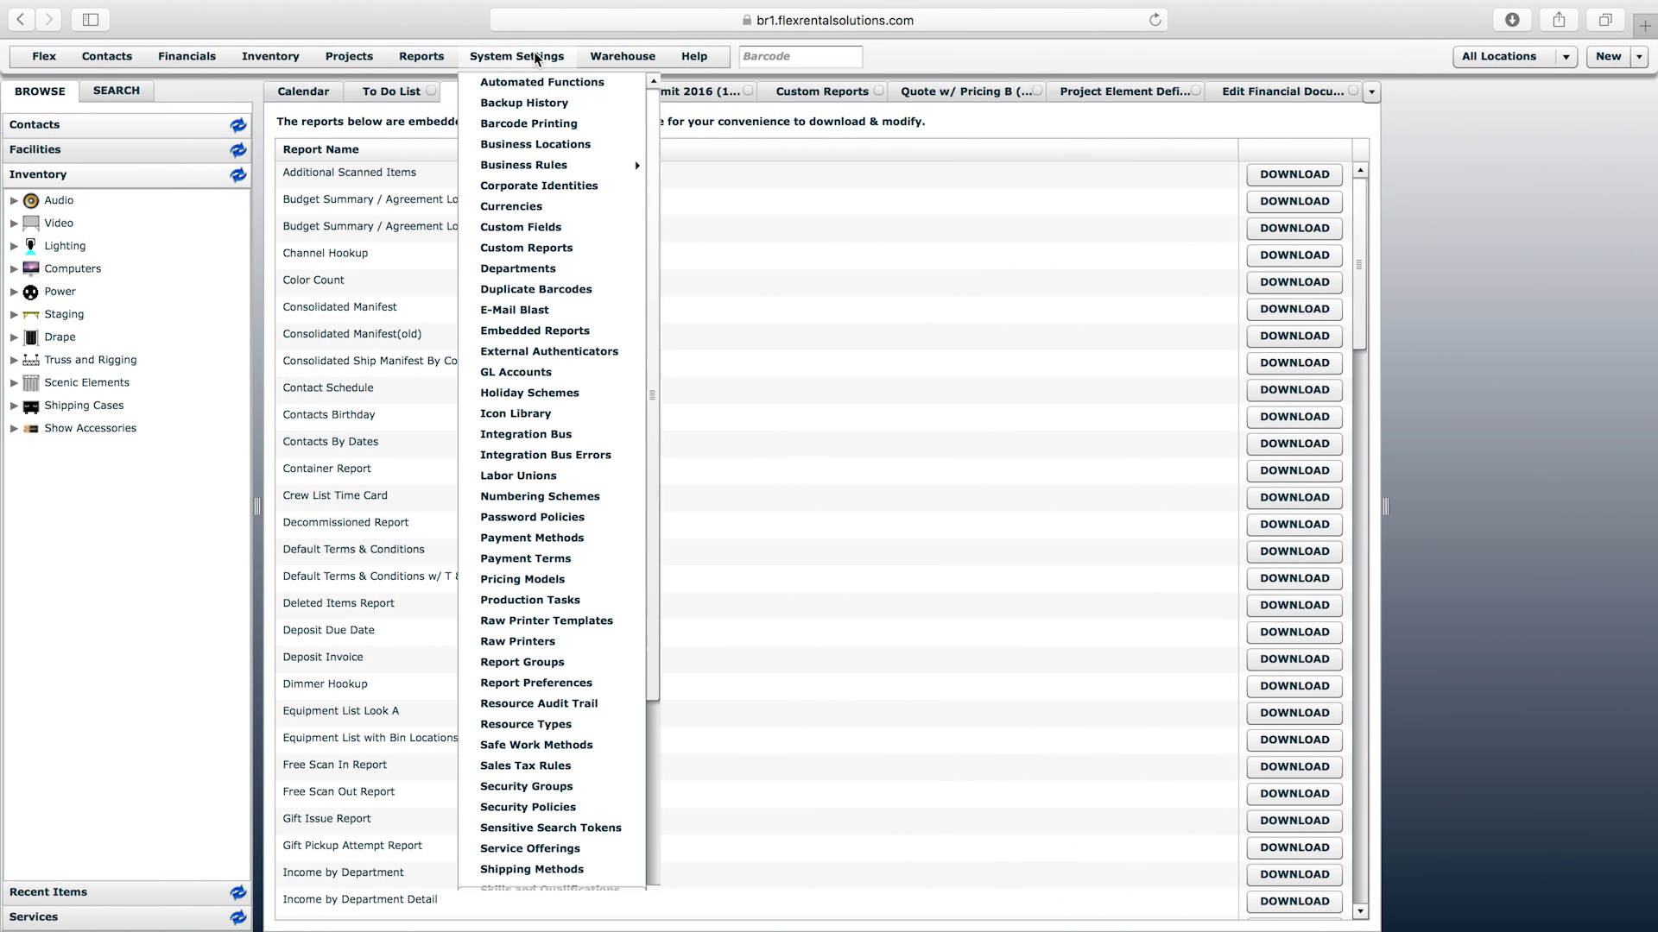
pyautogui.click(528, 249)
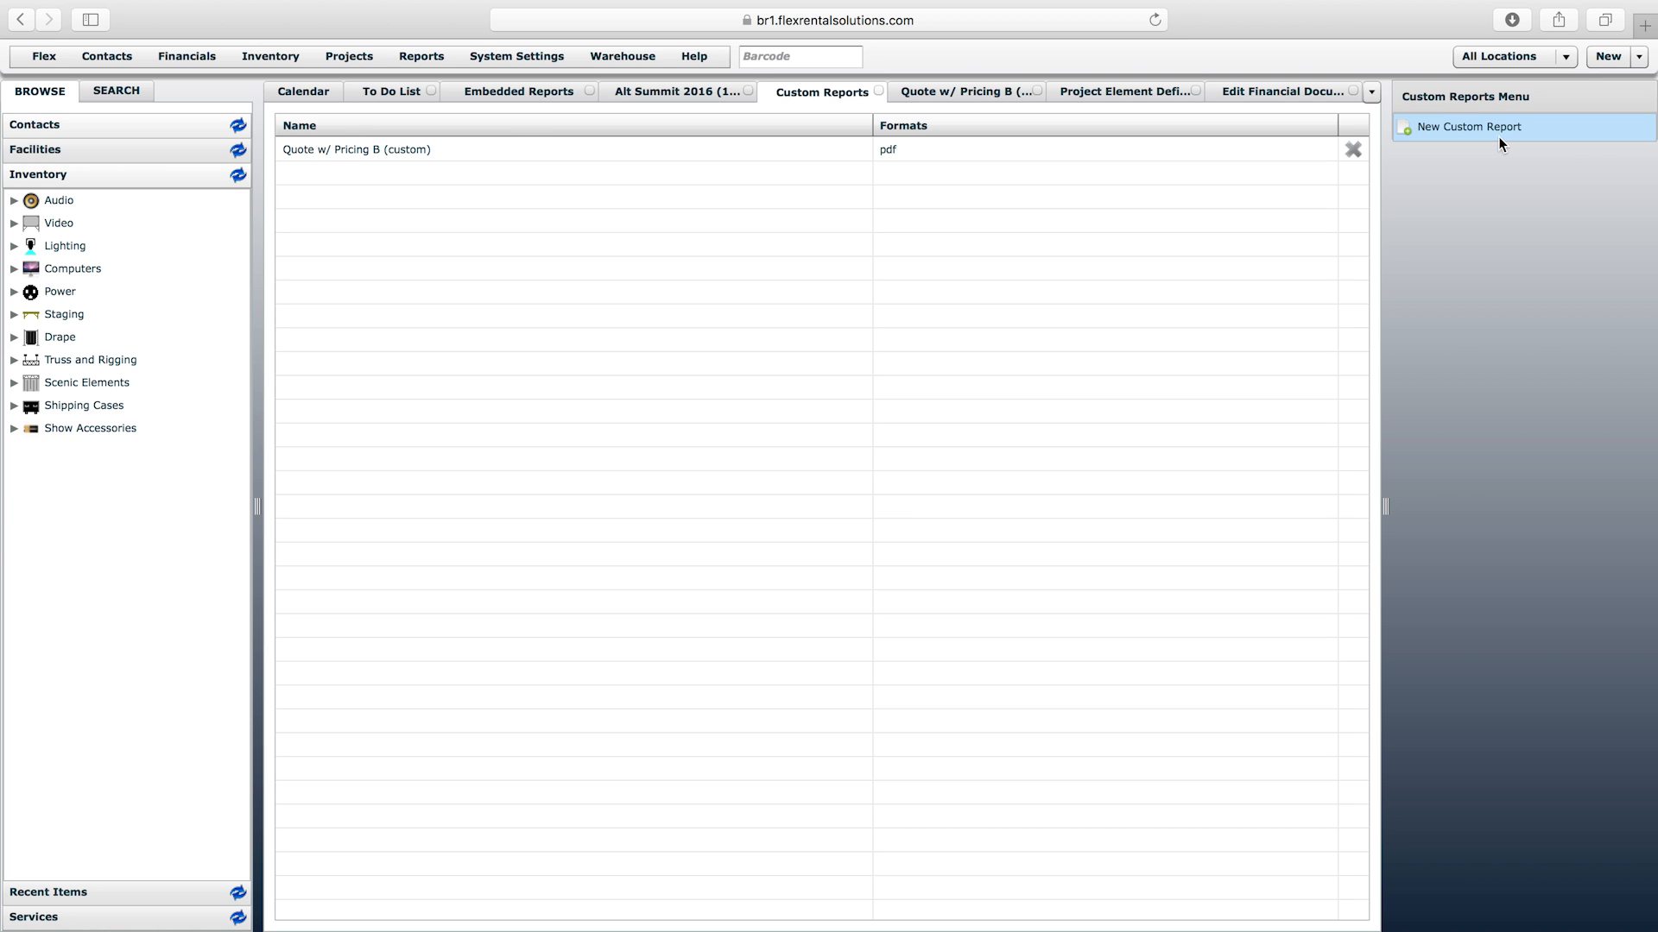
# Open the Quote w/ Pricing B (custom) report's settings and display its report source
pyautogui.click(1001, 91)
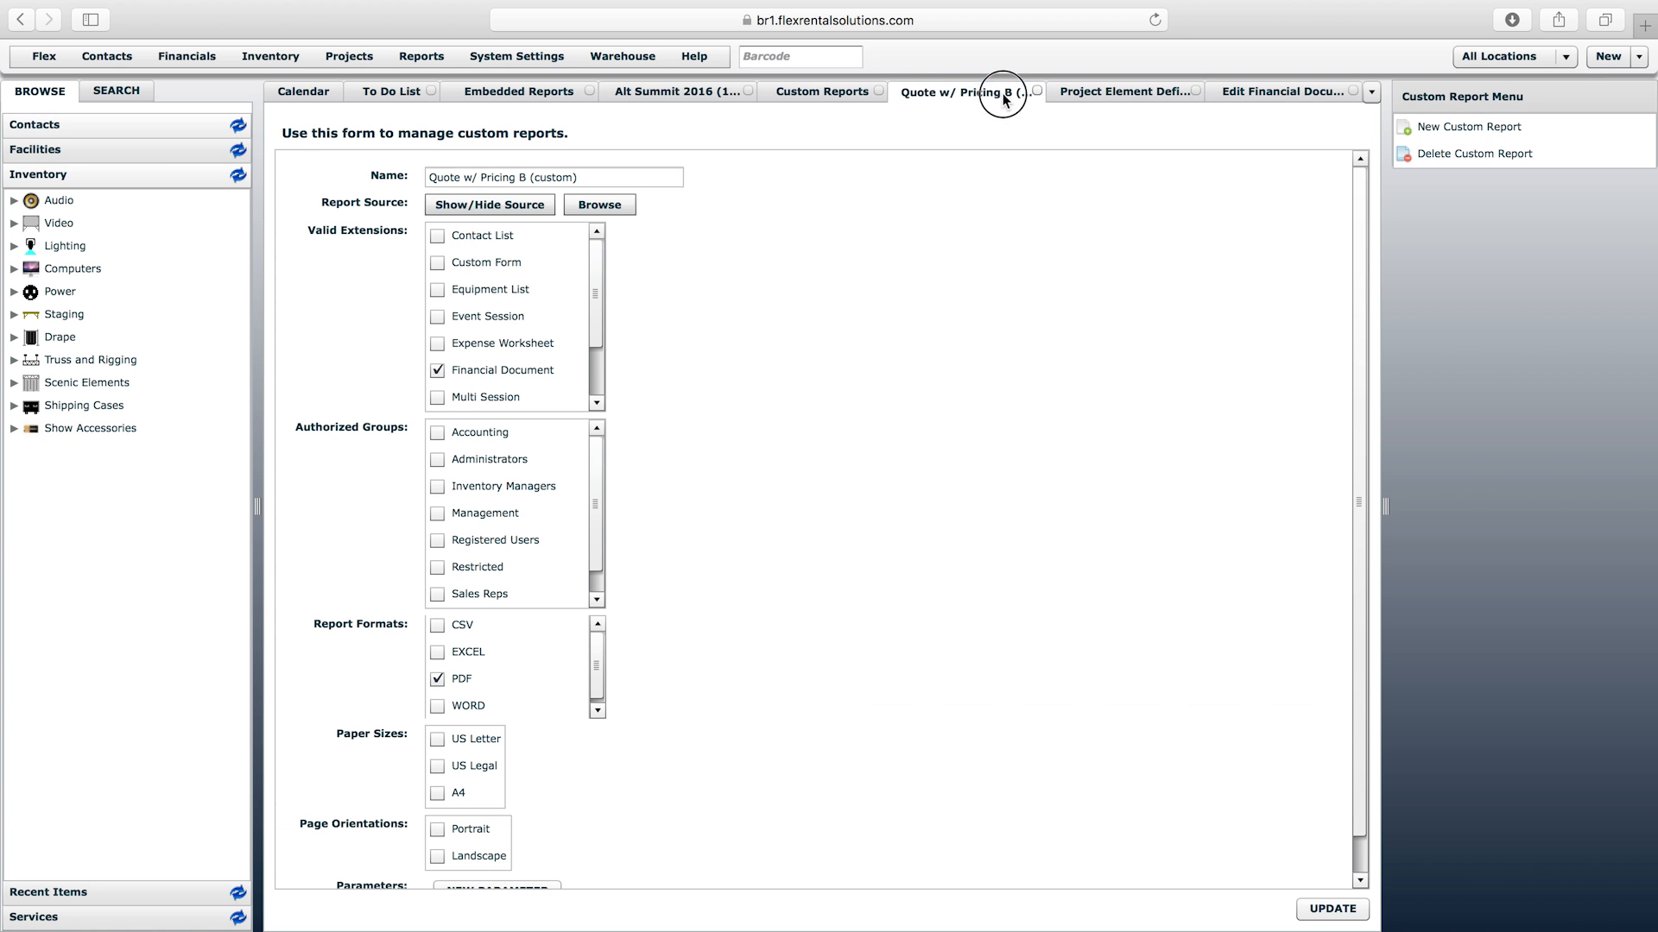
pyautogui.click(472, 214)
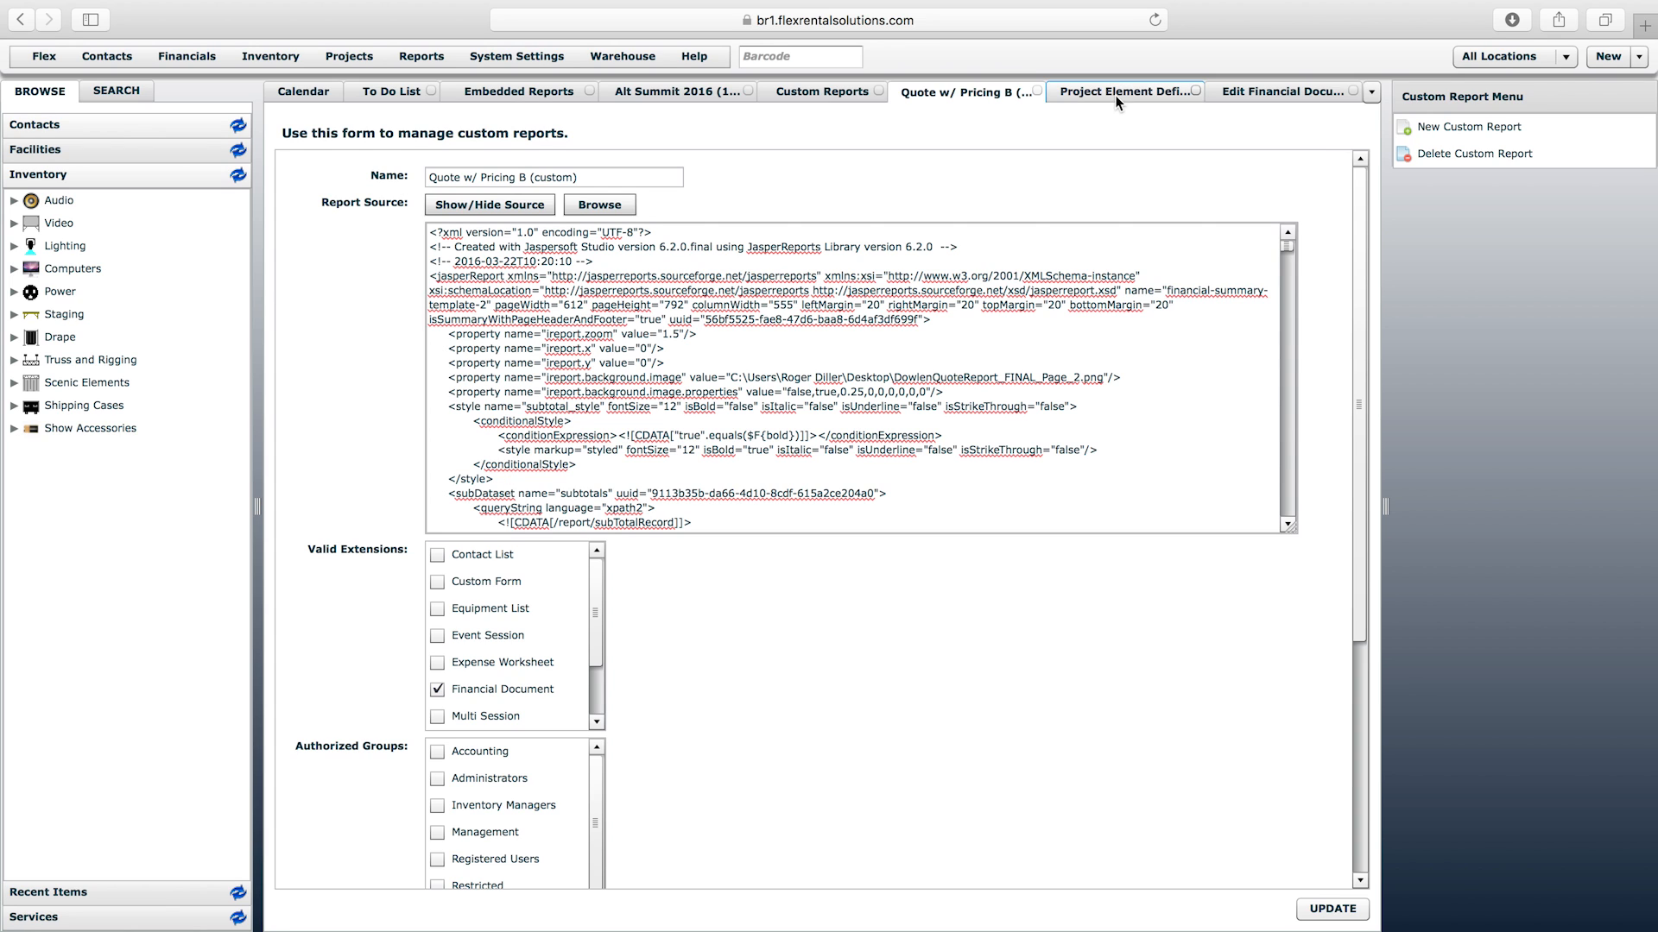
# Open the report settings of the quote's project element definition and review its Instance Level Reports list
pyautogui.click(354, 67)
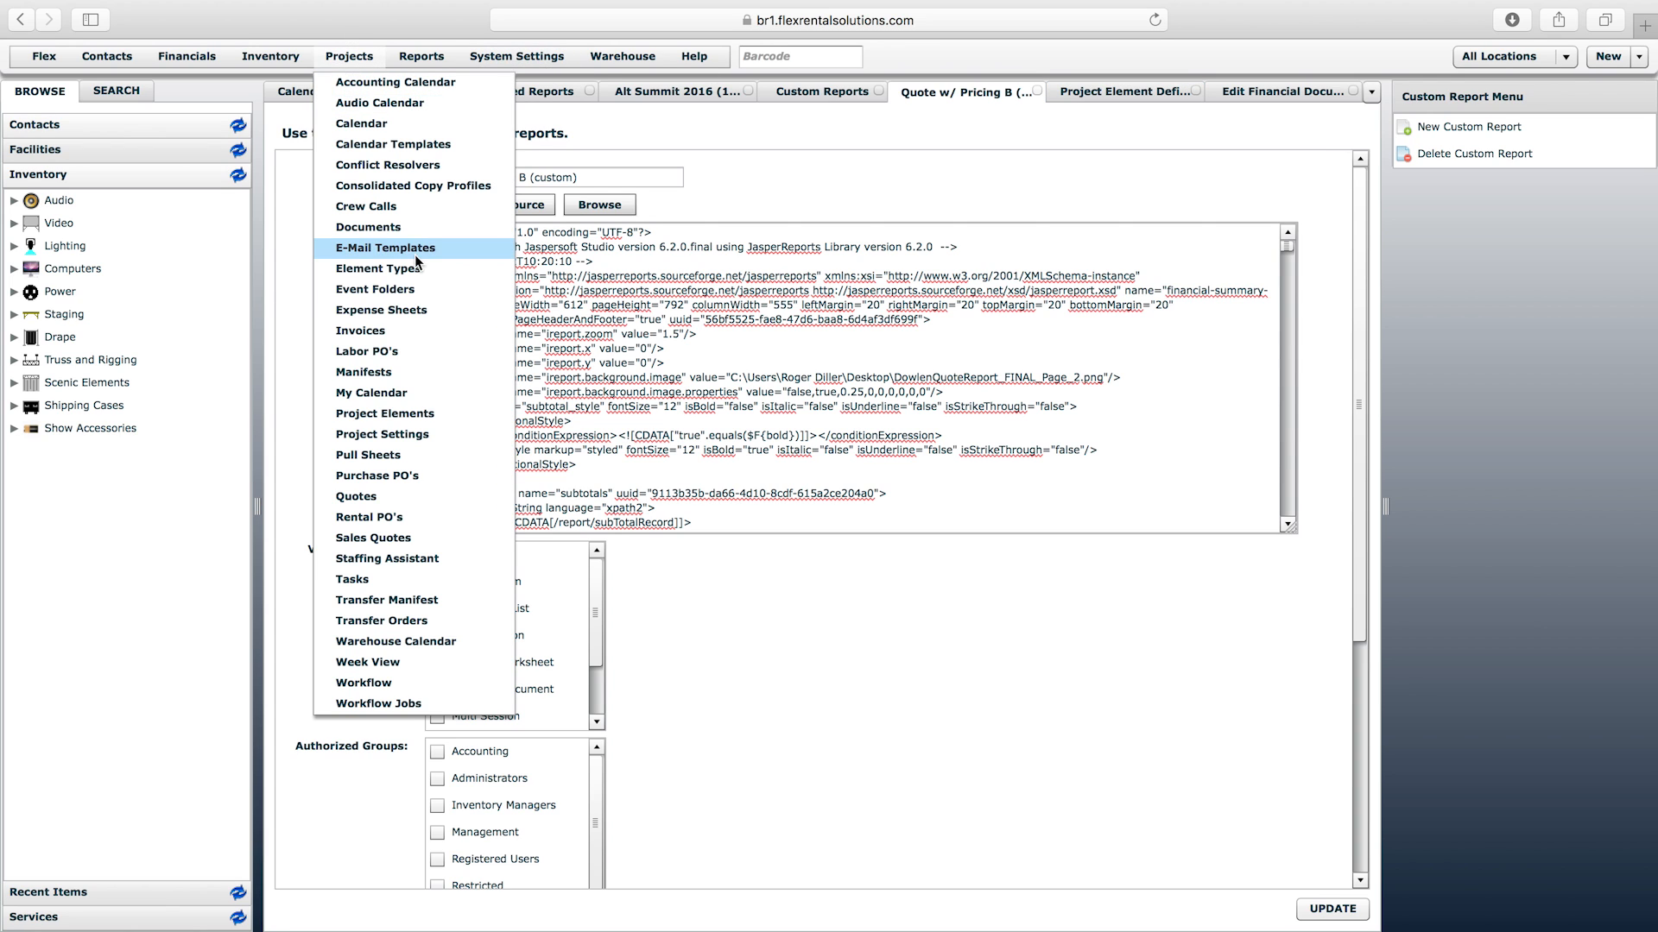
pyautogui.click(418, 416)
pyautogui.doubleClick(321, 427)
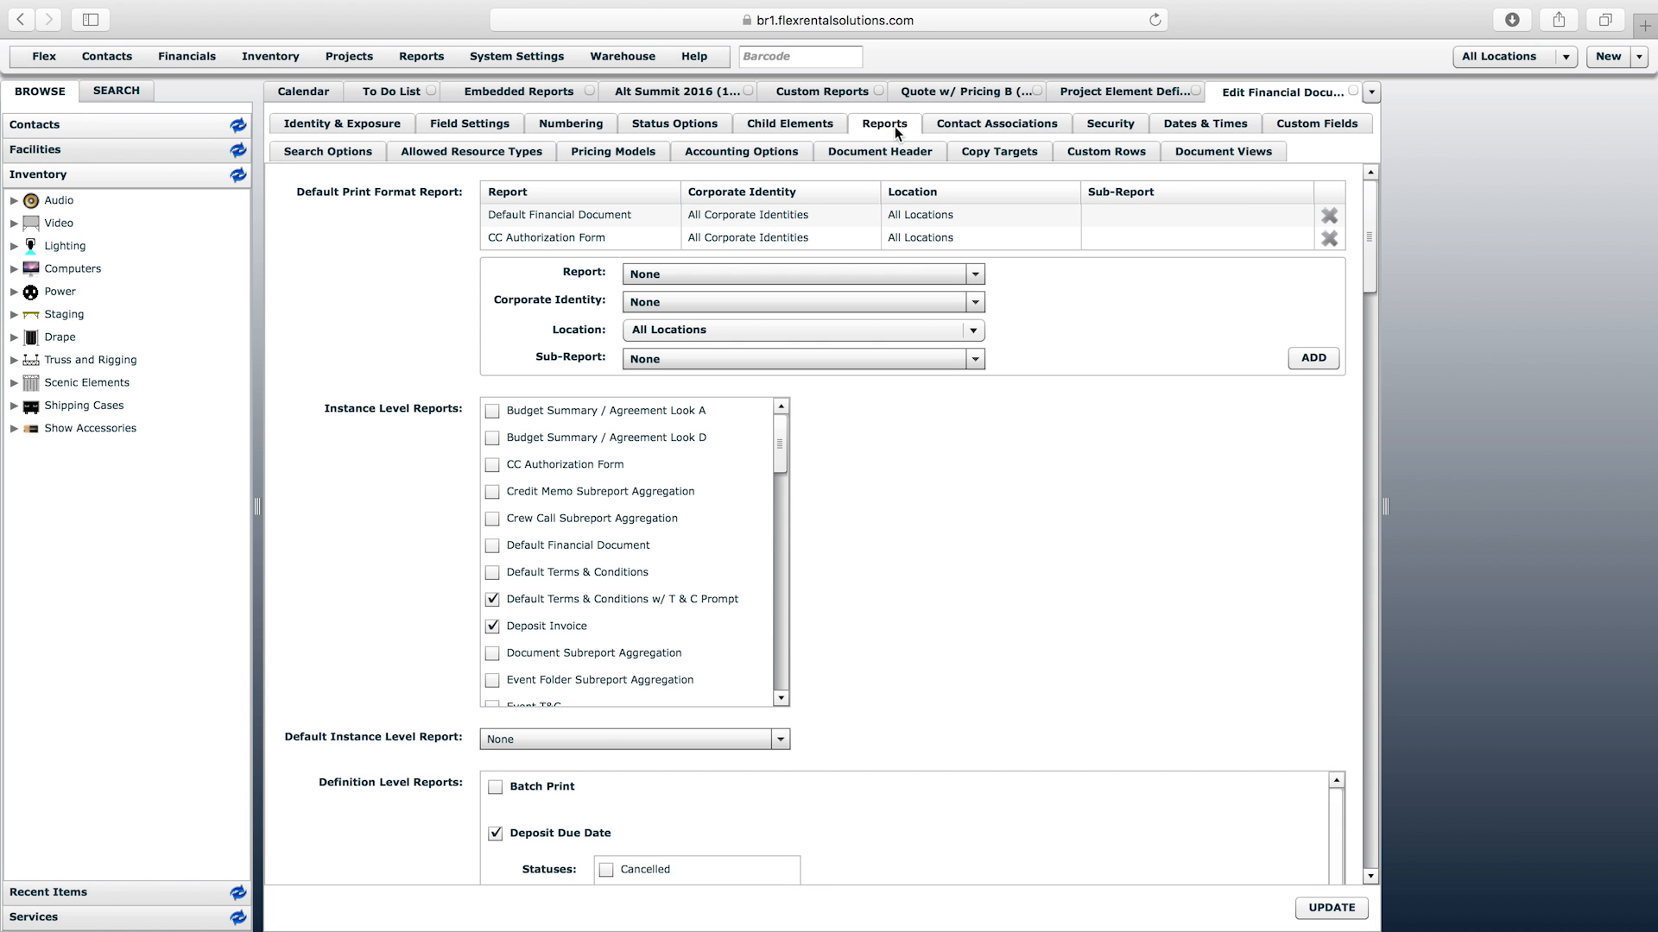
pyautogui.click(855, 237)
pyautogui.moveTo(780, 489); pyautogui.dragTo(788, 415)
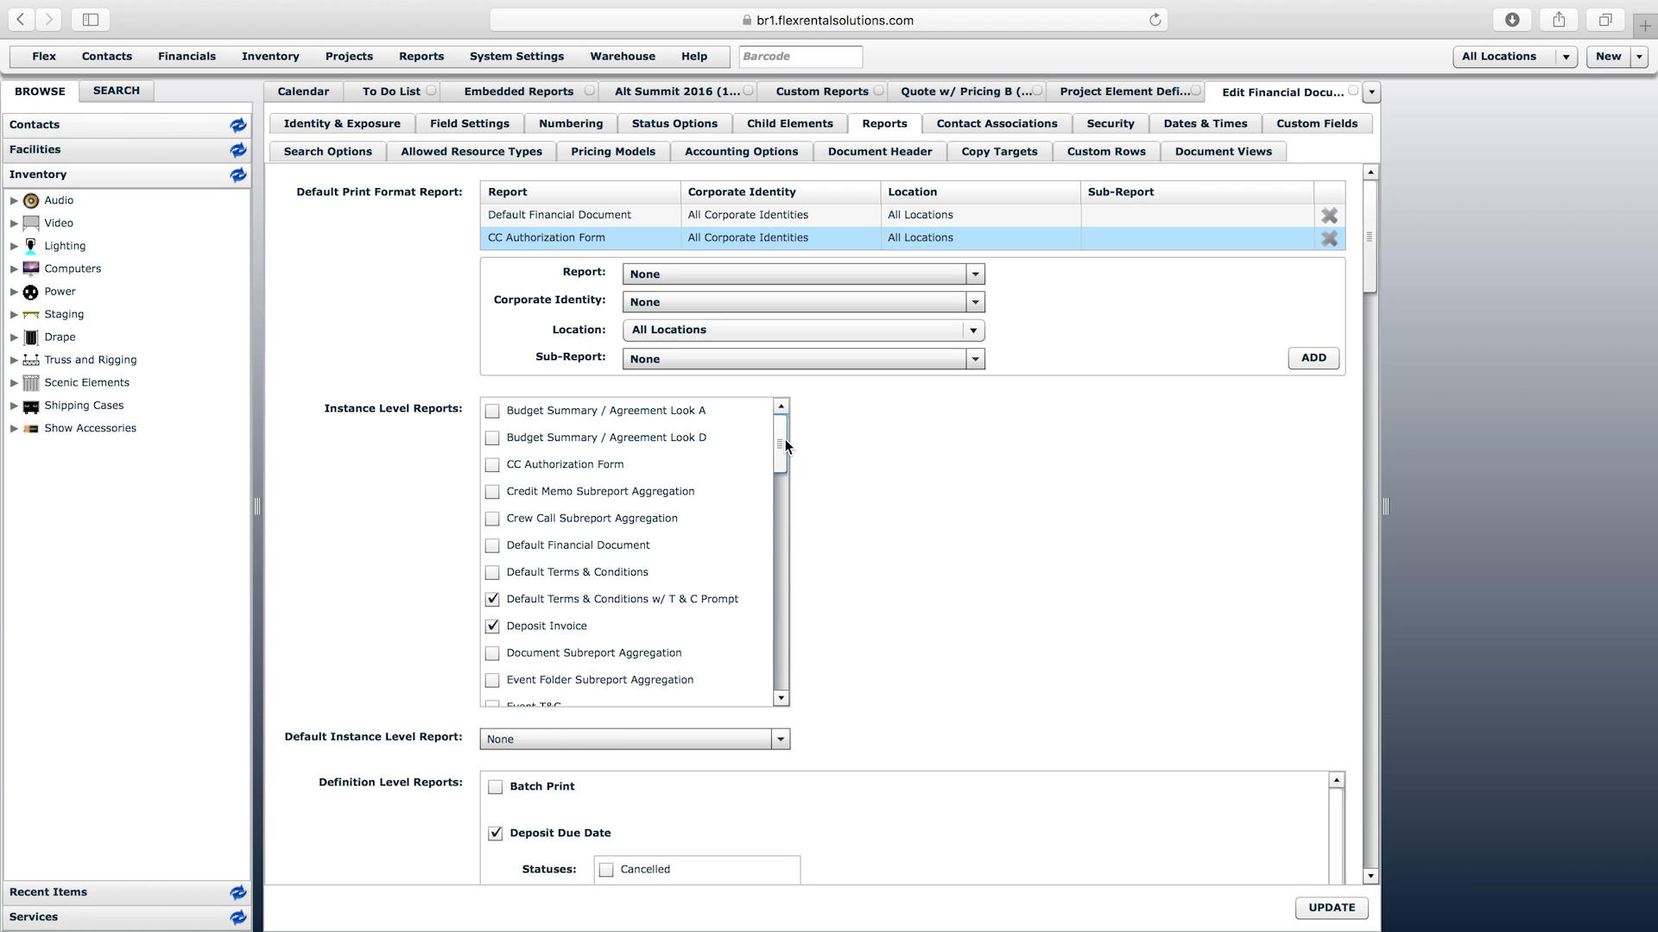
# Open the Flex Rental Solutions Forum in a new browser tab and browse the topics on its Reports board
pyautogui.press('super+t')
pyautogui.write('for')
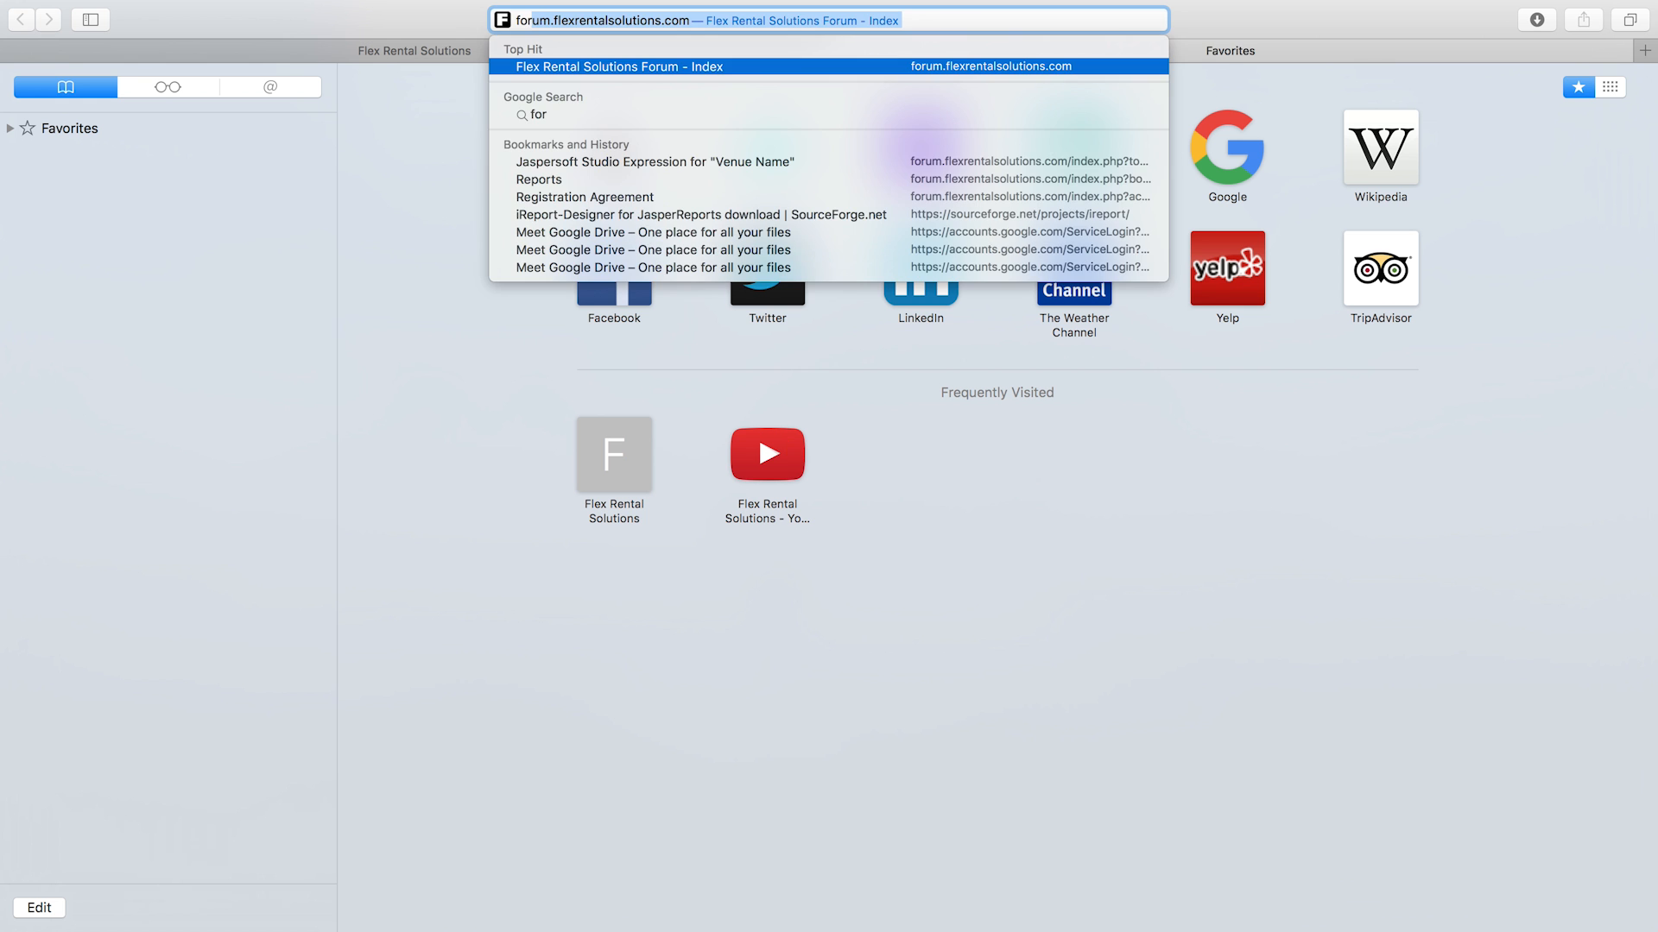
pyautogui.press('Return')
pyautogui.scroll(-1, 479, 602)
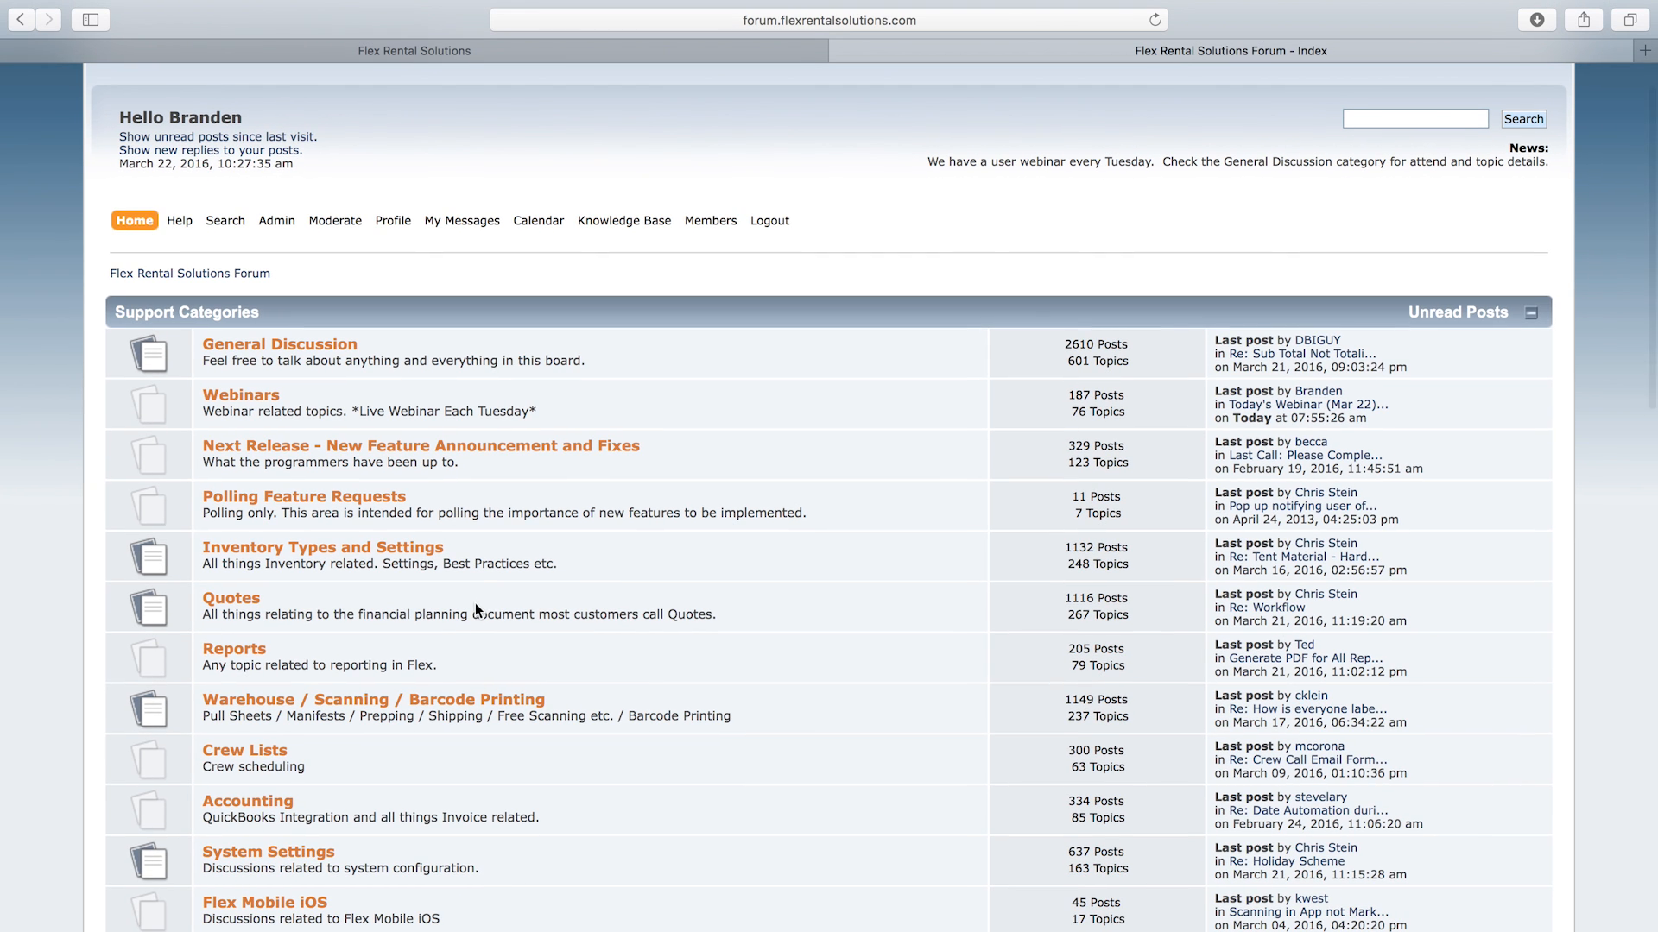
pyautogui.click(252, 656)
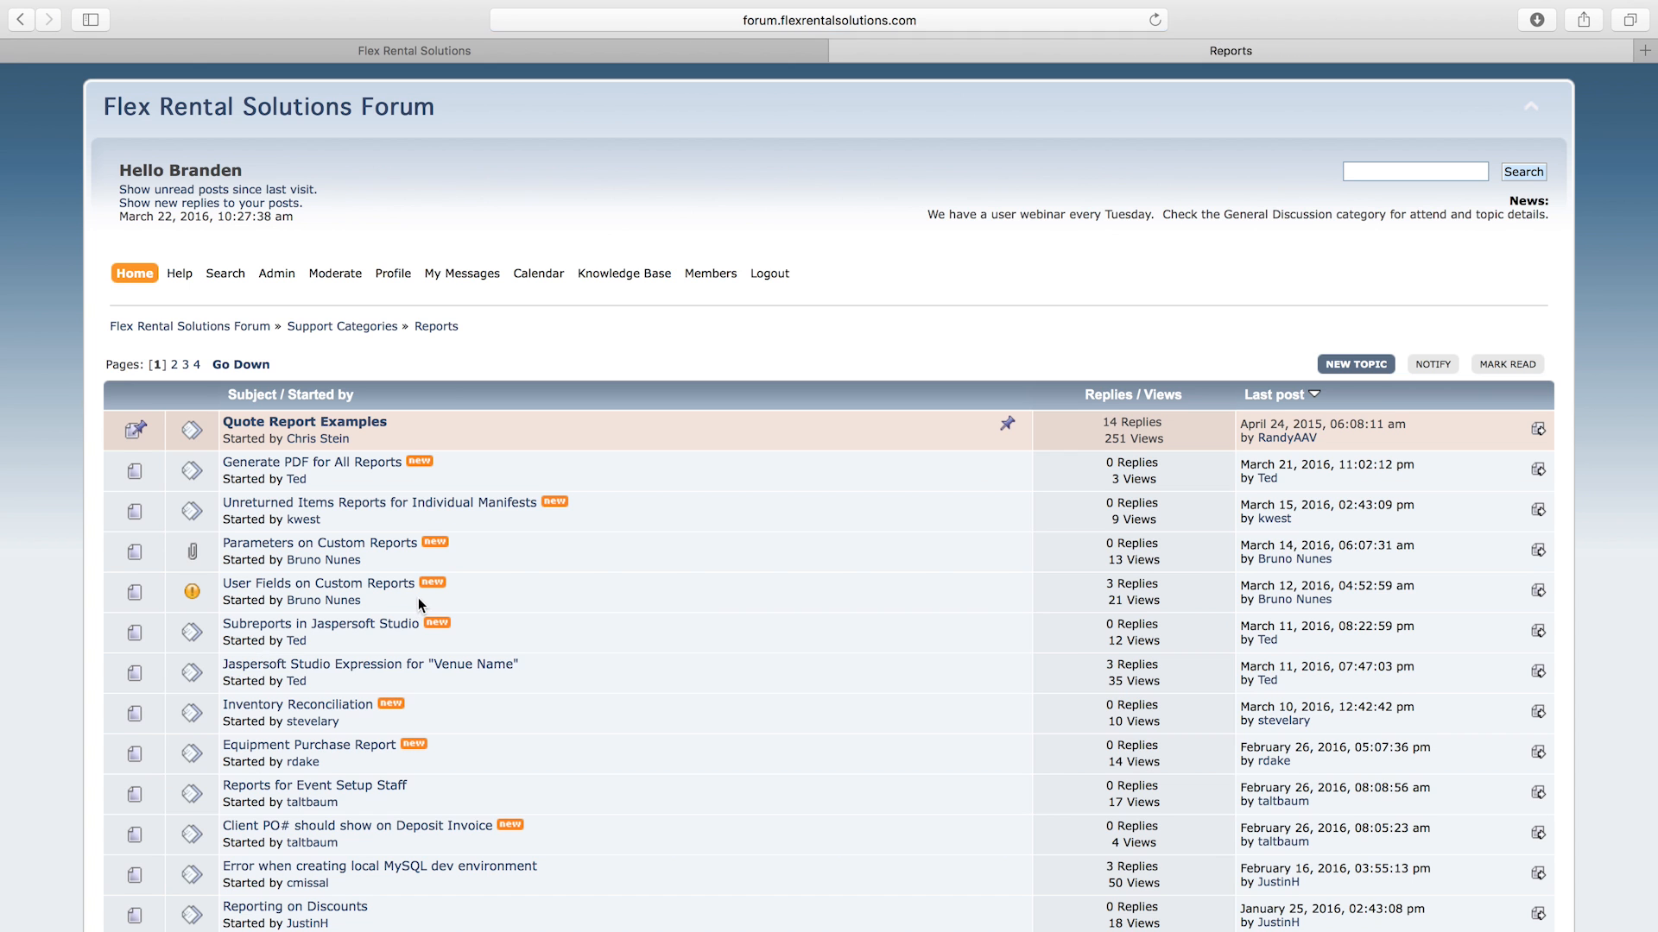
pyautogui.scroll(-5, 420, 604)
pyautogui.scroll(-2, 418, 604)
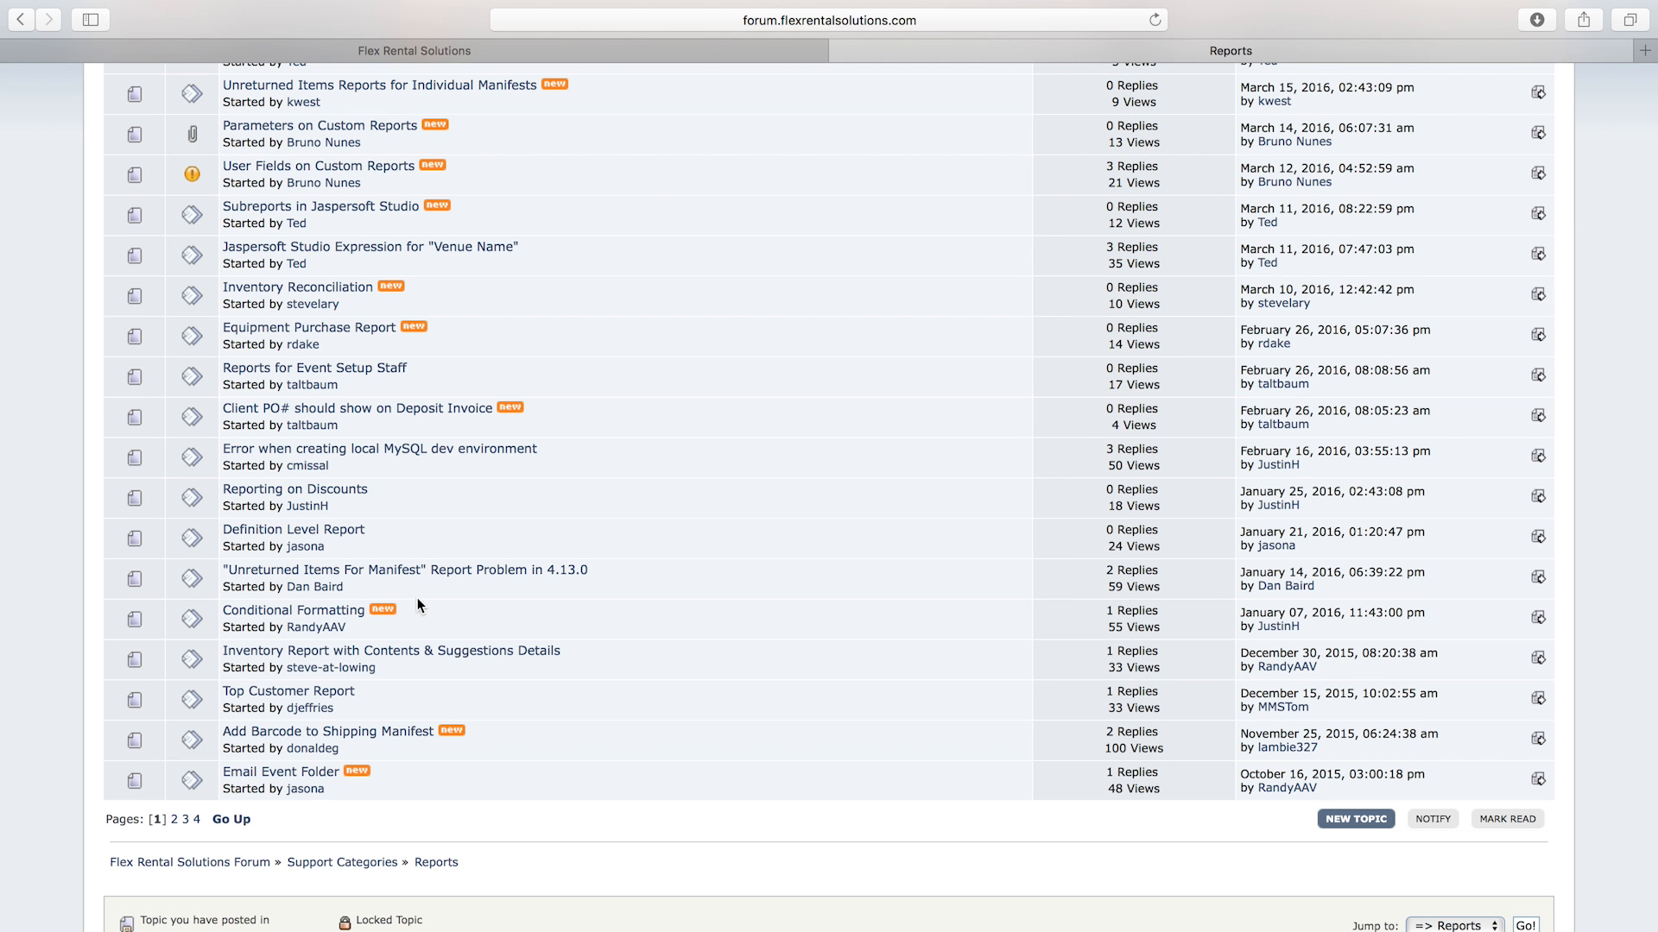
pyautogui.scroll(5, 417, 597)
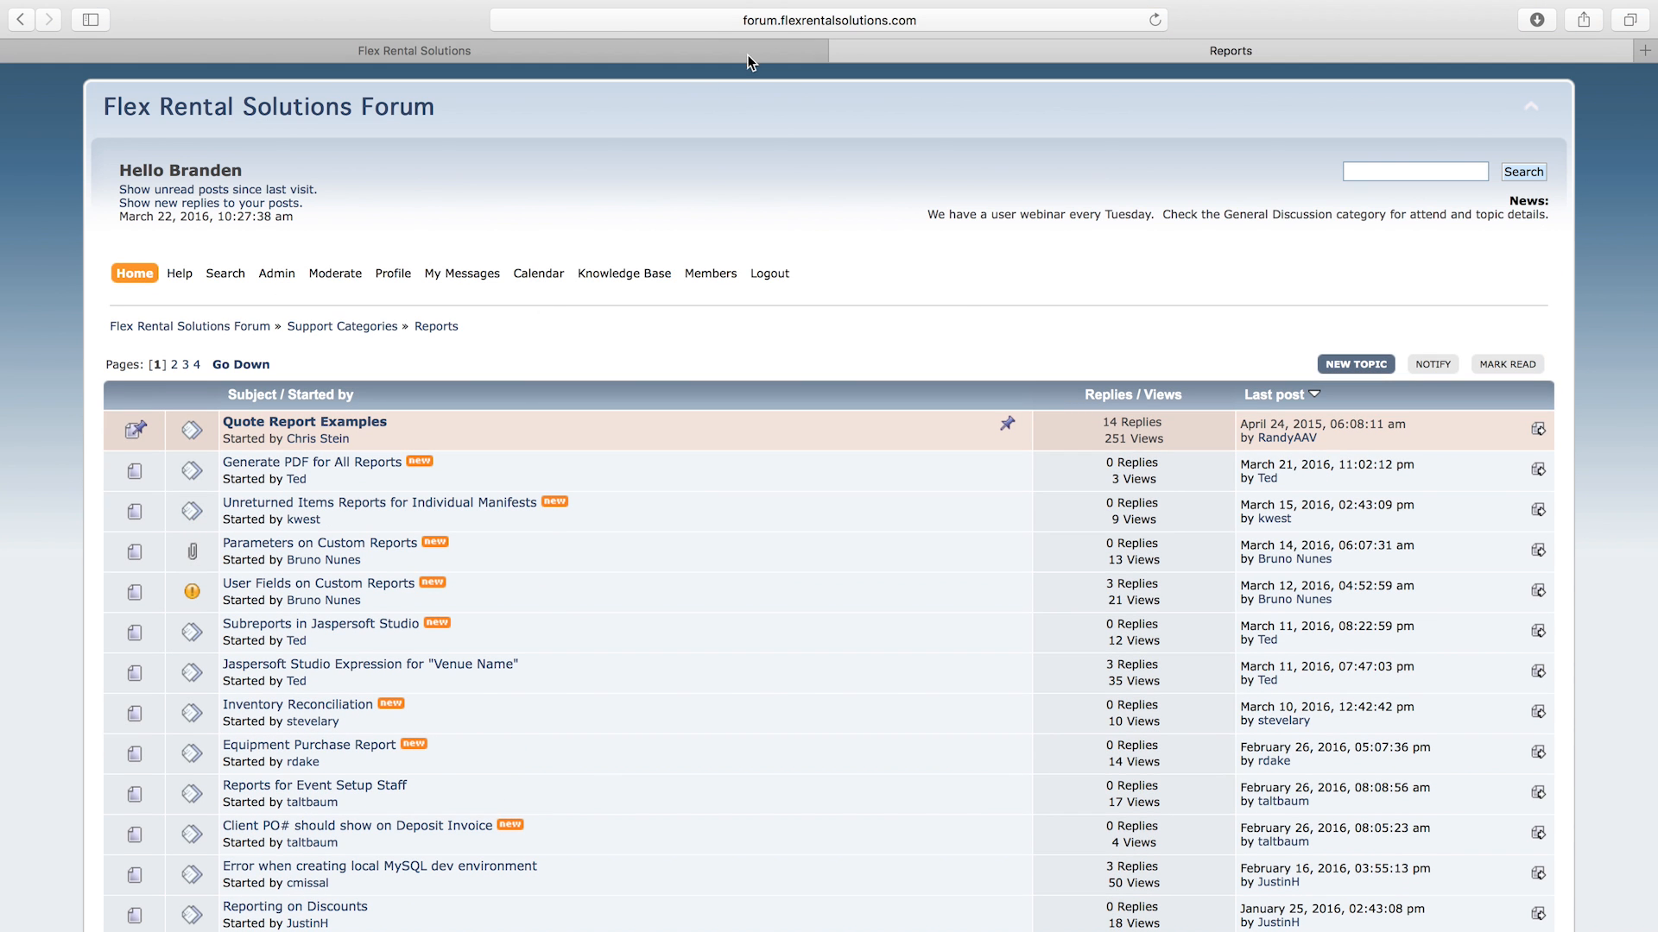
# Close the forum tab and review the definition's Instance Level Reports down to the quote report entries
pyautogui.click(843, 50)
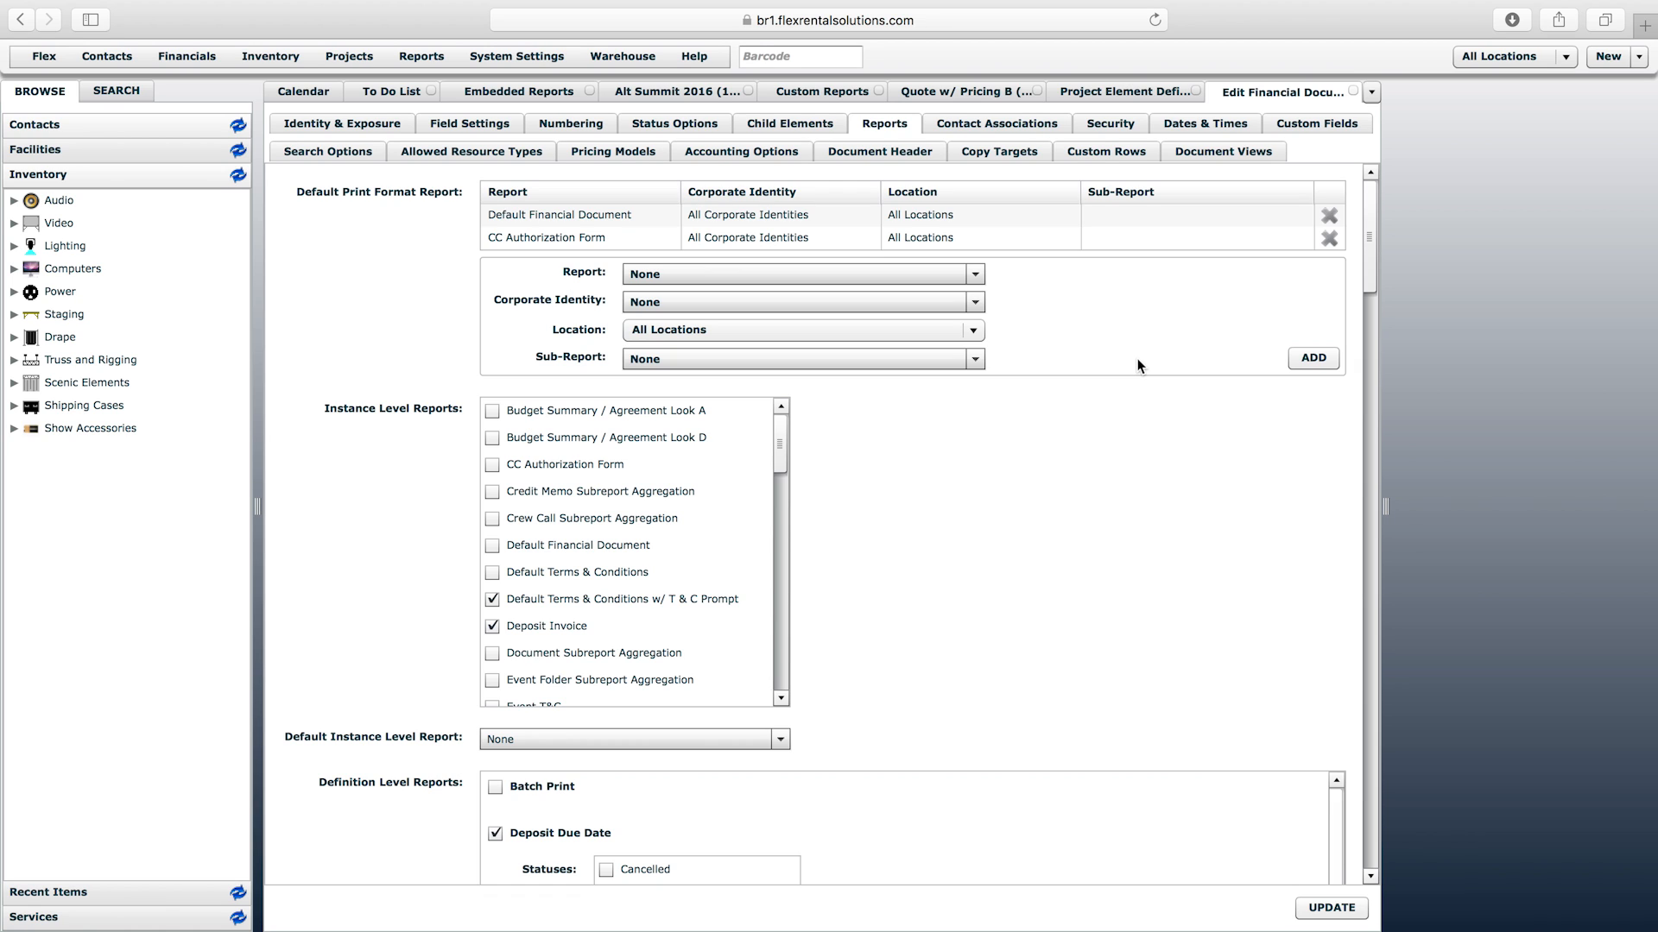
pyautogui.scroll(-1, 1137, 359)
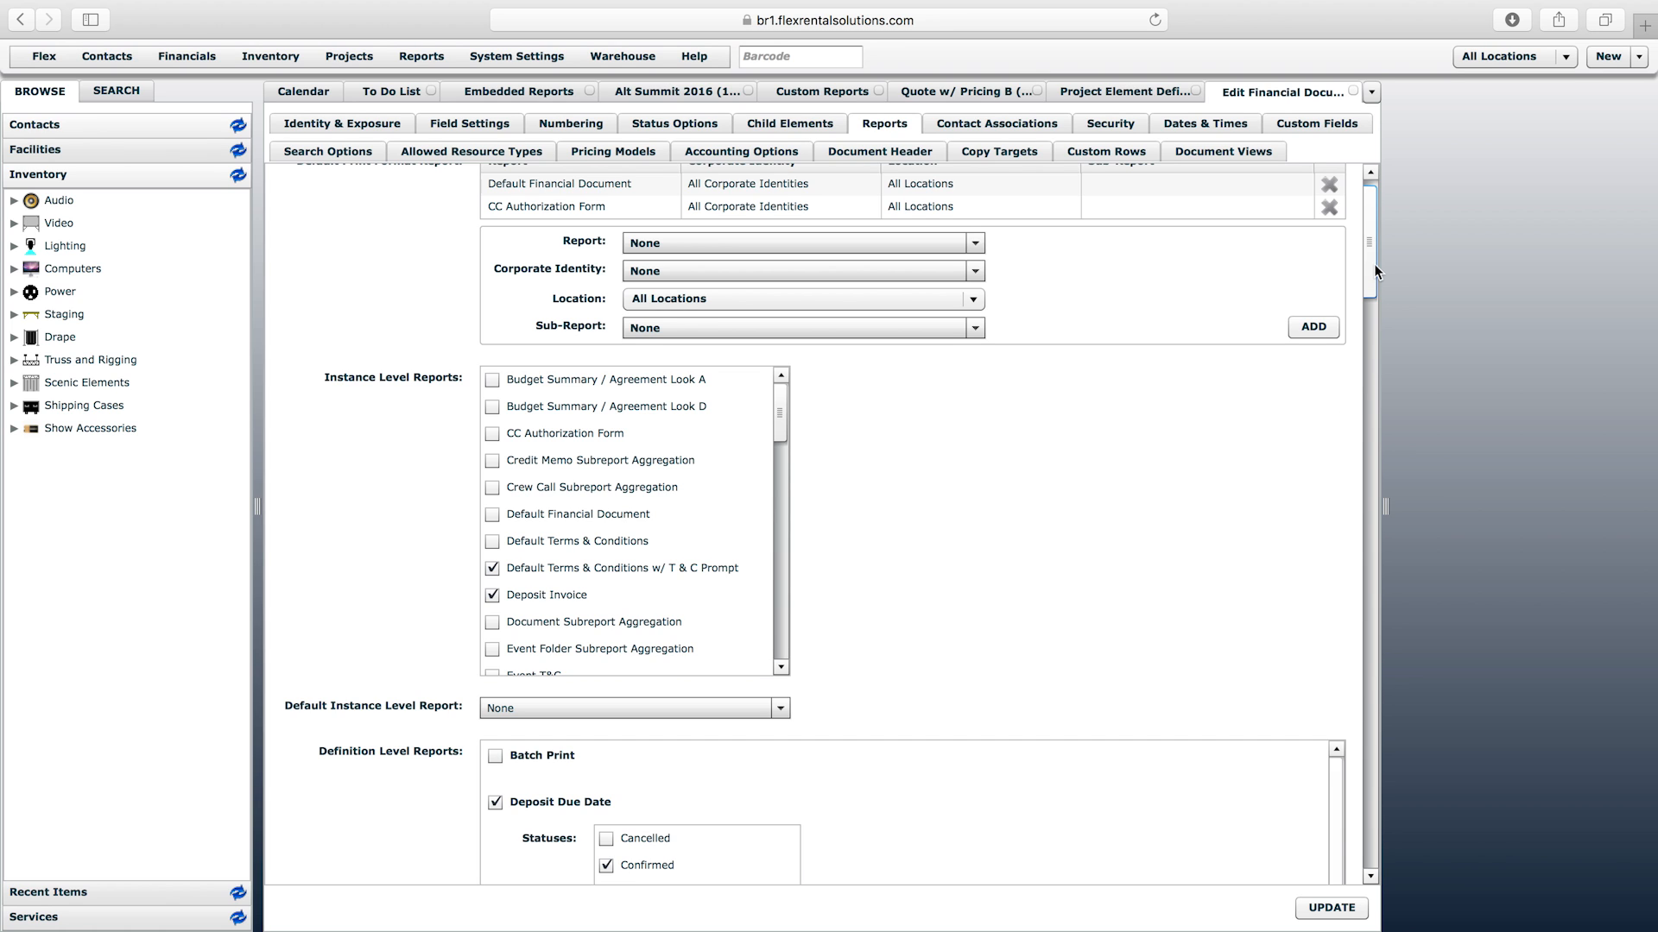
pyautogui.click(786, 470)
pyautogui.moveTo(786, 470); pyautogui.dragTo(778, 531)
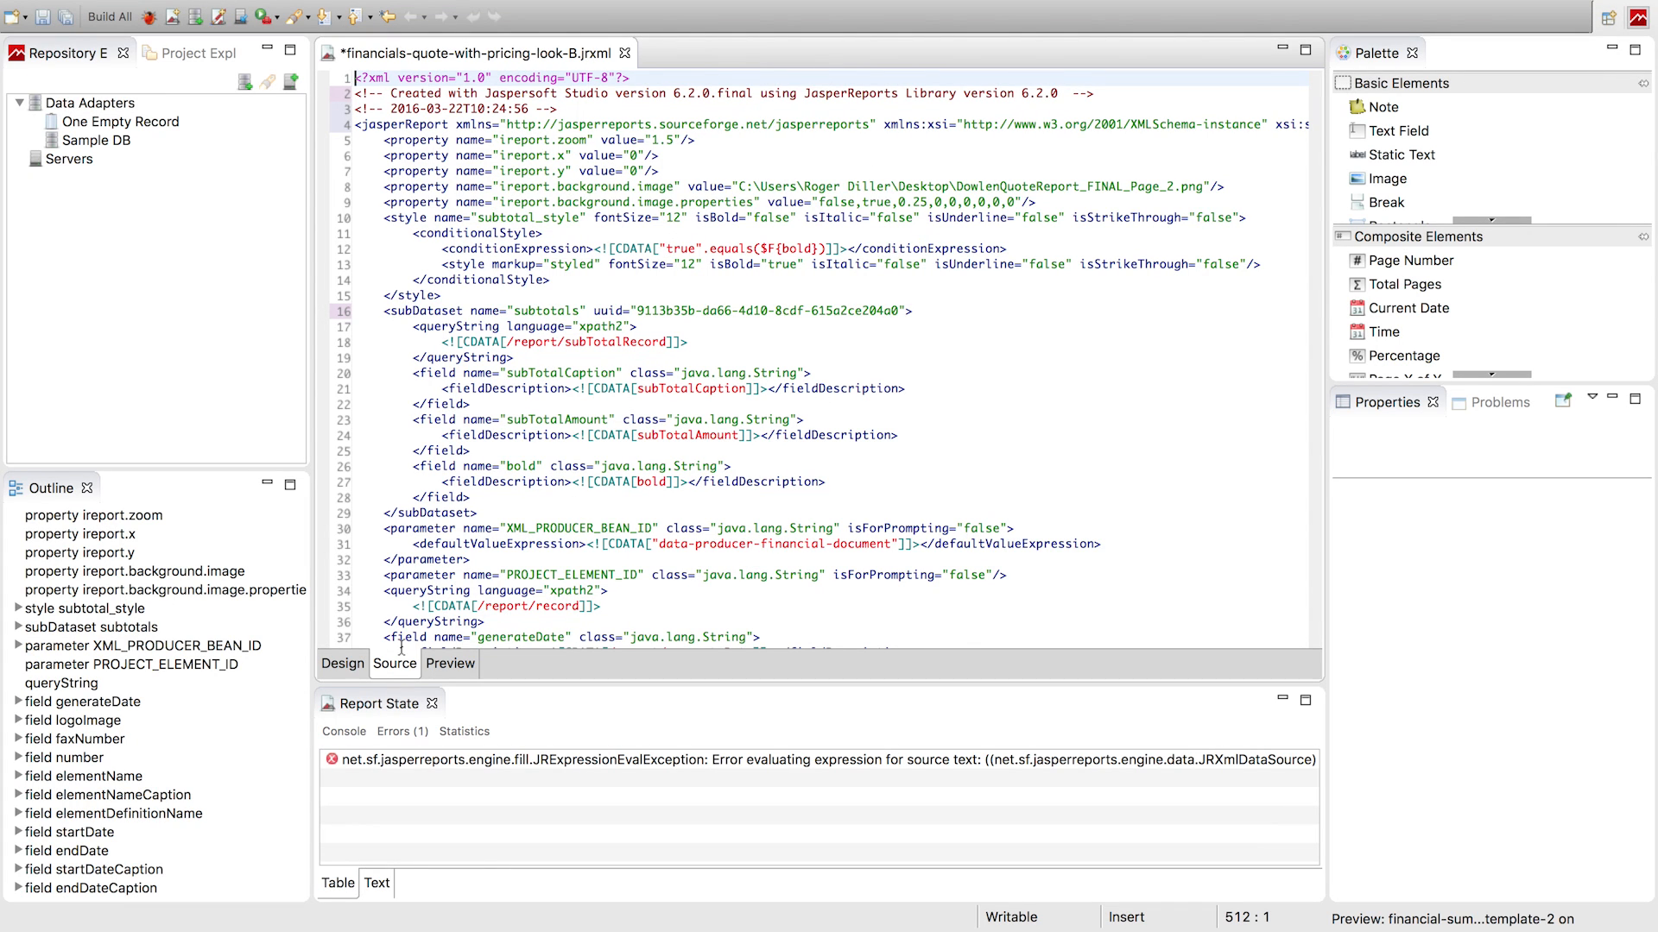
# In Jaspersoft Studio, review the quote report's design layout and outline bands down to the page footer, and return to Flex in the browser
pyautogui.click(350, 664)
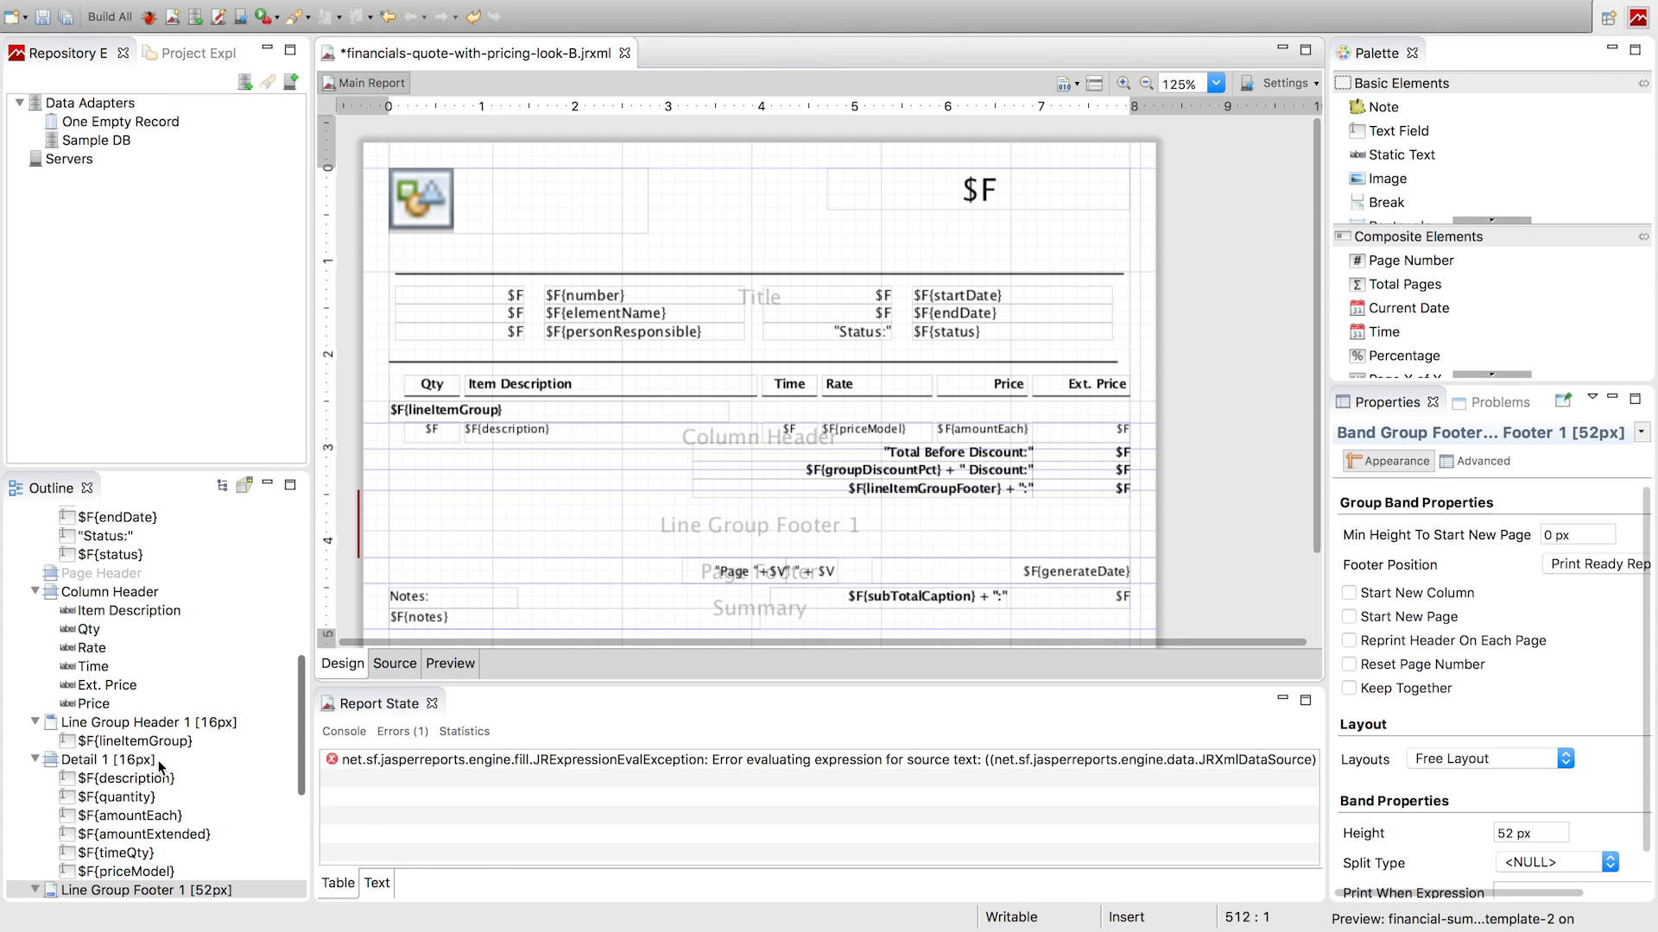
pyautogui.scroll(-5, 187, 667)
pyautogui.scroll(-2, 186, 667)
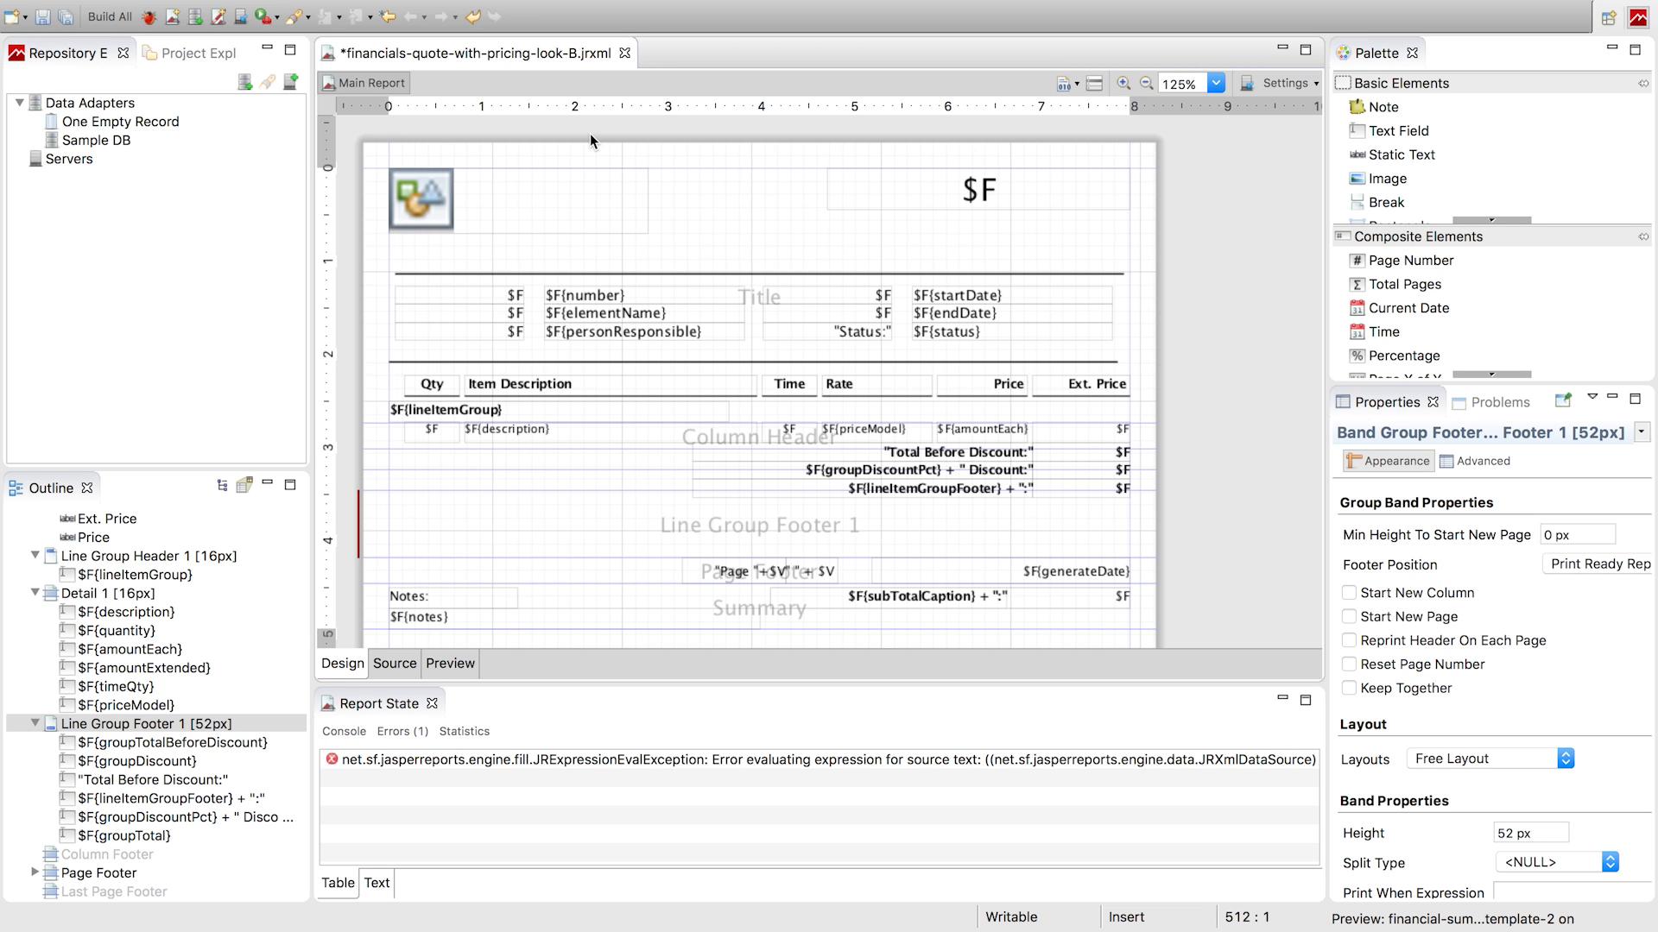
pyautogui.hotkey('ctrl', 'Left')
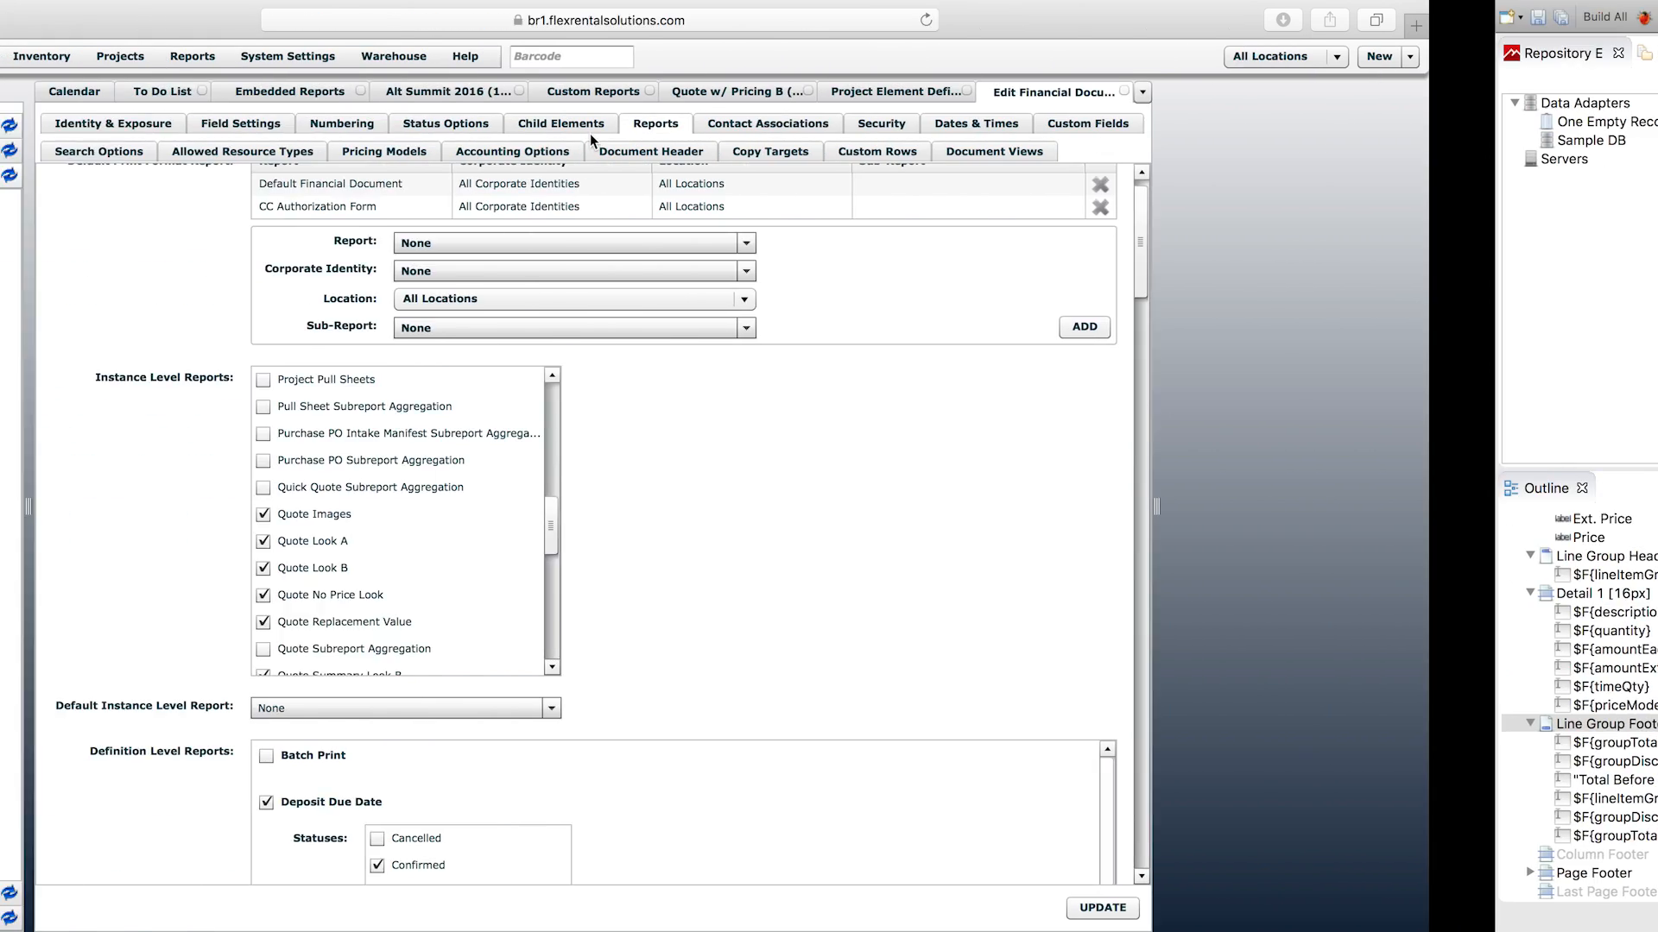